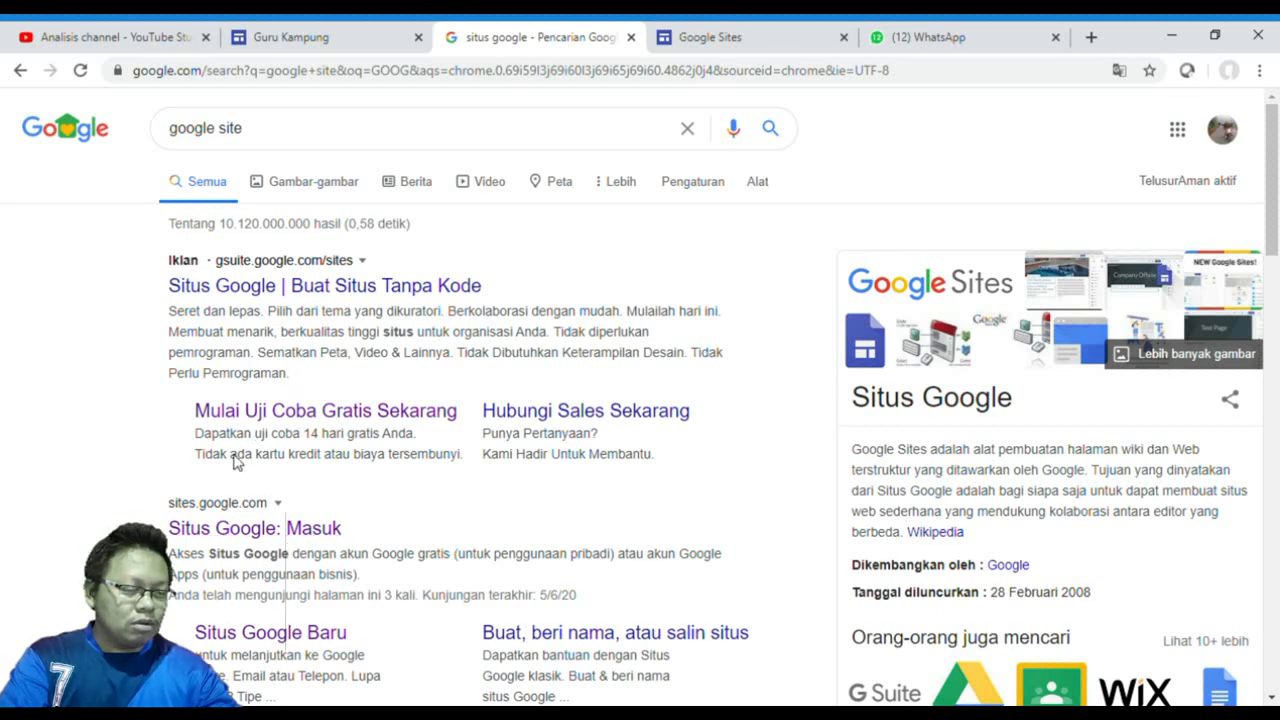
Open Google Sites from the search results and create a new site from the Class template
click(274, 131)
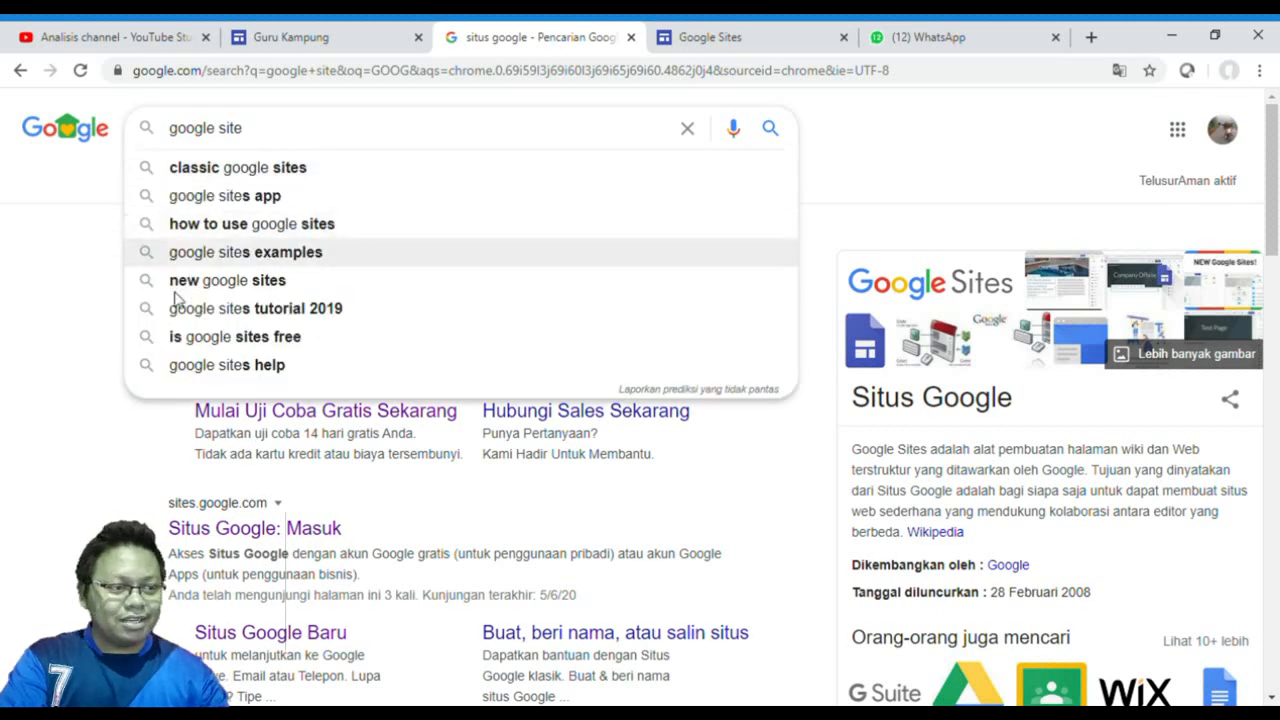
click(63, 425)
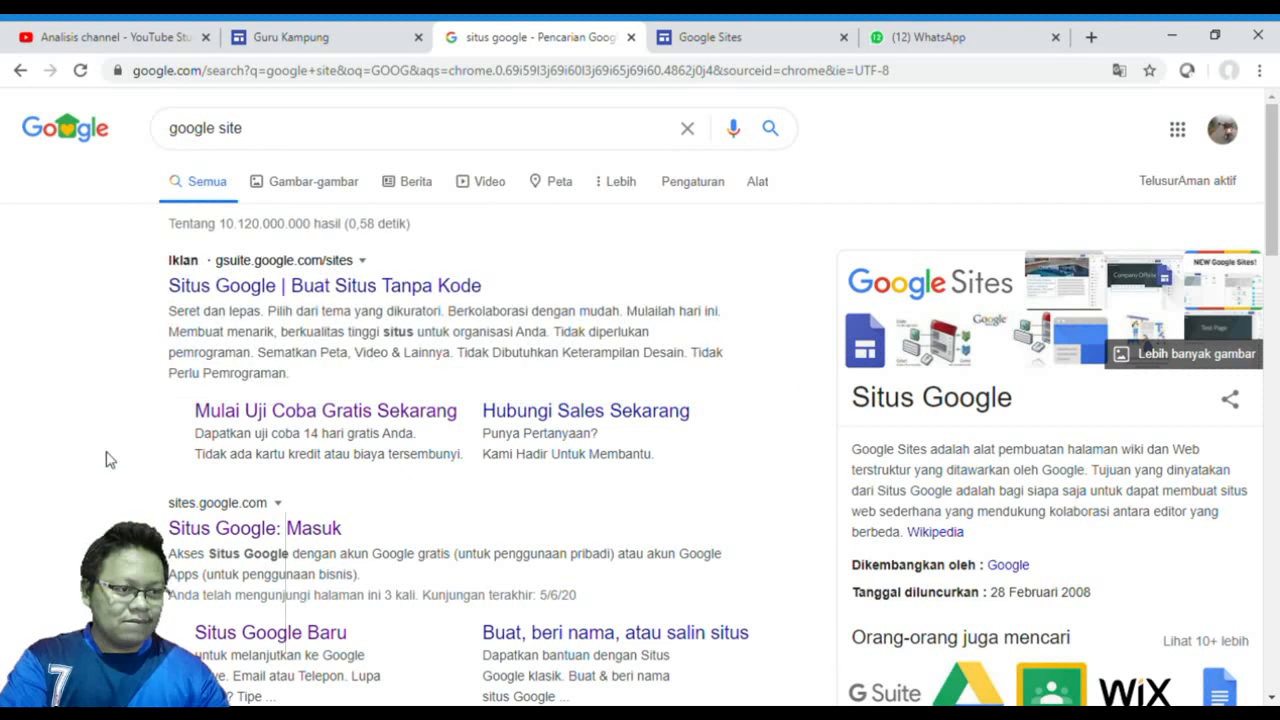
click(300, 531)
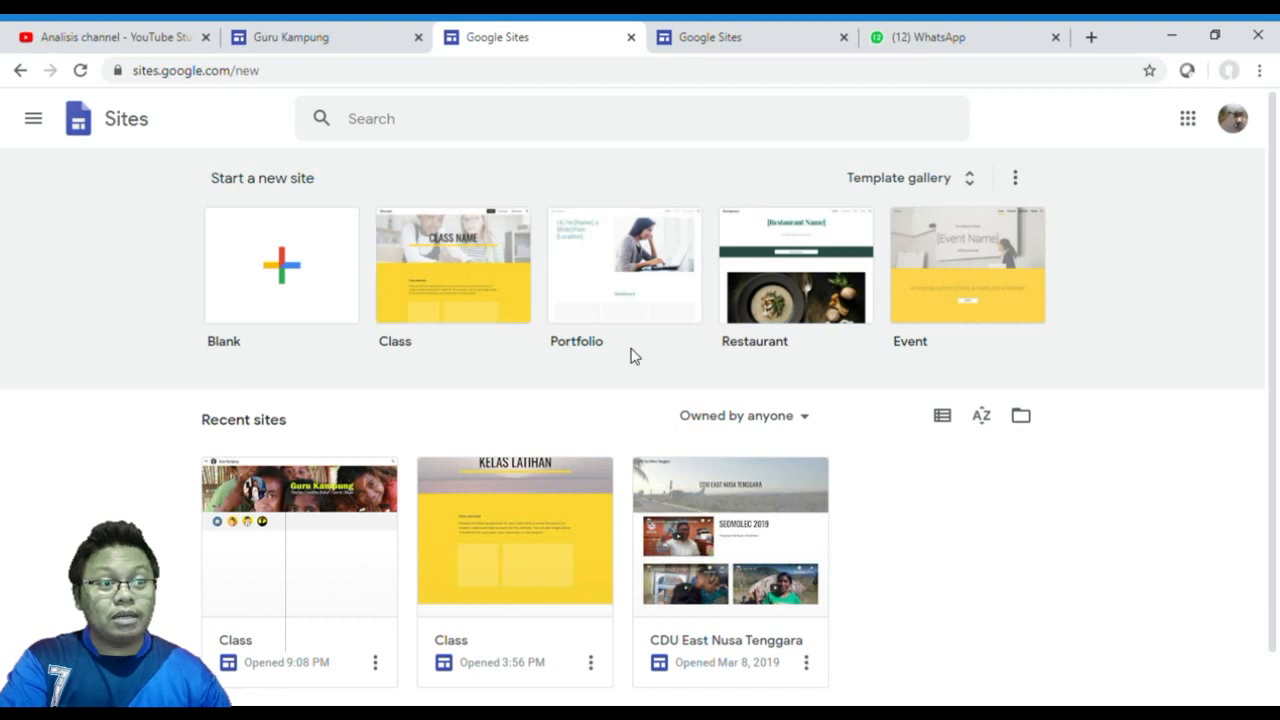
click(468, 266)
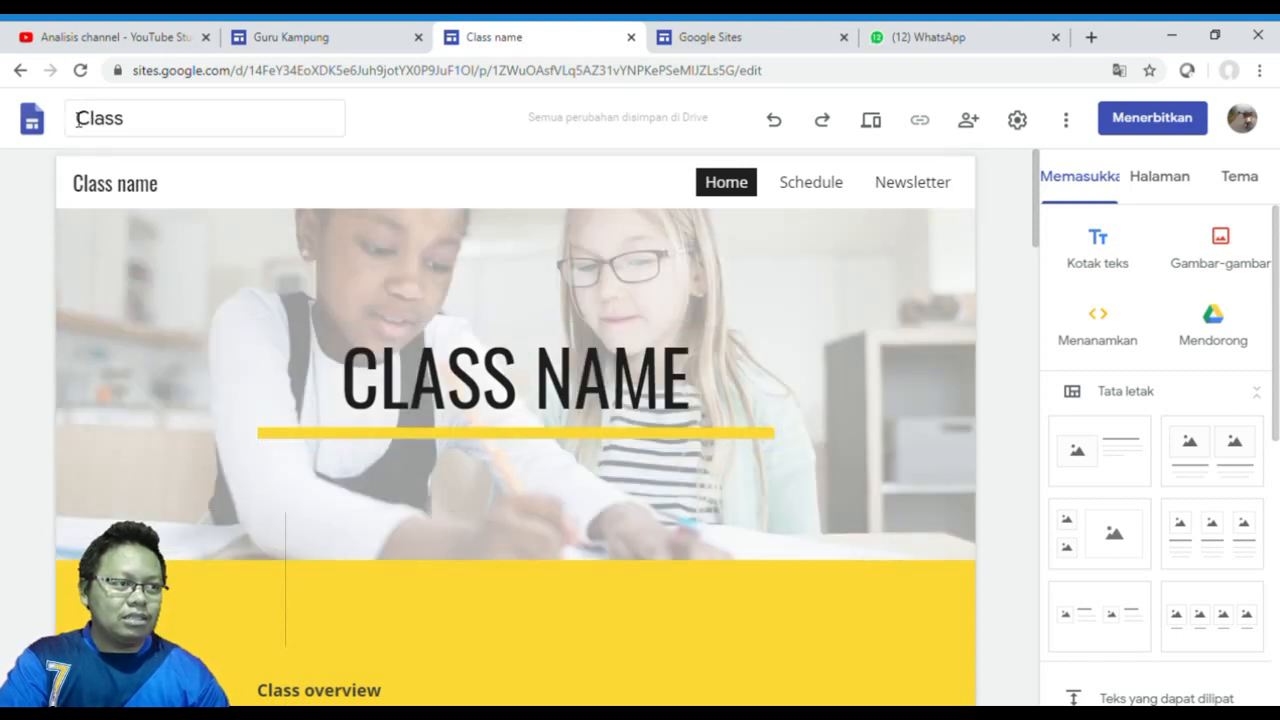
Rename the site document as Class LATIHAN
click(140, 124)
drag(158, 125, 75, 124)
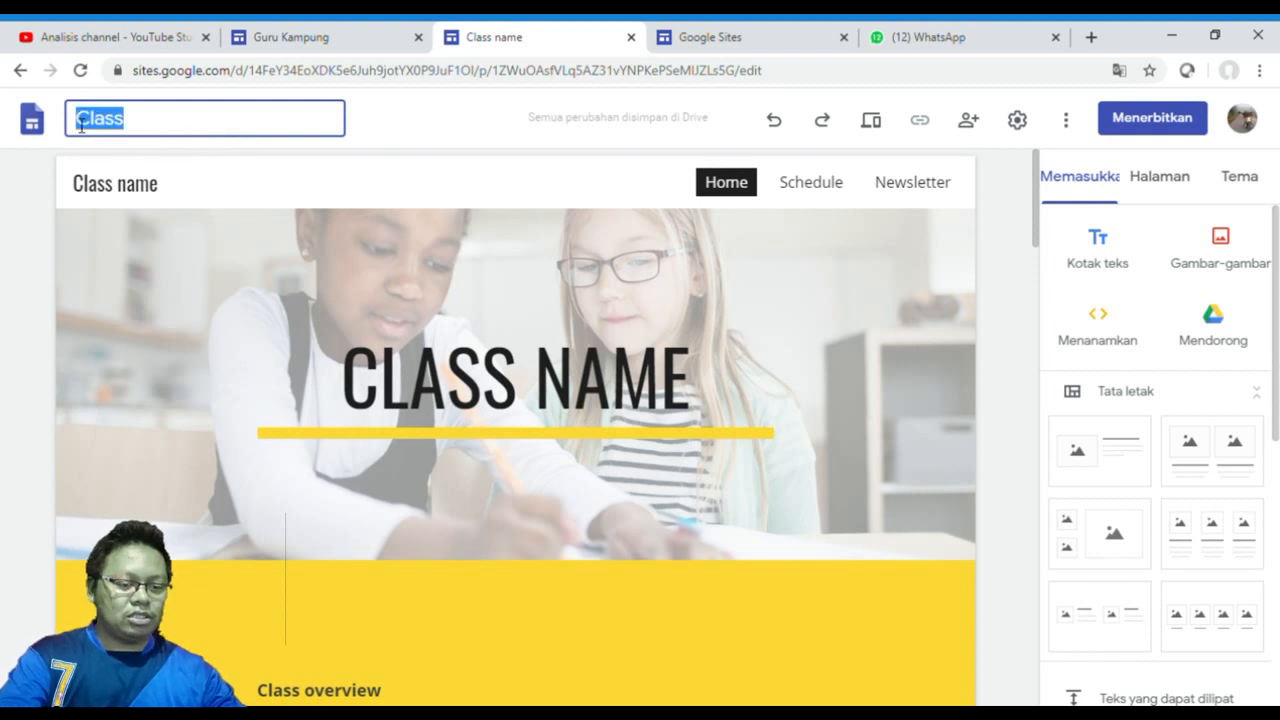
click(190, 133)
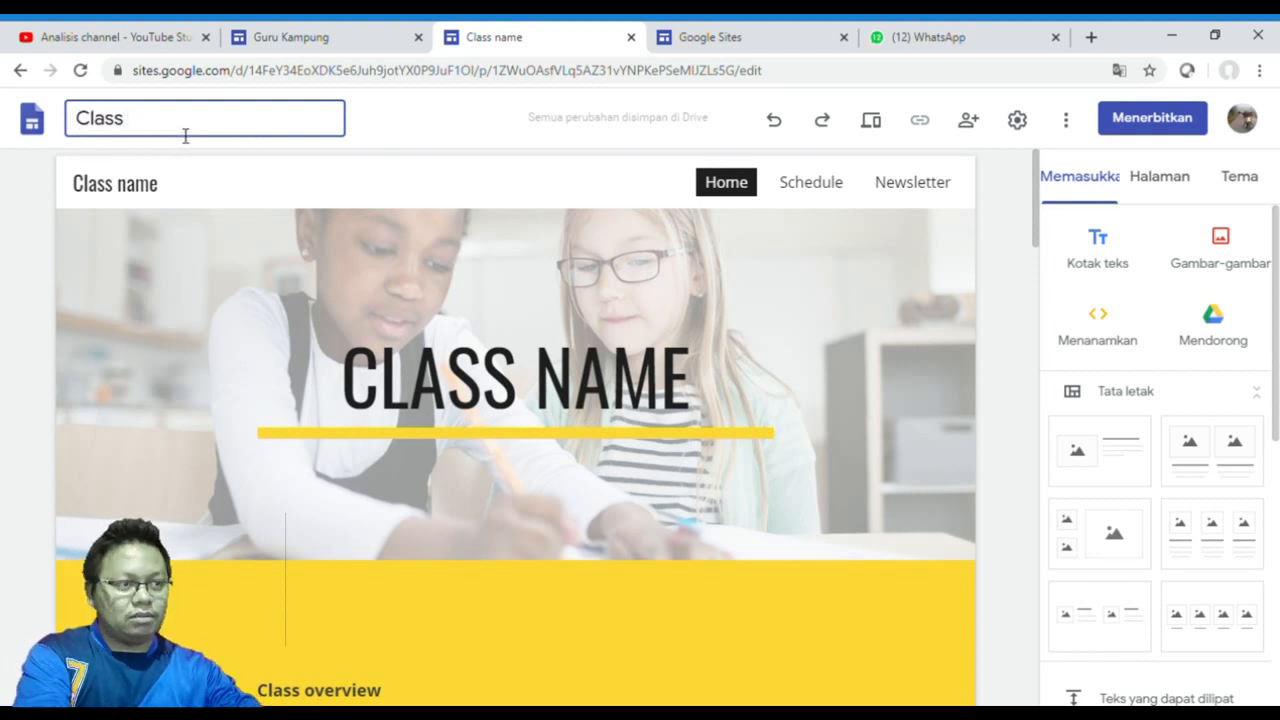
text(LA)
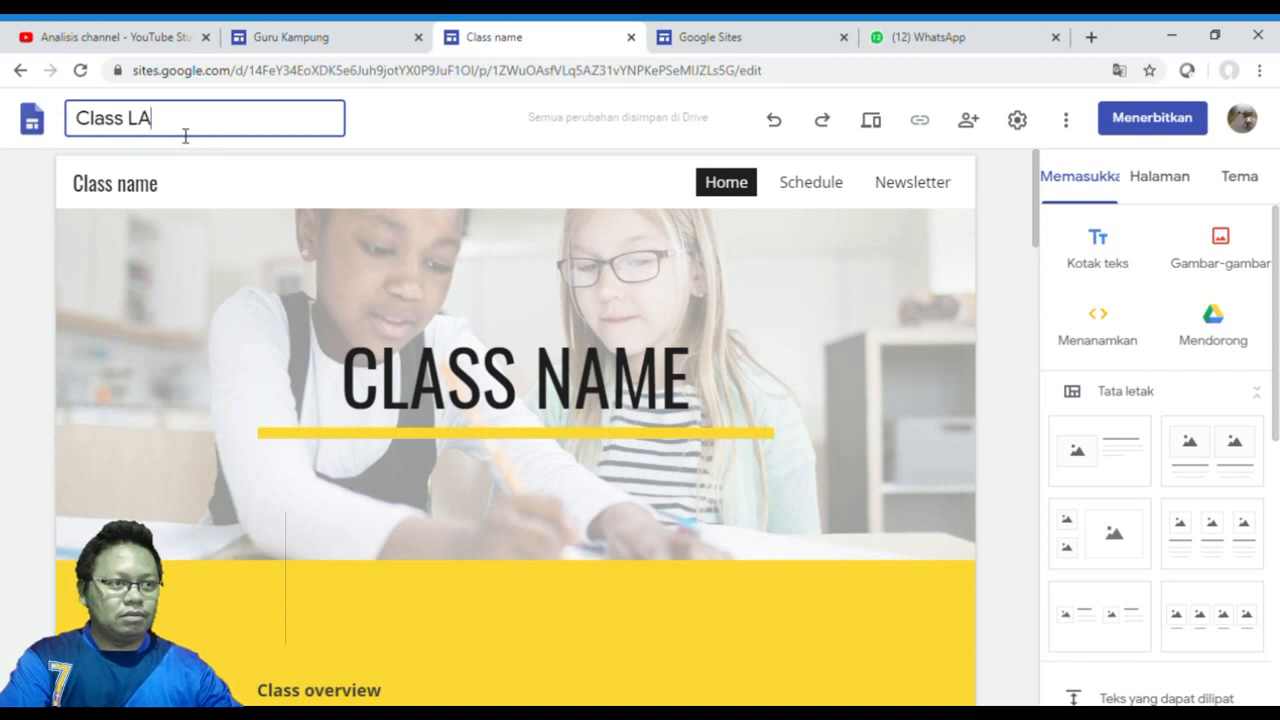
text(TIHAN)
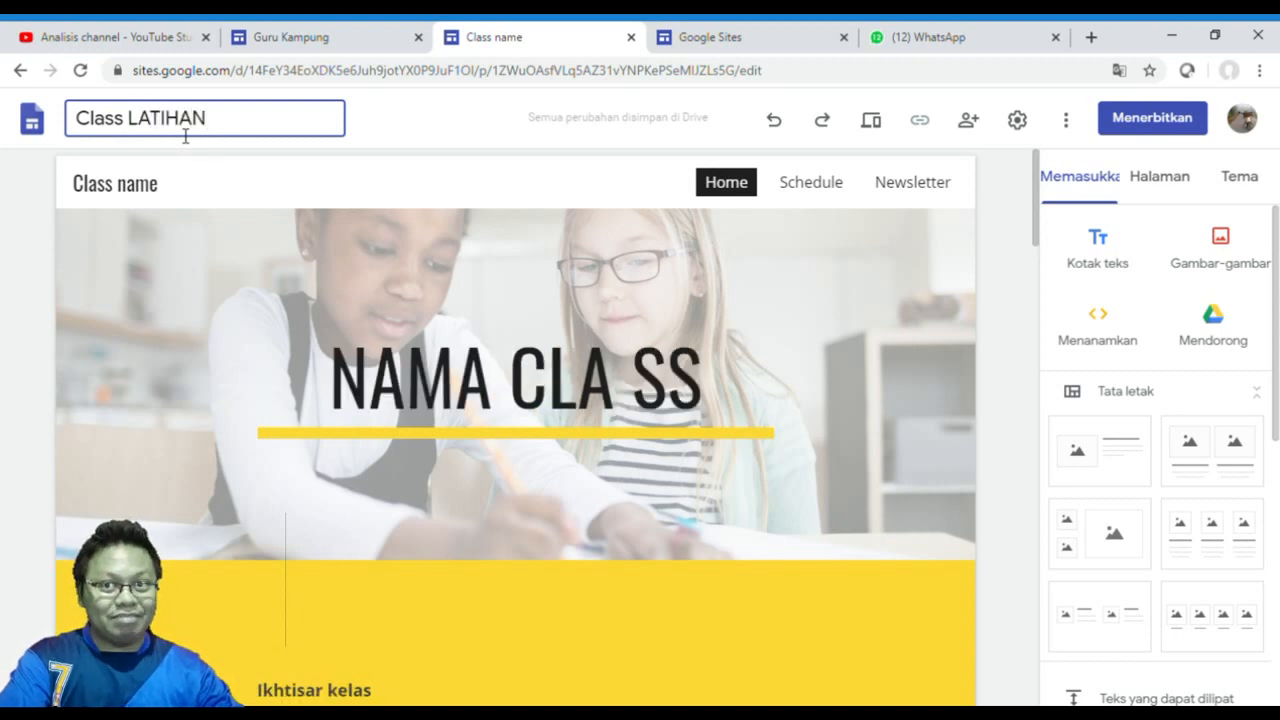
click(410, 126)
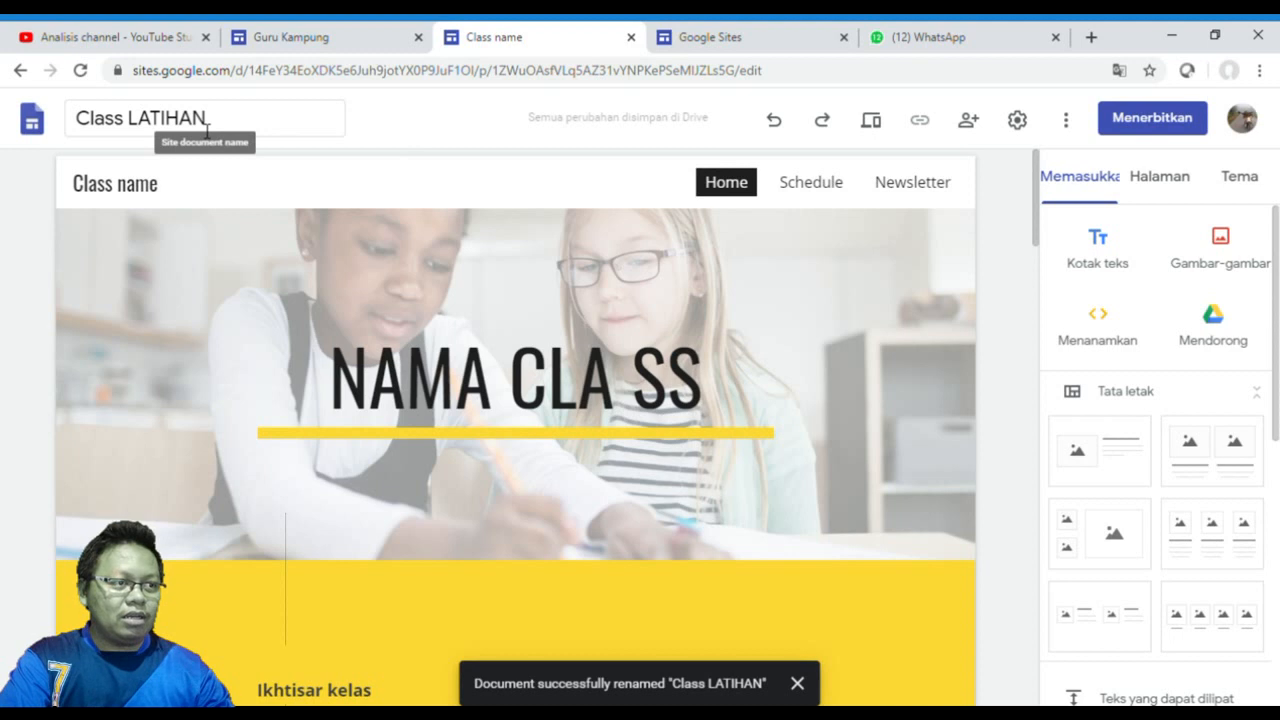
Examine the header's site name, the site's page list, the available themes and the insertable elements
click(157, 186)
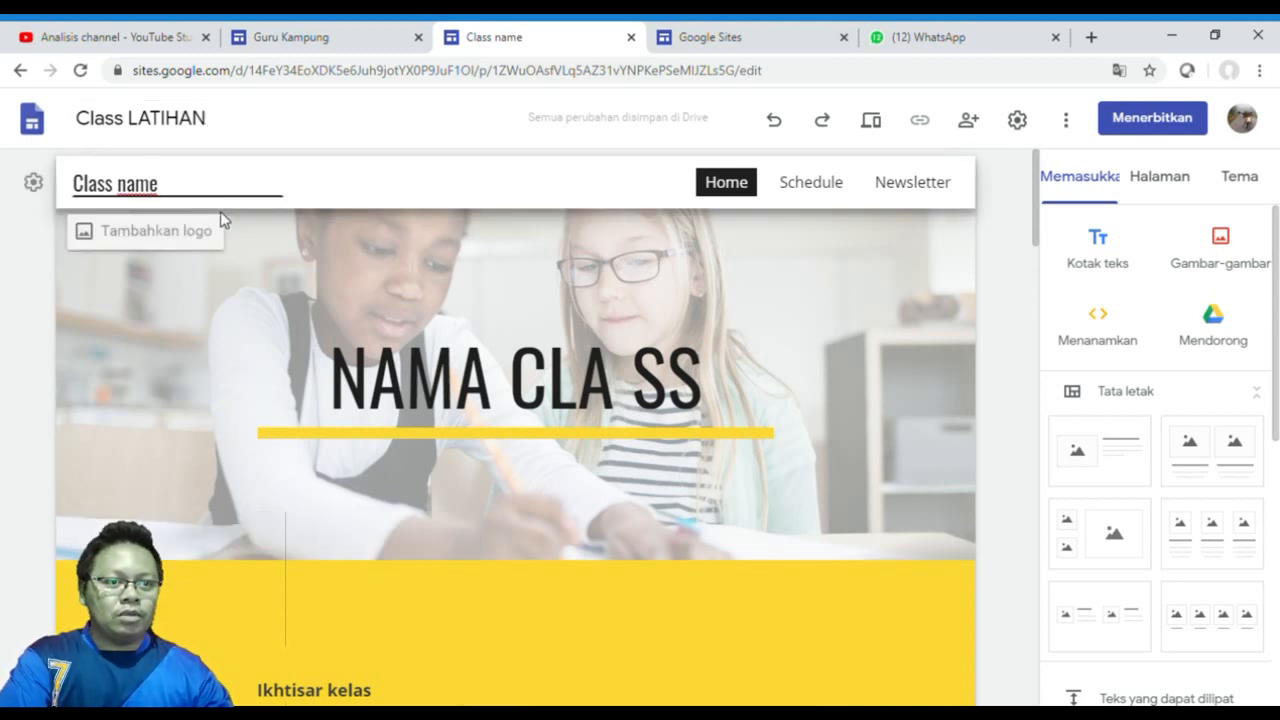
drag(199, 193, 58, 193)
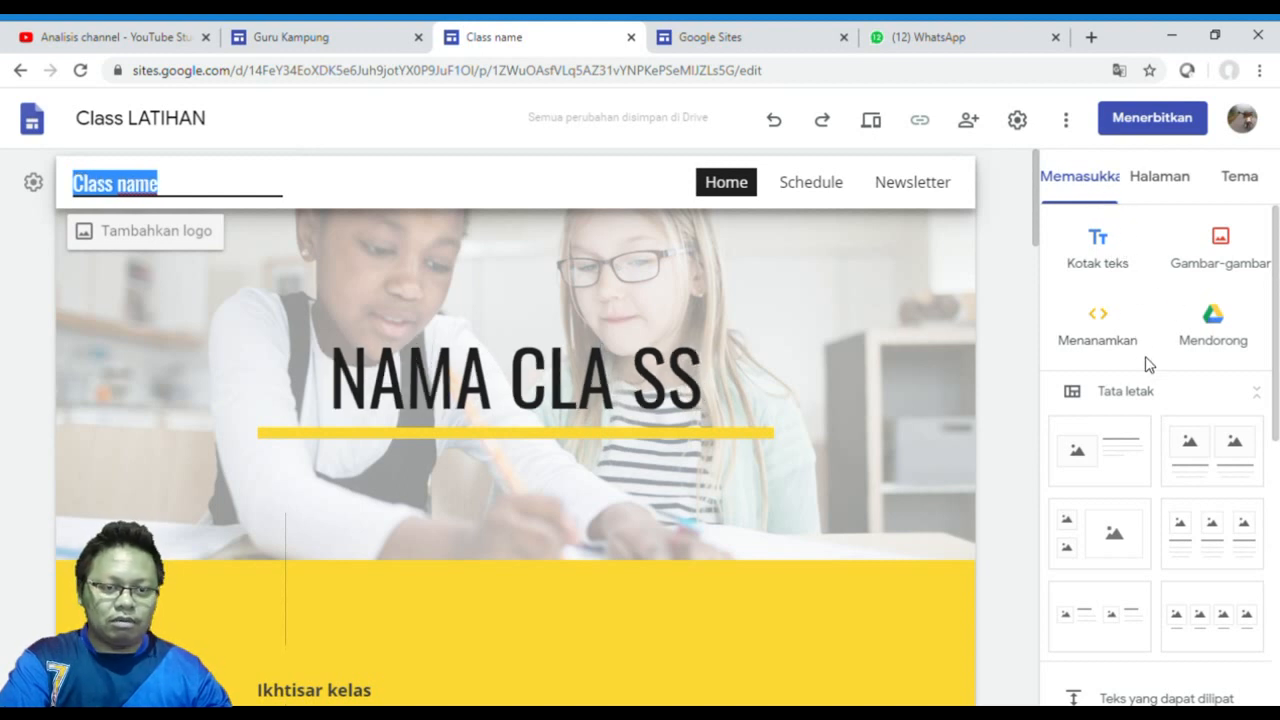
click(537, 420)
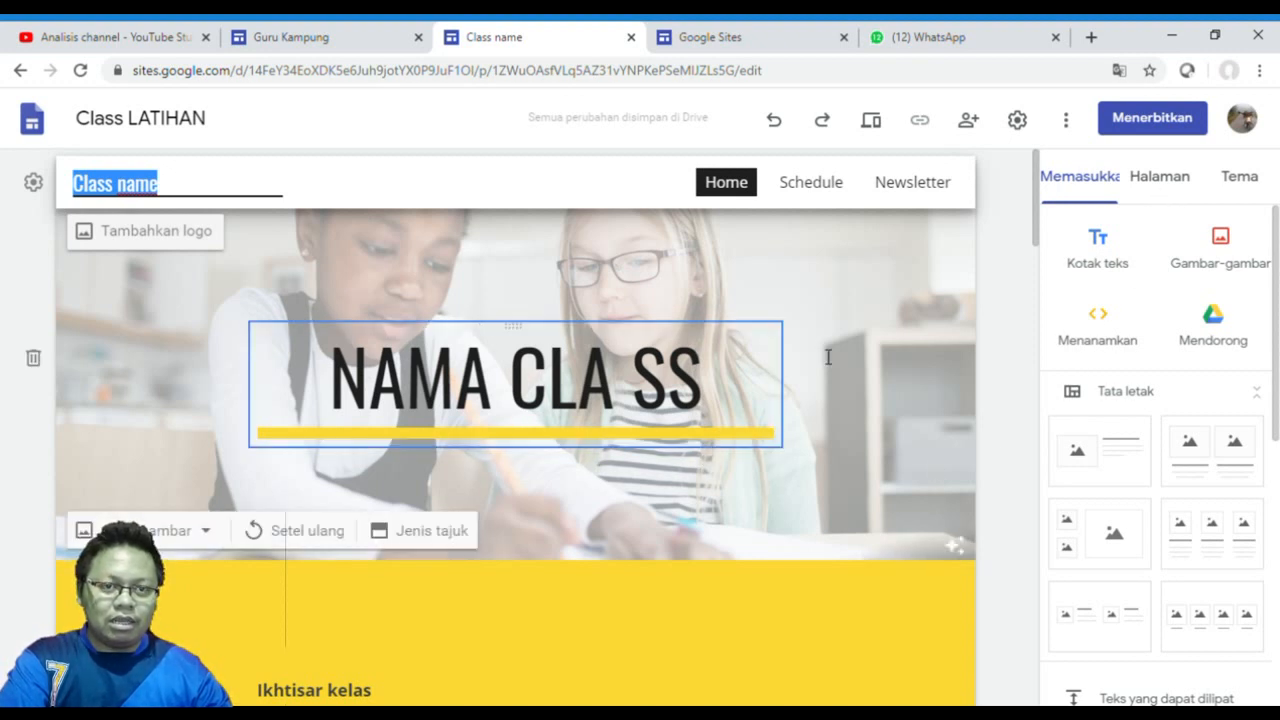
click(1170, 188)
click(1170, 188)
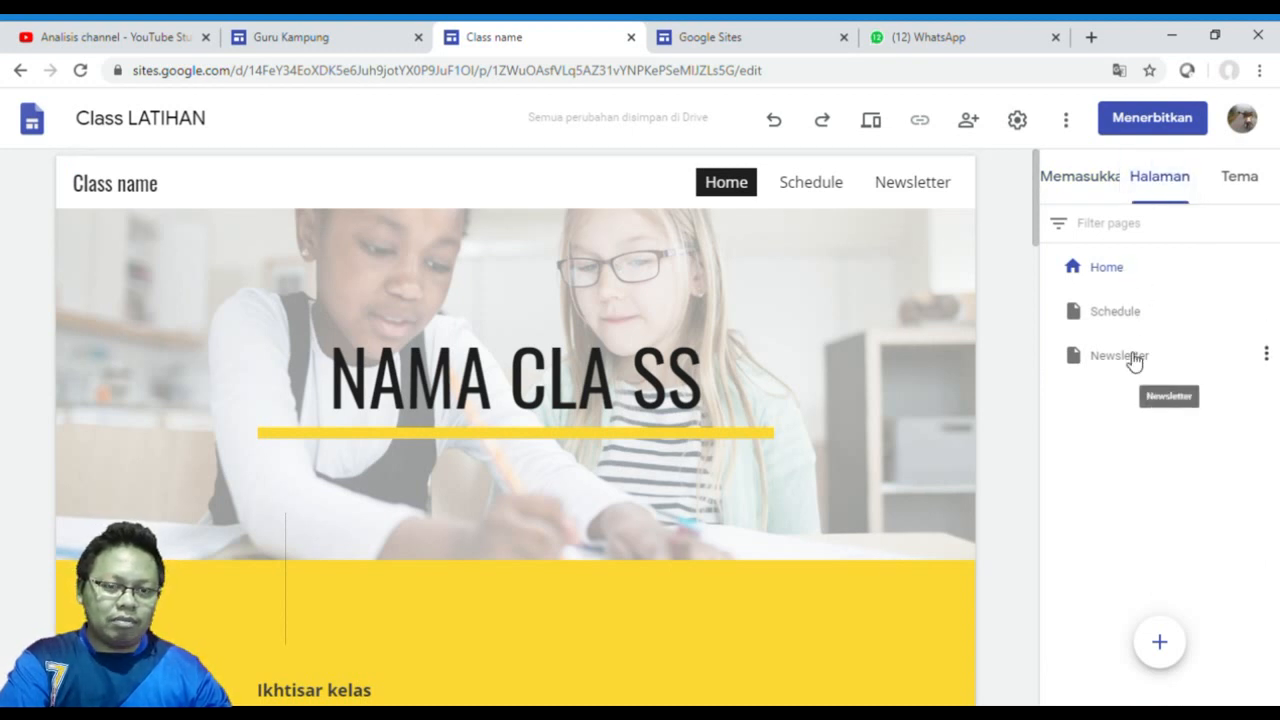
click(1241, 190)
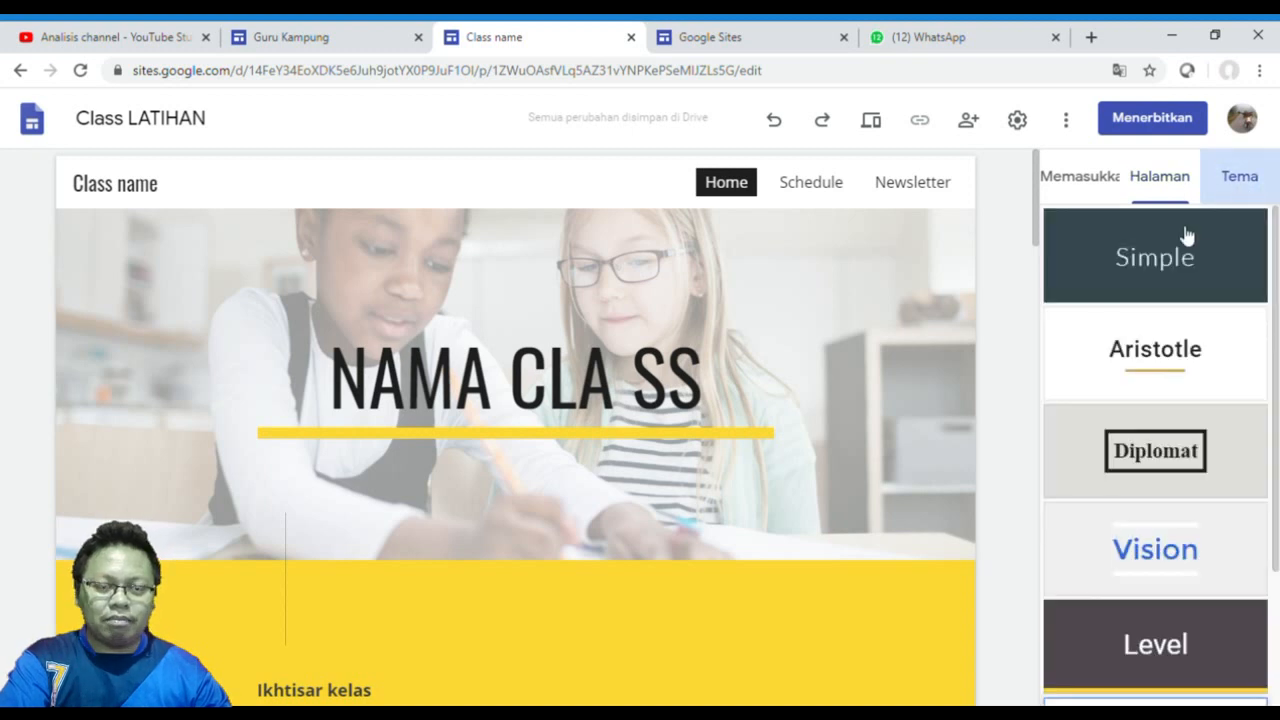
scroll(1163, 537, down, 2)
scroll(1160, 553, up, 2)
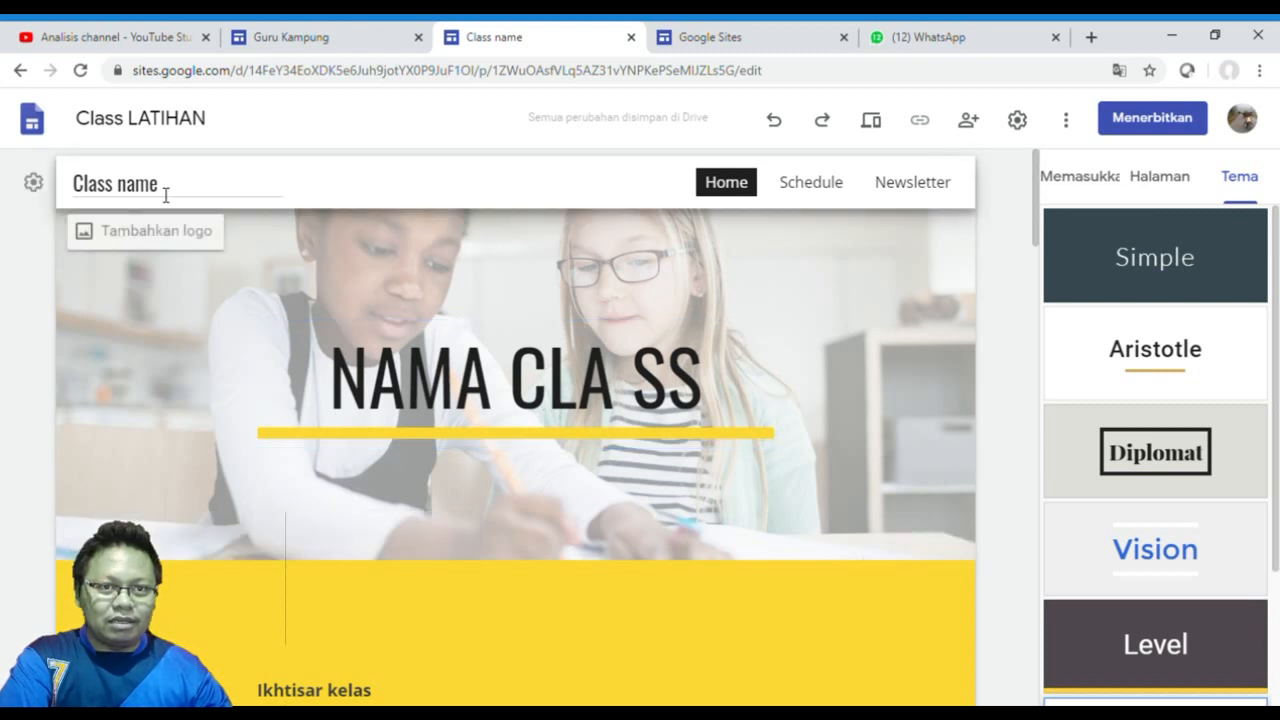
click(1066, 188)
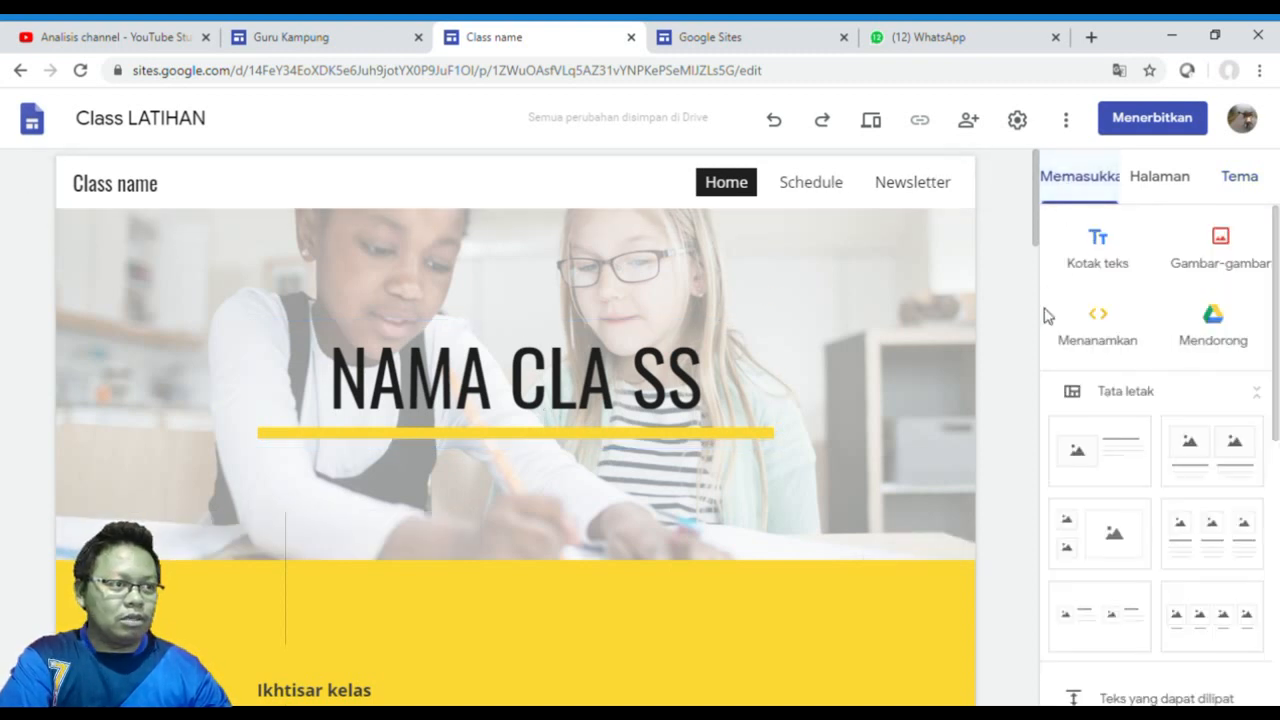
click(1164, 190)
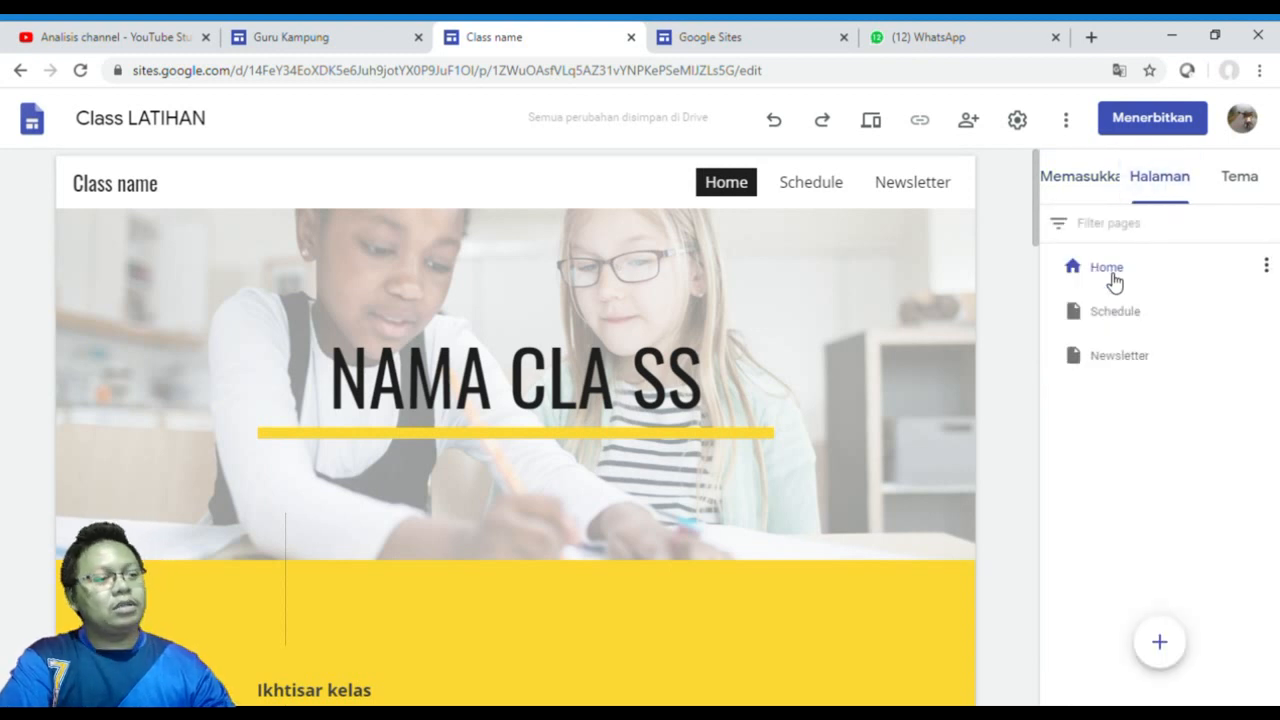
Replace the site name in the page header with KELAS INSPIRASI
click(168, 187)
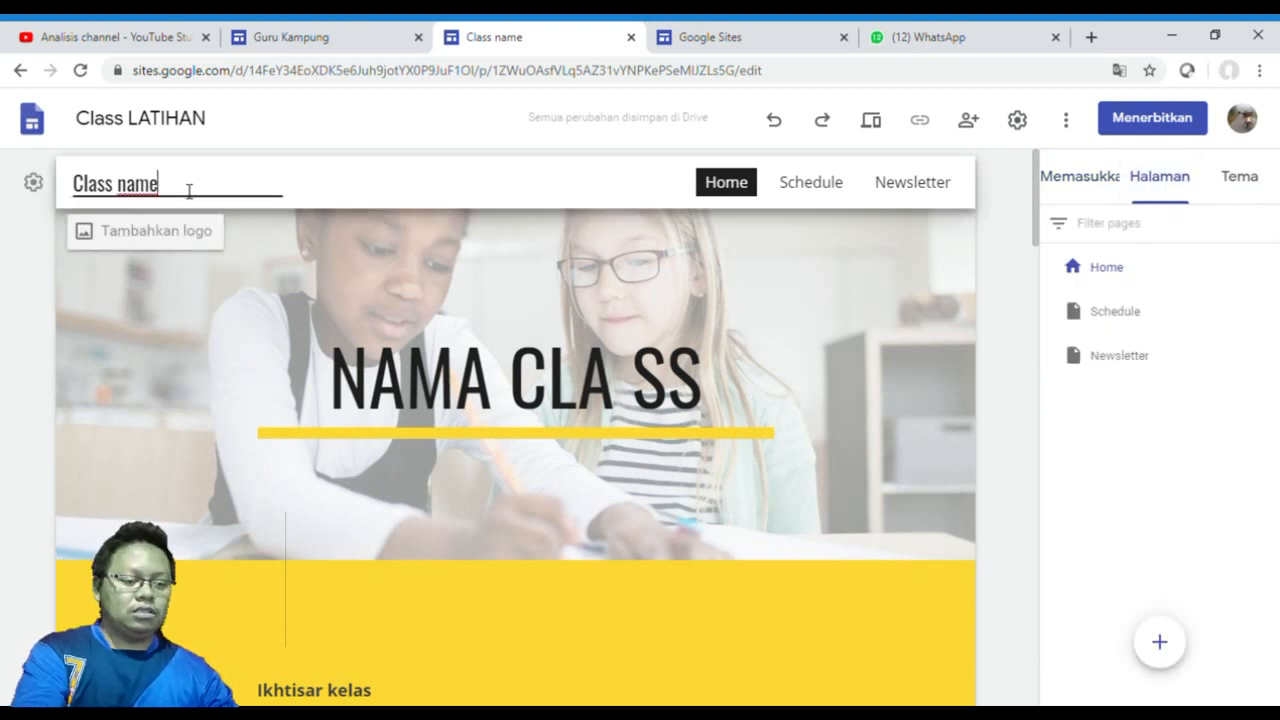
key(ctrl+a)
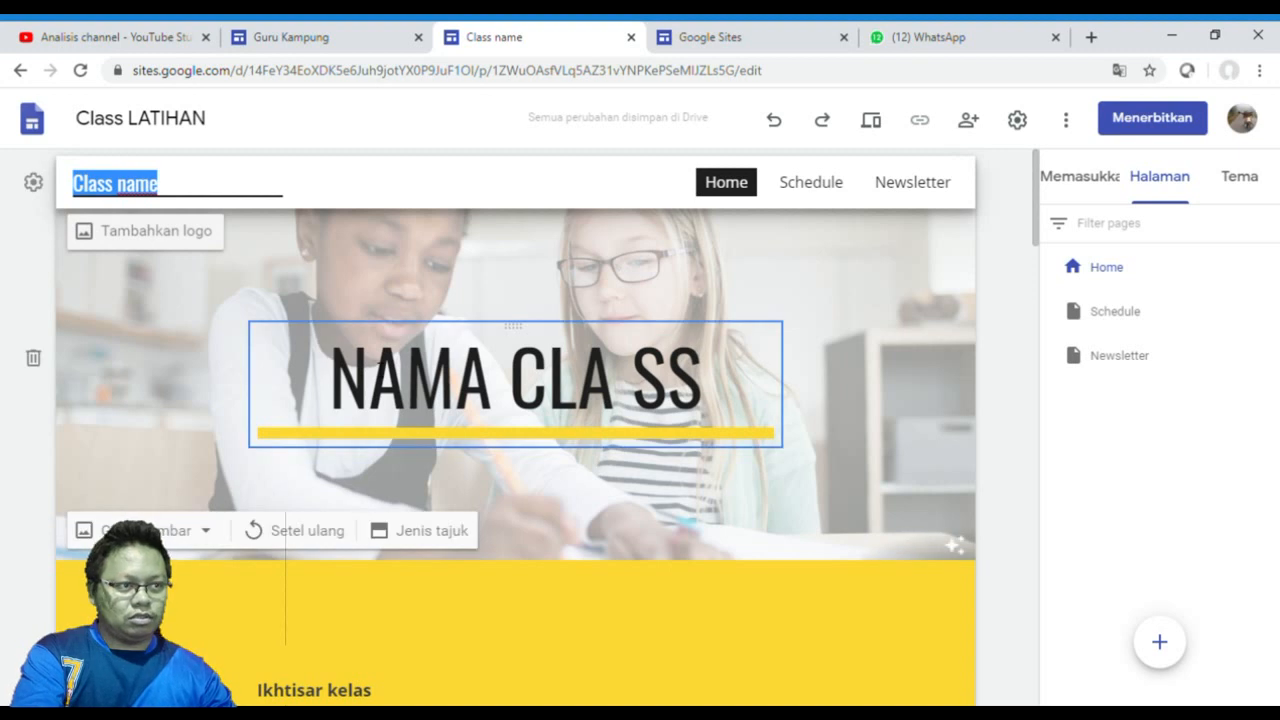
text(KELAS)
key(BackSpace)
key(BackSpace)
key(BackSpace)
key(BackSpace)
key(BackSpace)
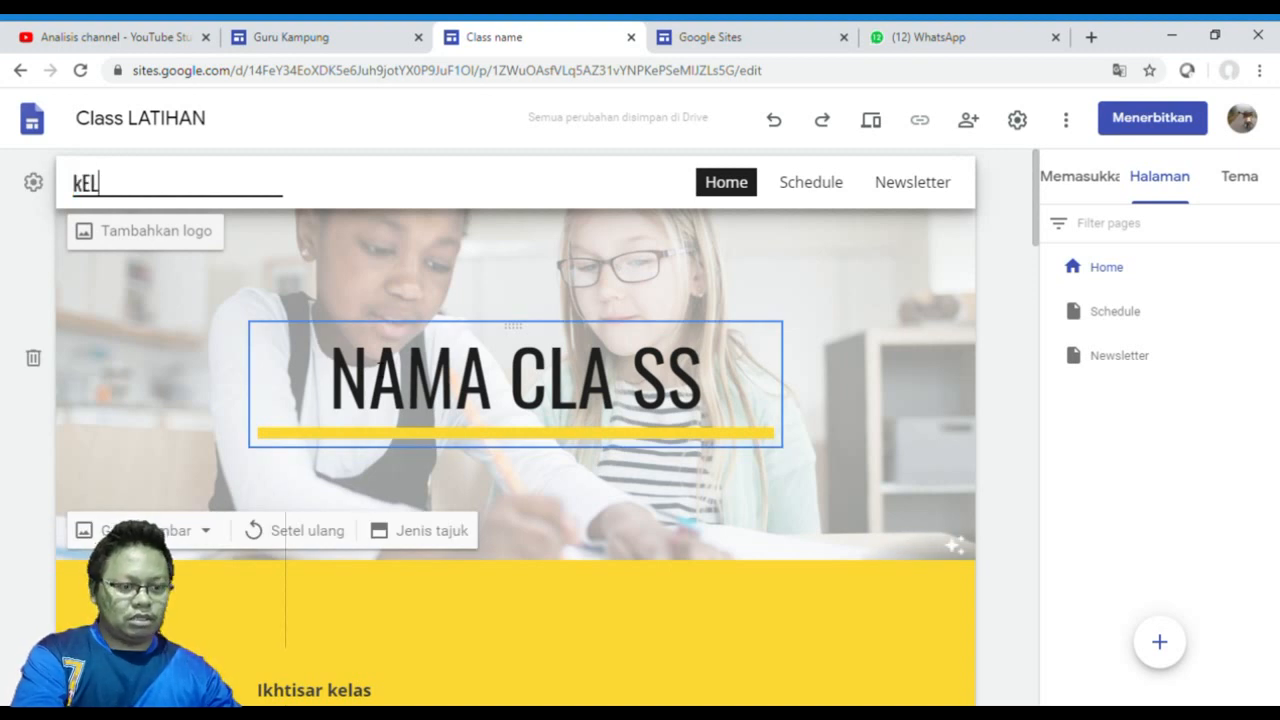
text(KELA)
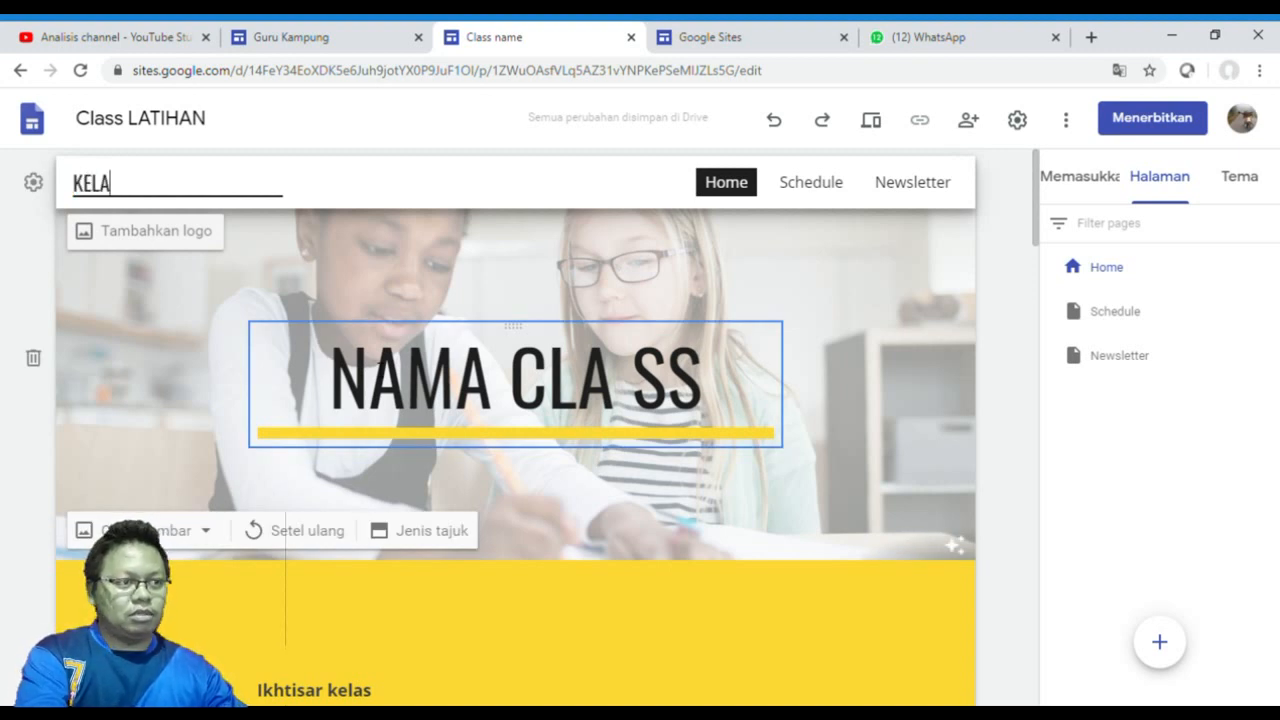
text(S INSPIRASI)
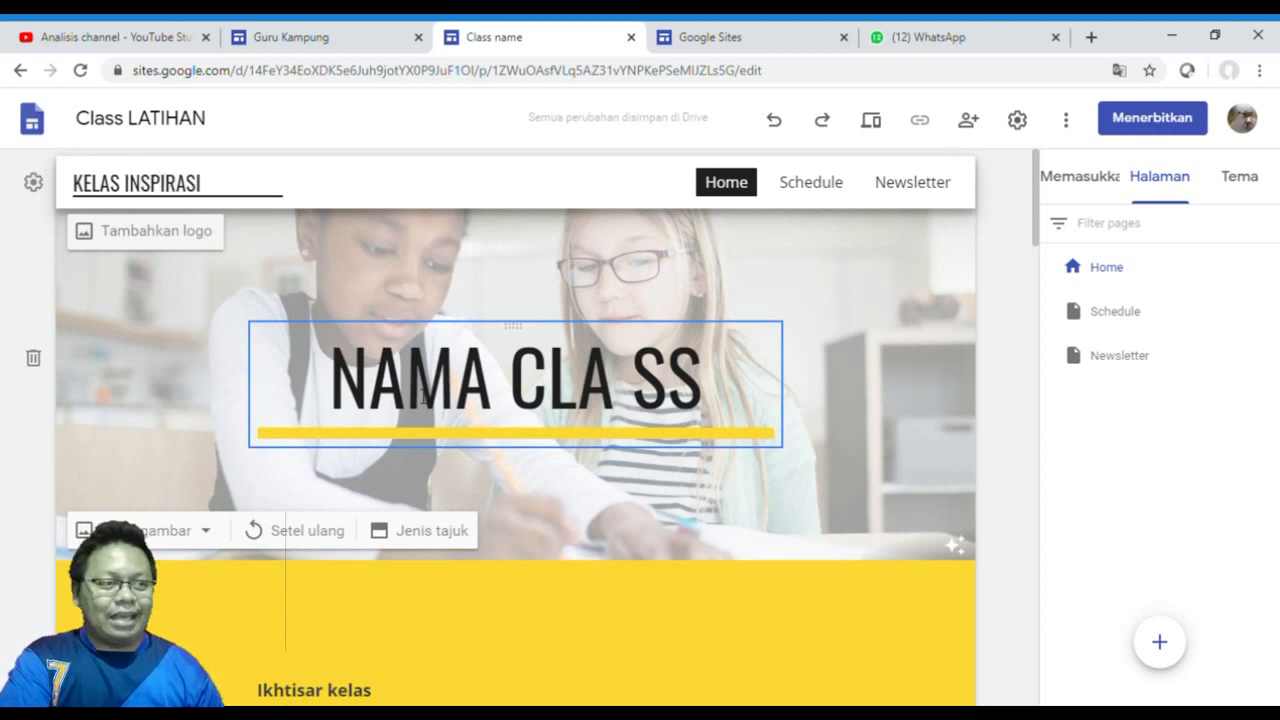
click(319, 257)
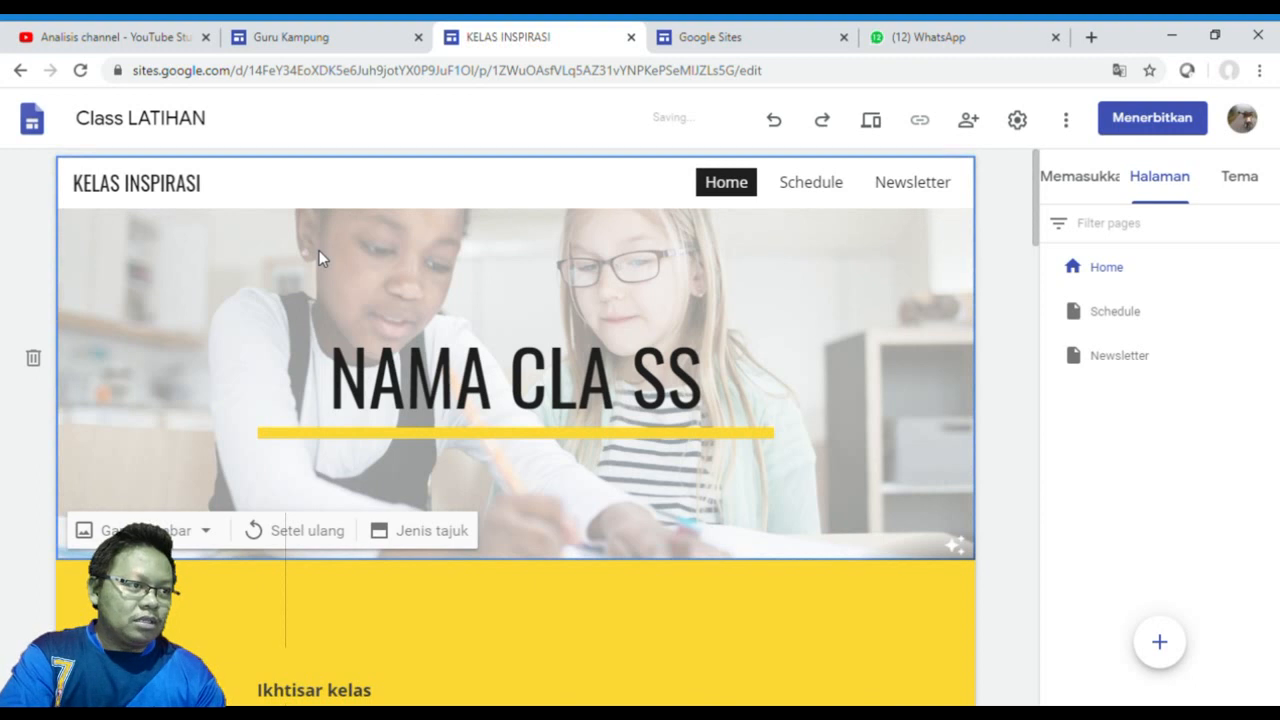
Set the site's navigation mode to Sisi and its colour to Transparan
mouse_move(137, 214)
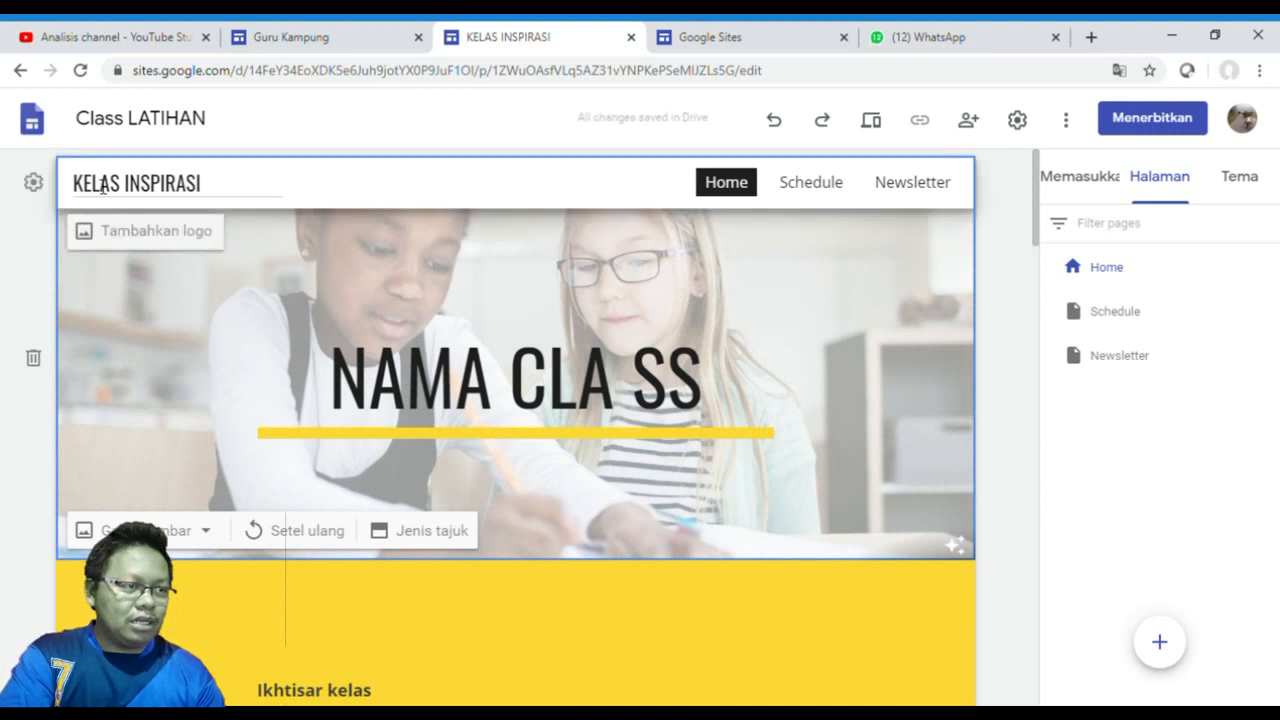
click(33, 185)
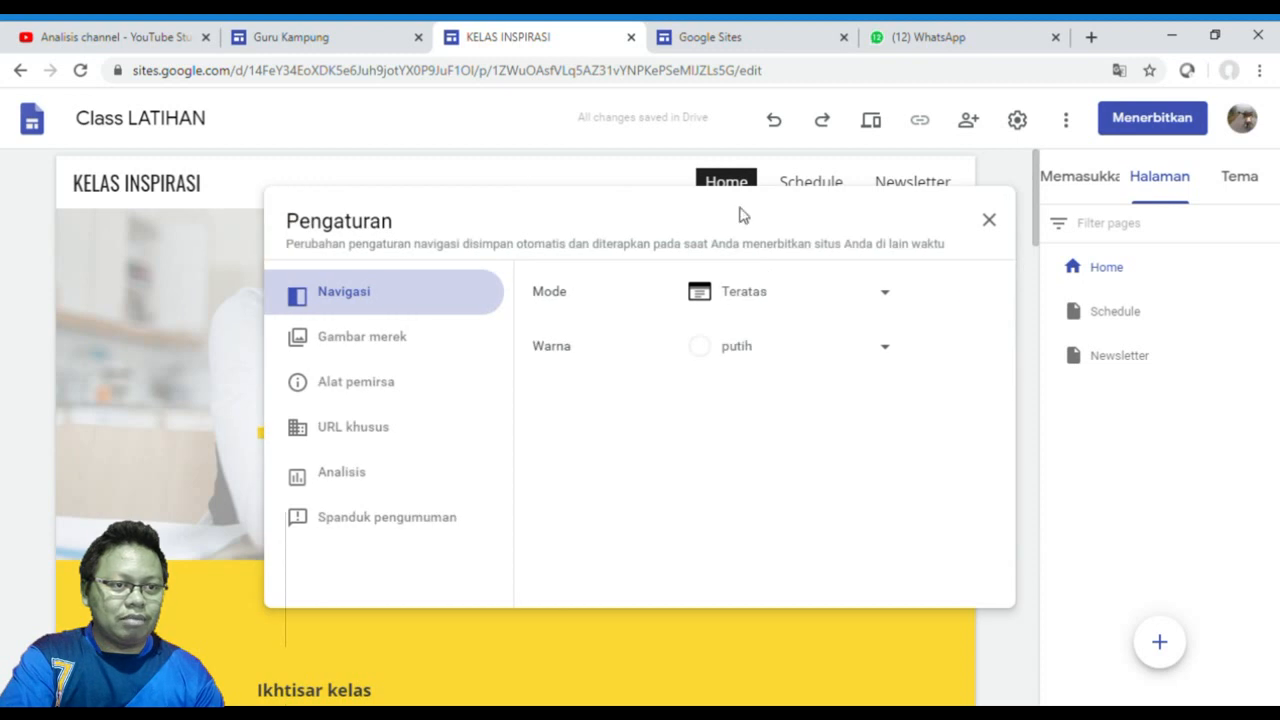
click(885, 292)
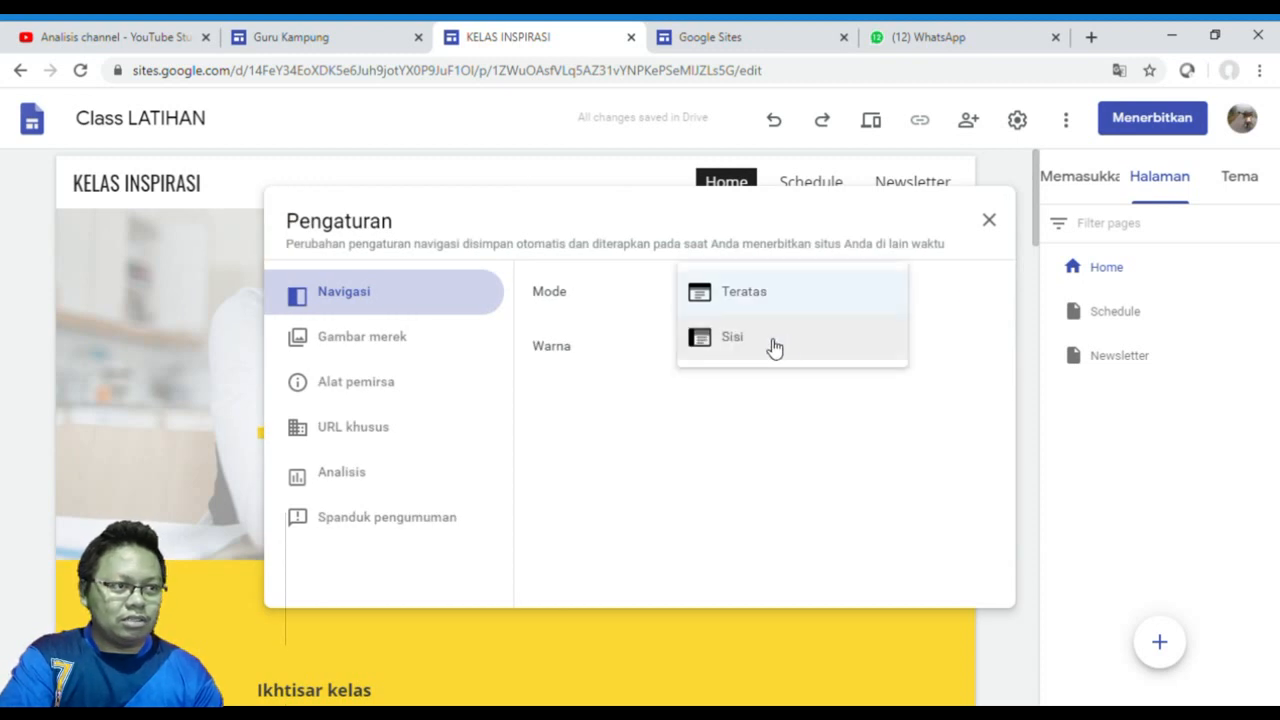
click(771, 345)
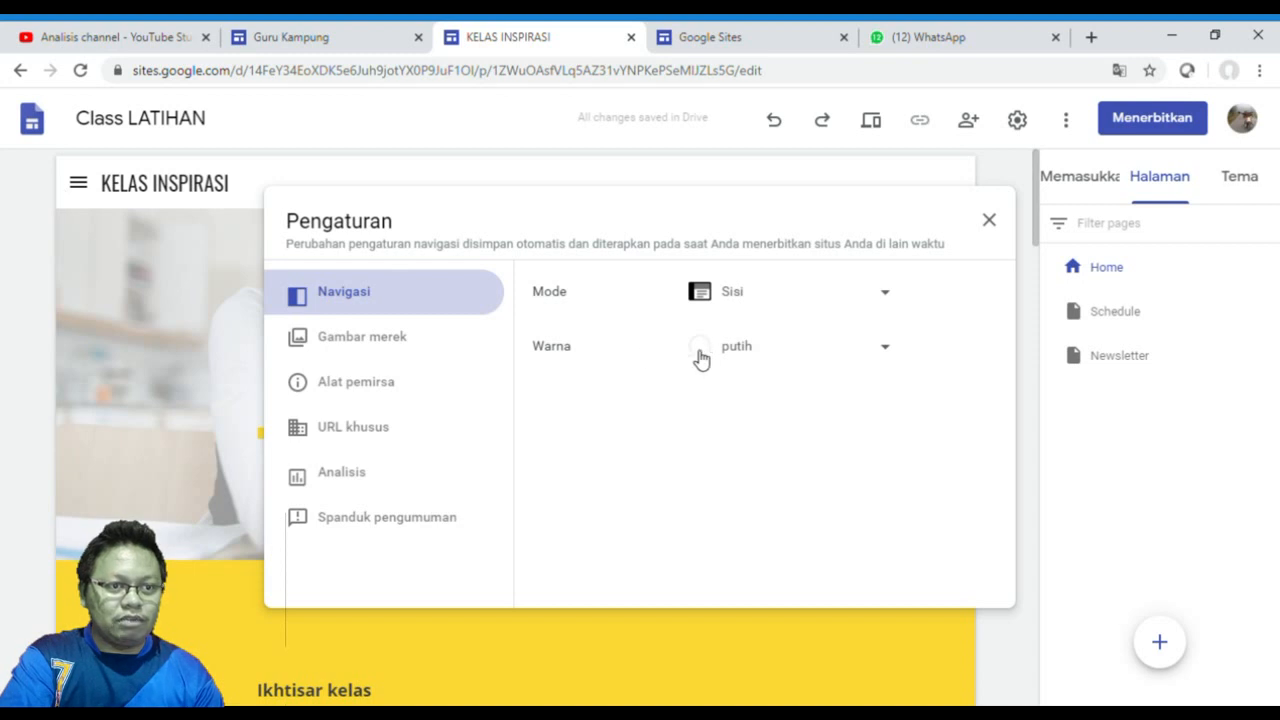
click(846, 356)
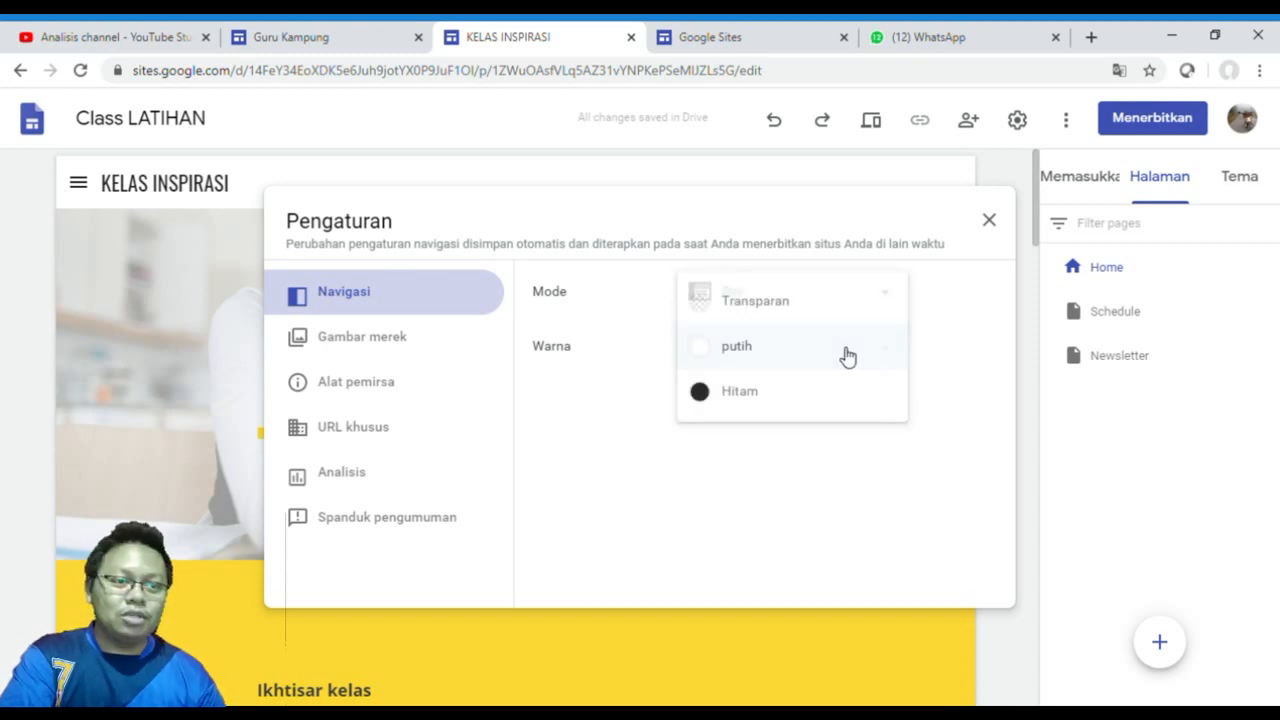
click(788, 302)
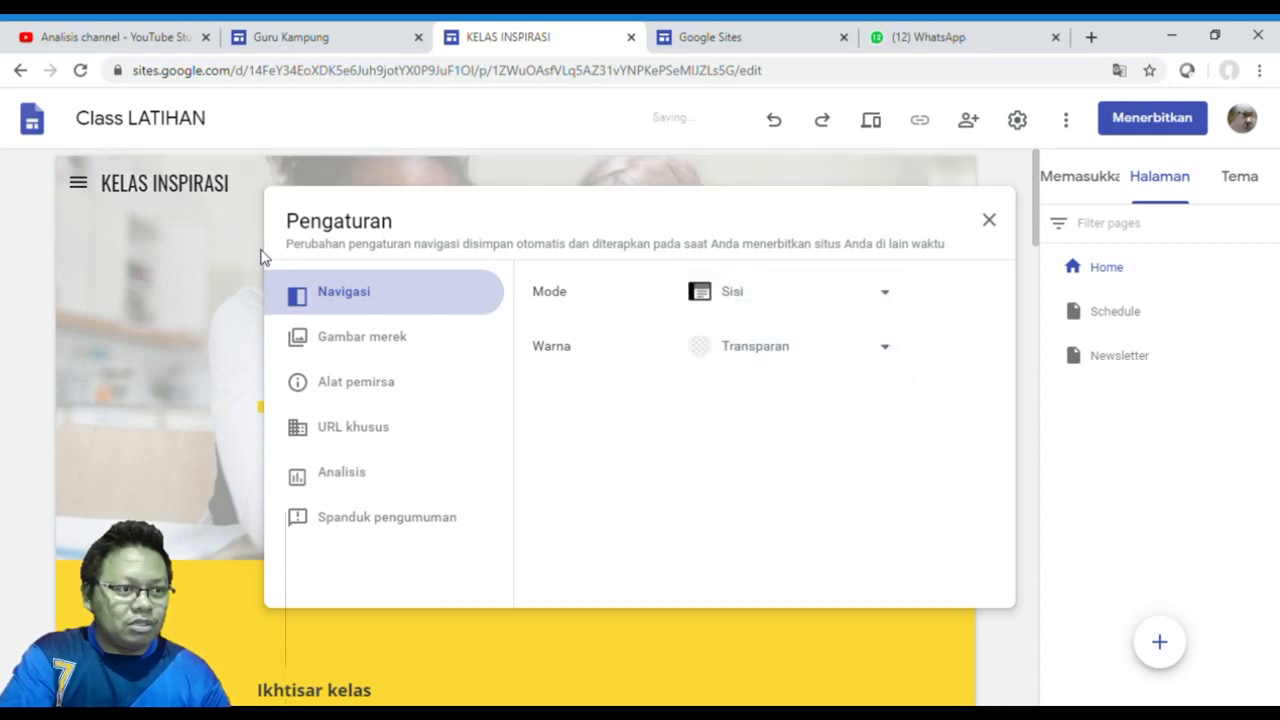
Search Google images for "ICON inspirasi" and insert the line-art light bulb with a check mark as the site logo
click(339, 340)
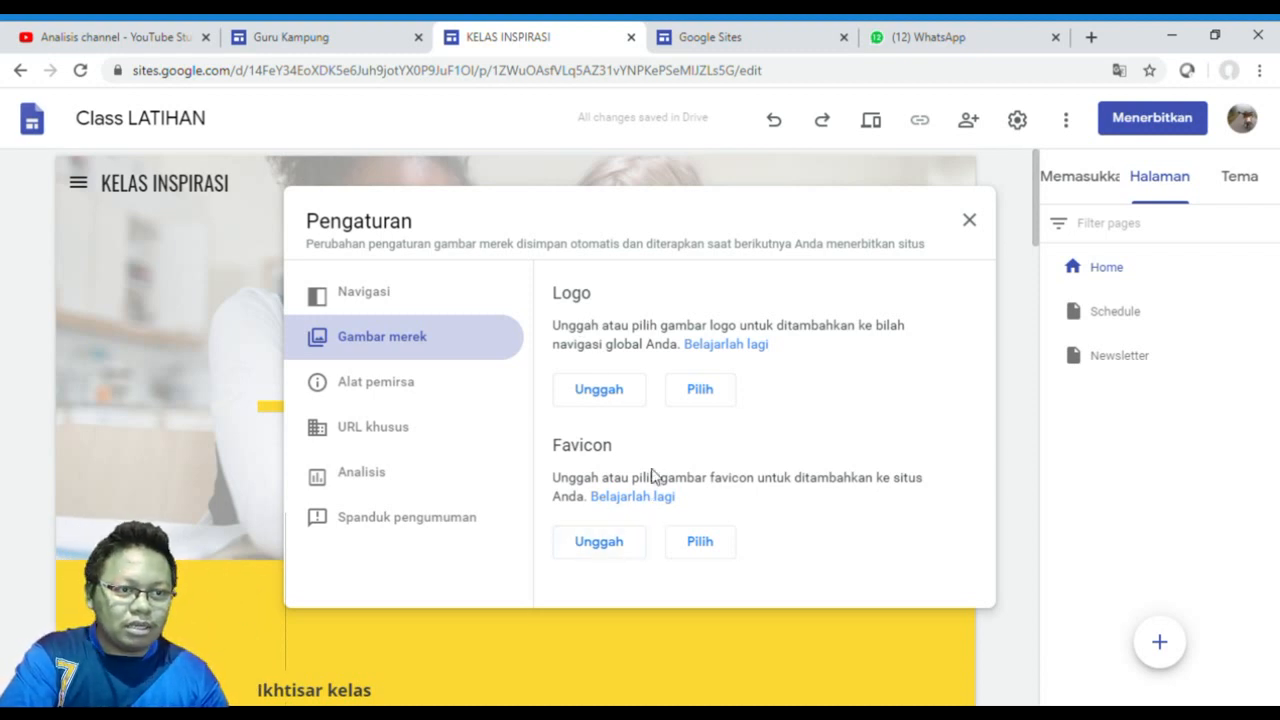
click(386, 395)
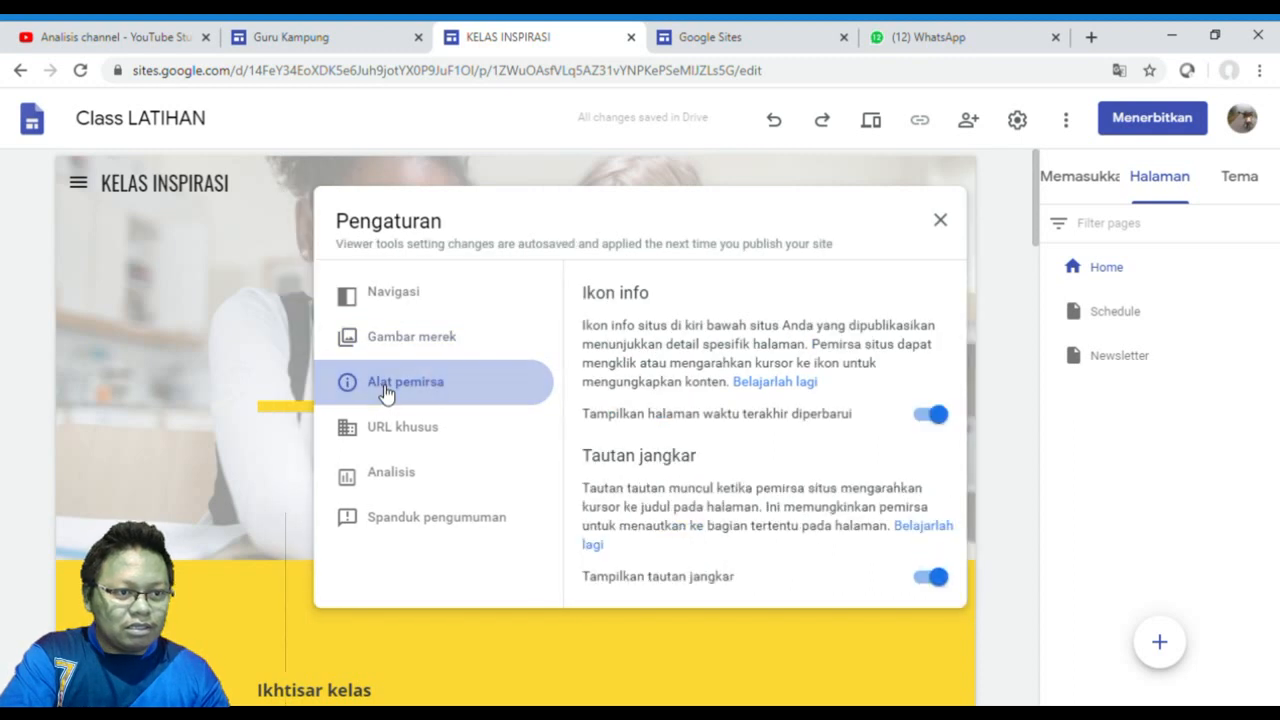
click(415, 335)
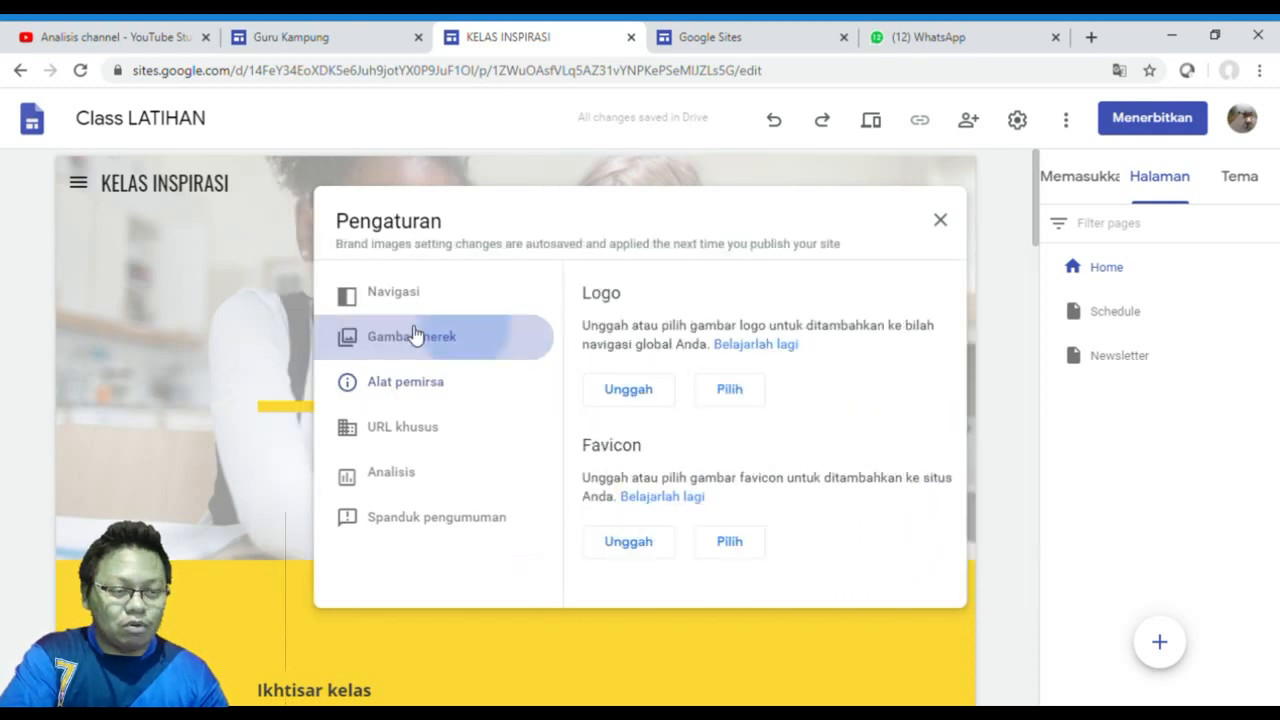
click(701, 390)
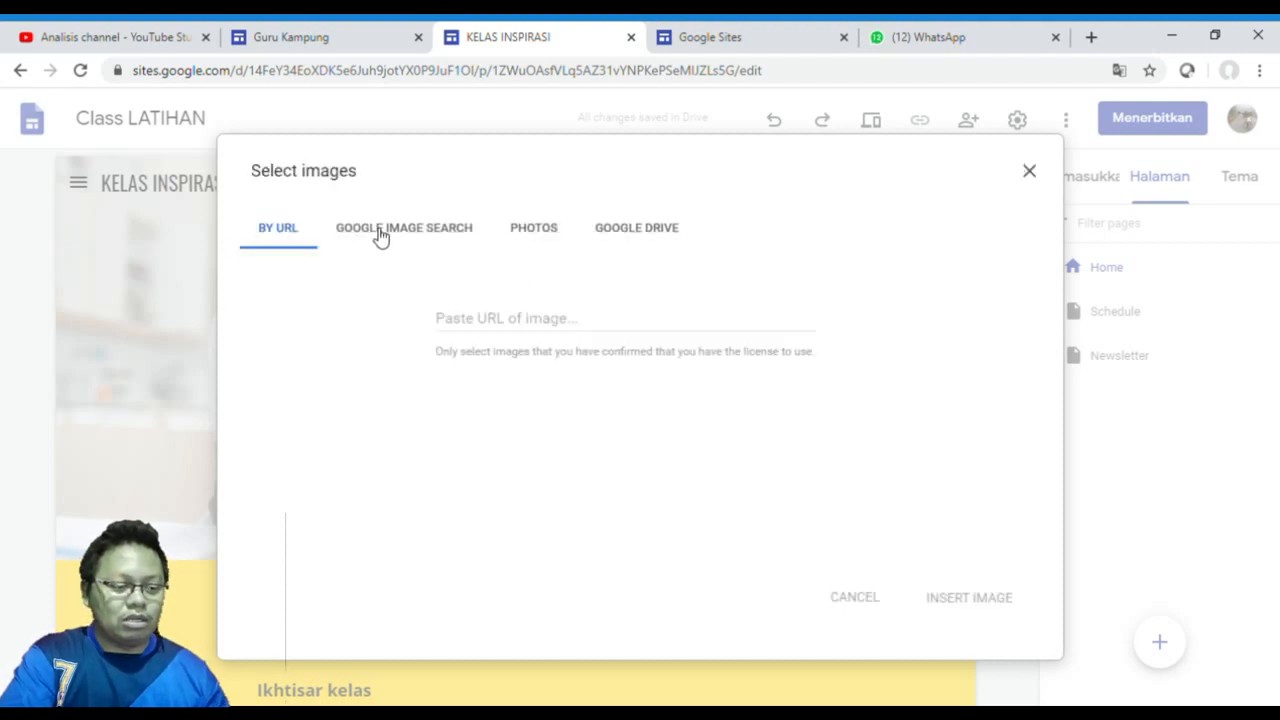
click(380, 235)
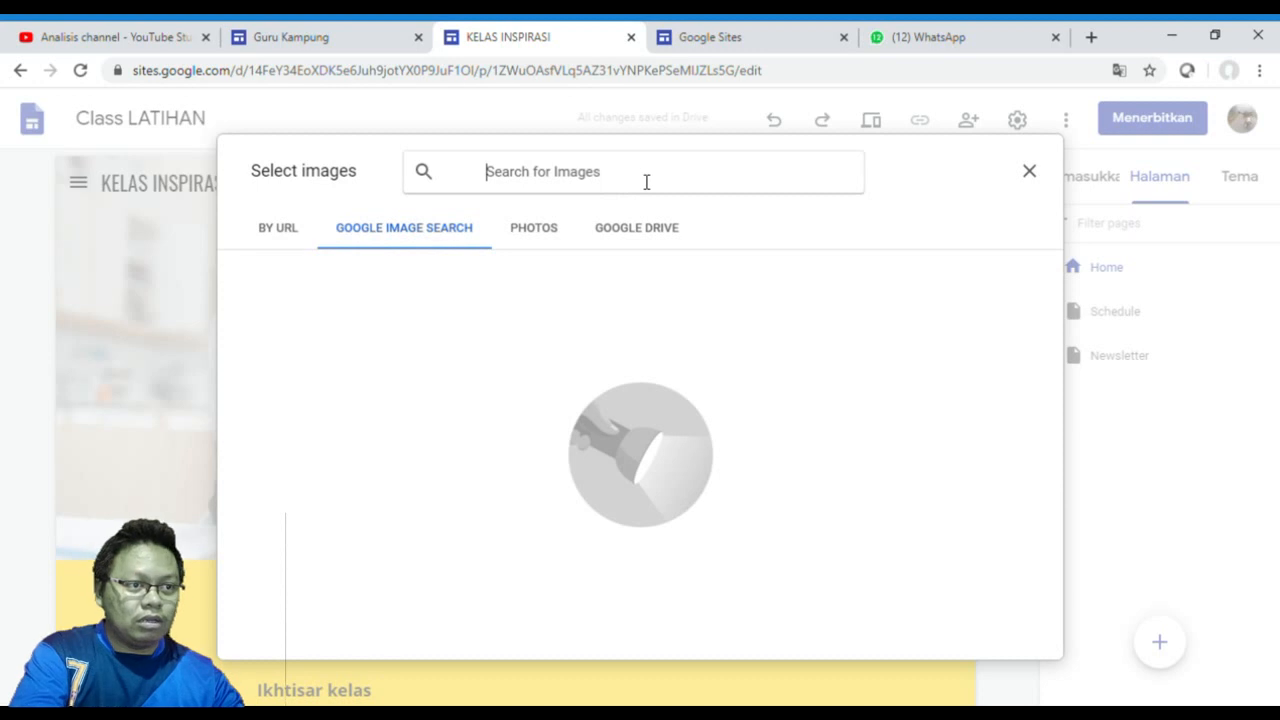
text(ico)
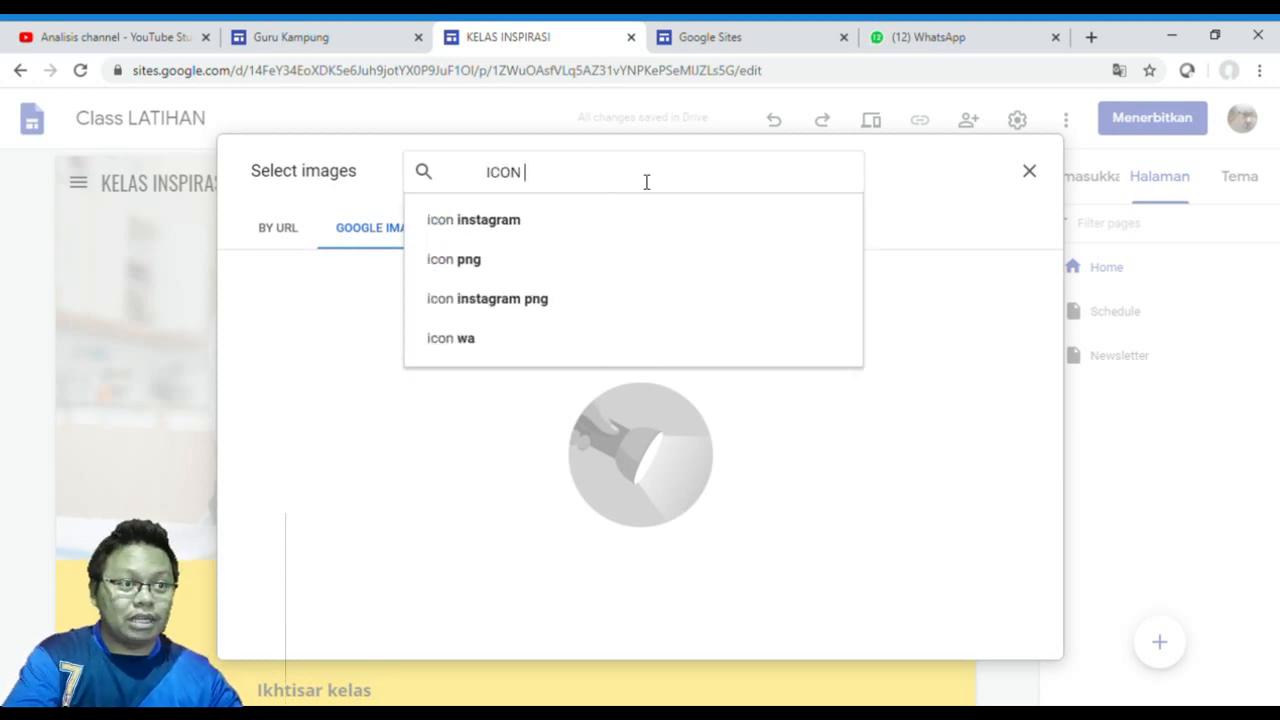
text(N inspirasi)
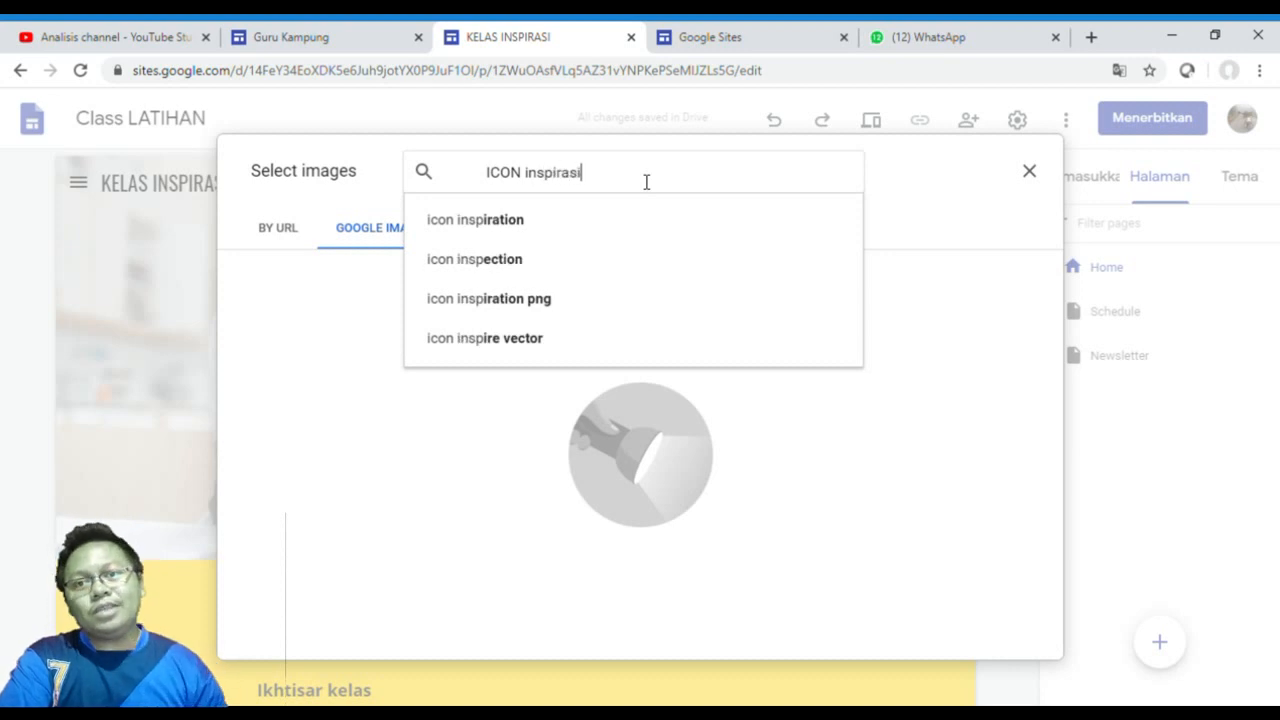
key(Return)
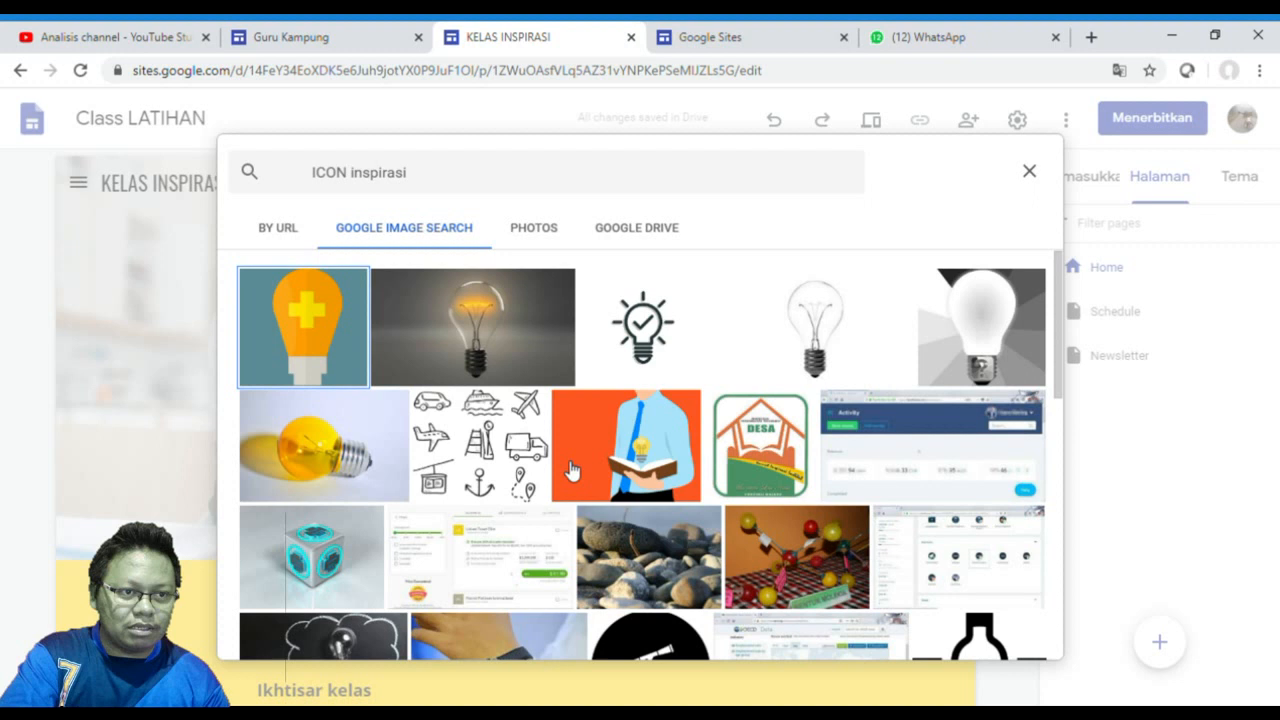
click(660, 320)
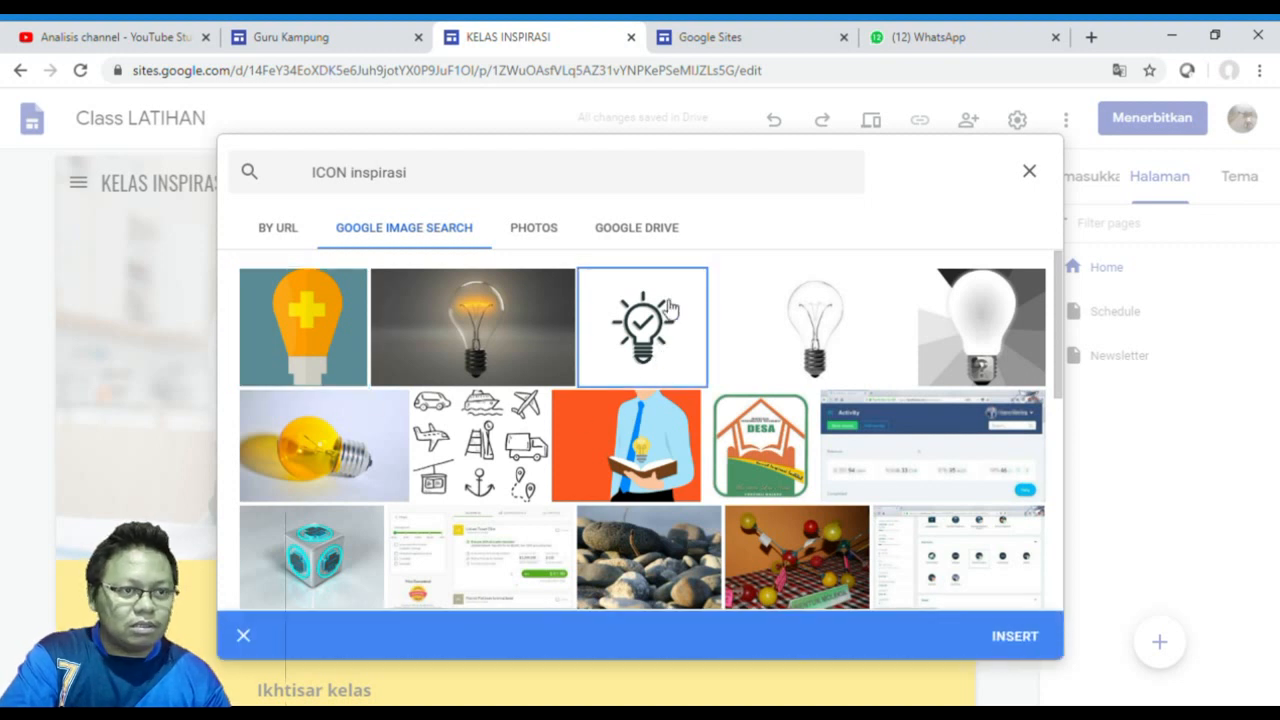
click(1012, 636)
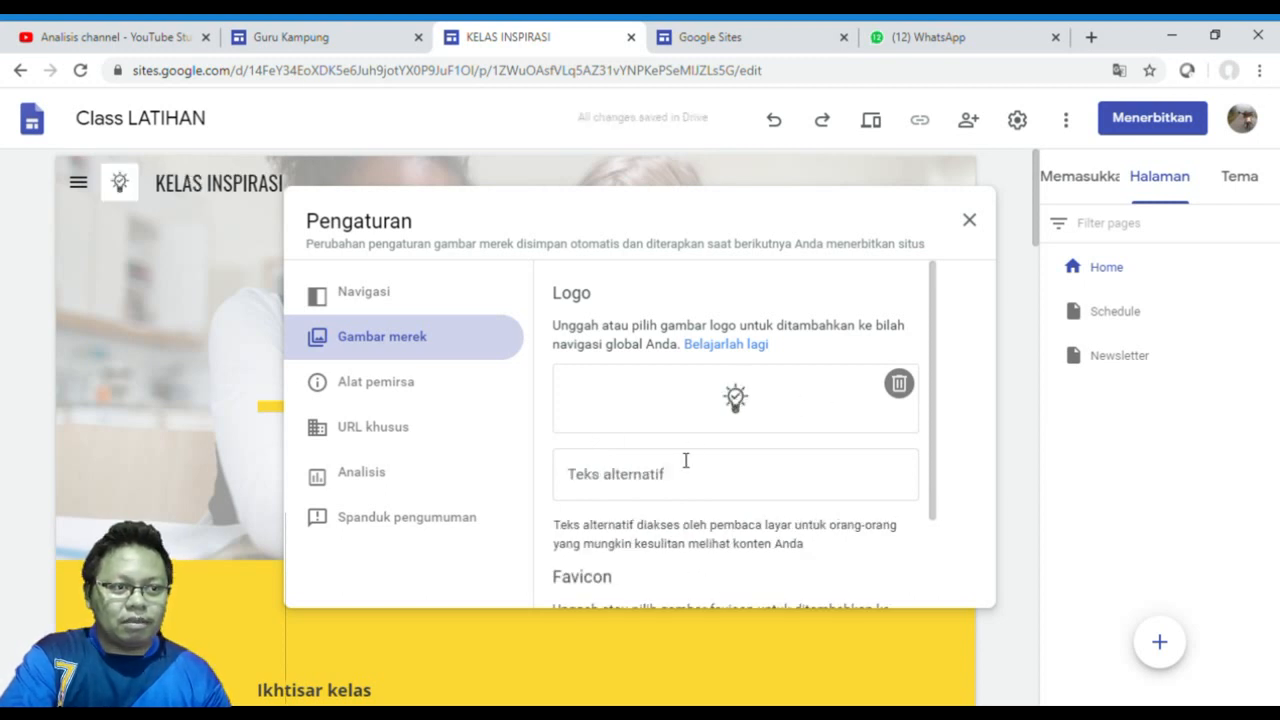
Turn off the display of the page's last-updated time in the viewer tools settings
scroll(680, 477, down, 2)
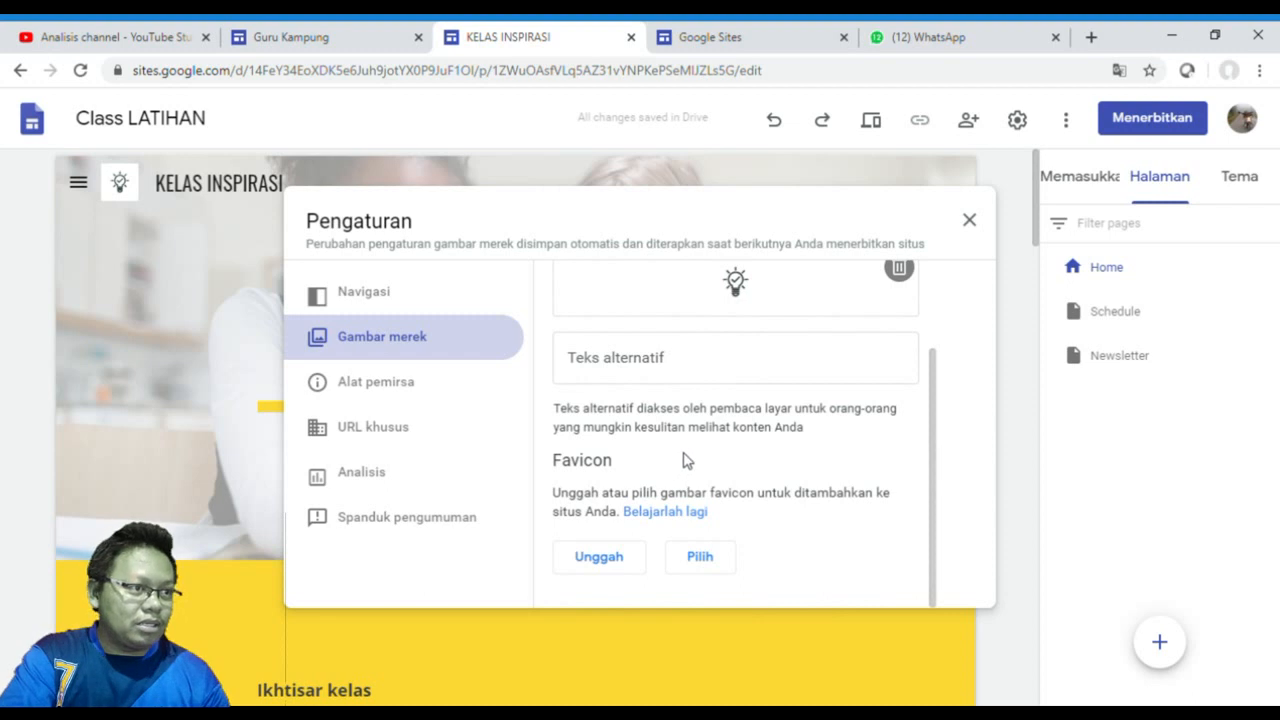
scroll(688, 455, up, 2)
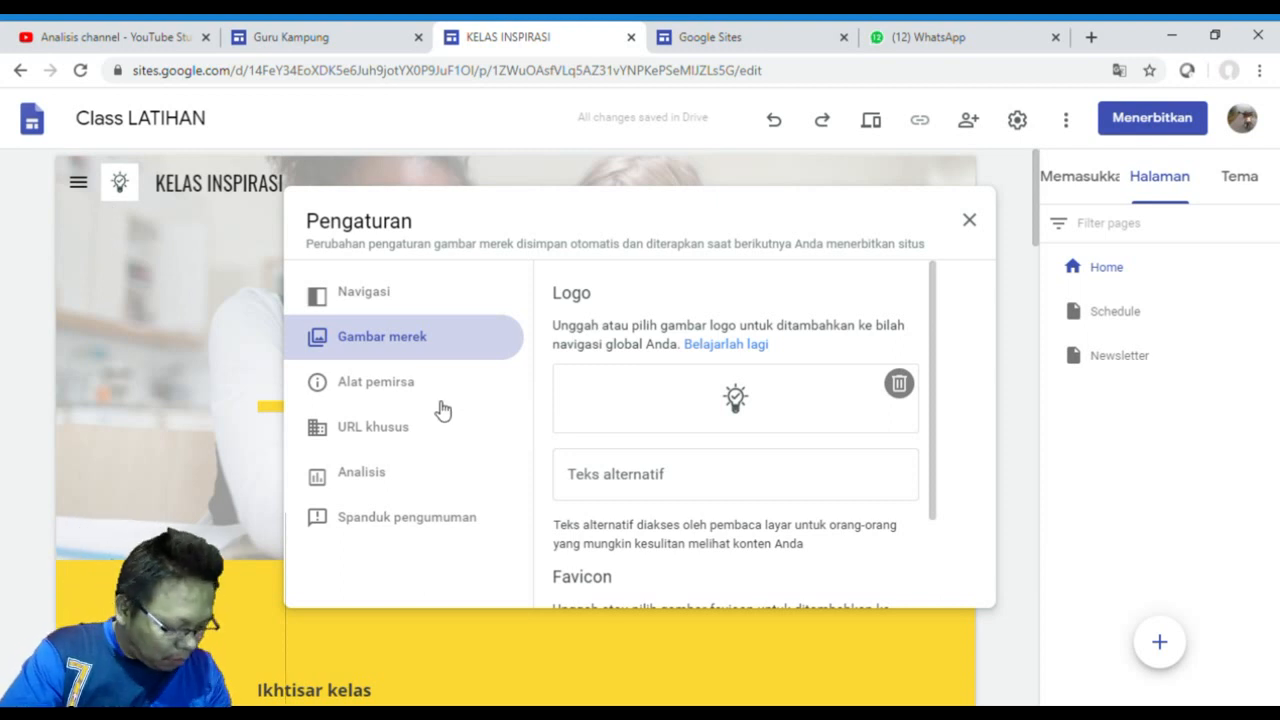
click(411, 390)
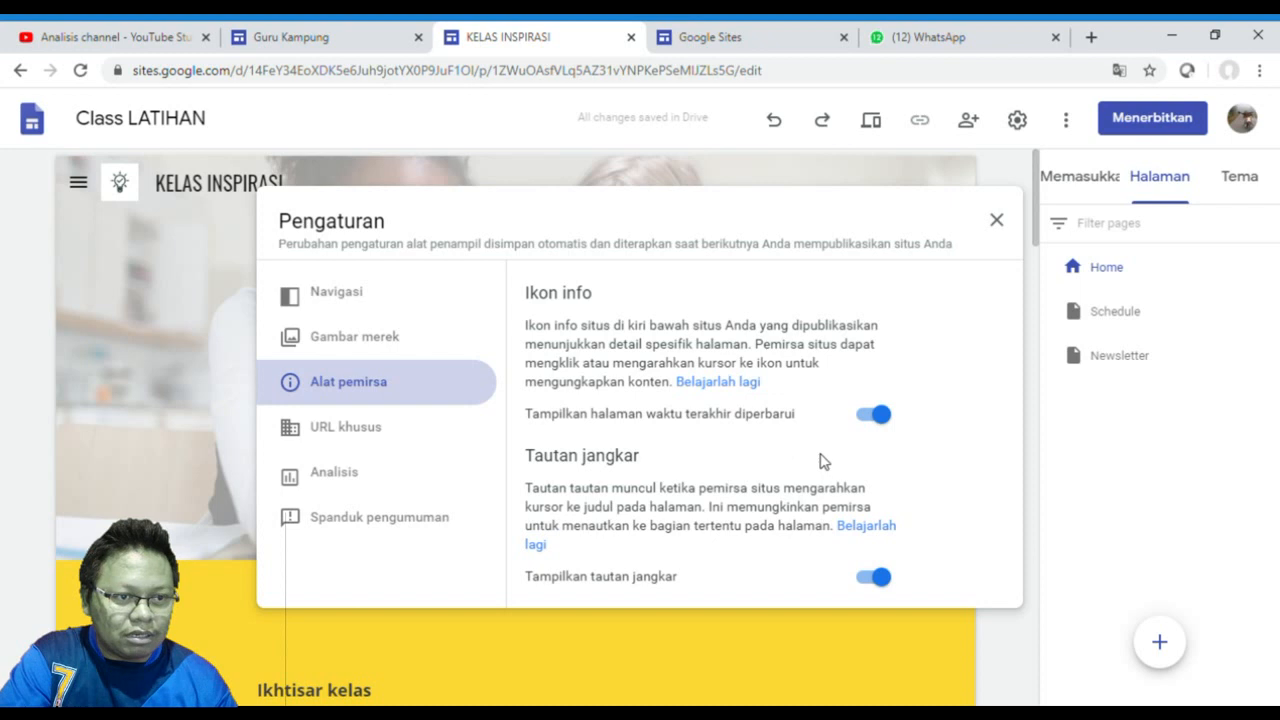
click(870, 416)
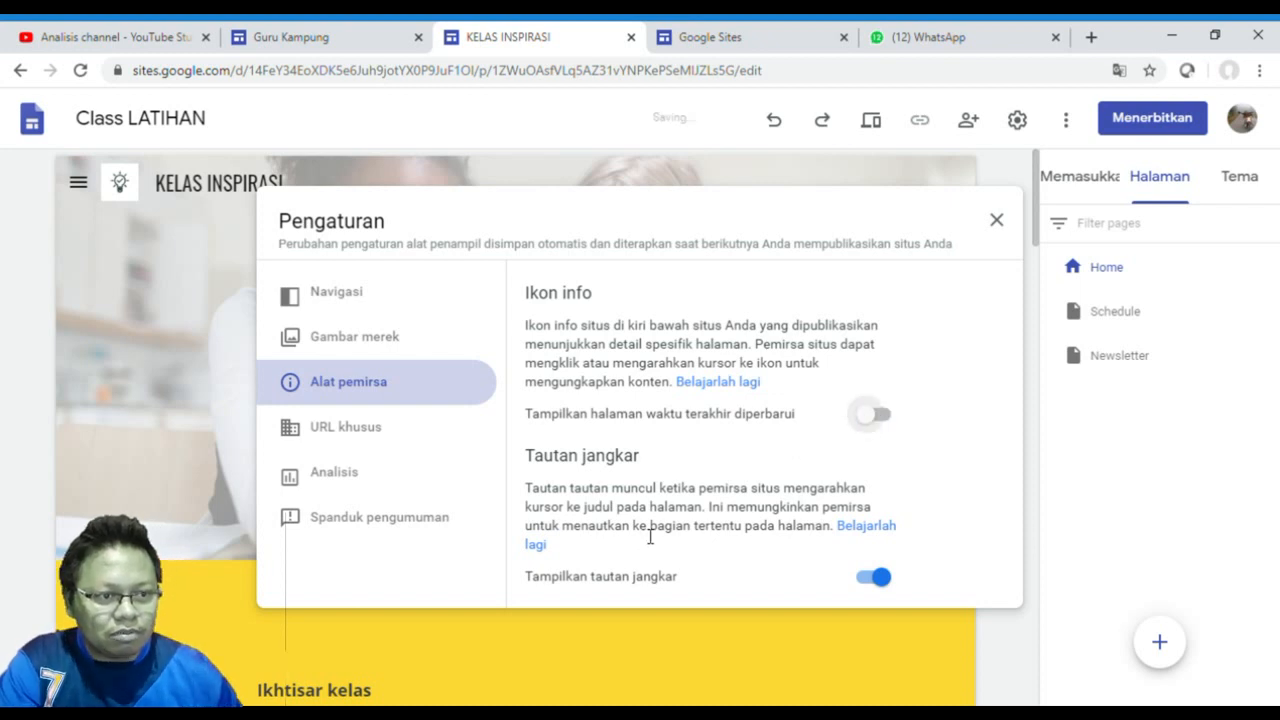
Examine the settings for a custom URL and for the Google Analytics tracking ID
click(369, 431)
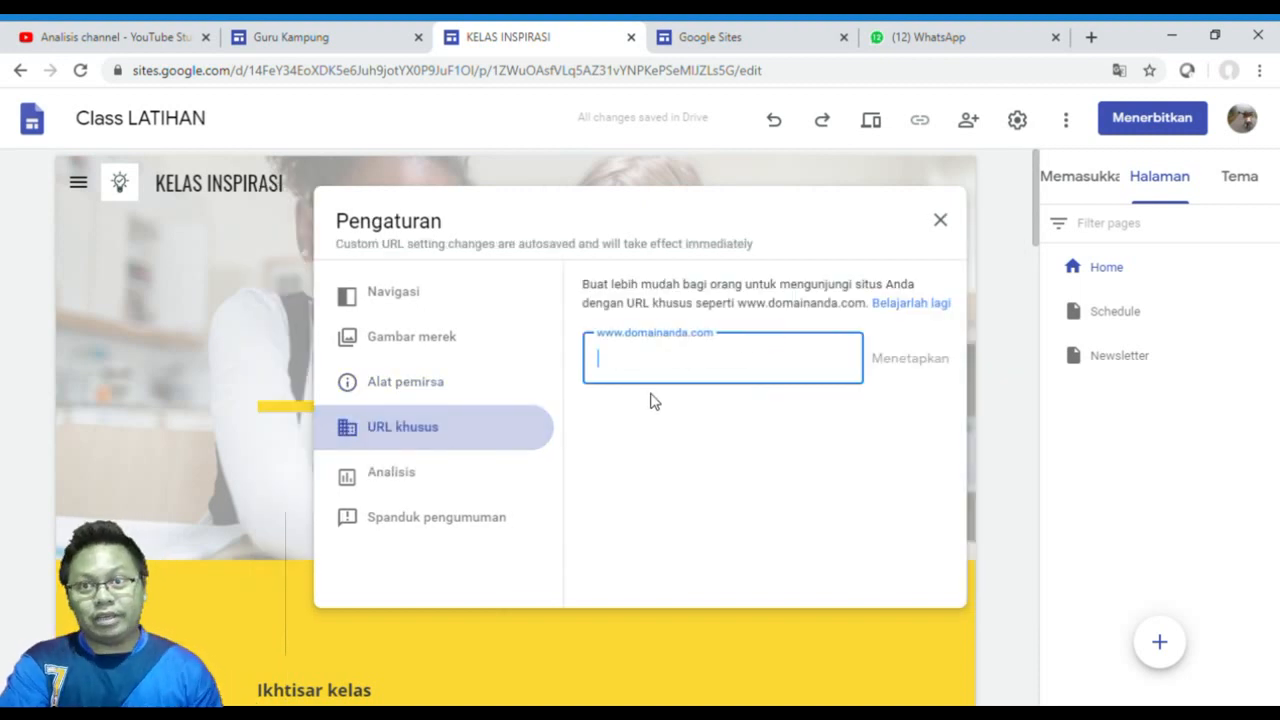
click(450, 475)
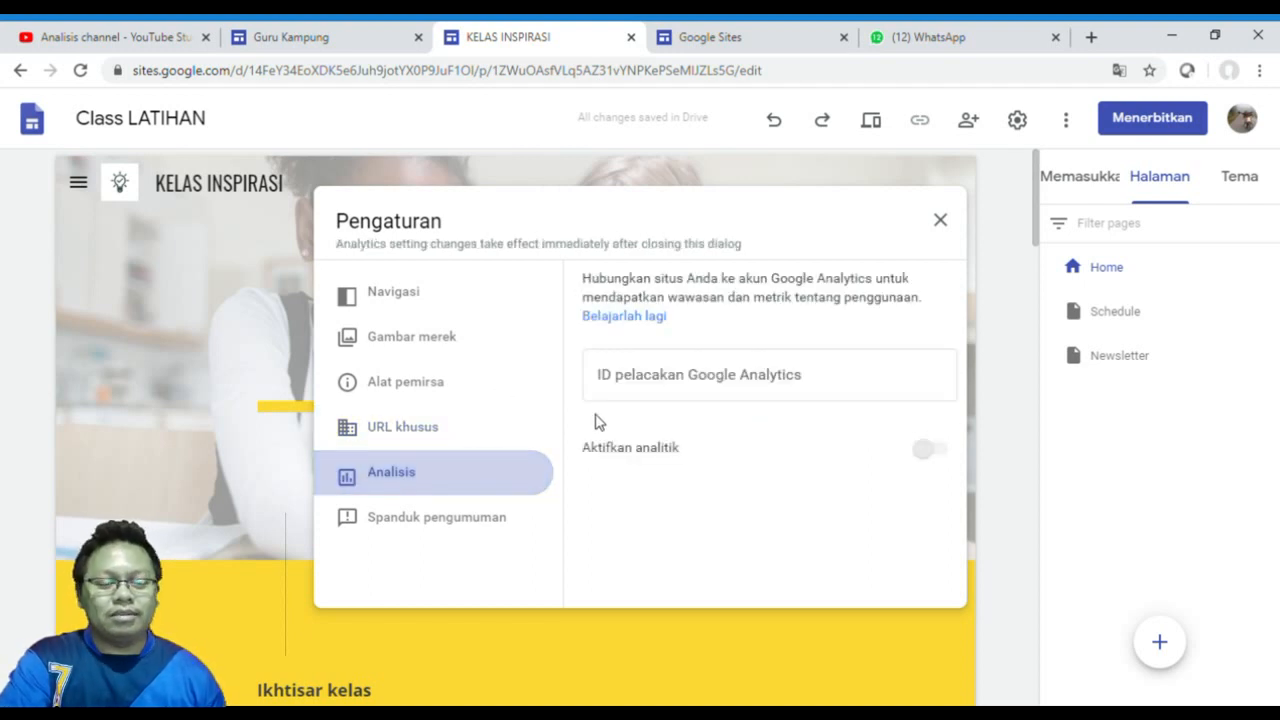
click(725, 390)
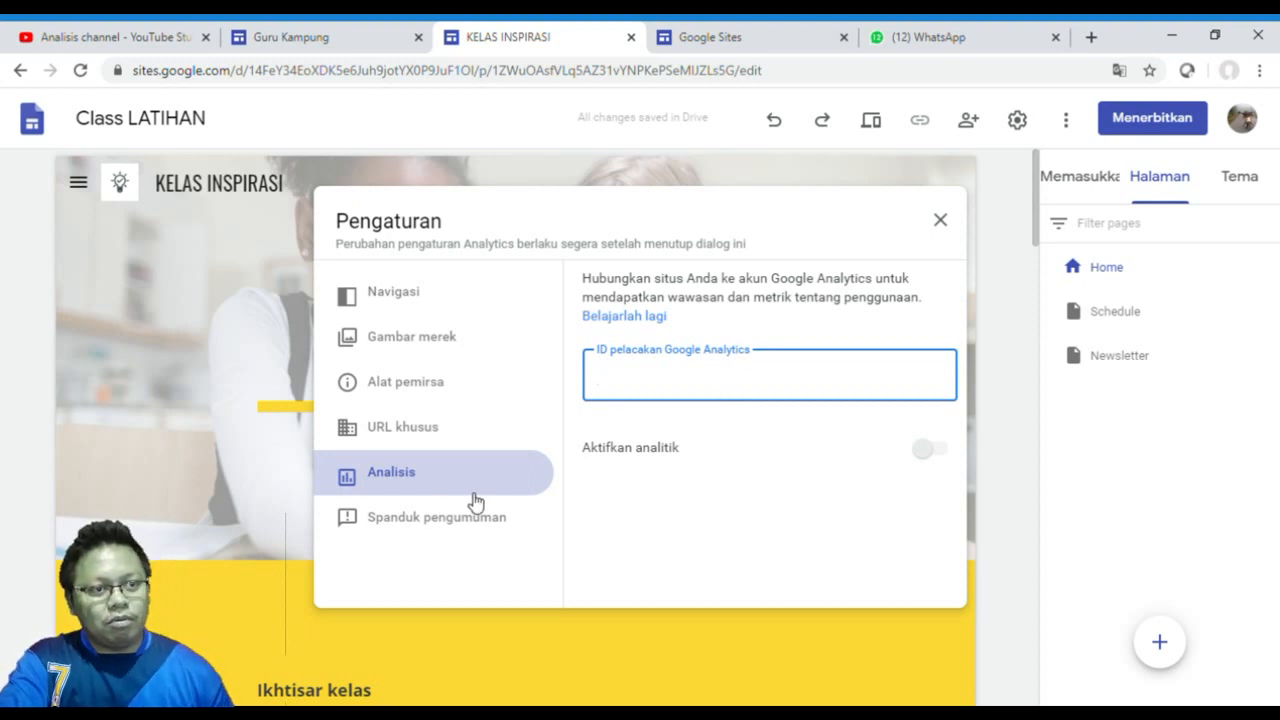
Enable the announcement banner and enter the message "halo selamat datang"
click(437, 527)
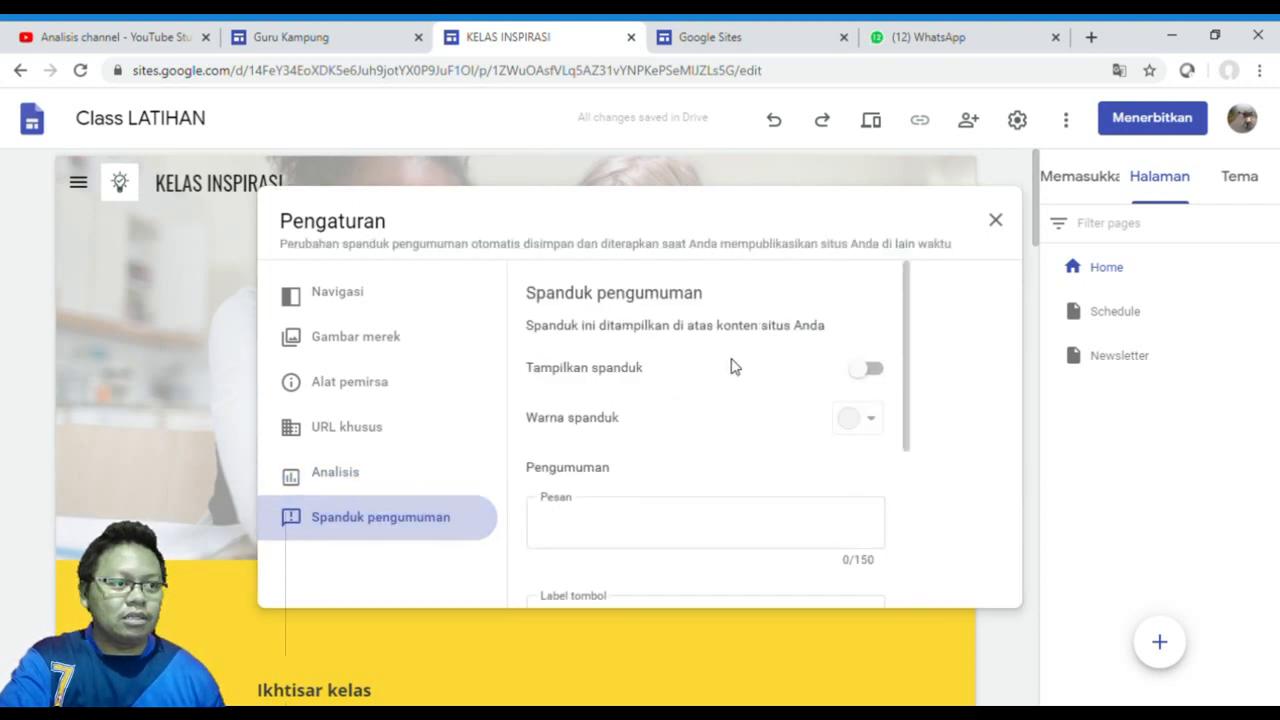
click(877, 384)
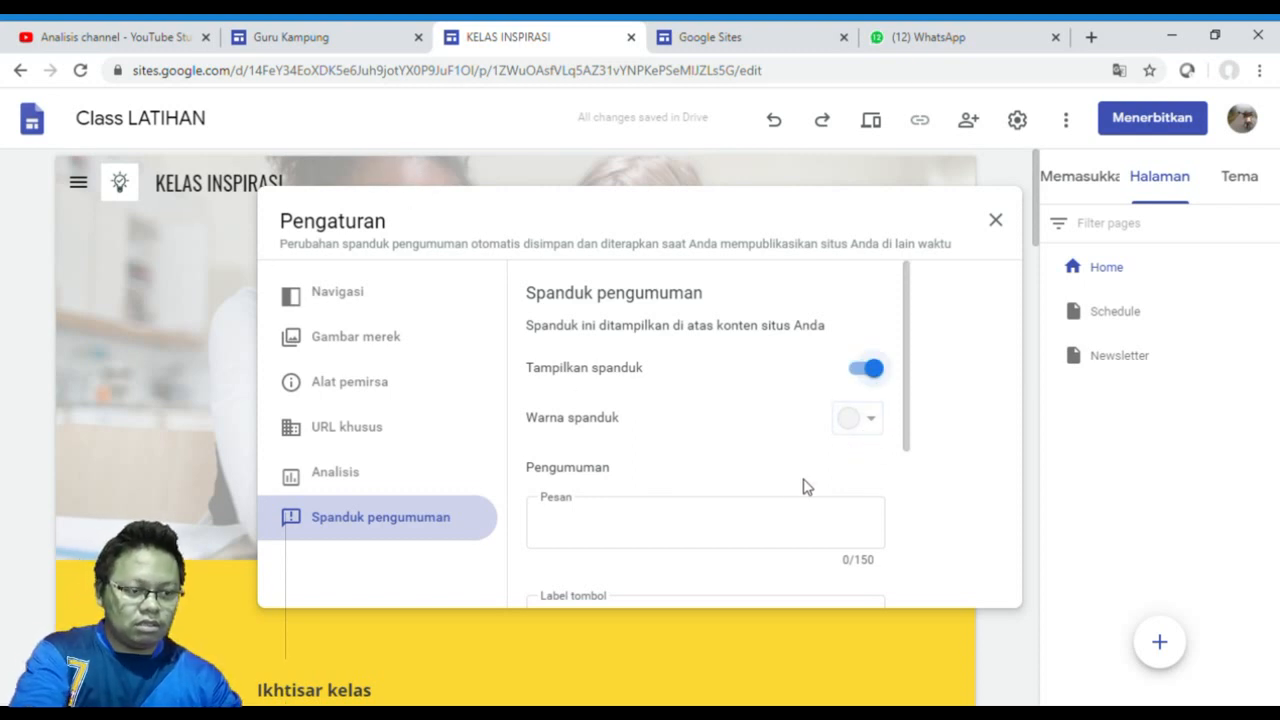
click(731, 525)
text(hal)
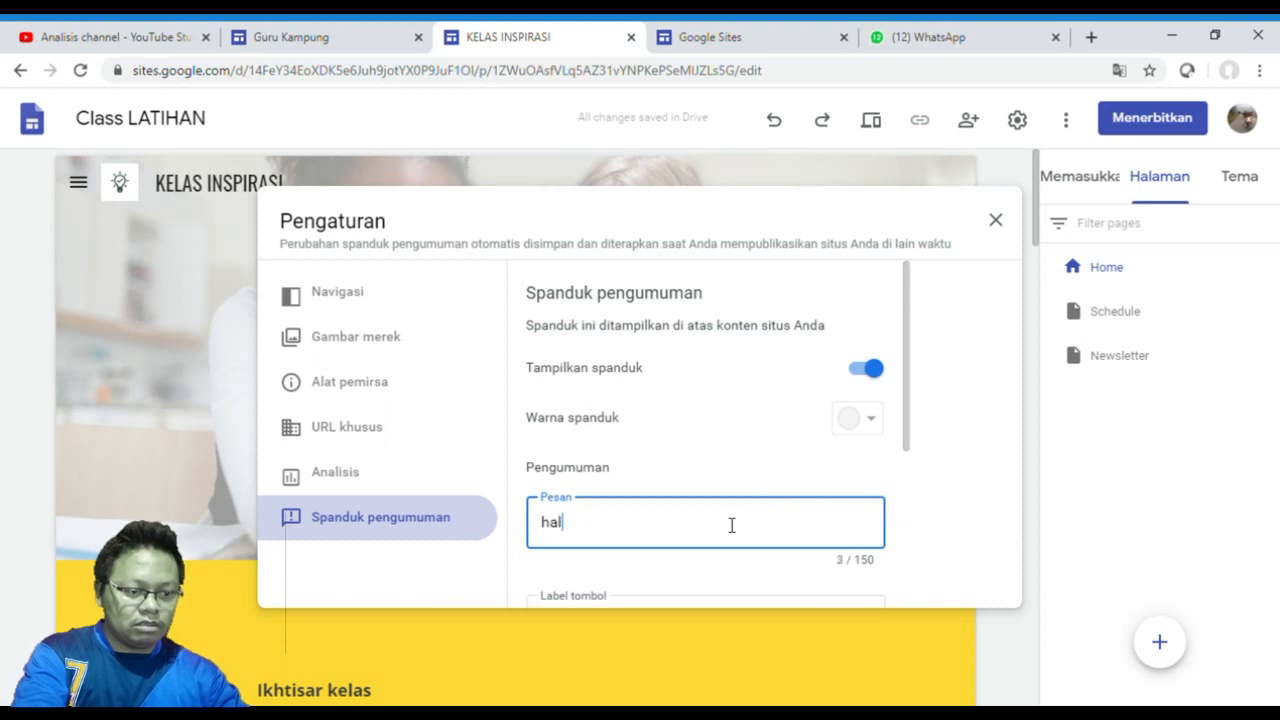
text(o selamat datang)
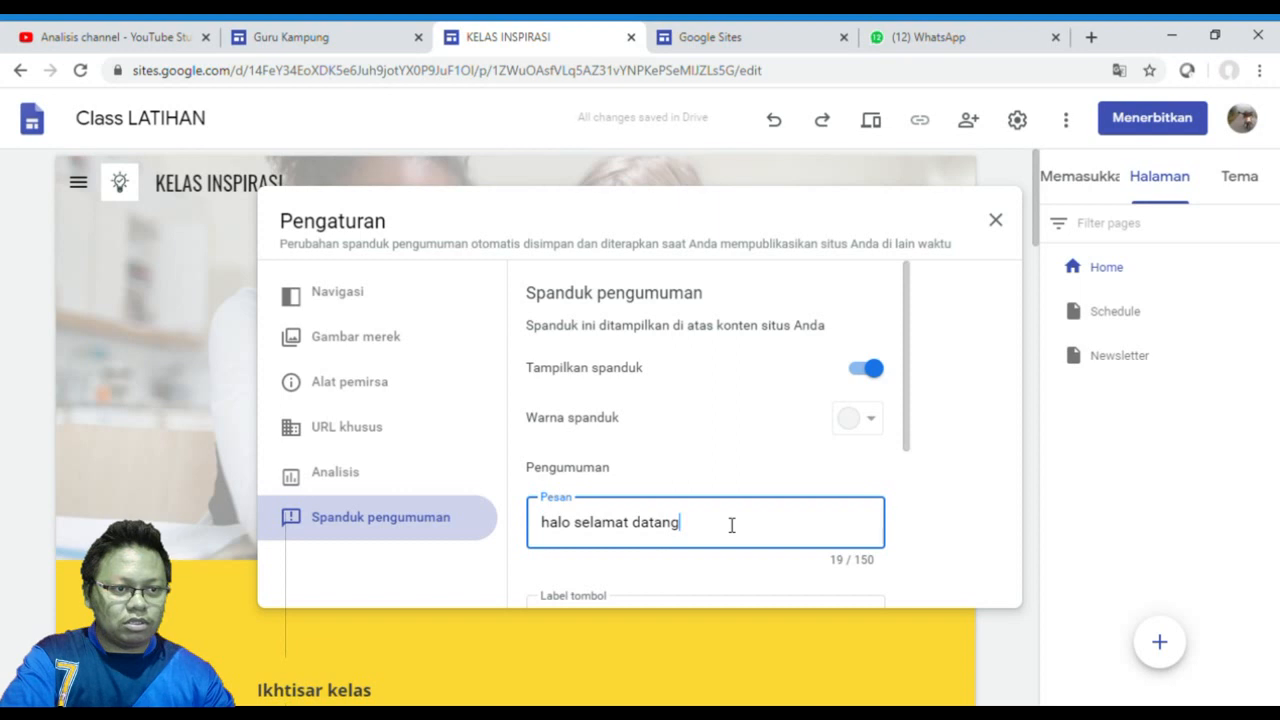
Examine the banner's button label, link, new-tab and visibility options, and close the settings
scroll(731, 523, down, 2)
click(670, 441)
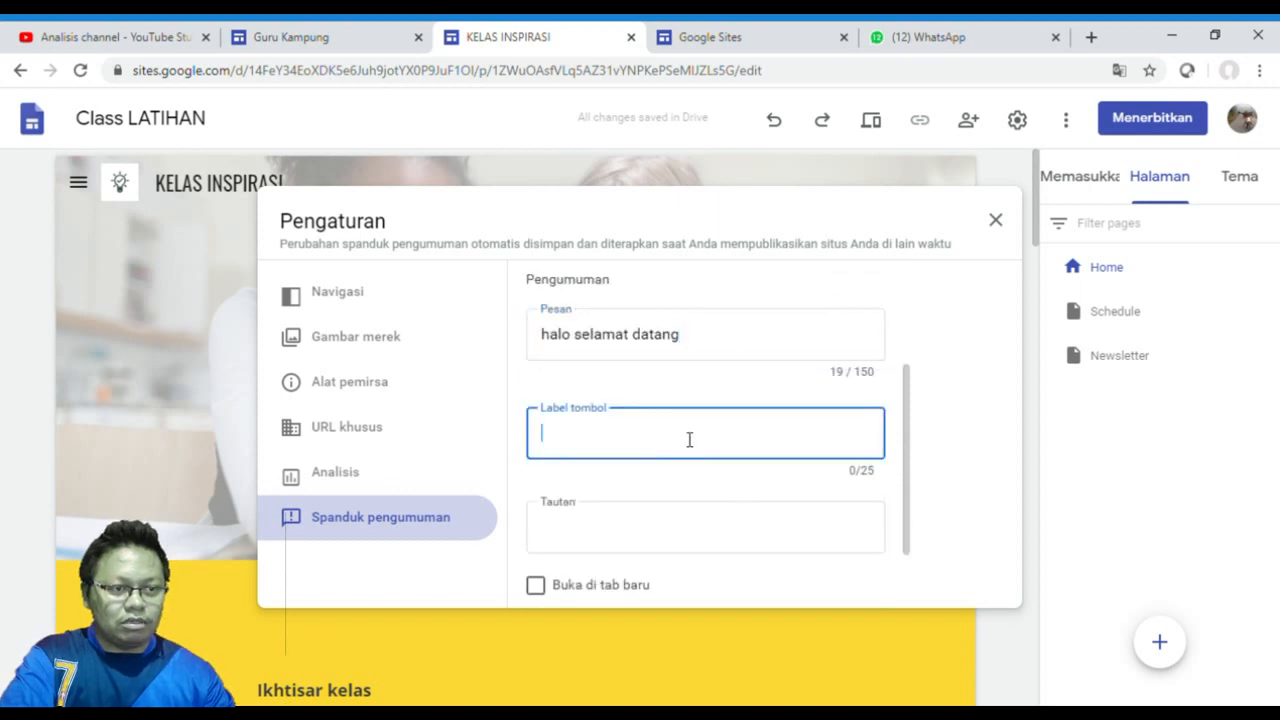
scroll(737, 494, down, 2)
click(545, 499)
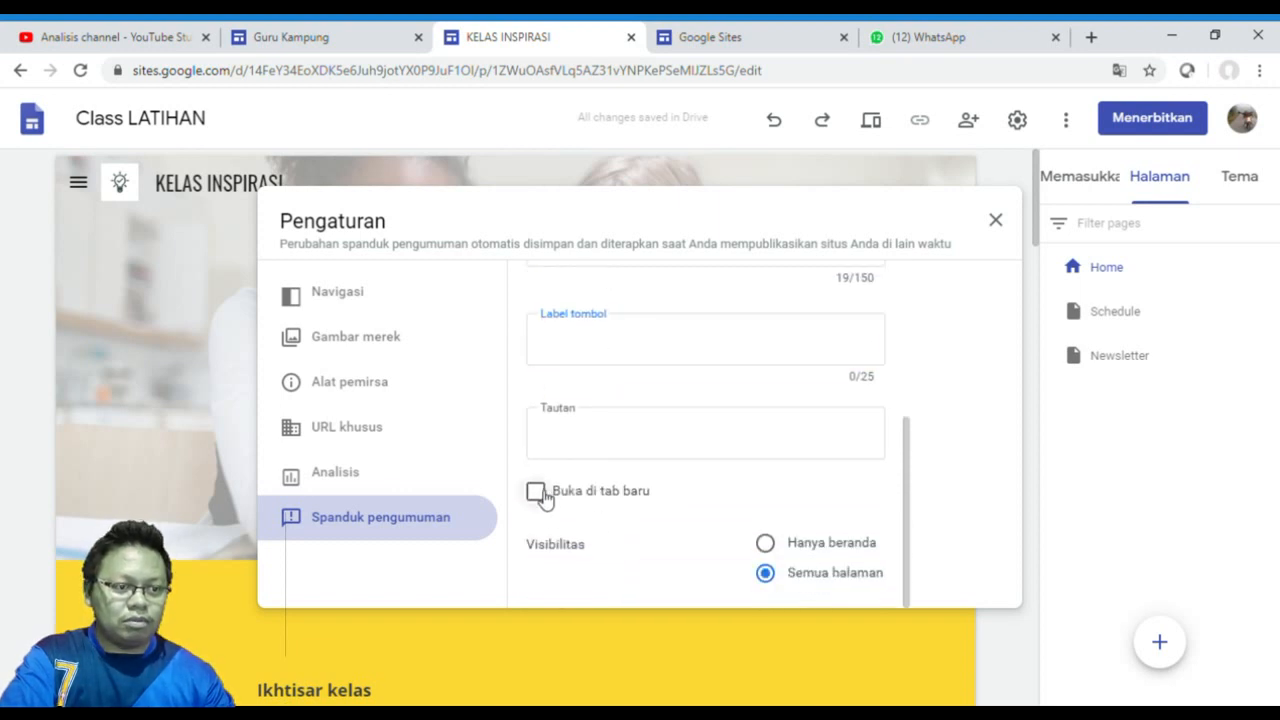
scroll(569, 563, up, 2)
scroll(569, 554, down, 1)
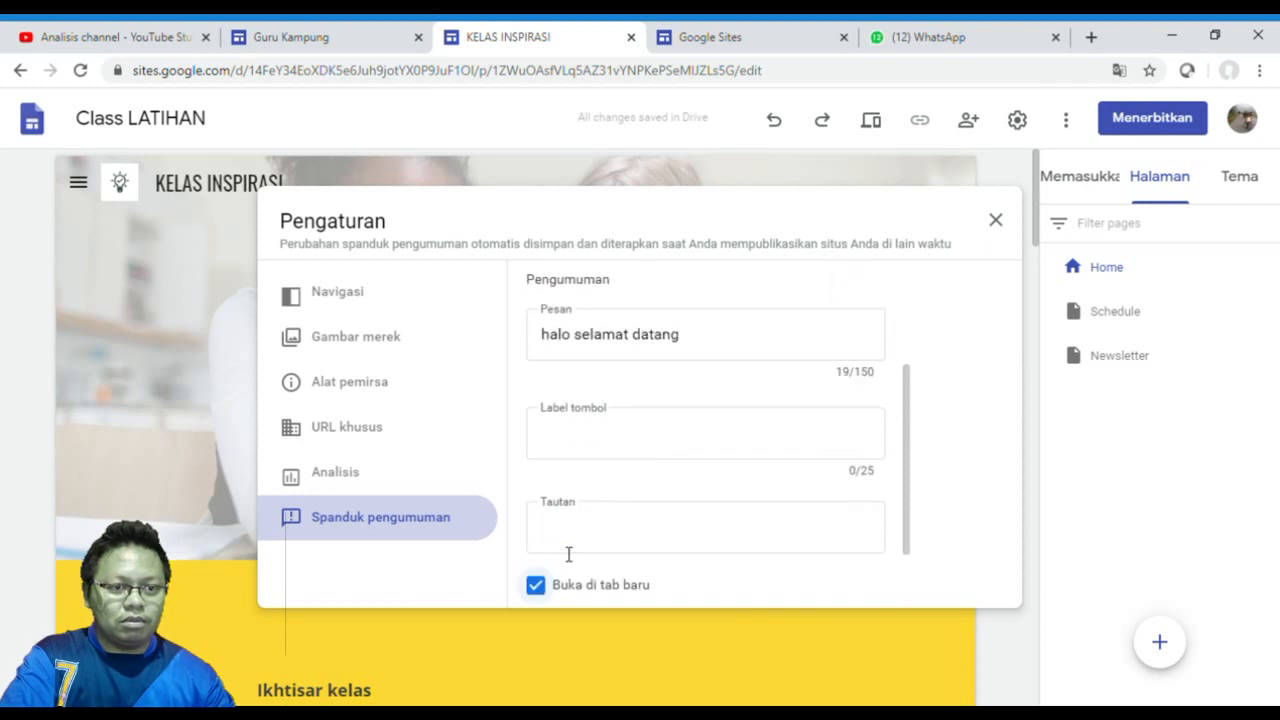
click(540, 588)
scroll(666, 524, down, 1)
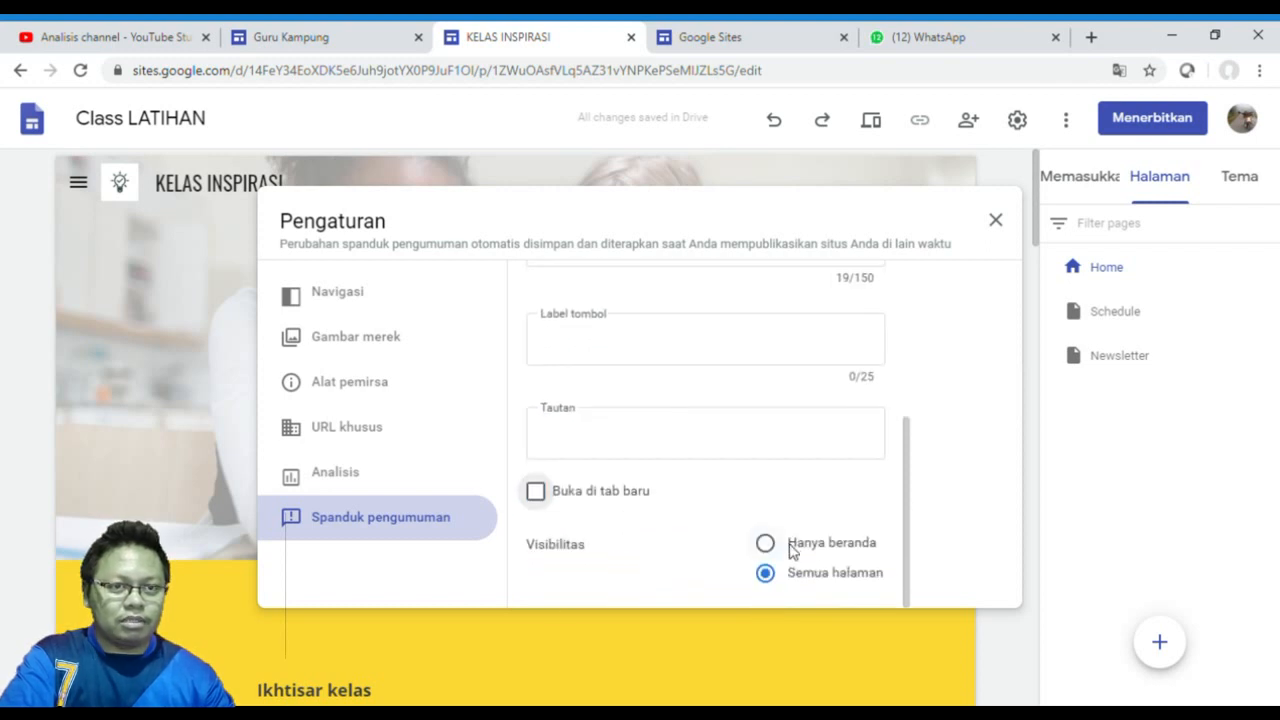
scroll(814, 551, up, 3)
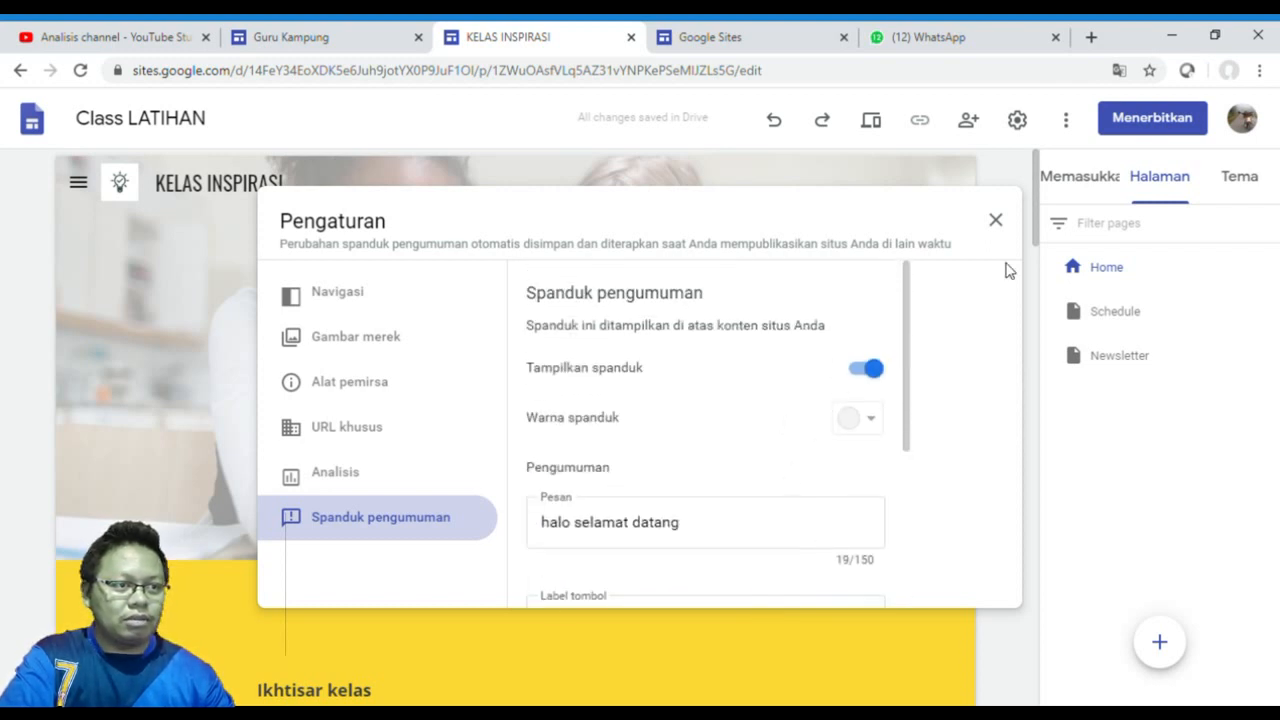
click(996, 221)
Inspect the announcement banner and the header section on the home page
drag(552, 194, 615, 200)
click(462, 194)
click(615, 200)
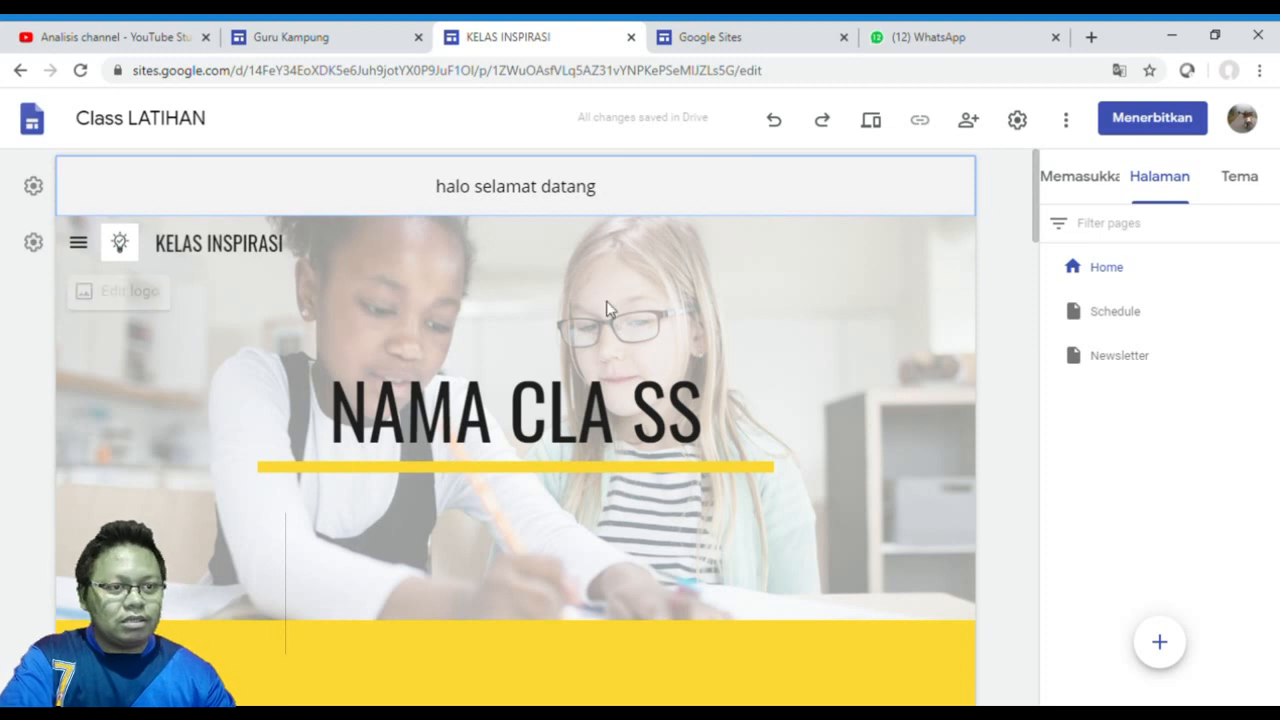
scroll(663, 464, down, 1)
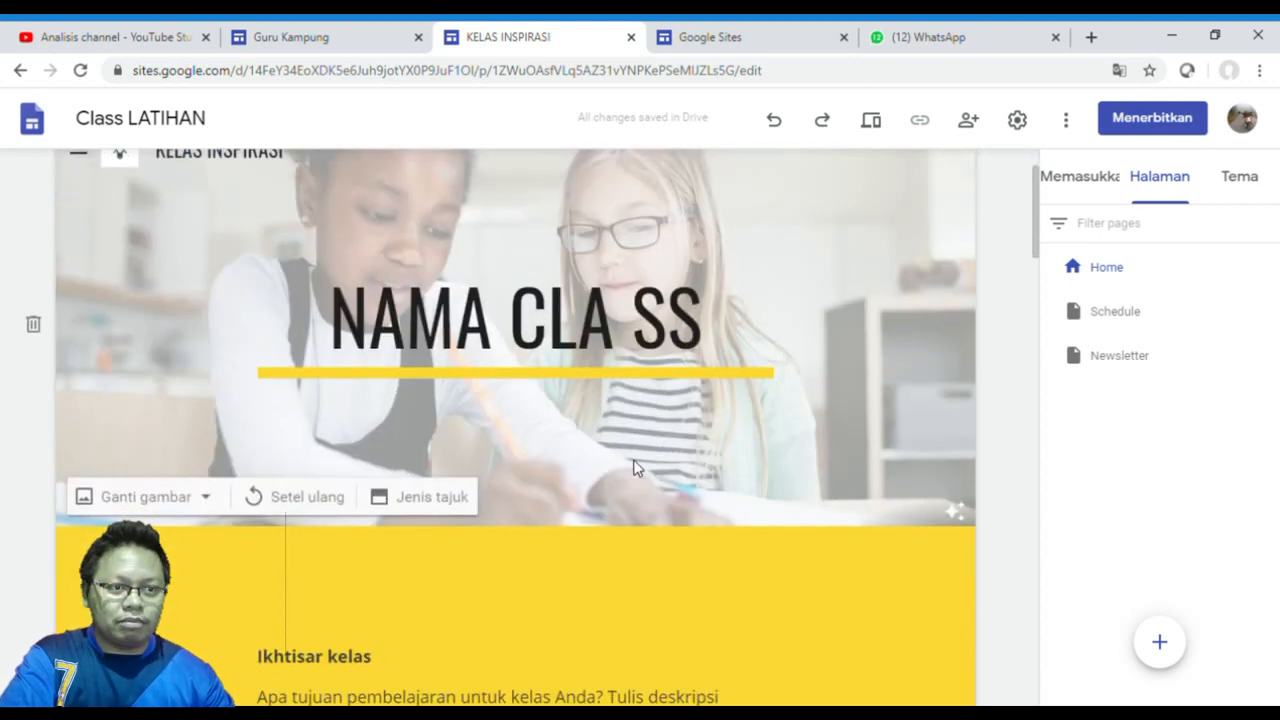
scroll(540, 480, up, 1)
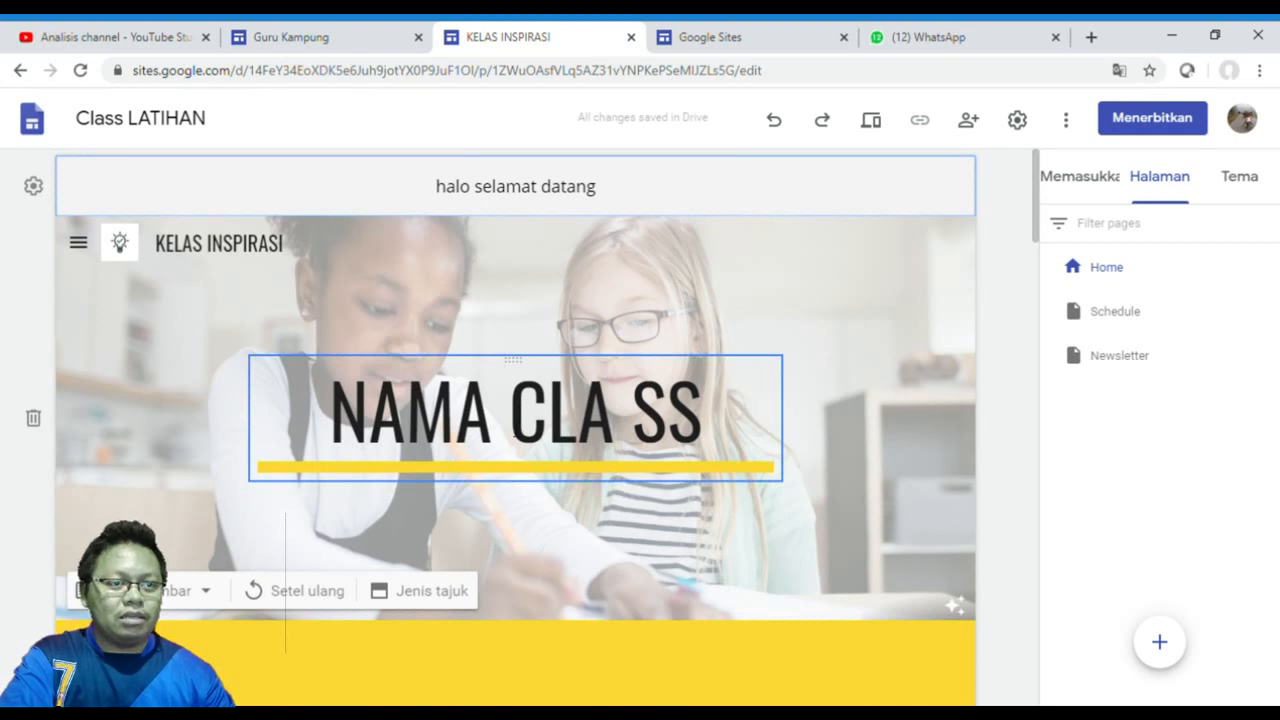
click(726, 406)
click(858, 419)
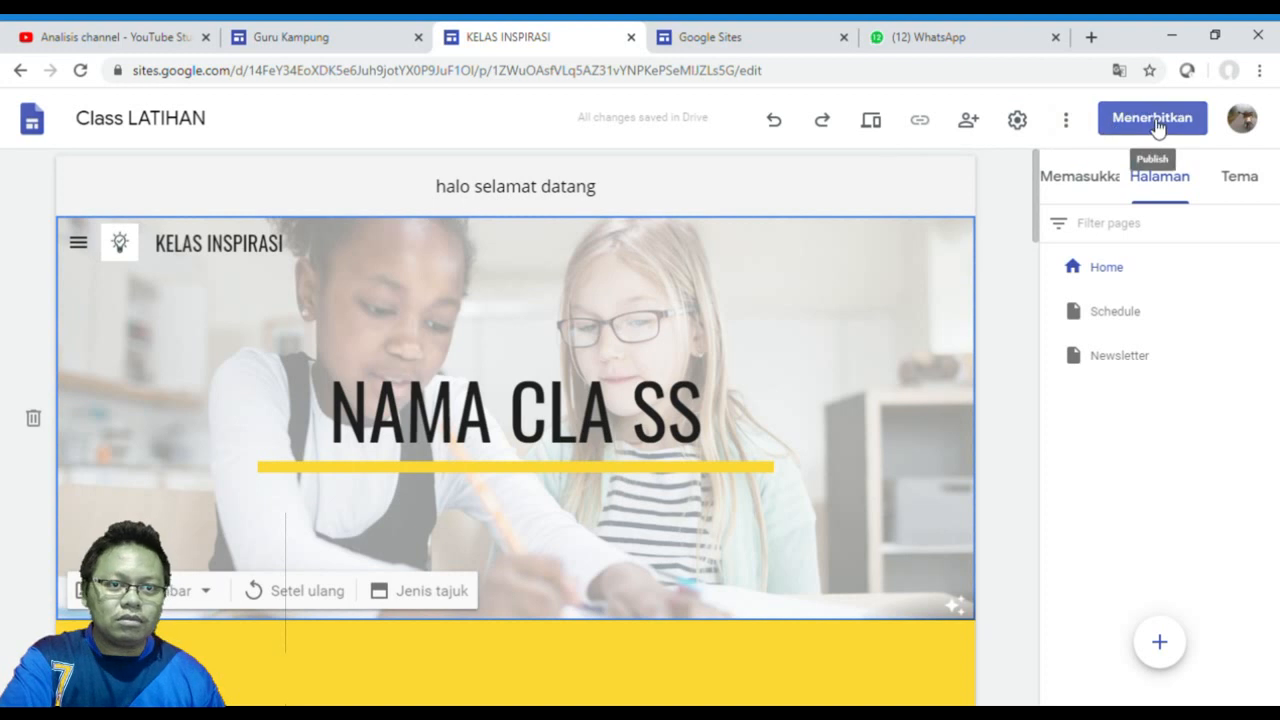
Examine the additional site options such as version history and site duplication
click(1071, 130)
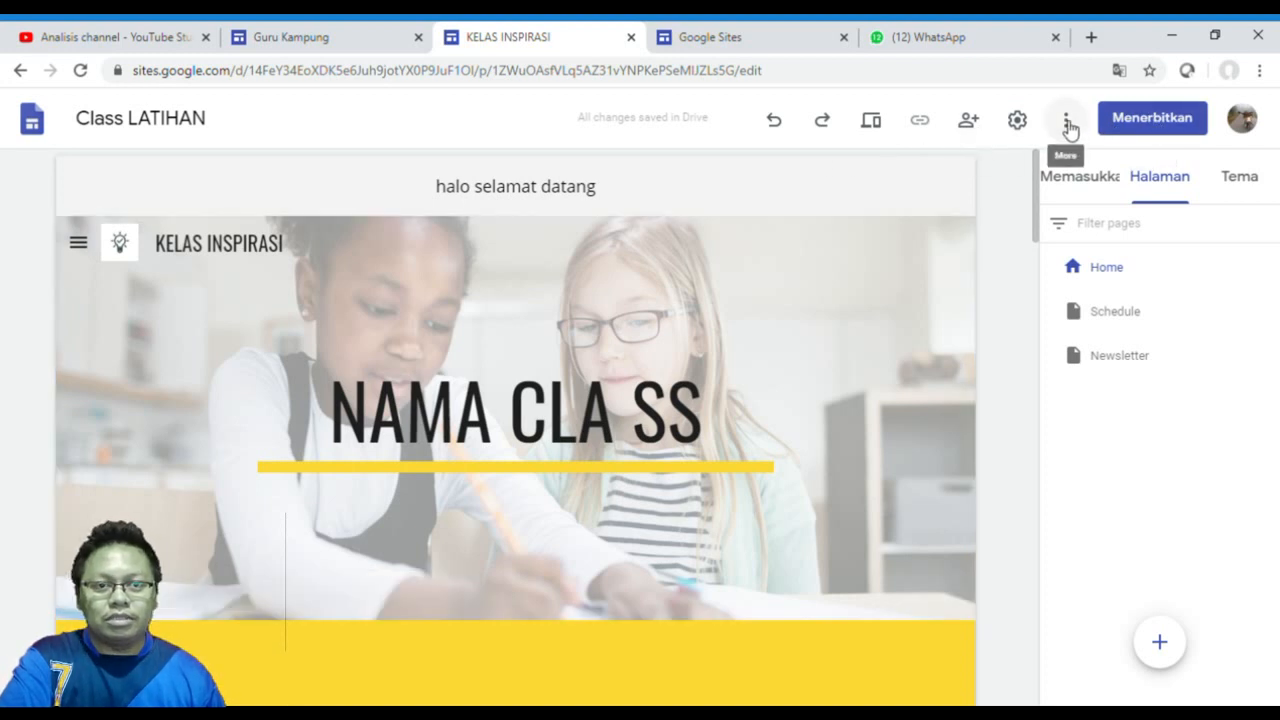
click(1068, 122)
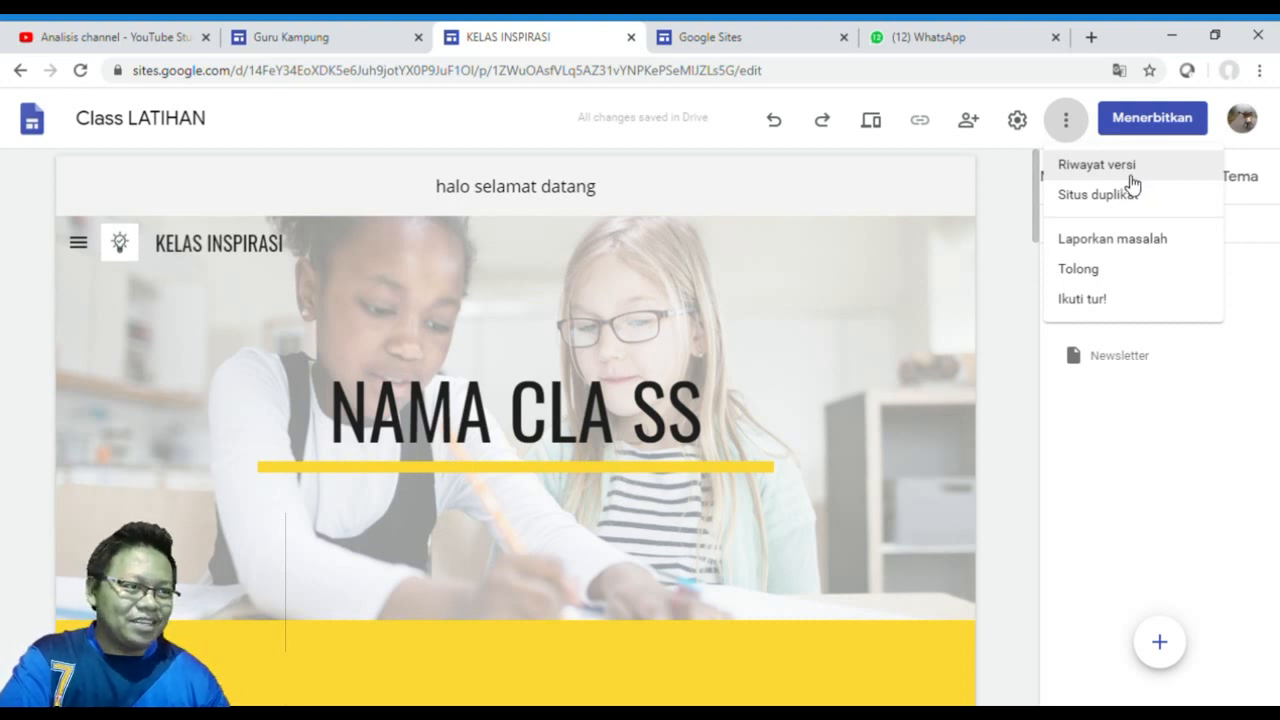
click(703, 300)
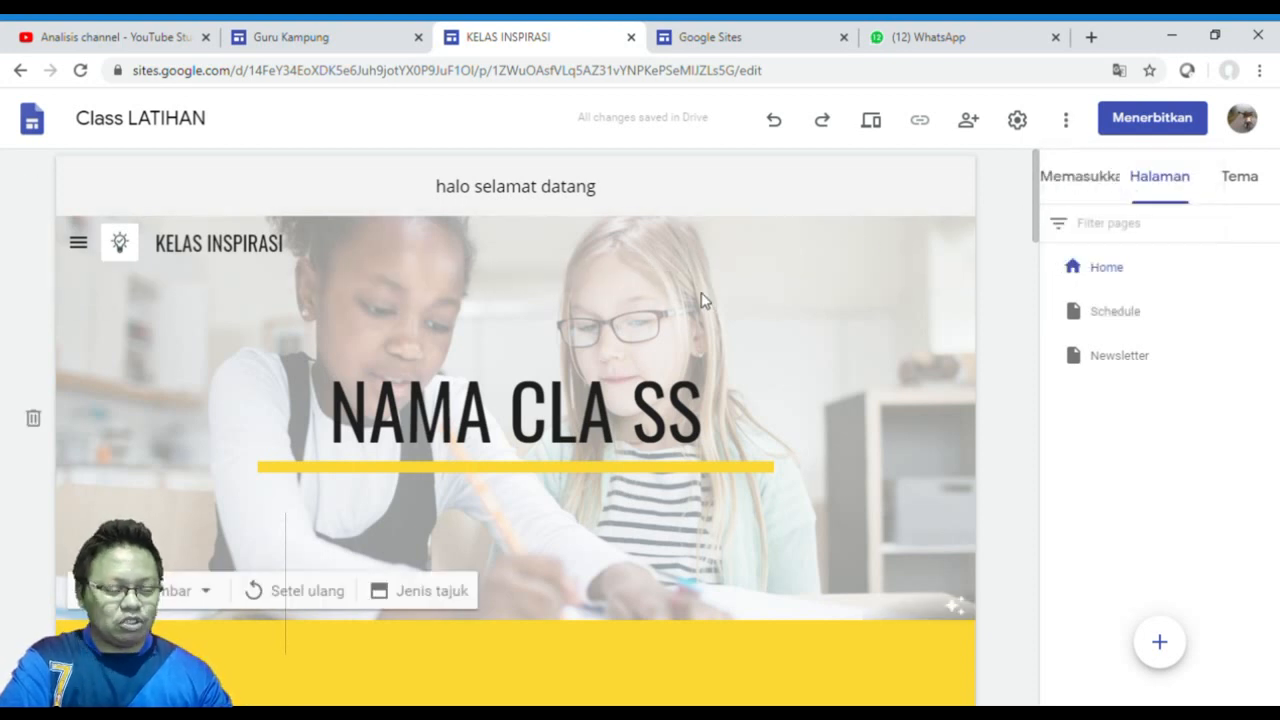
Replace the home page title with "BIOLOGI INSPIRASI"
click(491, 423)
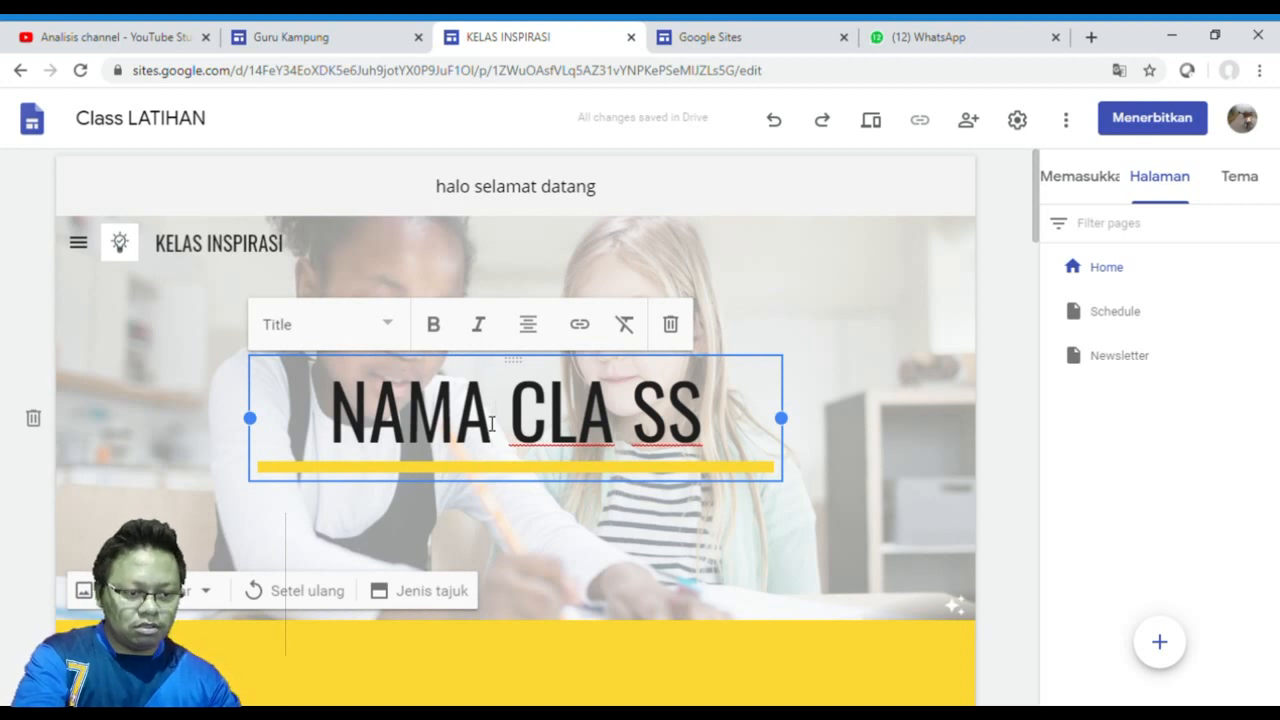
key(ctrl+a)
text(BIO)
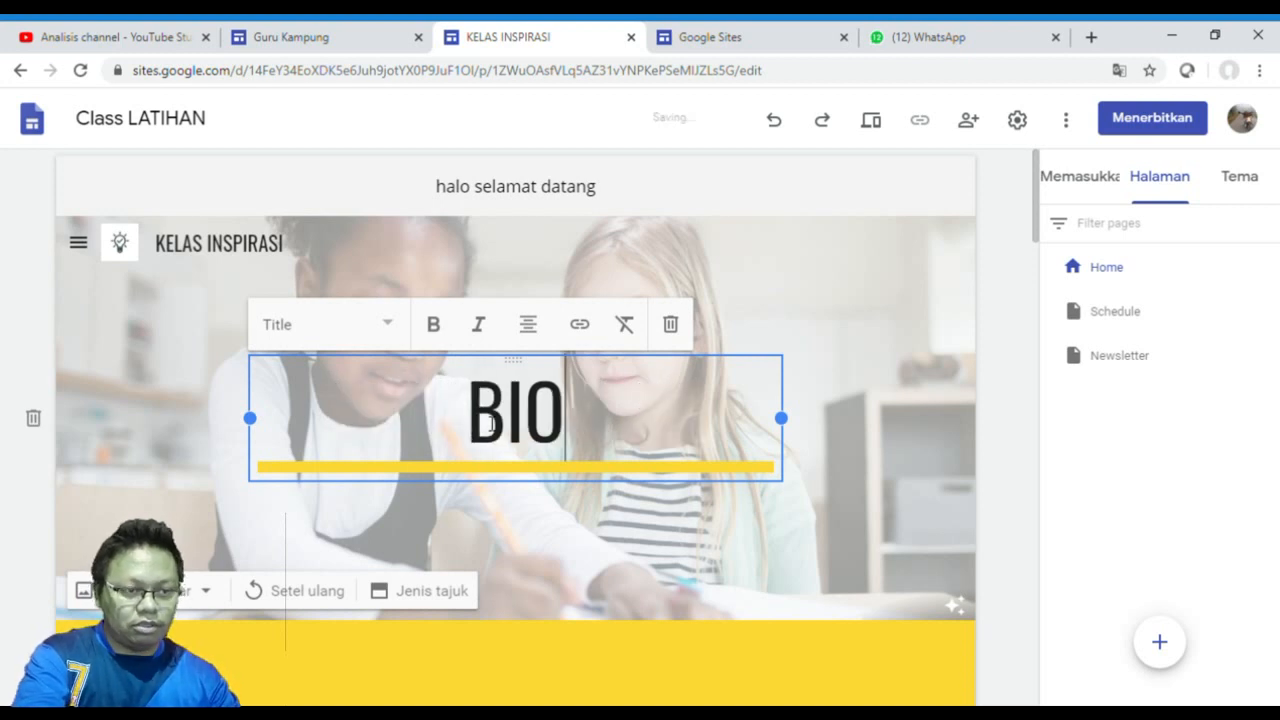
text(LOGI I)
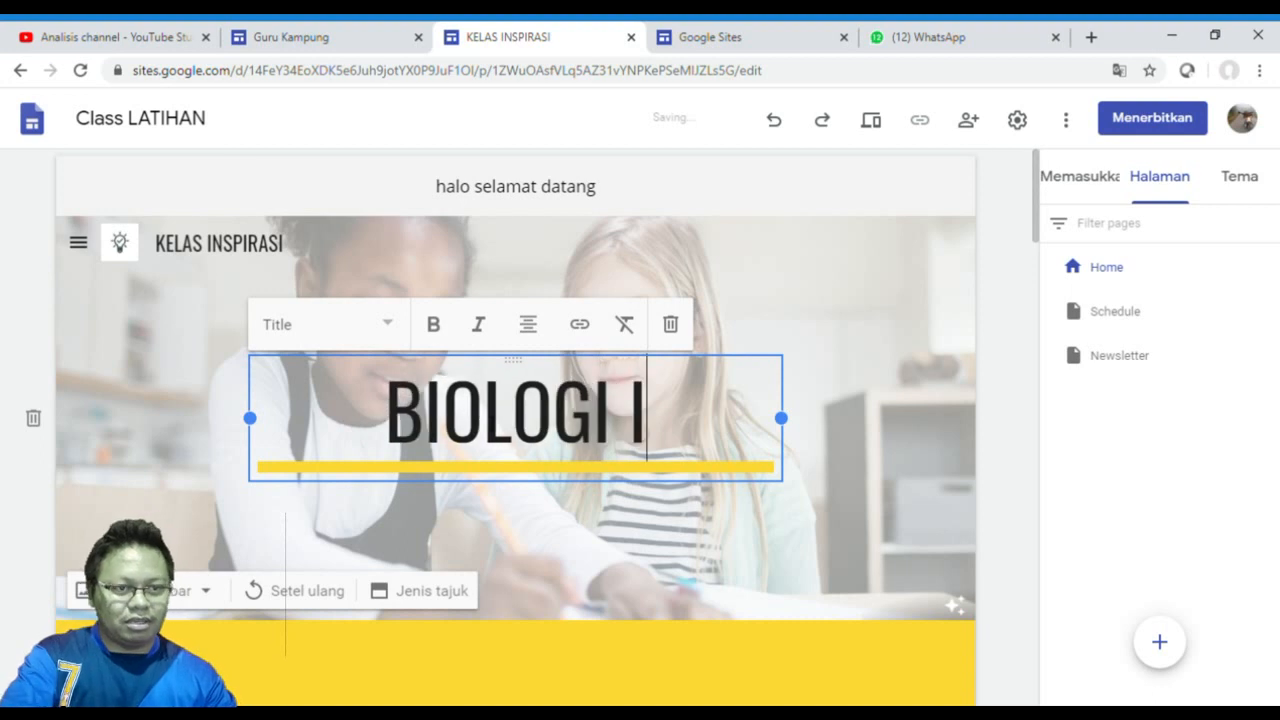
text(NSPIRASI)
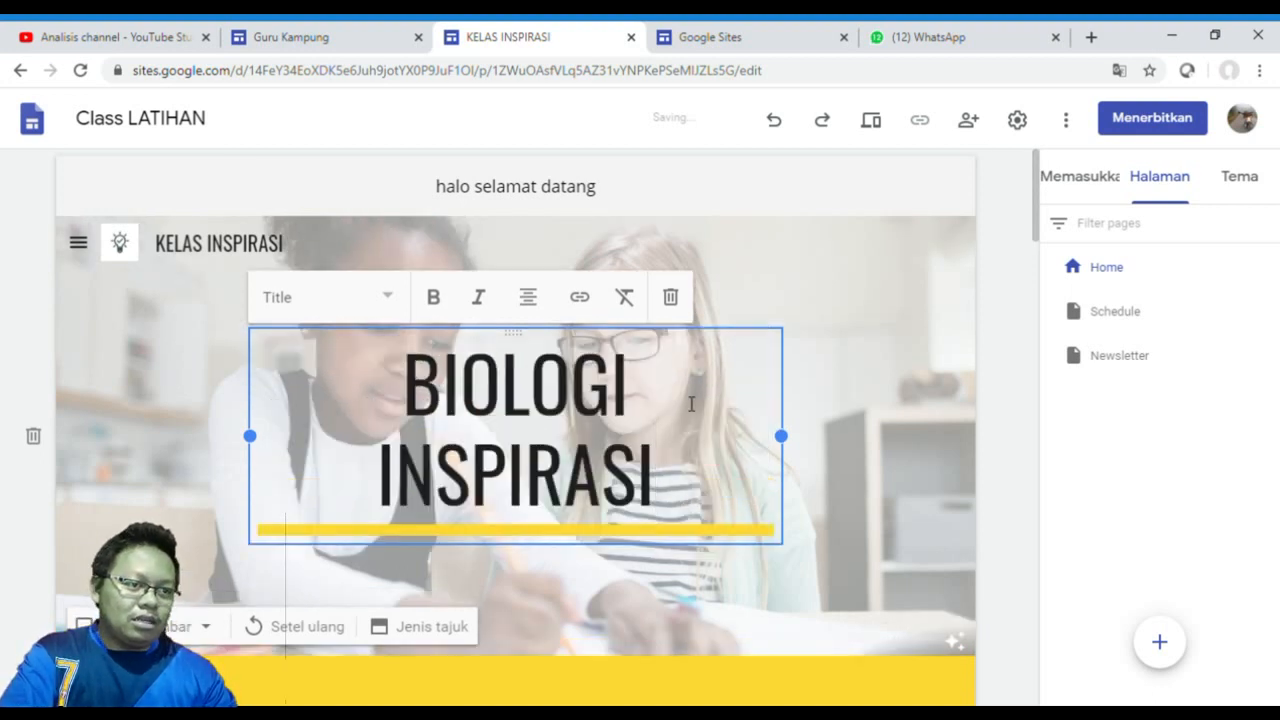
click(893, 401)
Examine the upload and gallery options for replacing the header image, and leave without choosing a new one
scroll(356, 390, down, 1)
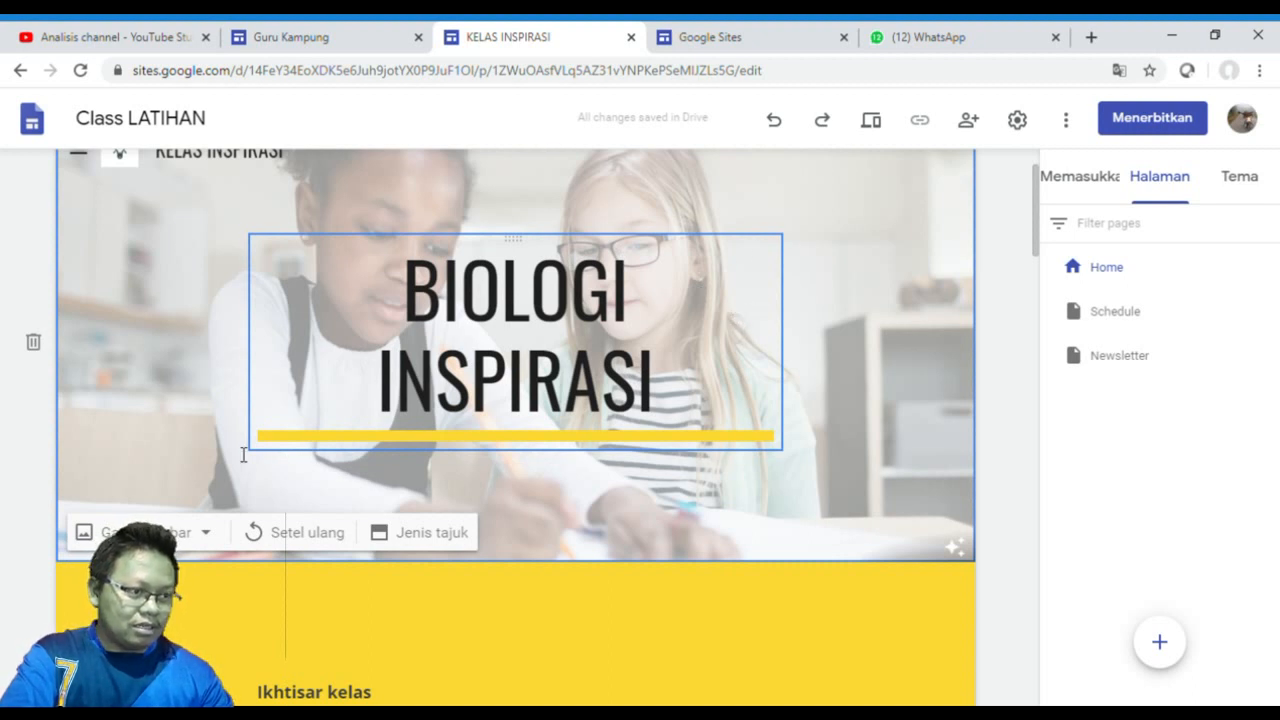
click(206, 536)
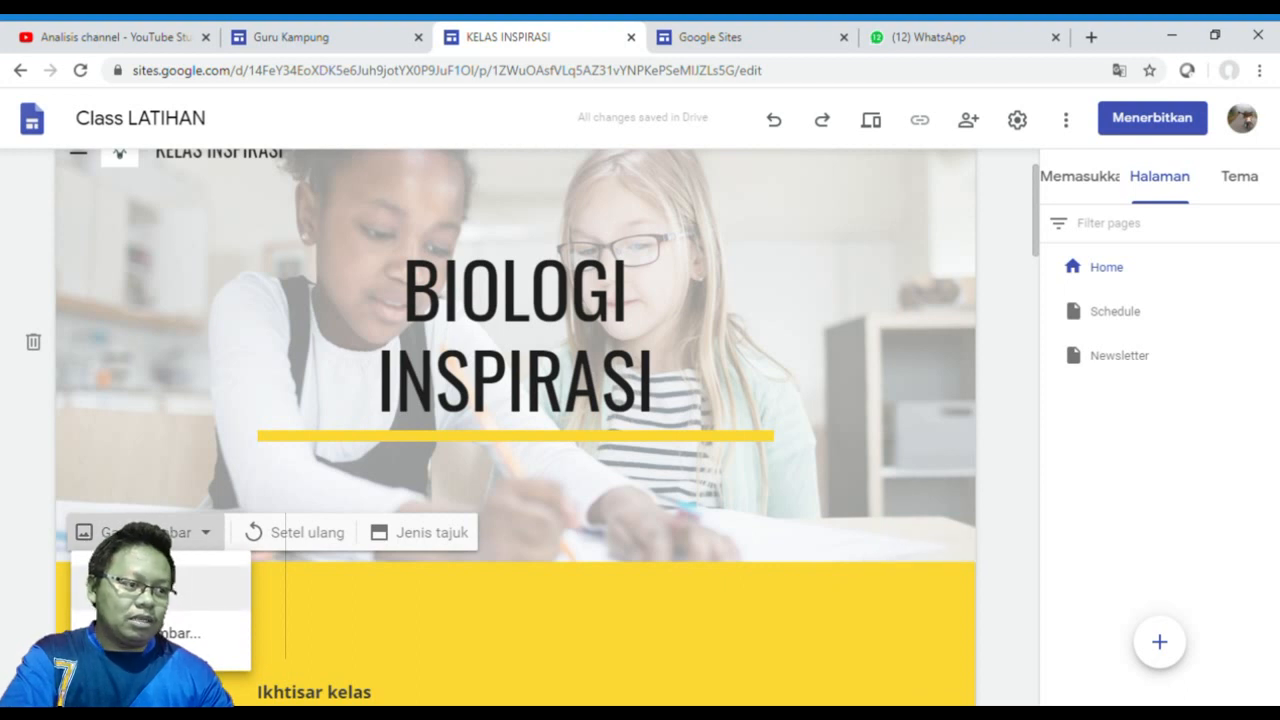
click(150, 598)
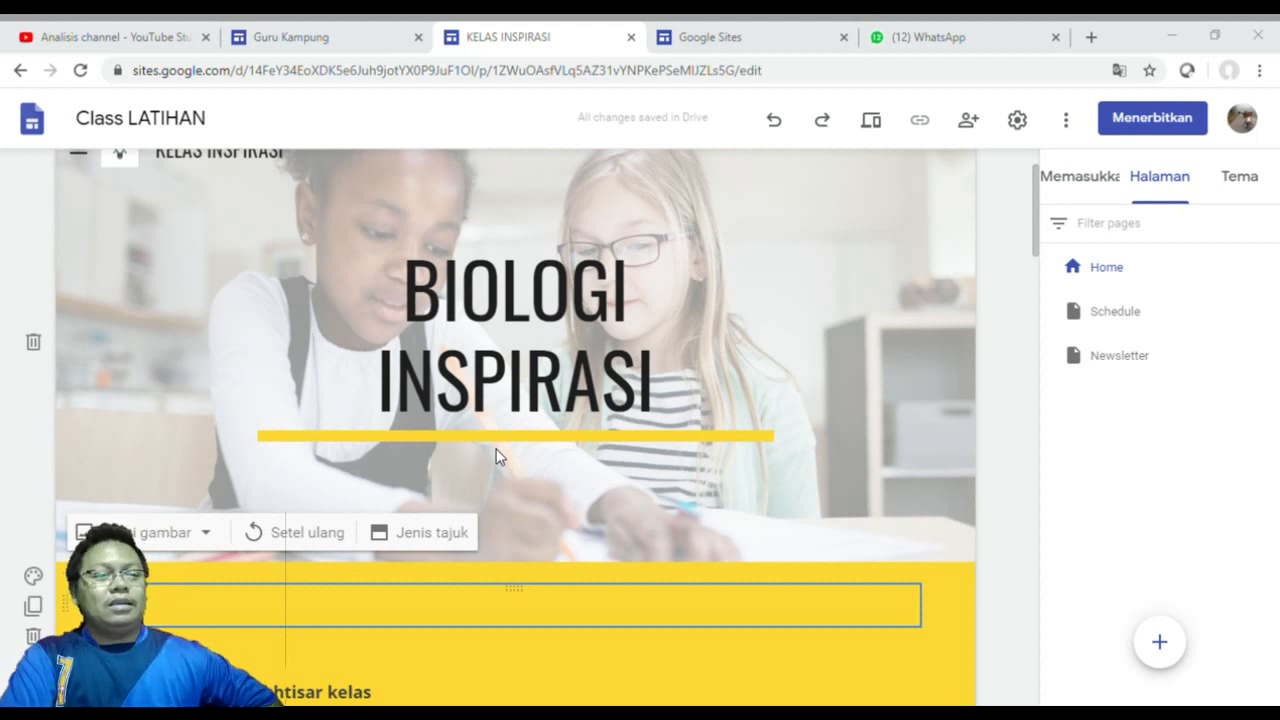
click(559, 450)
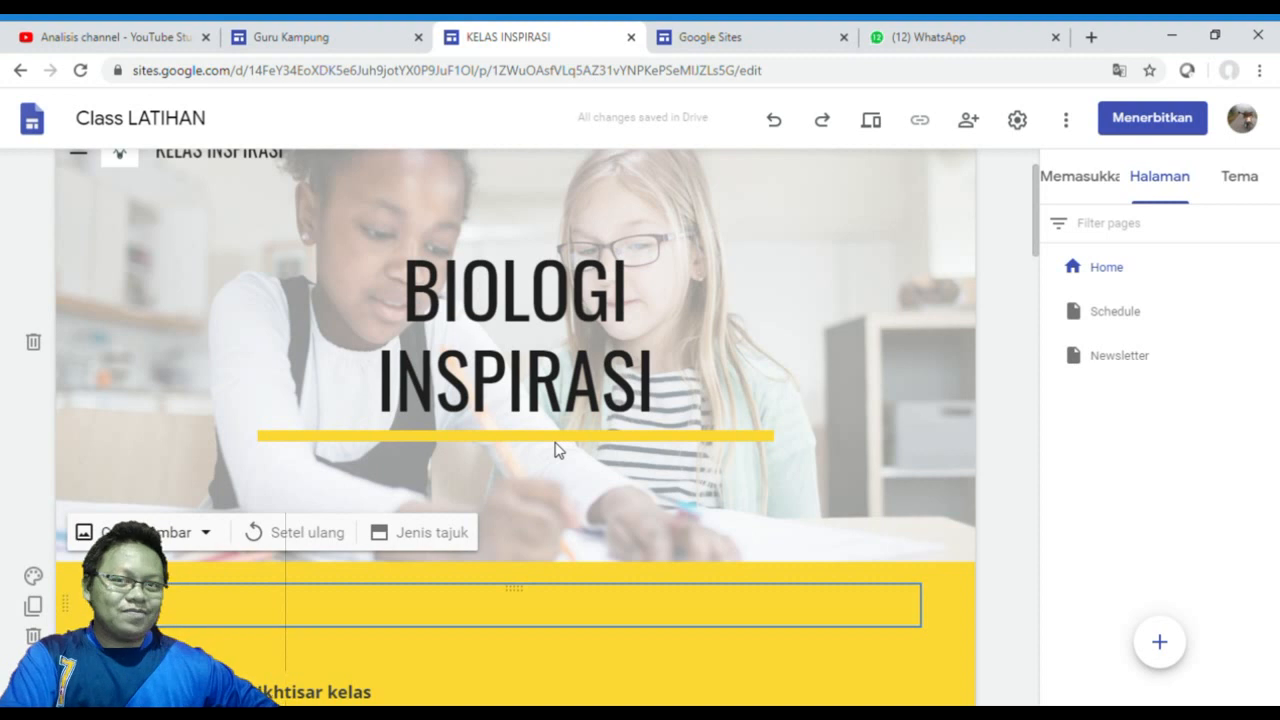
click(209, 548)
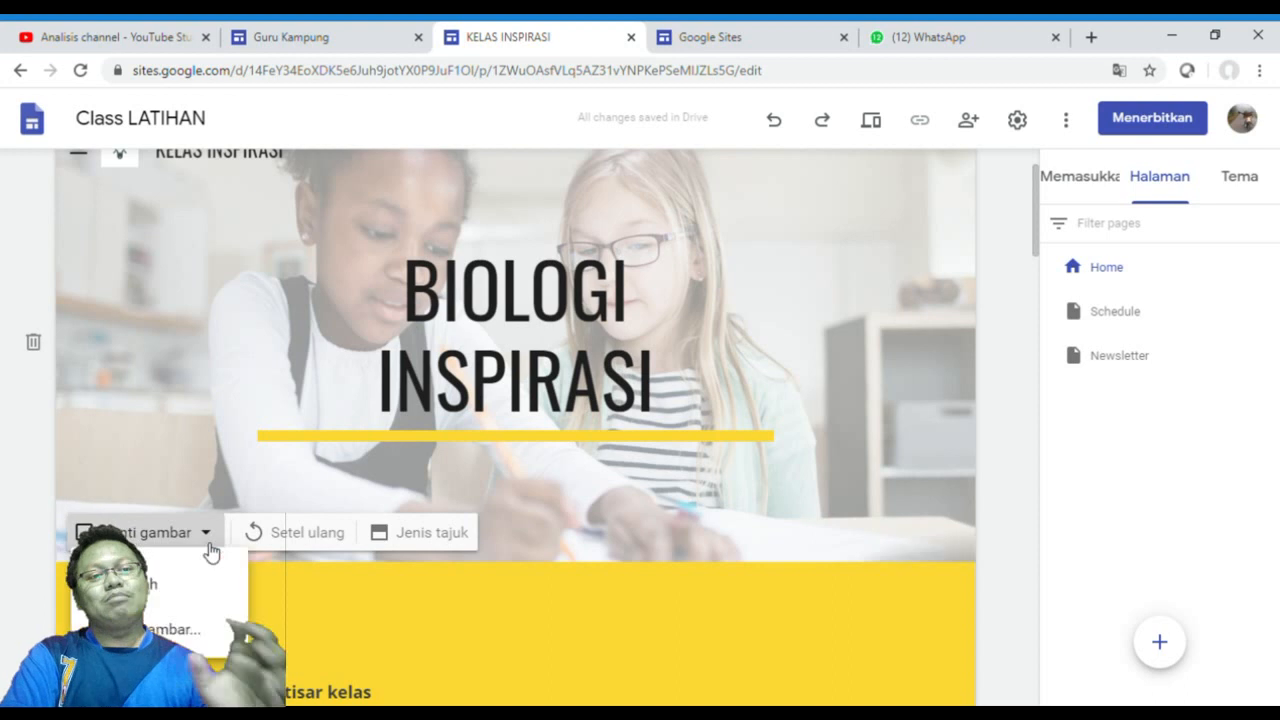
click(178, 634)
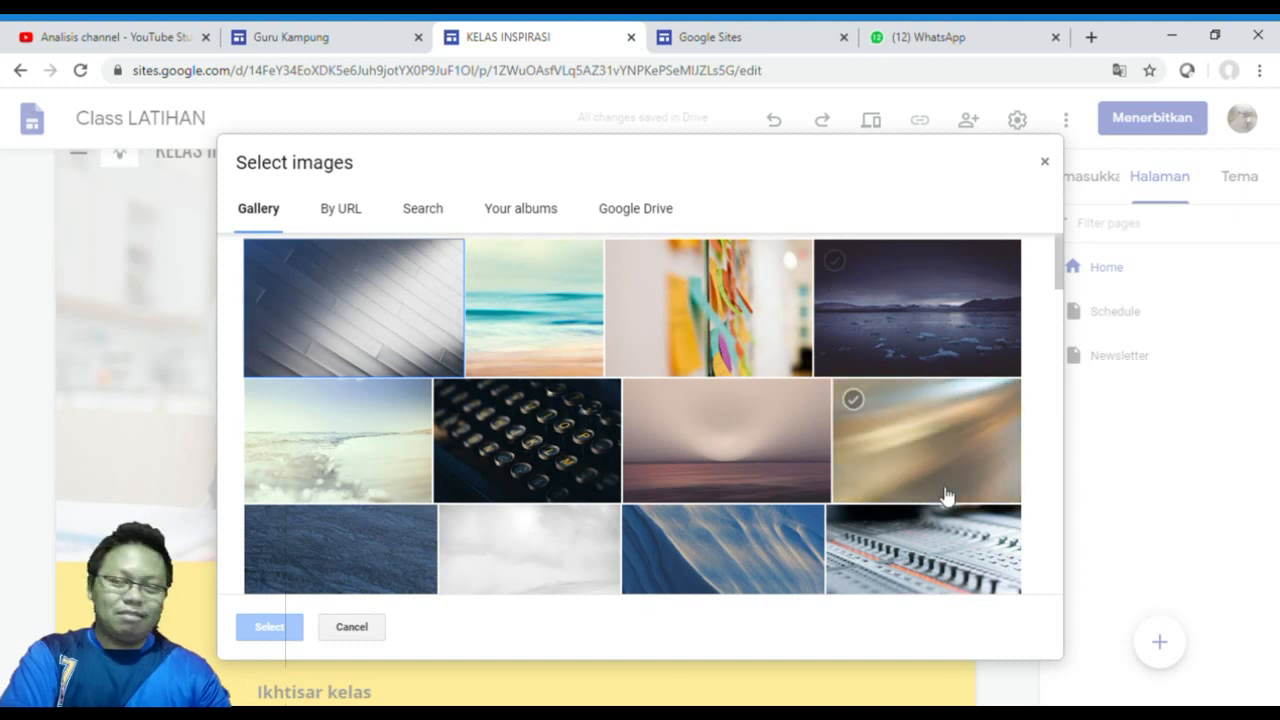
click(1044, 162)
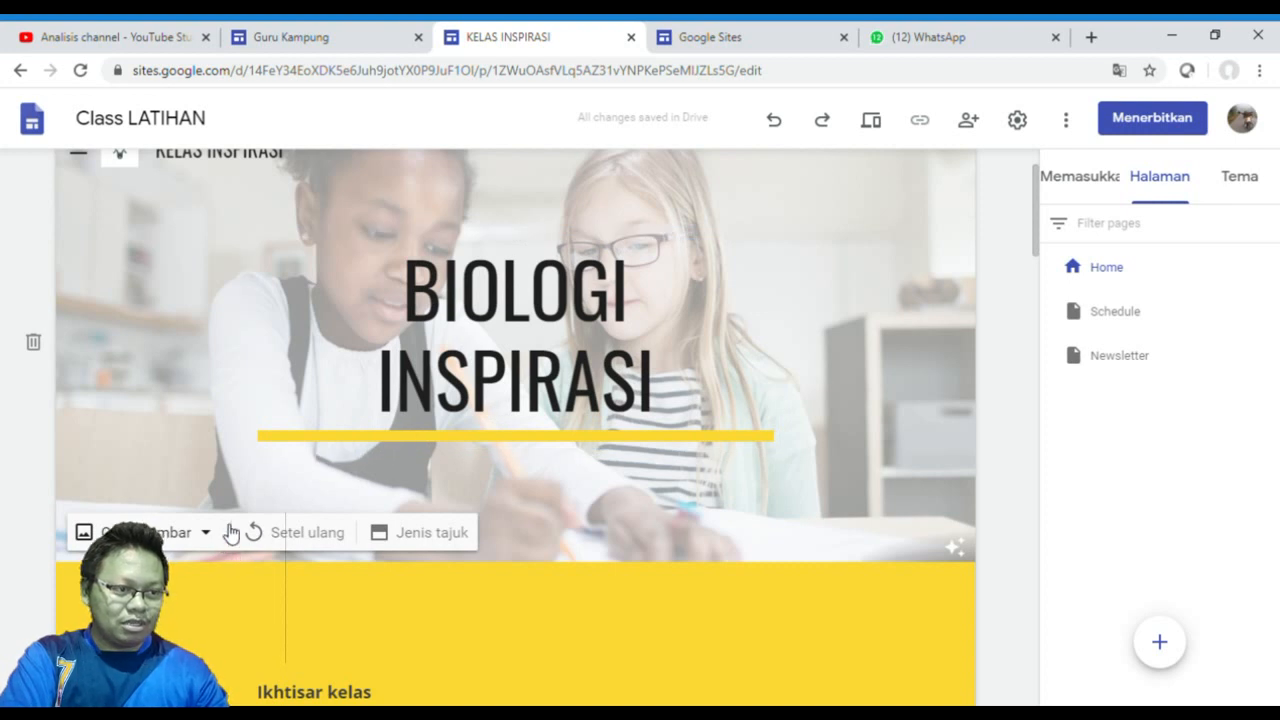
Try the title-only header type (Judul saja) on the home page, and set the header type to Spanduk
click(430, 532)
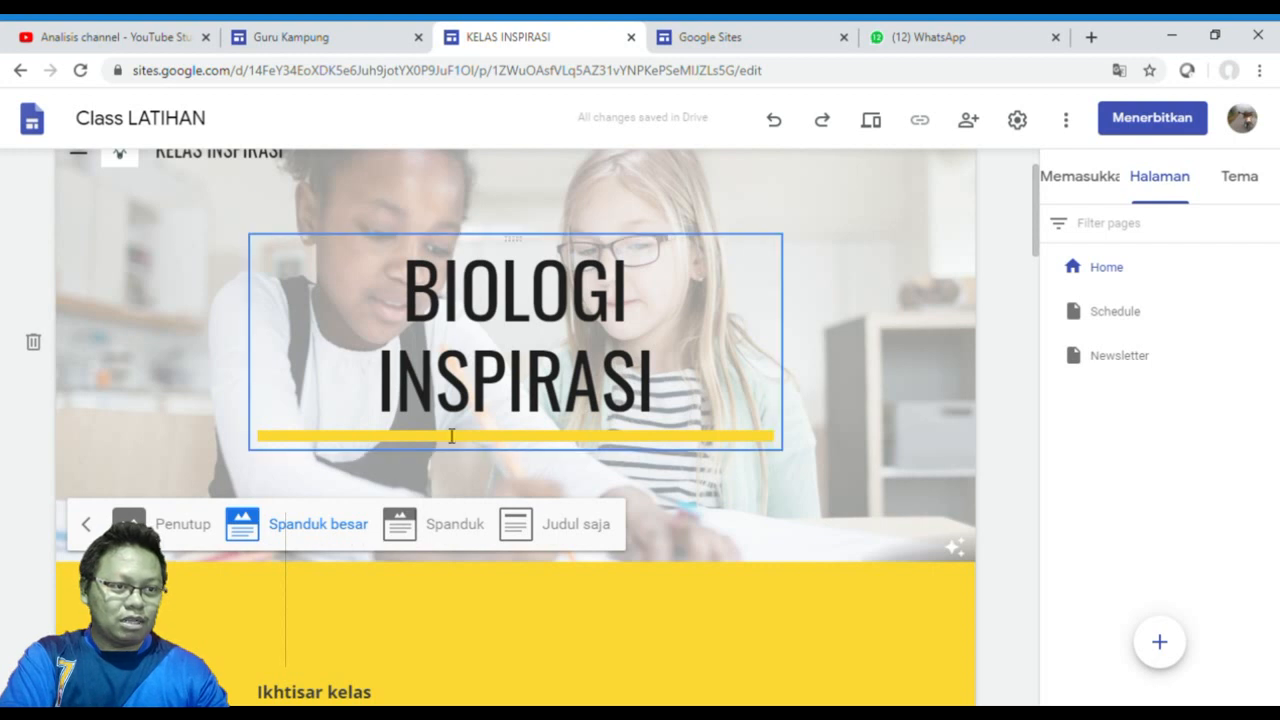
click(445, 525)
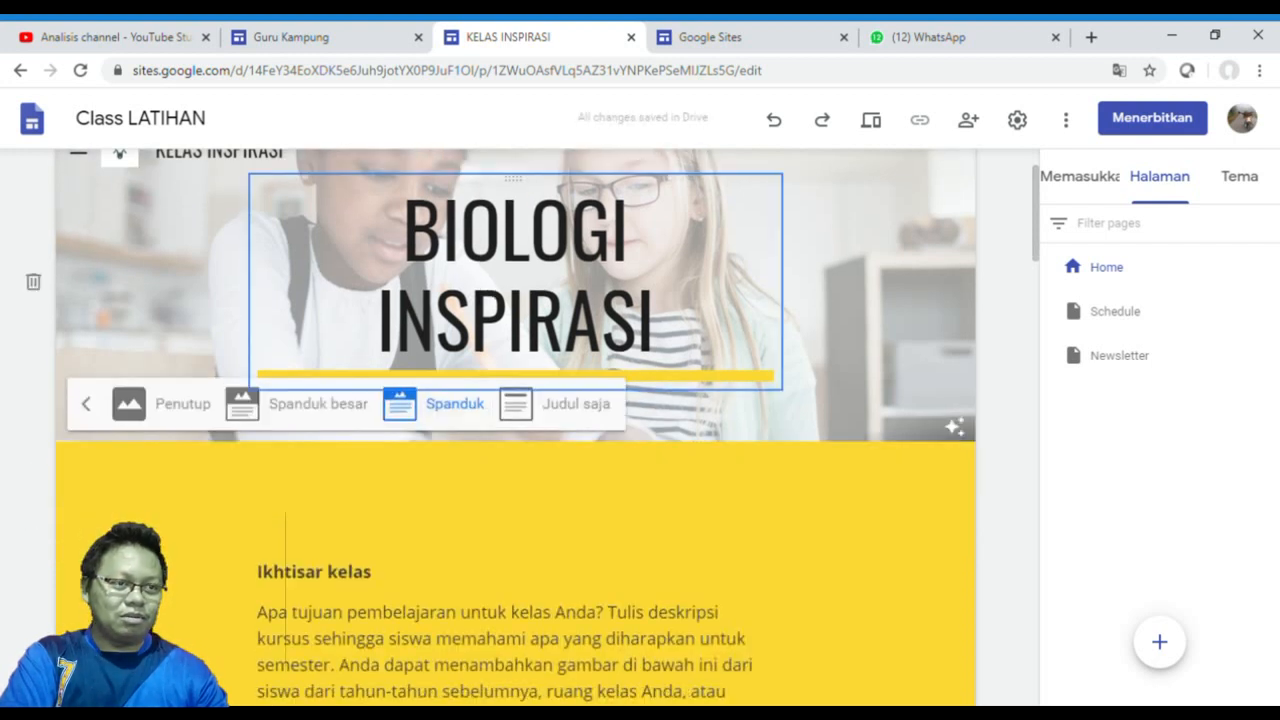
click(570, 406)
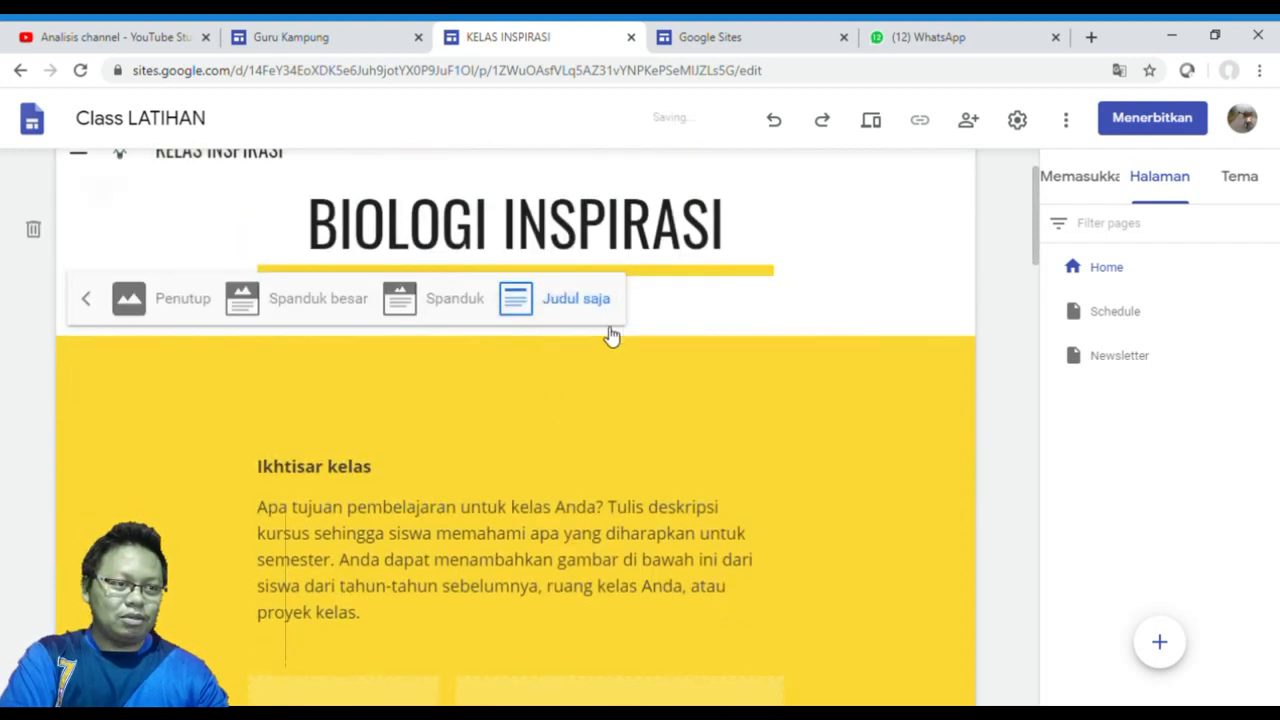
scroll(606, 337, up, 1)
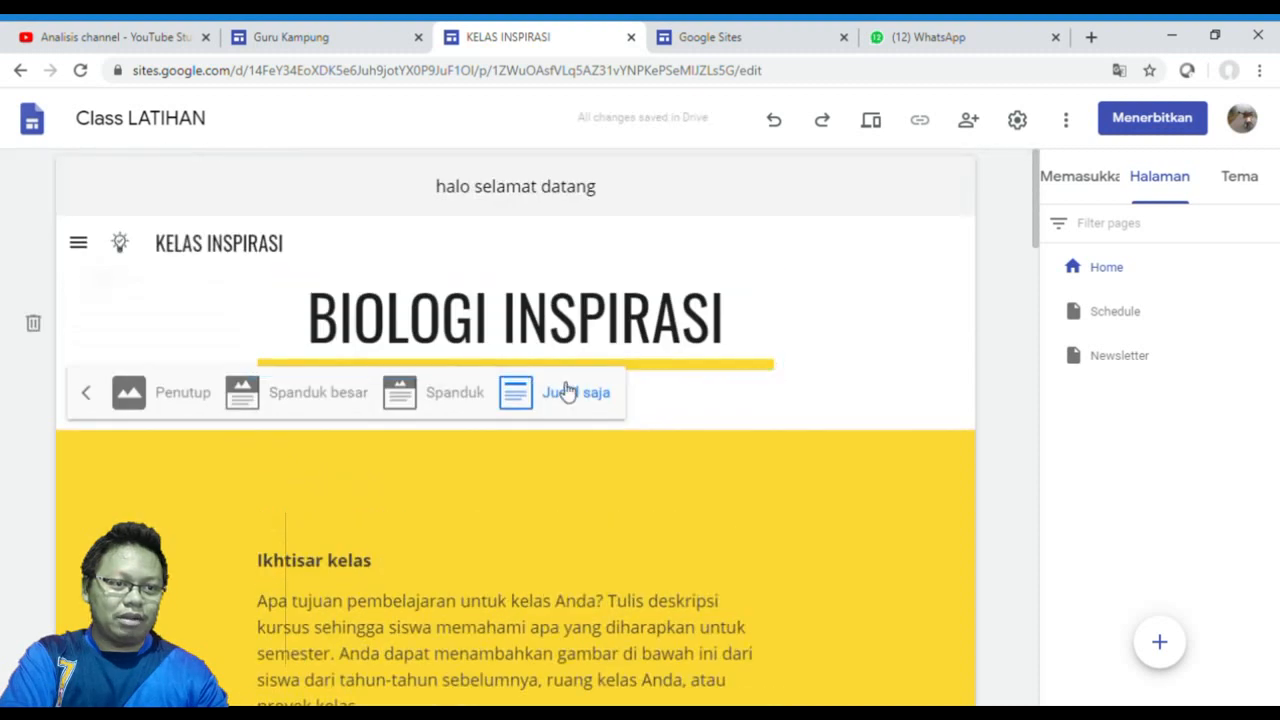
click(468, 398)
click(843, 354)
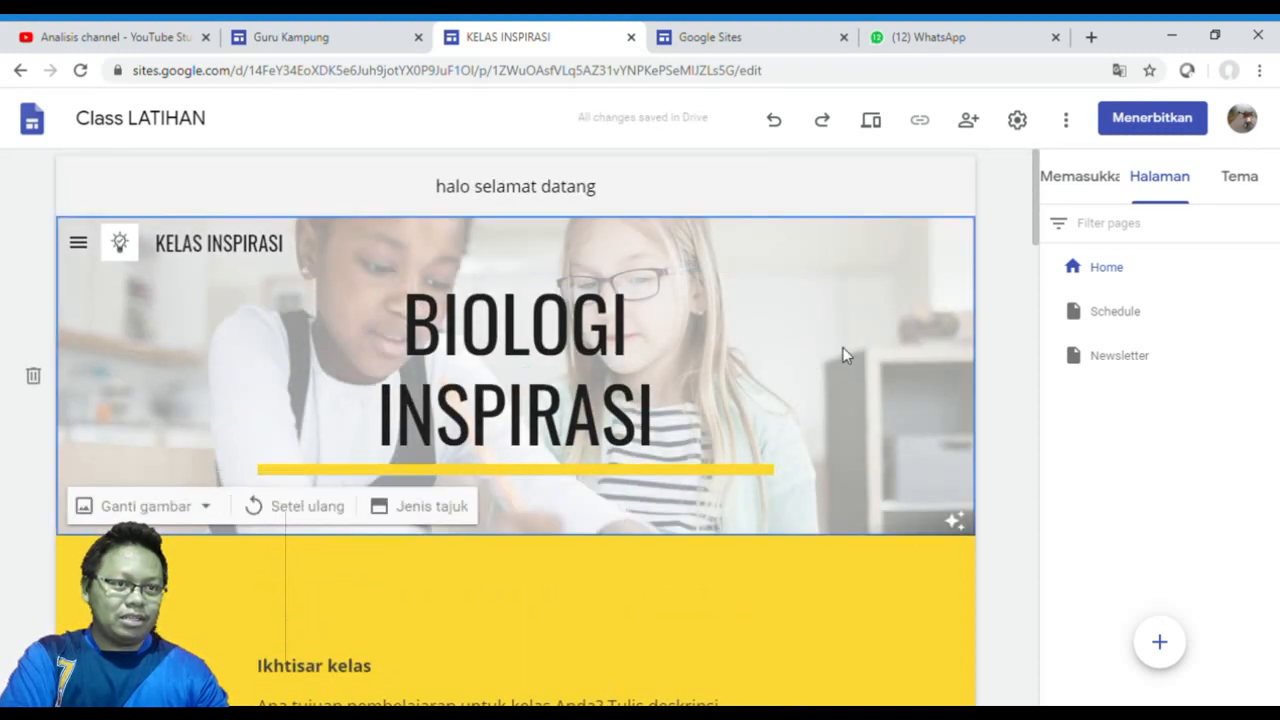
scroll(340, 418, down, 1)
scroll(342, 418, up, 1)
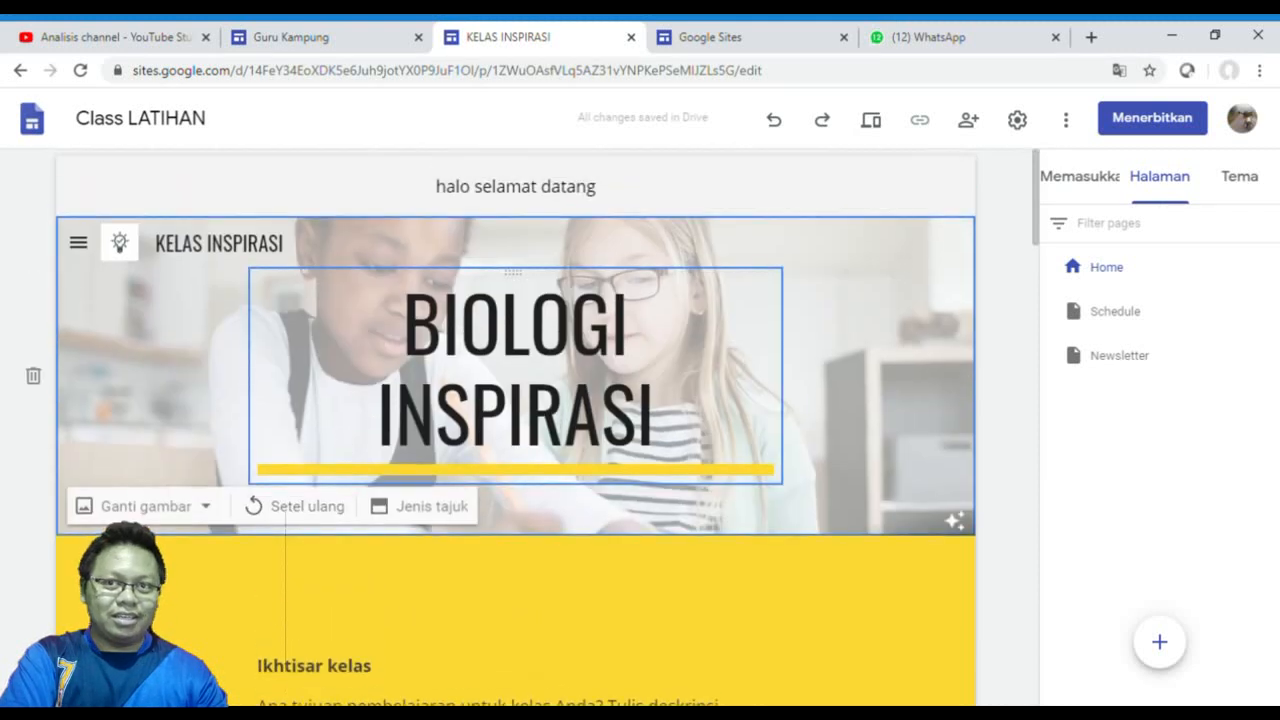
Preview the site at large screen, tablet and phone sizes, and return to the editor
click(876, 124)
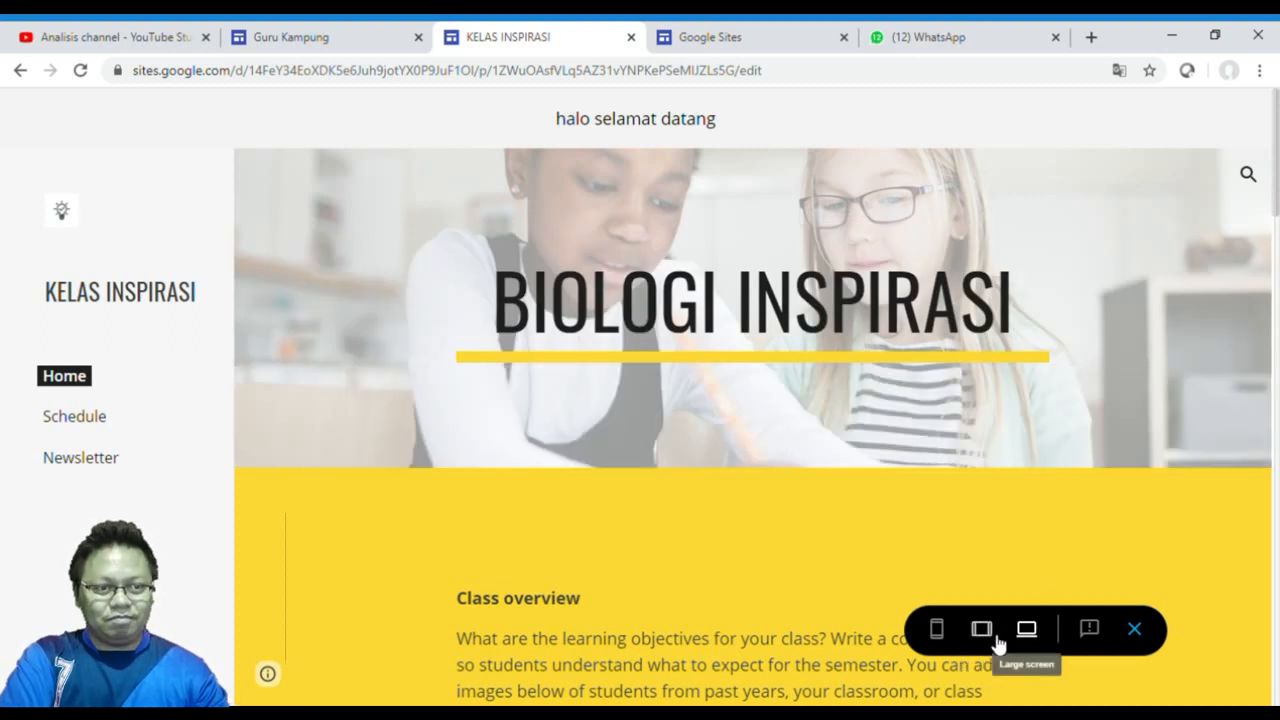
click(990, 640)
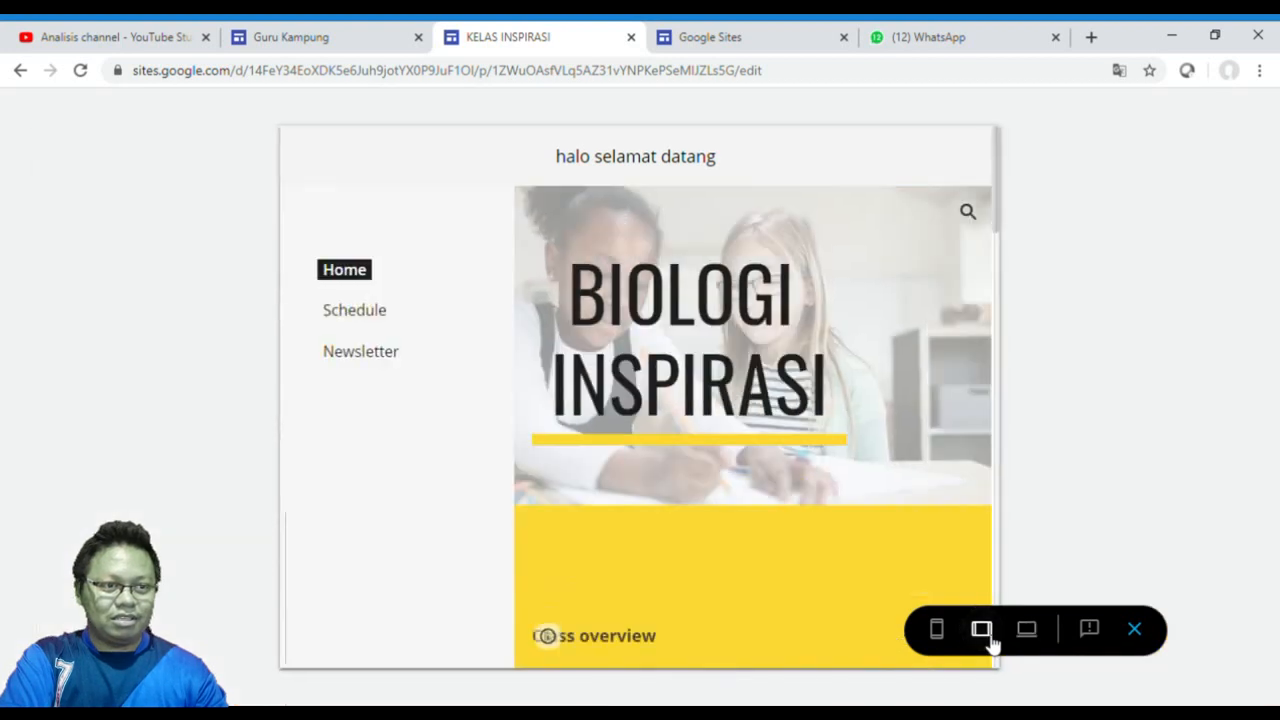
scroll(740, 410, down, 3)
scroll(769, 409, up, 3)
click(937, 628)
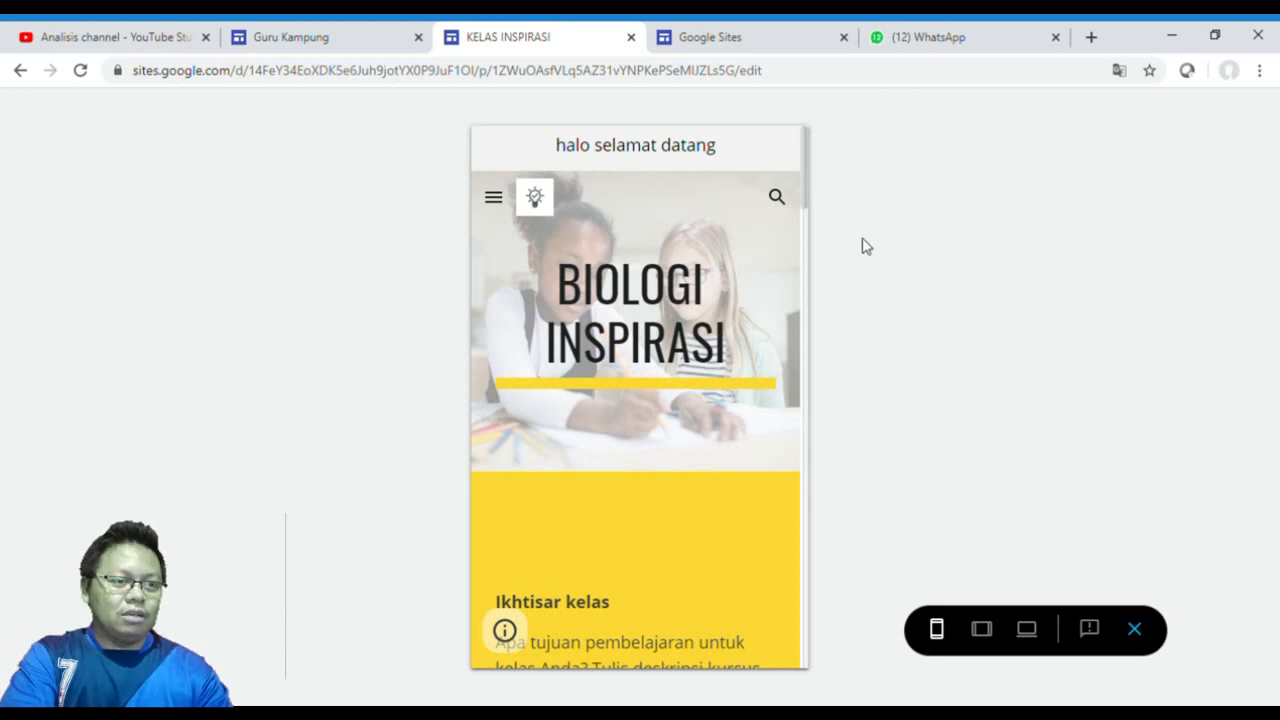
click(1136, 630)
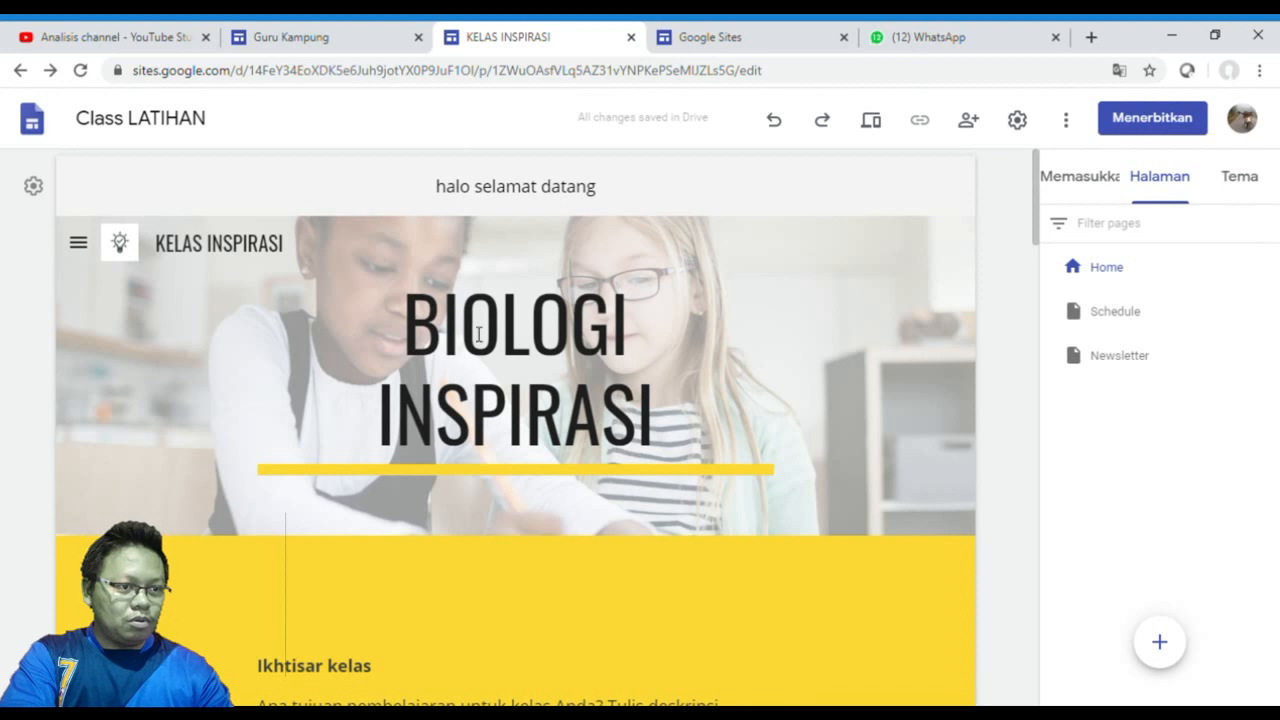
Inspect the home page header and the Ikhtisar kelas section below it
click(478, 335)
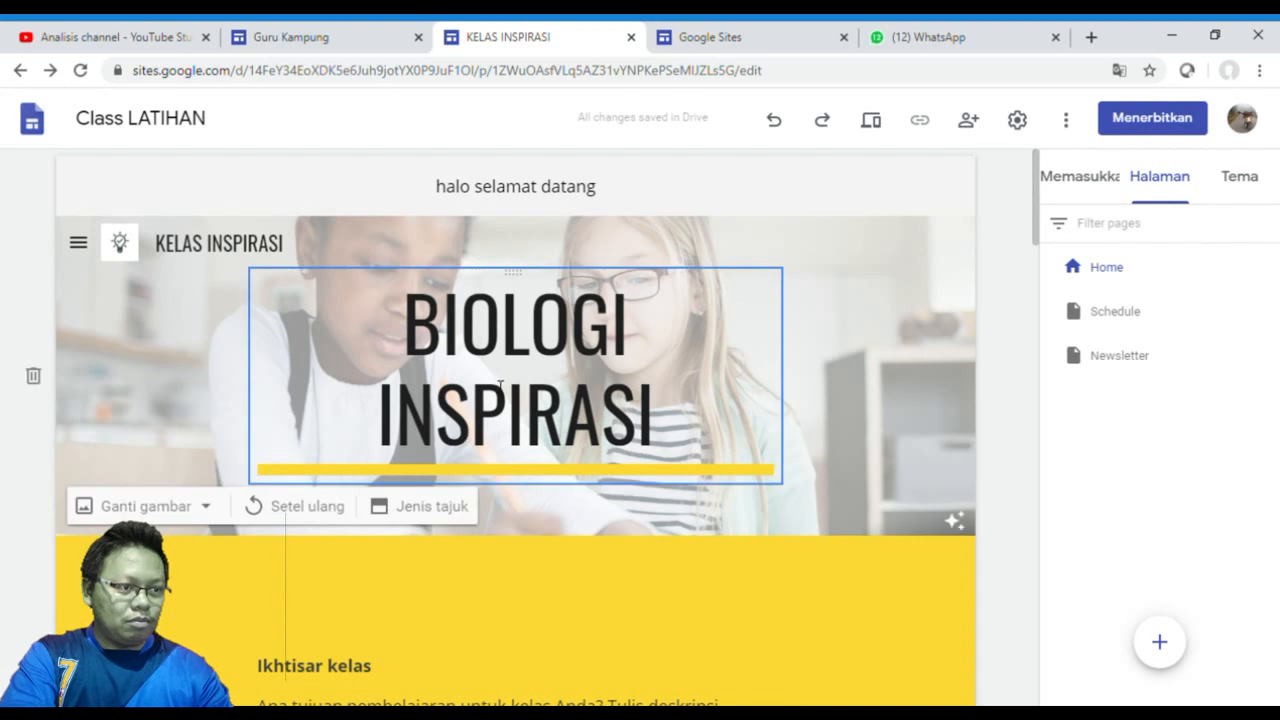
scroll(286, 420, down, 1)
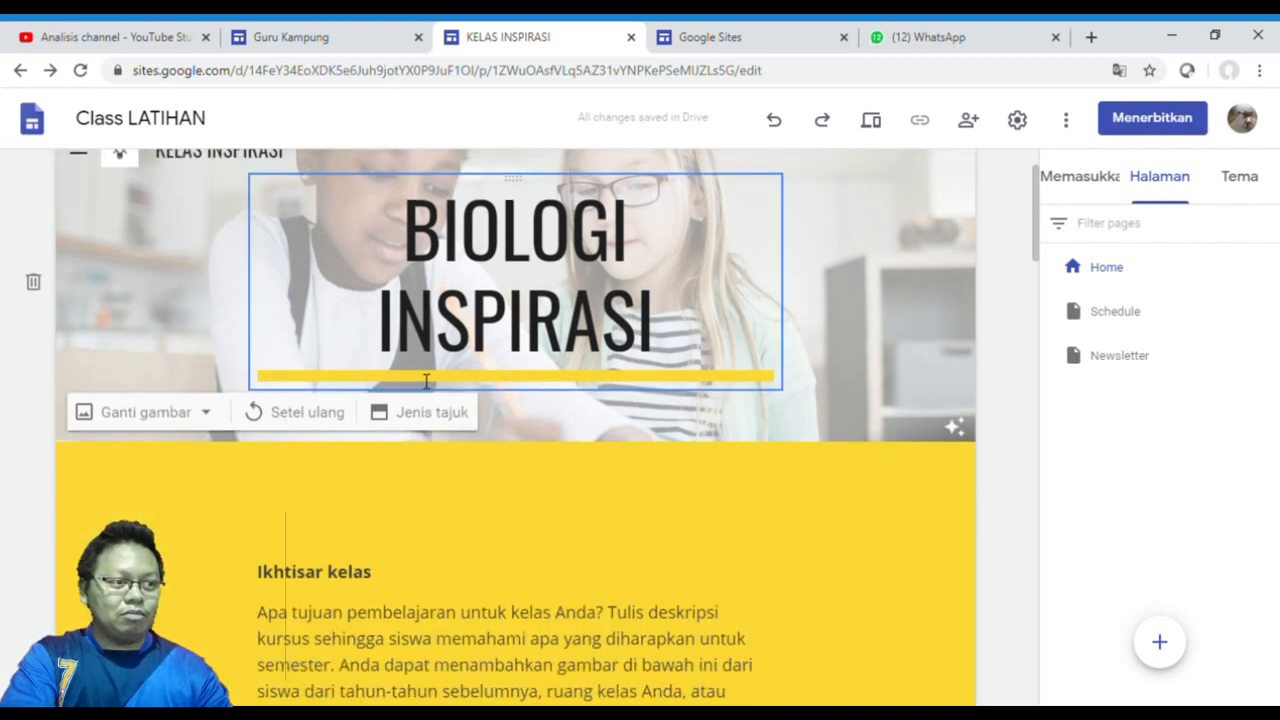
scroll(280, 420, down, 1)
click(190, 435)
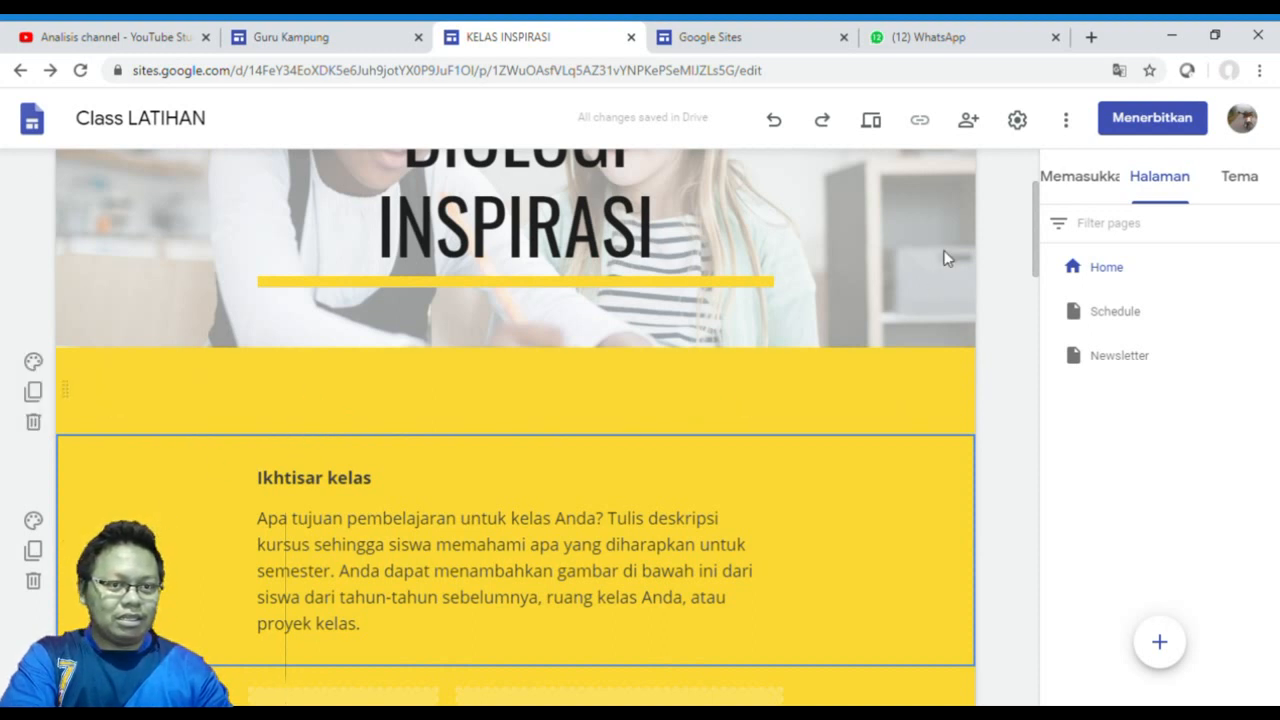
Examine the content types, layouts and other elements that can be inserted into the page, from collapsible text to charts
click(1062, 183)
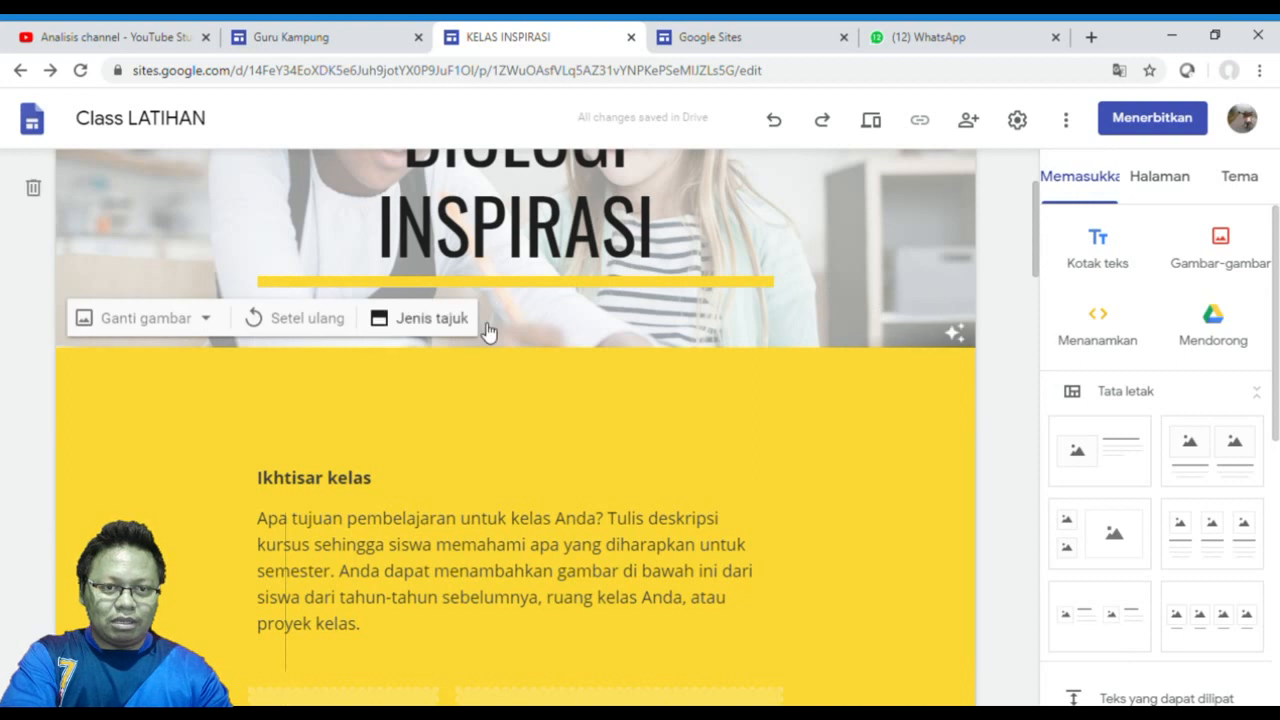
scroll(486, 334, up, 2)
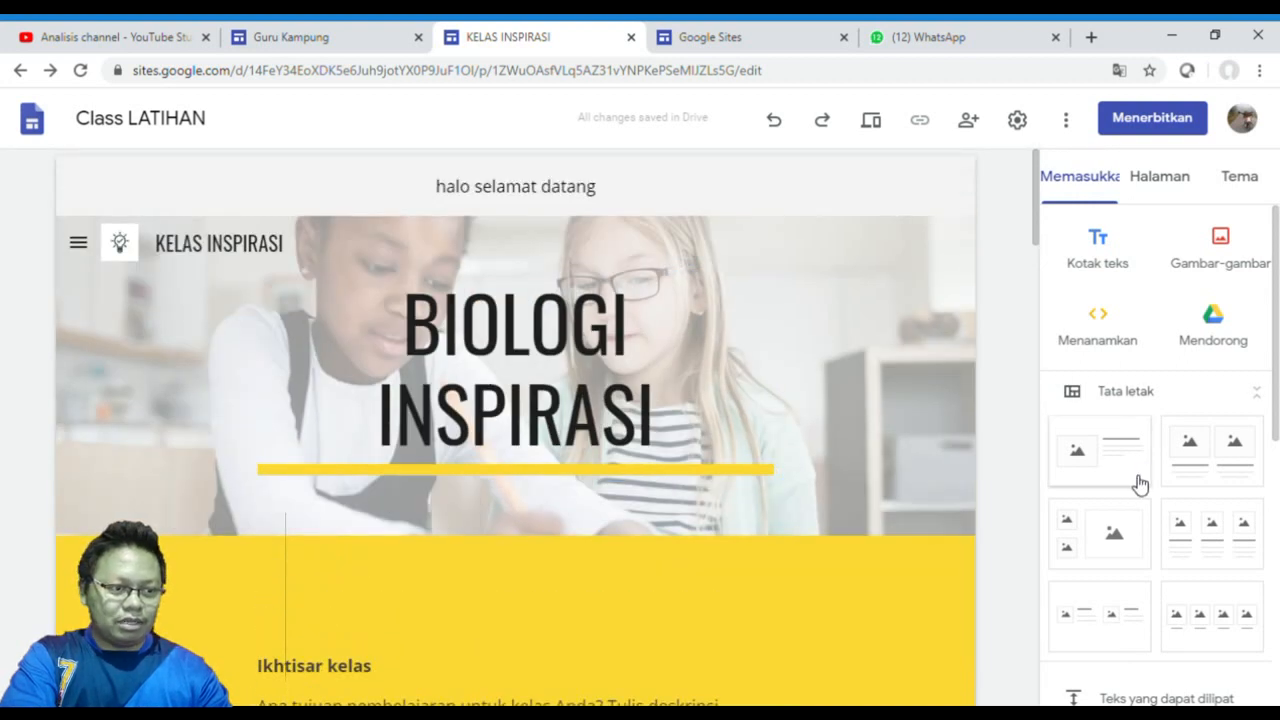
scroll(1137, 480, down, 2)
scroll(1137, 434, up, 2)
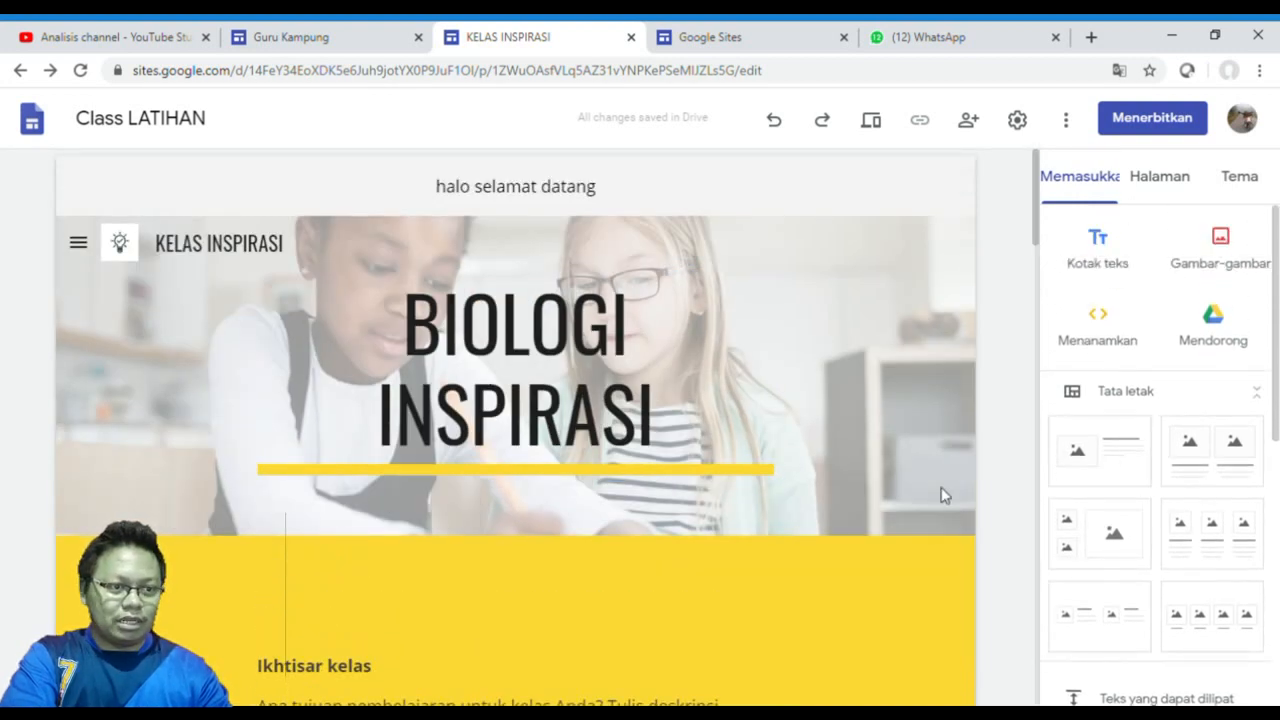
scroll(514, 583, down, 2)
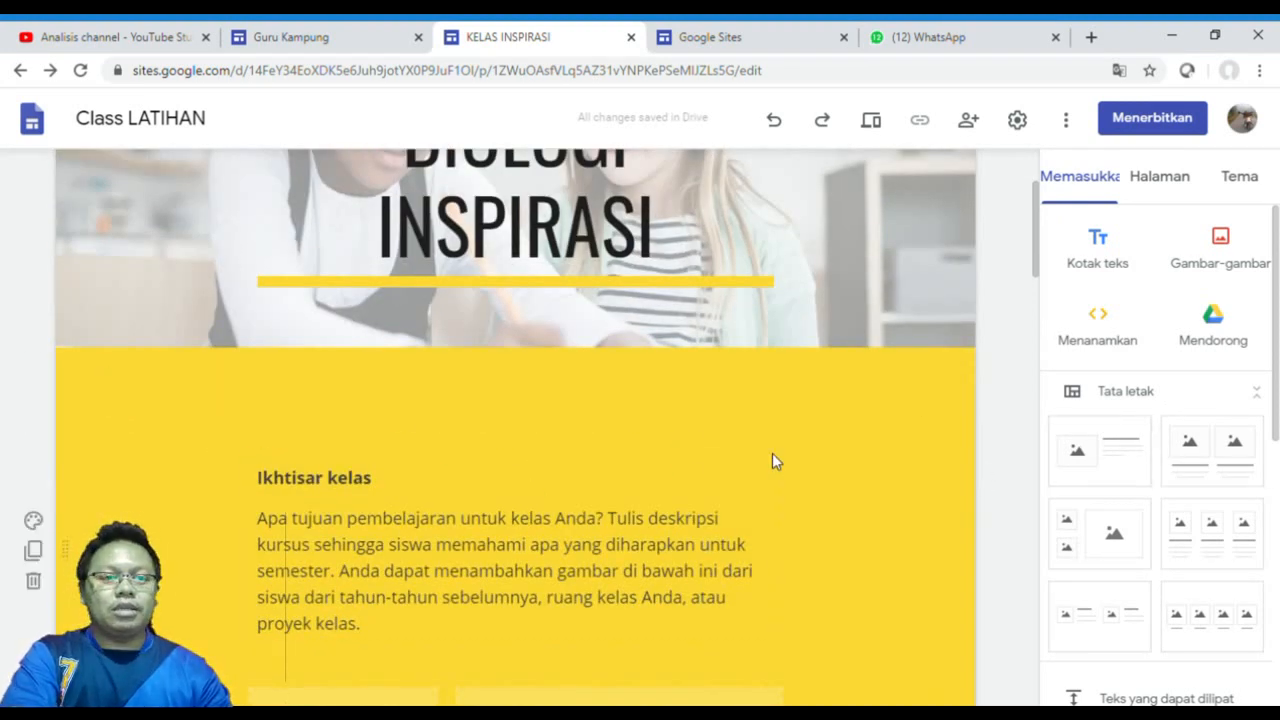
scroll(646, 466, up, 2)
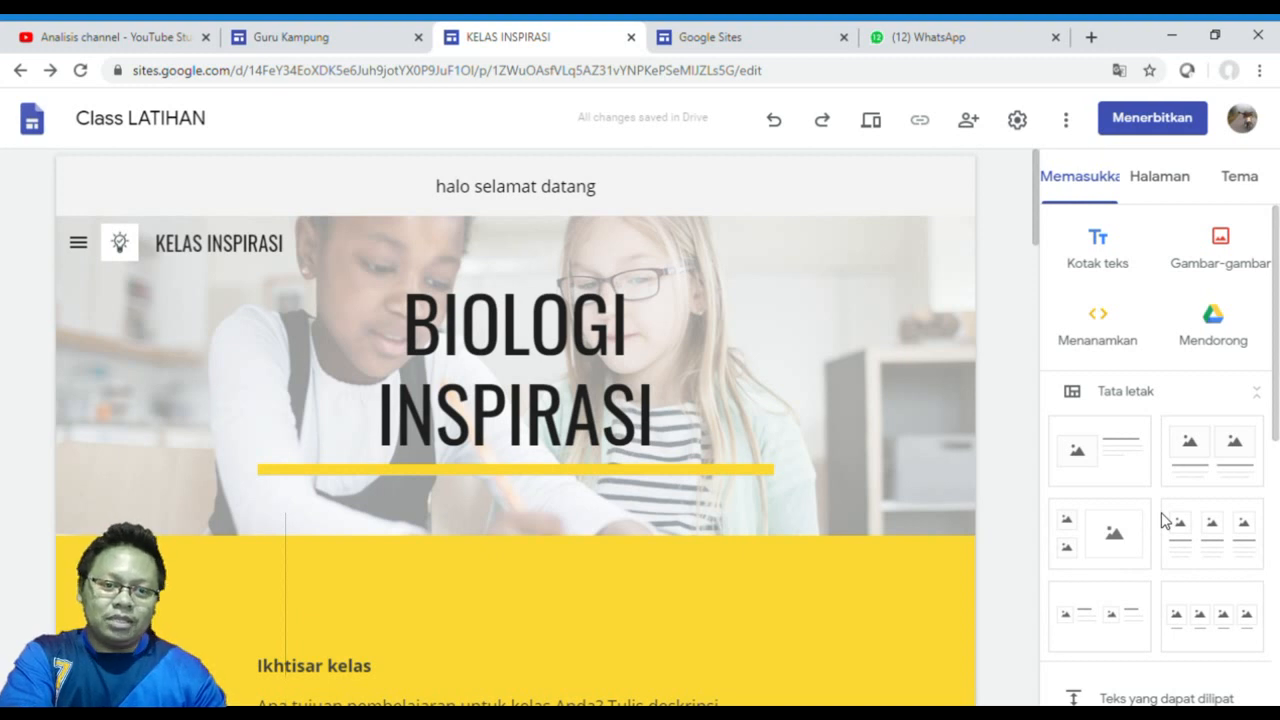
scroll(1165, 520, down, 2)
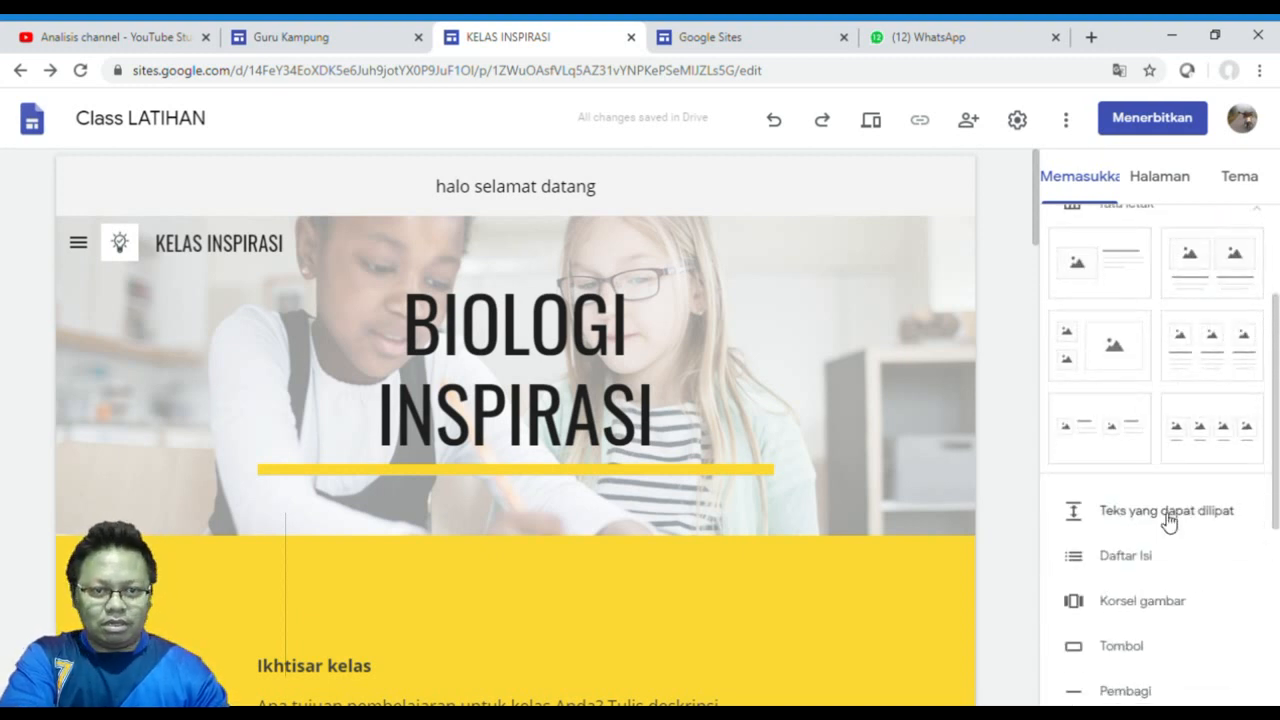
scroll(1168, 521, down, 1)
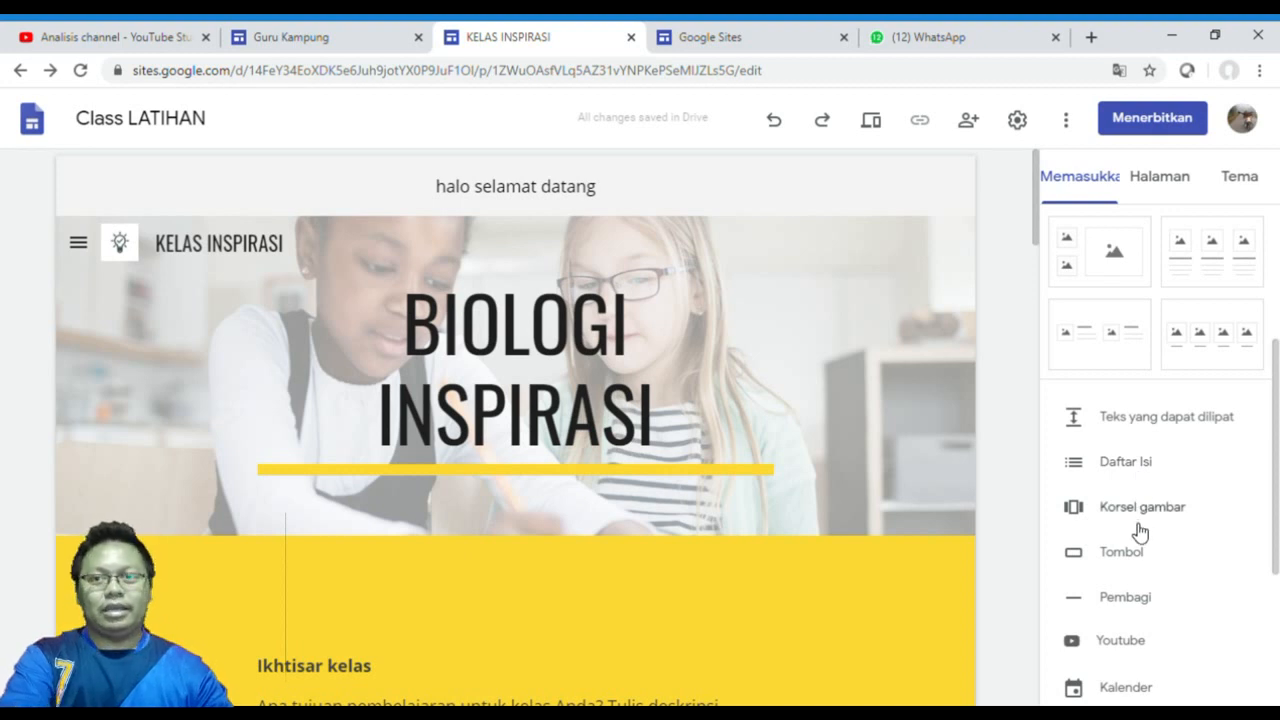
scroll(1150, 518, down, 1)
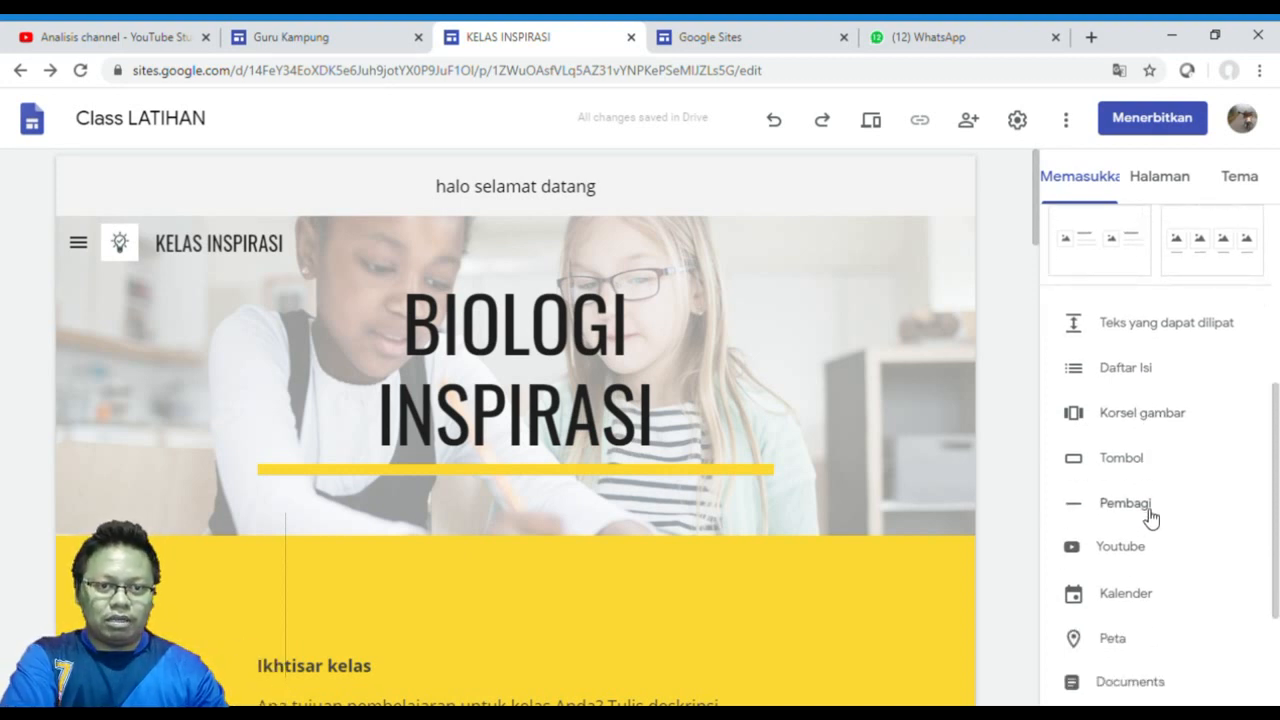
scroll(1139, 466, down, 1)
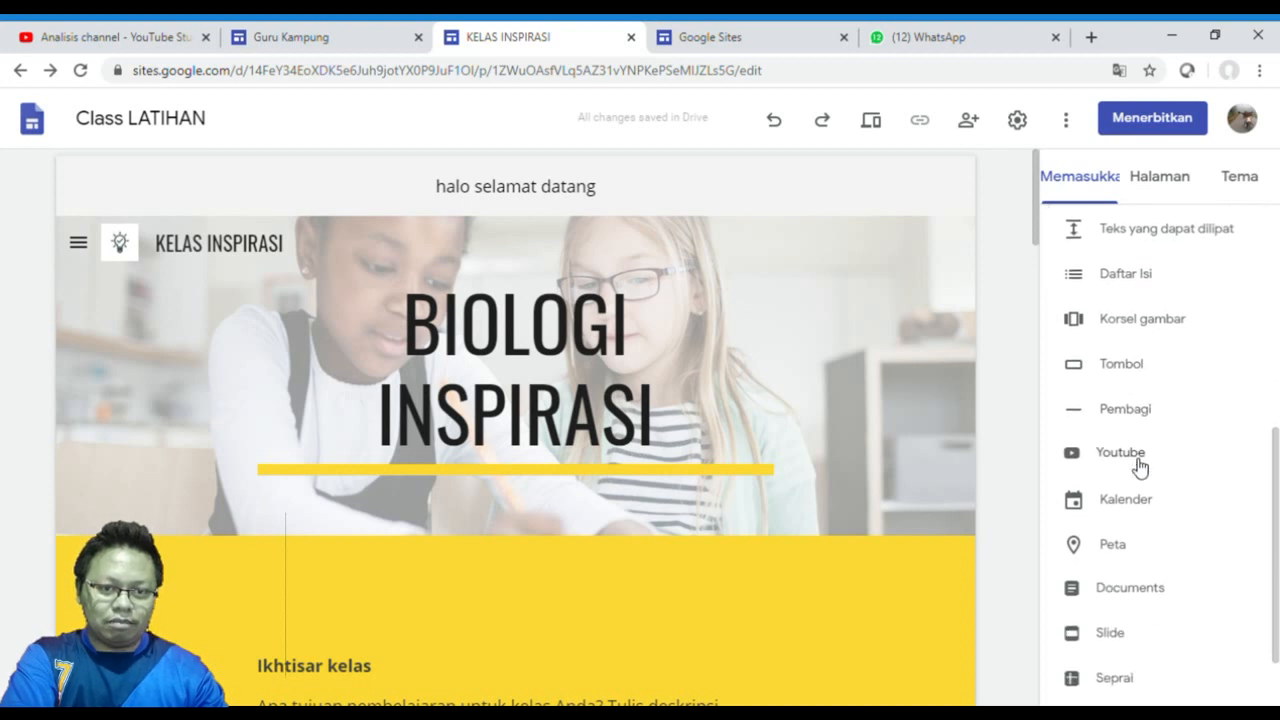
scroll(1128, 485, down, 1)
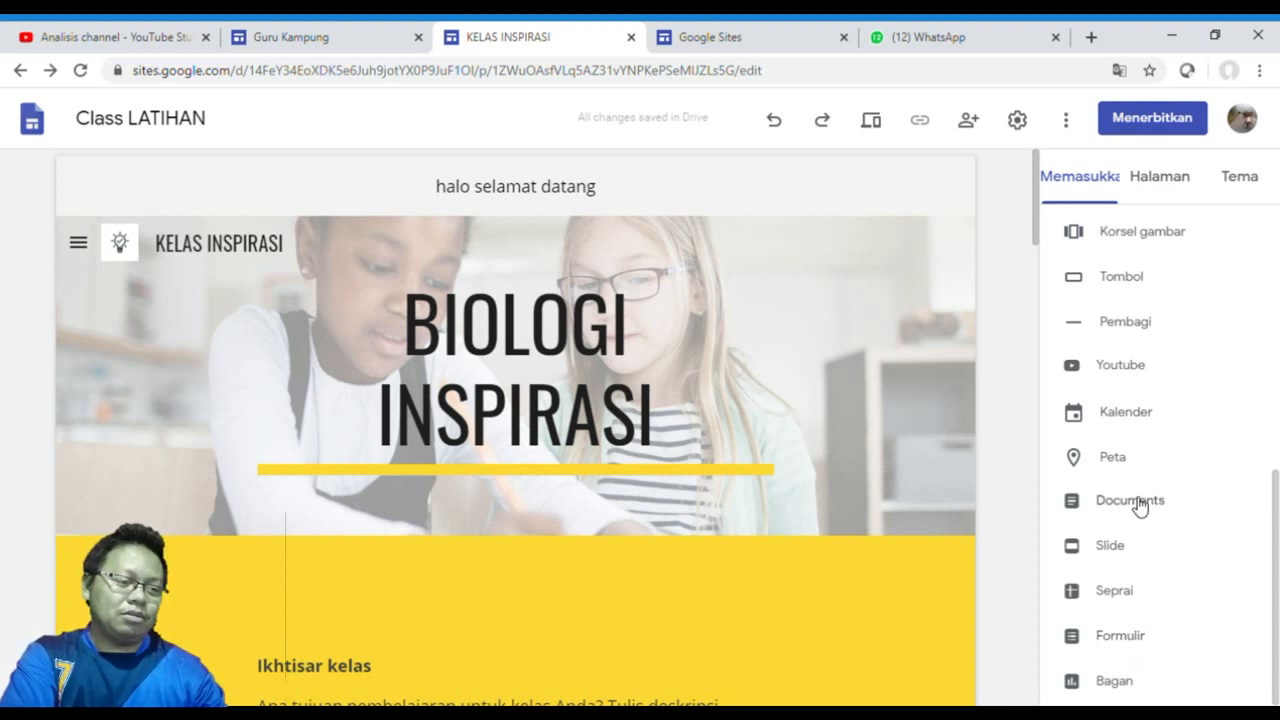
scroll(1188, 366, up, 6)
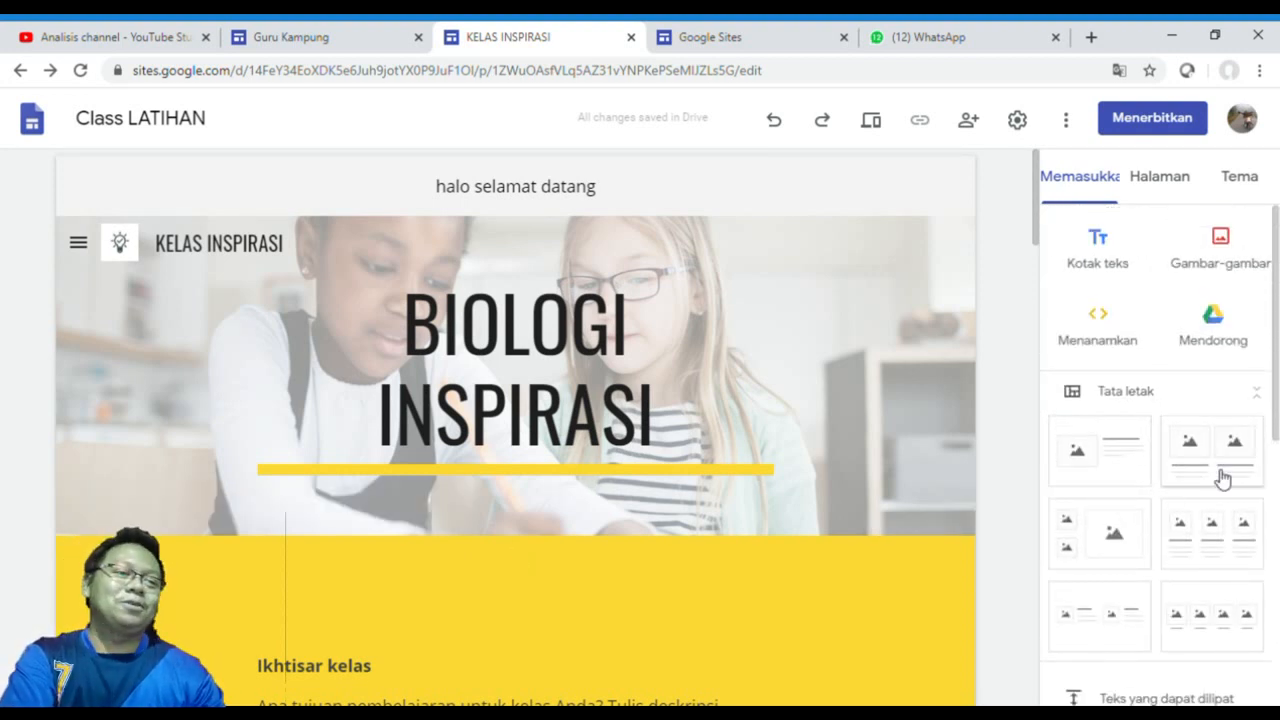
Insert a table of contents (Daftar Isi) between the home page header and the Ikhtisar kelas section
scroll(1220, 470, down, 4)
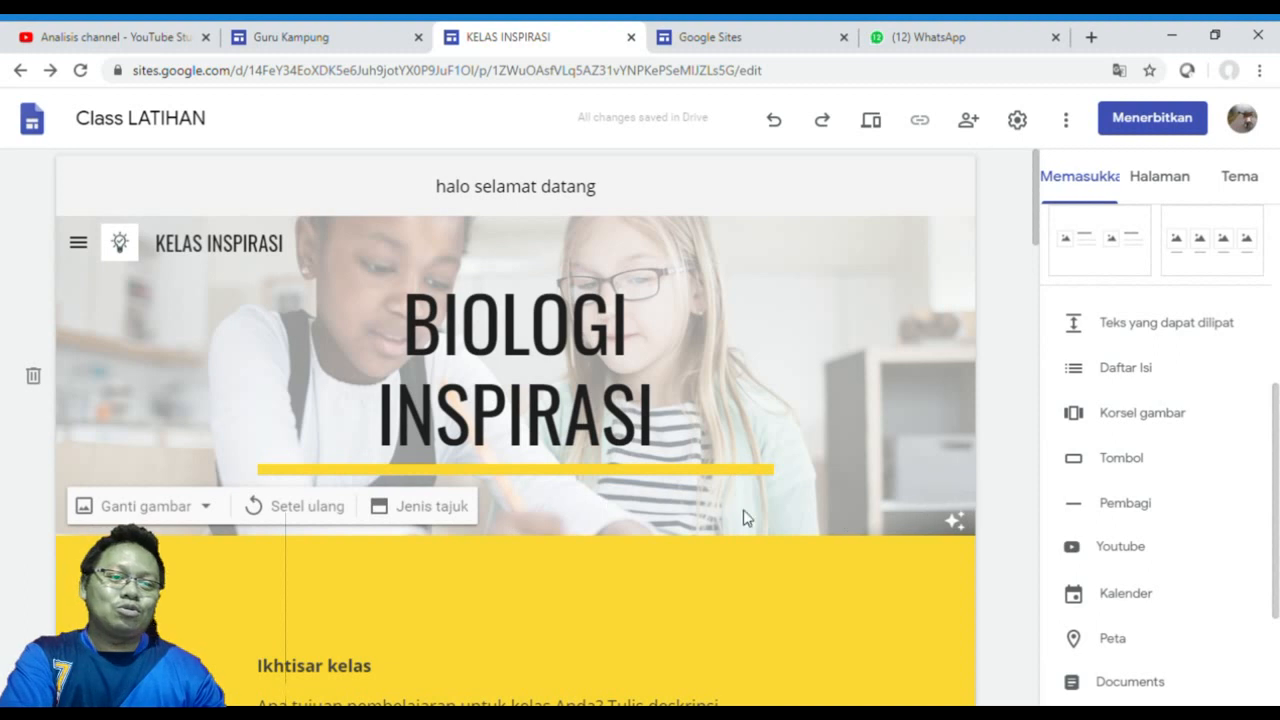
scroll(710, 505, down, 1)
scroll(778, 462, down, 4)
scroll(786, 462, up, 2)
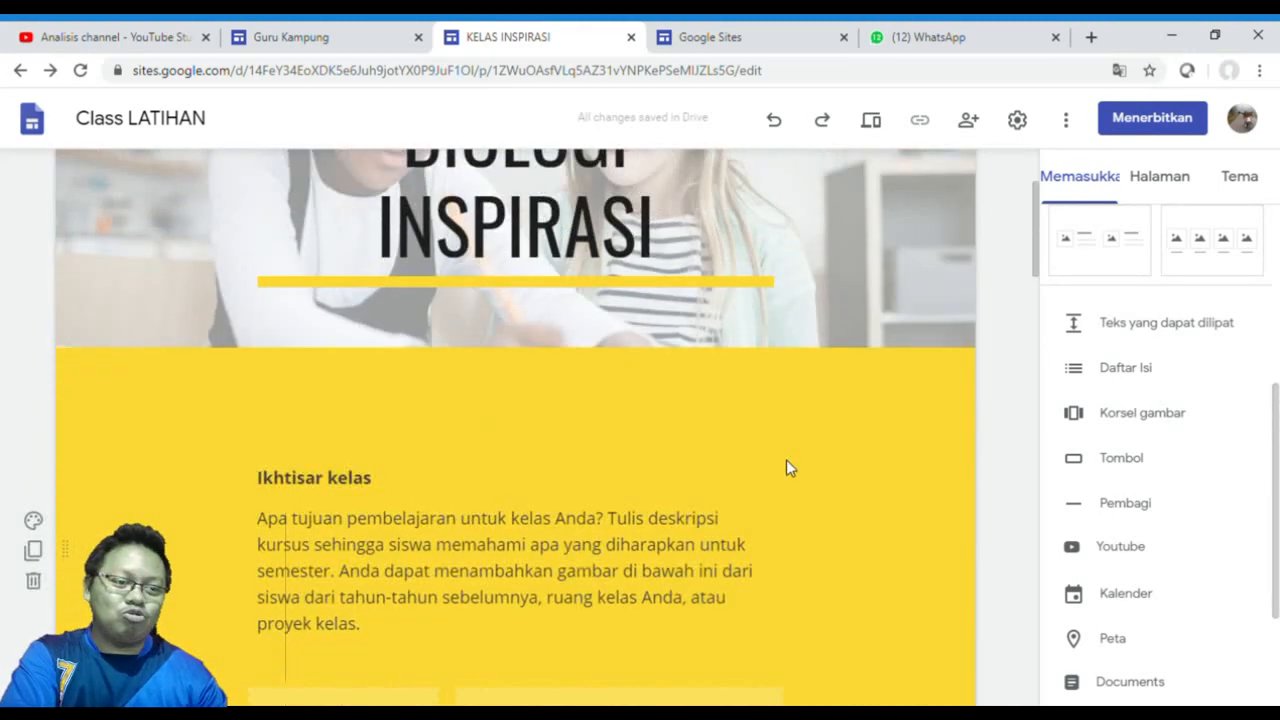
scroll(786, 467, up, 1)
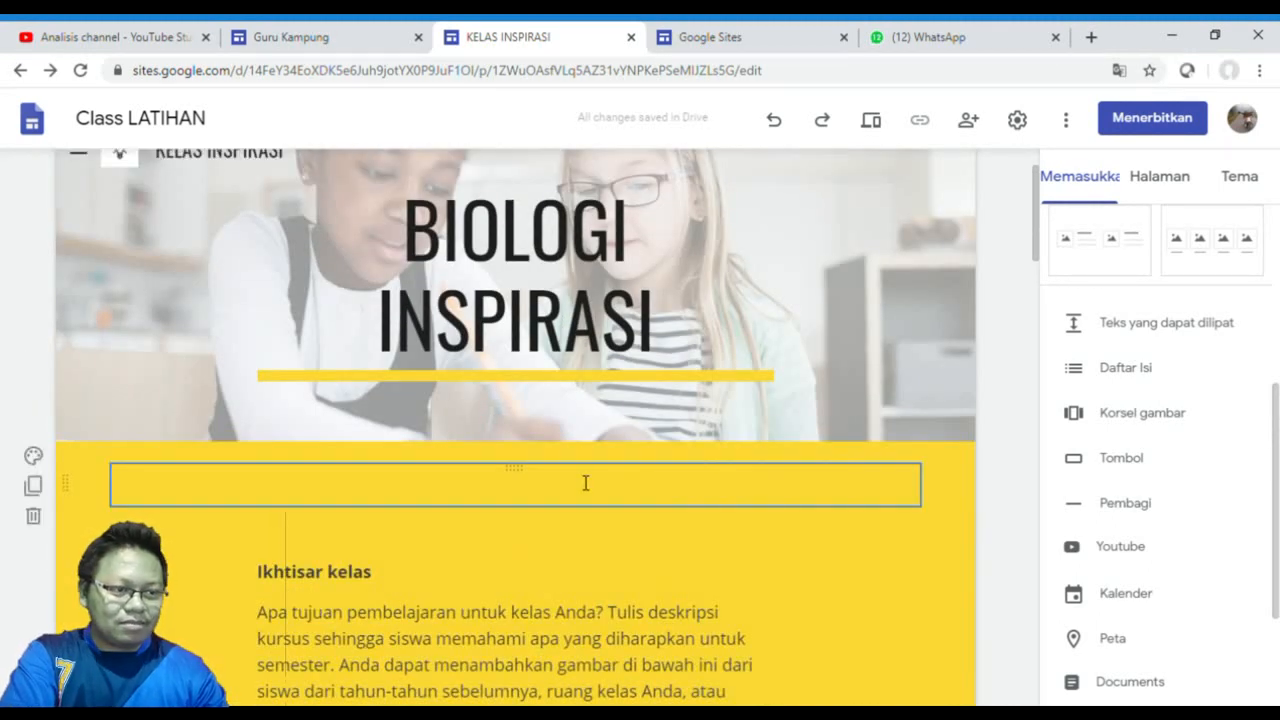
scroll(575, 480, up, 2)
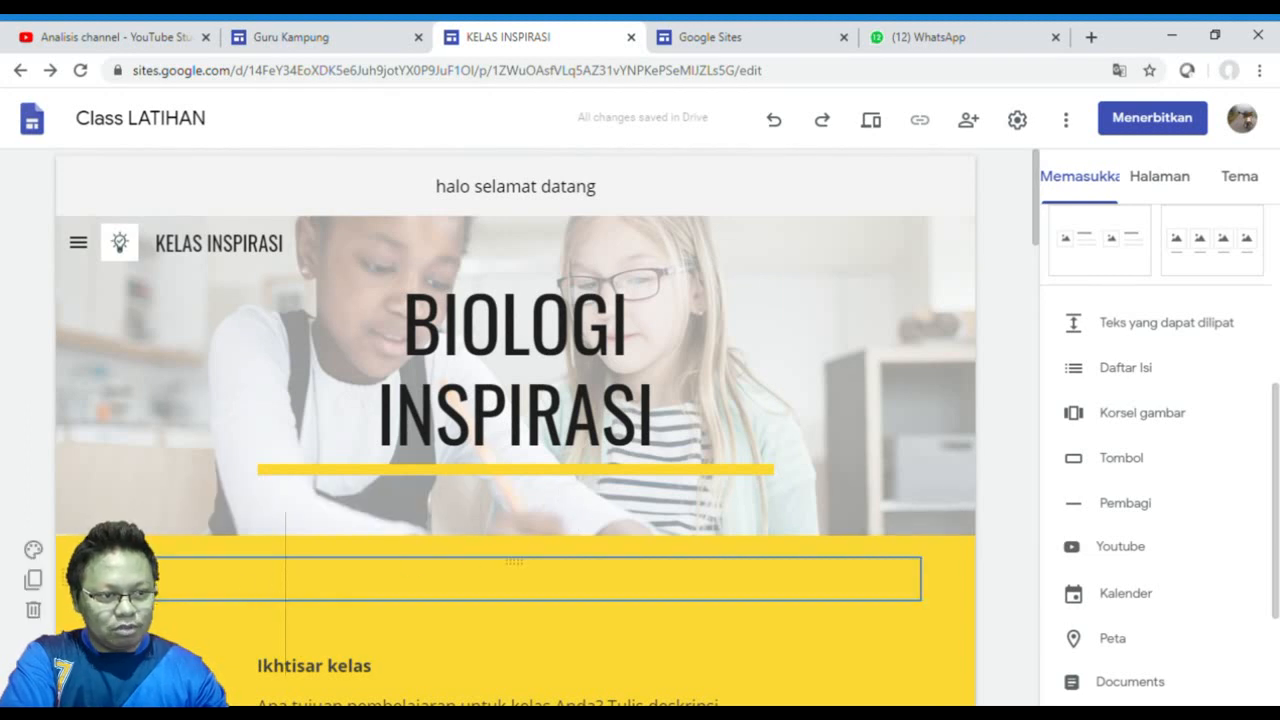
click(551, 555)
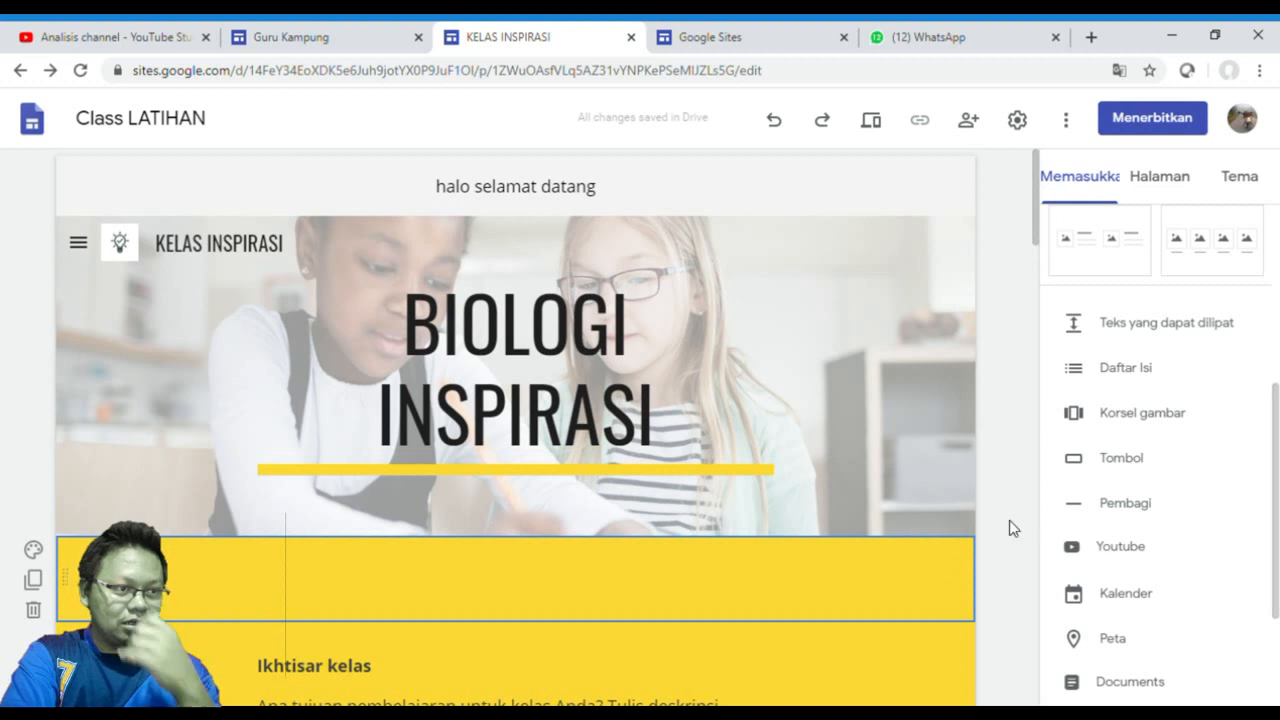
click(1150, 380)
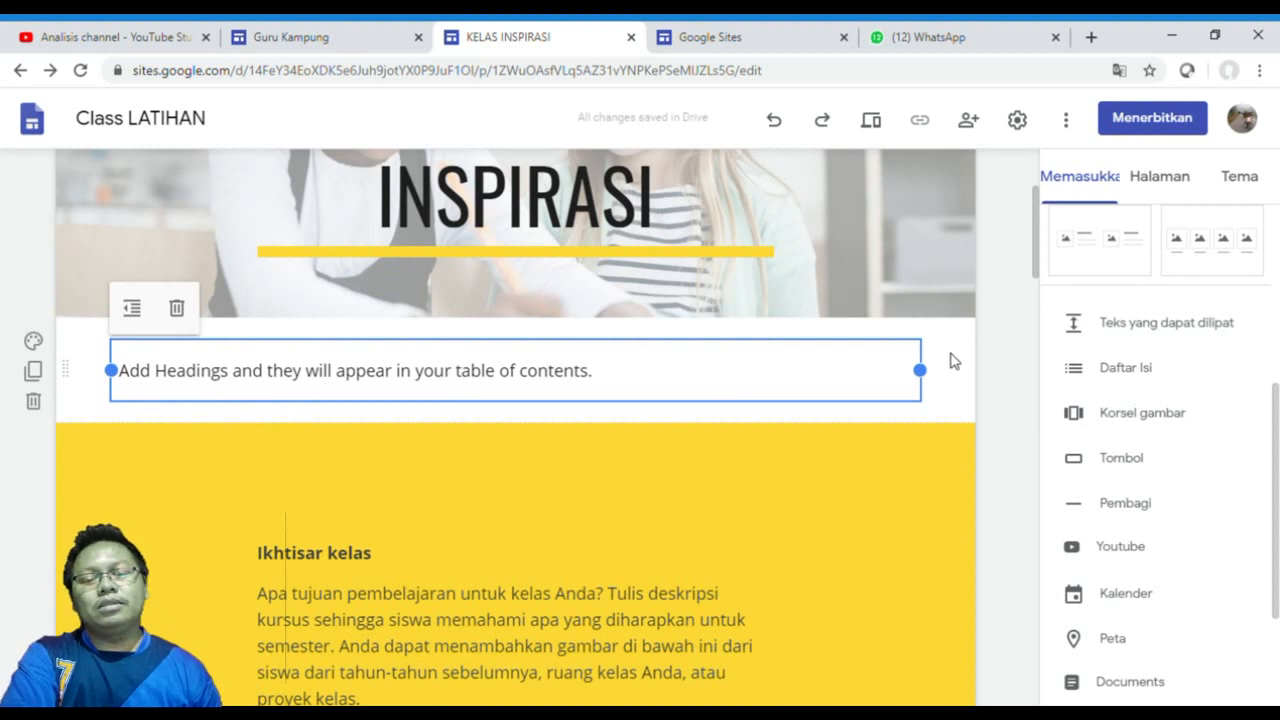
Insert the red house on a round grey background from a Google image search for "icon home" into the table of contents section
double_click(953, 361)
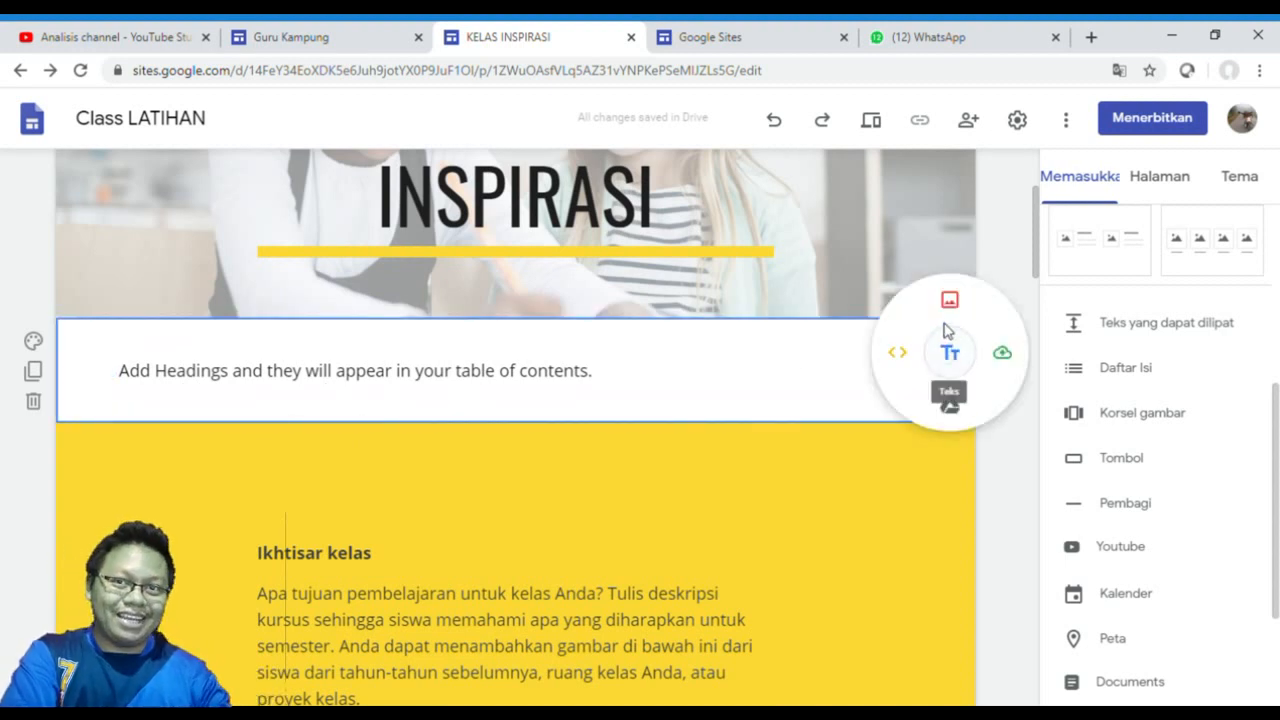
click(949, 302)
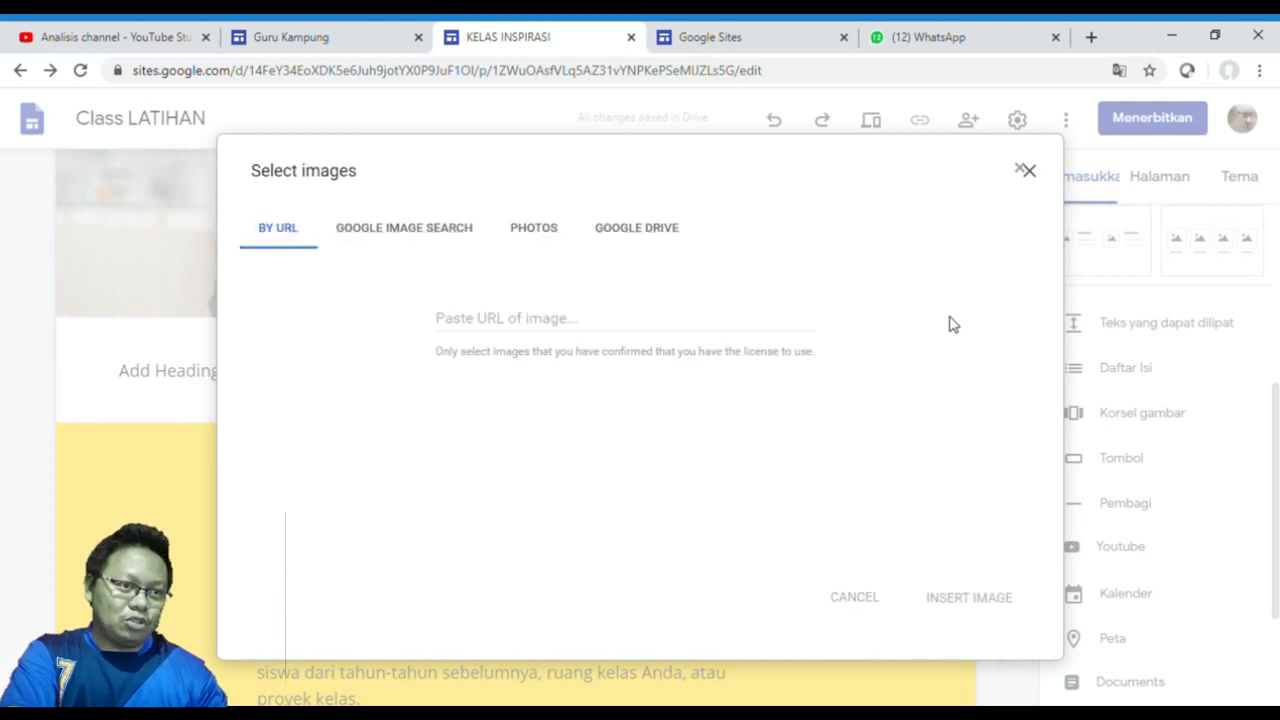
click(613, 240)
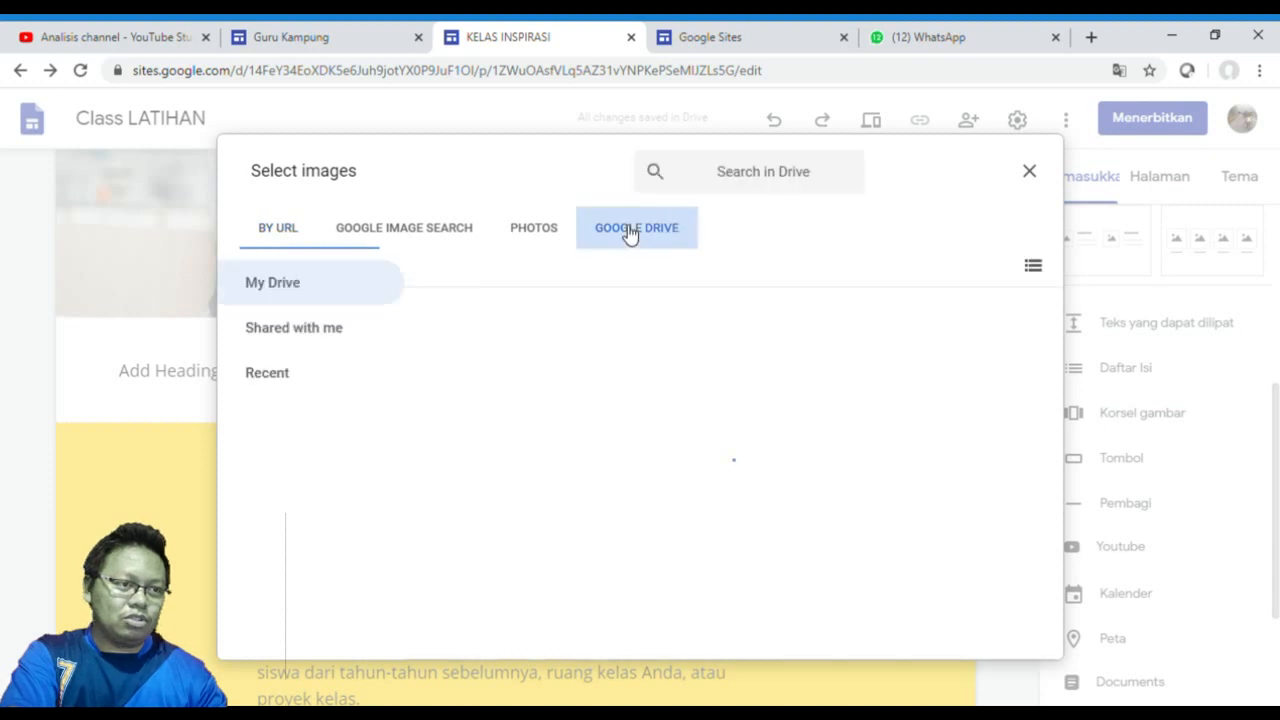
click(457, 239)
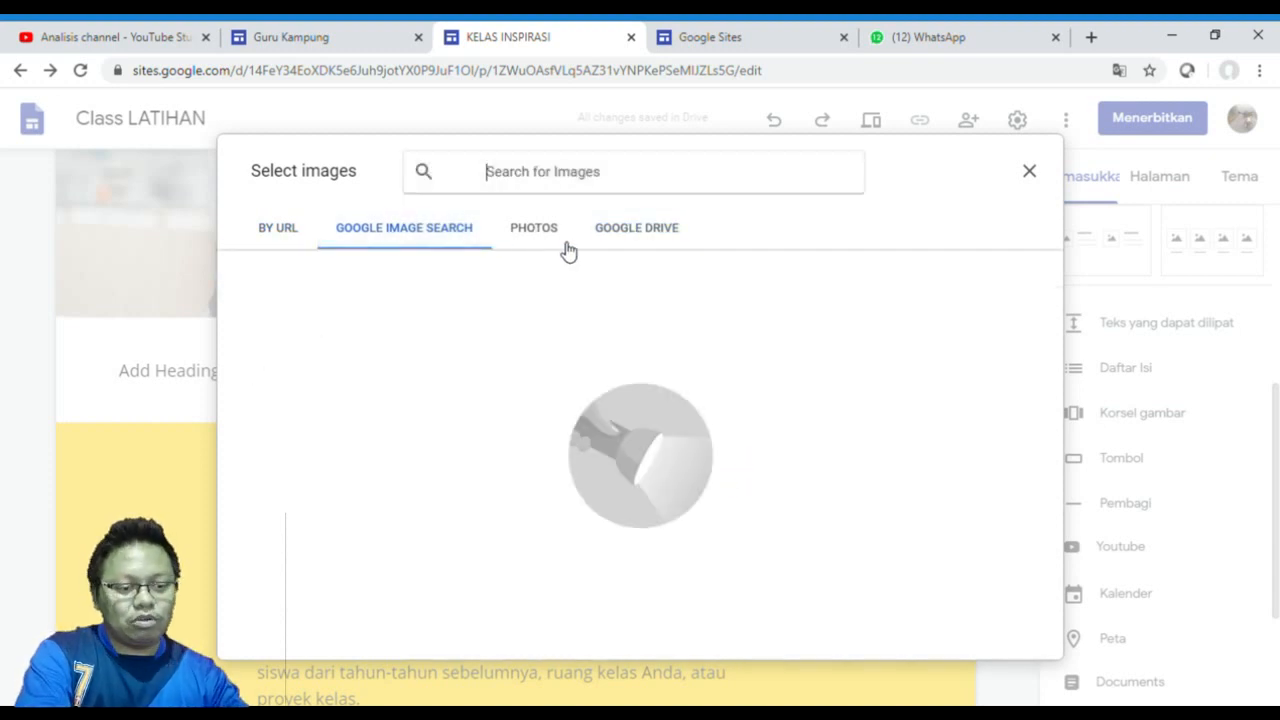
text(i)
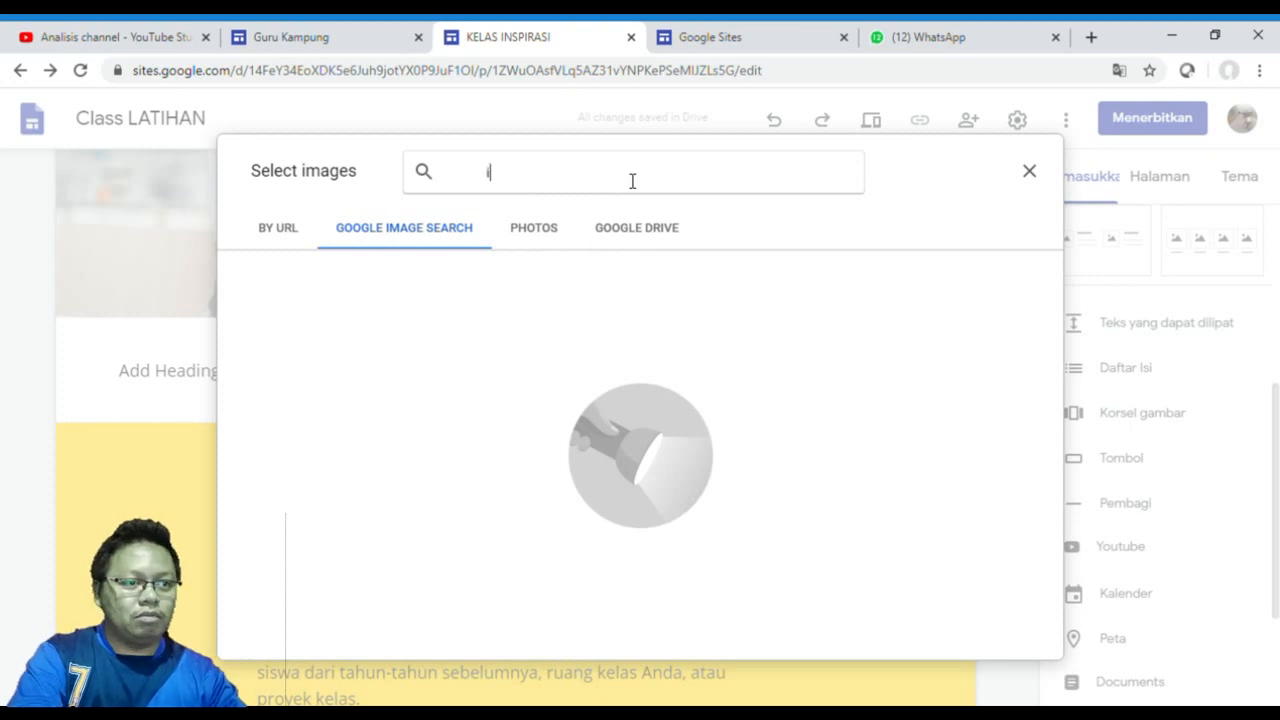
text(con home)
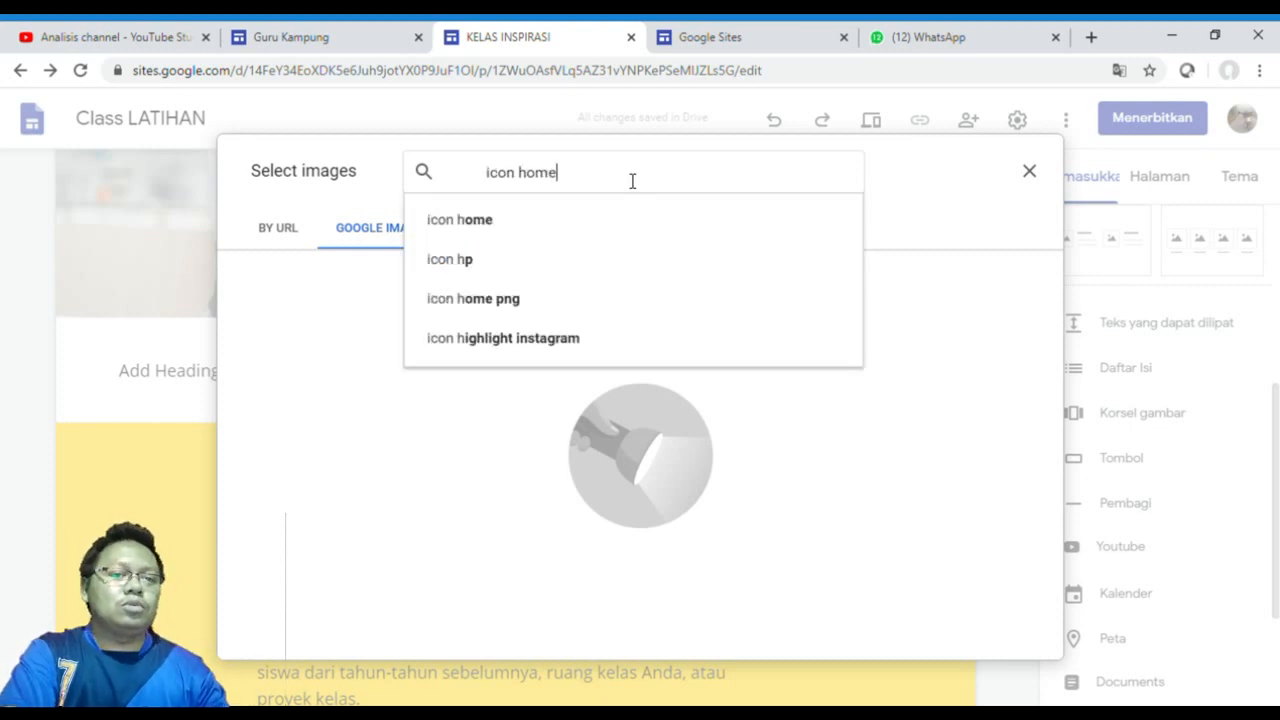
key(Return)
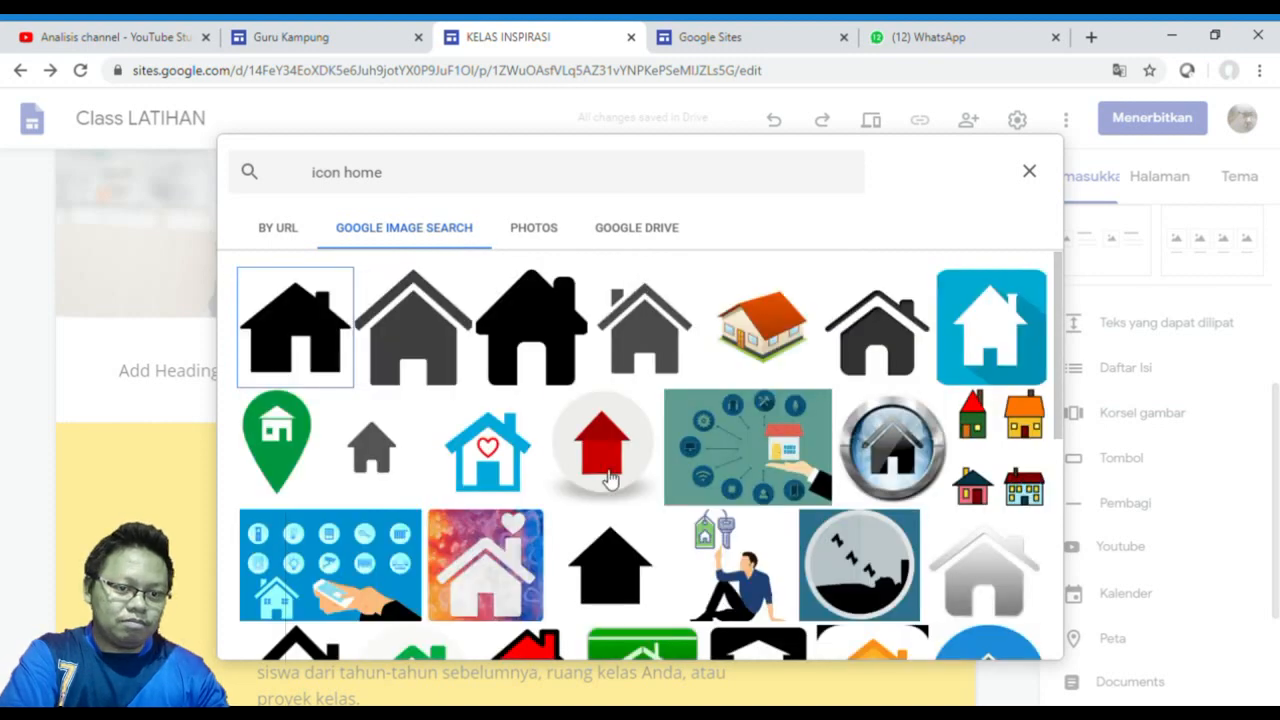
click(616, 466)
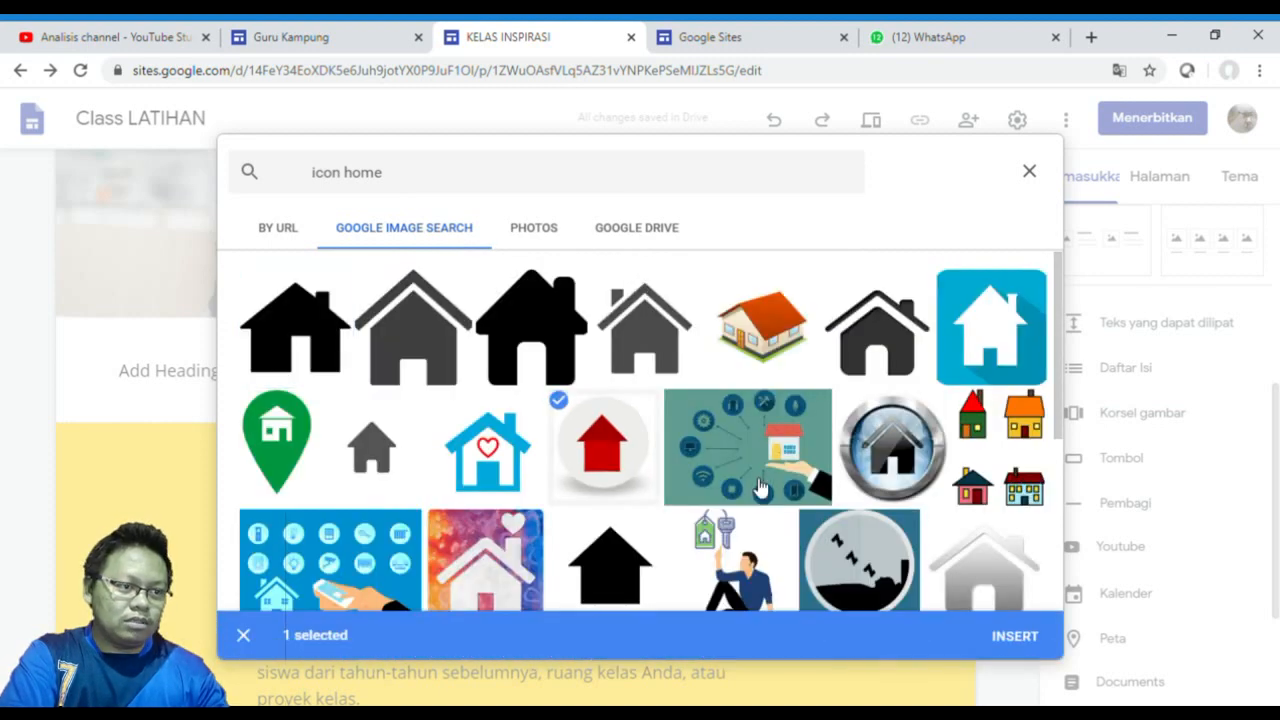
click(1015, 640)
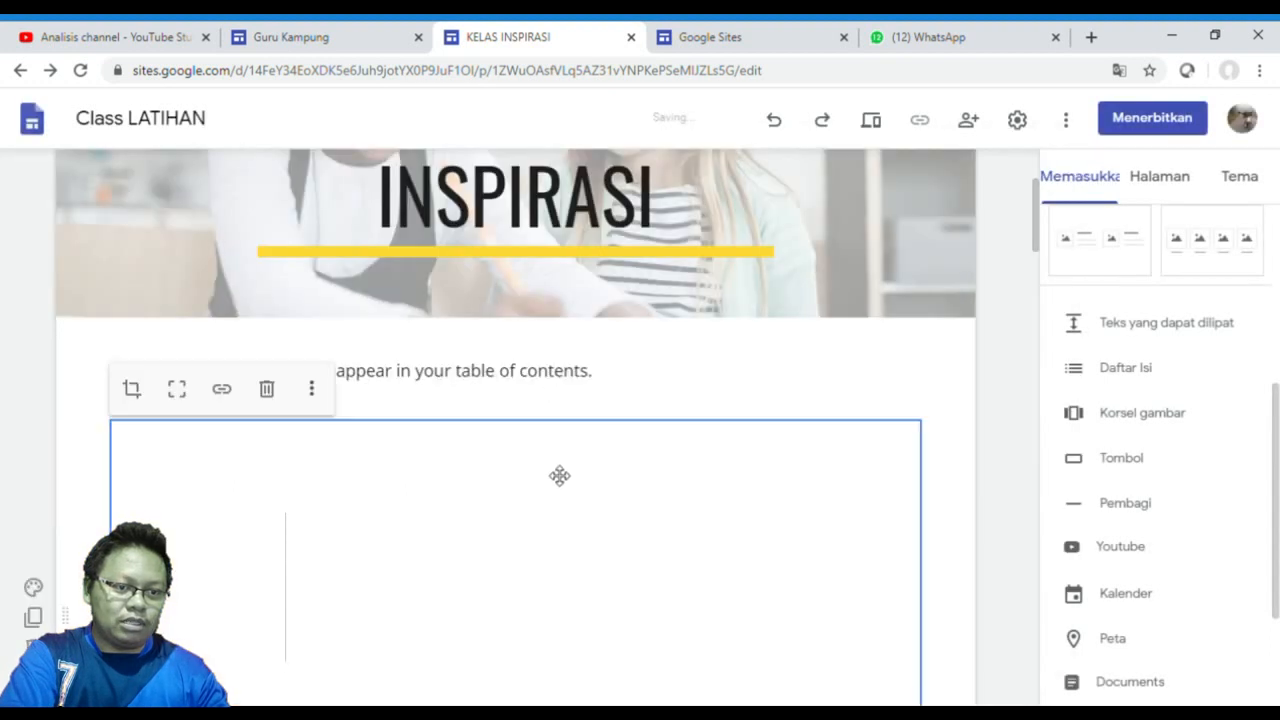
Narrow the house image to about a quarter of the section width and uncrop it to show the whole icon
scroll(628, 433, down, 7)
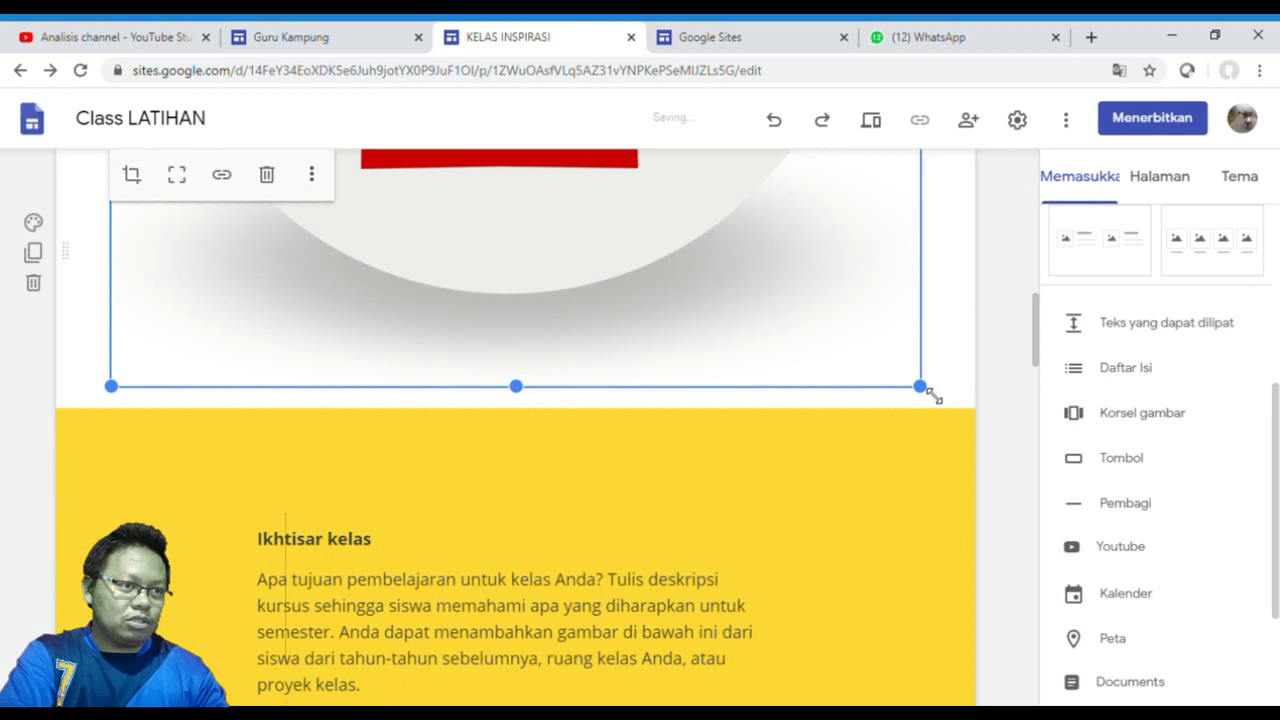
drag(921, 388, 309, 106)
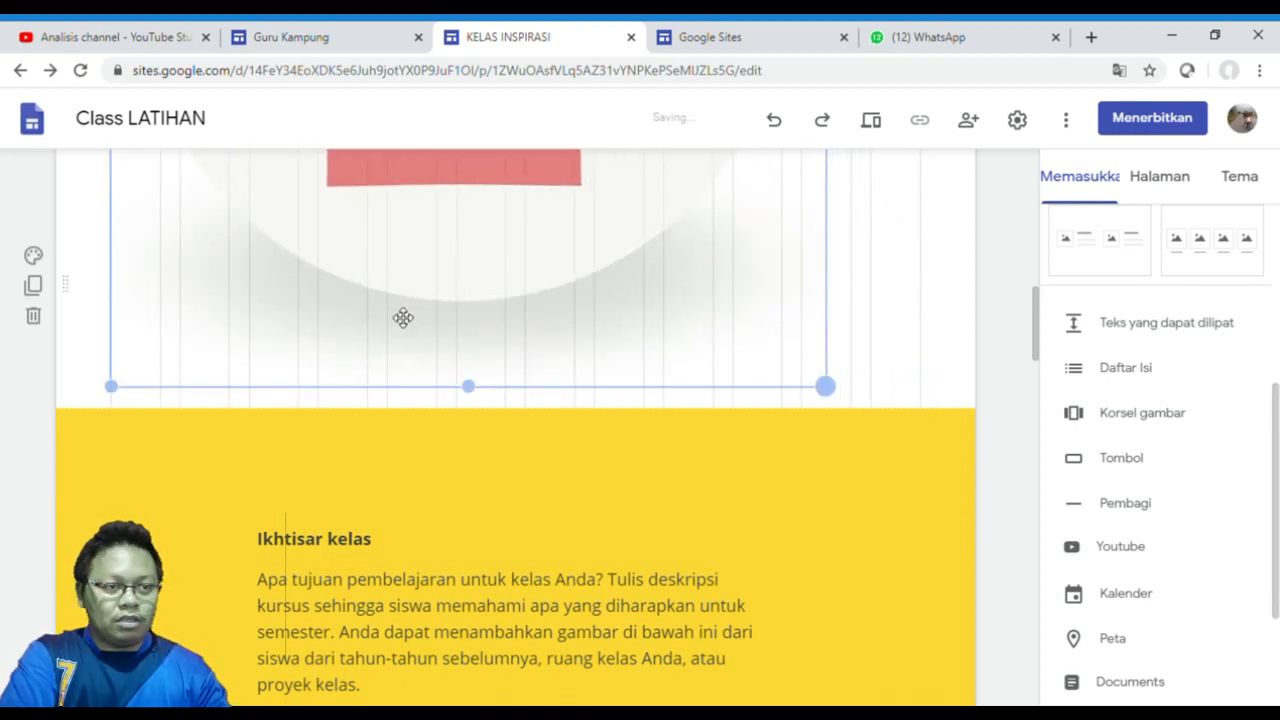
drag(403, 319, 407, 326)
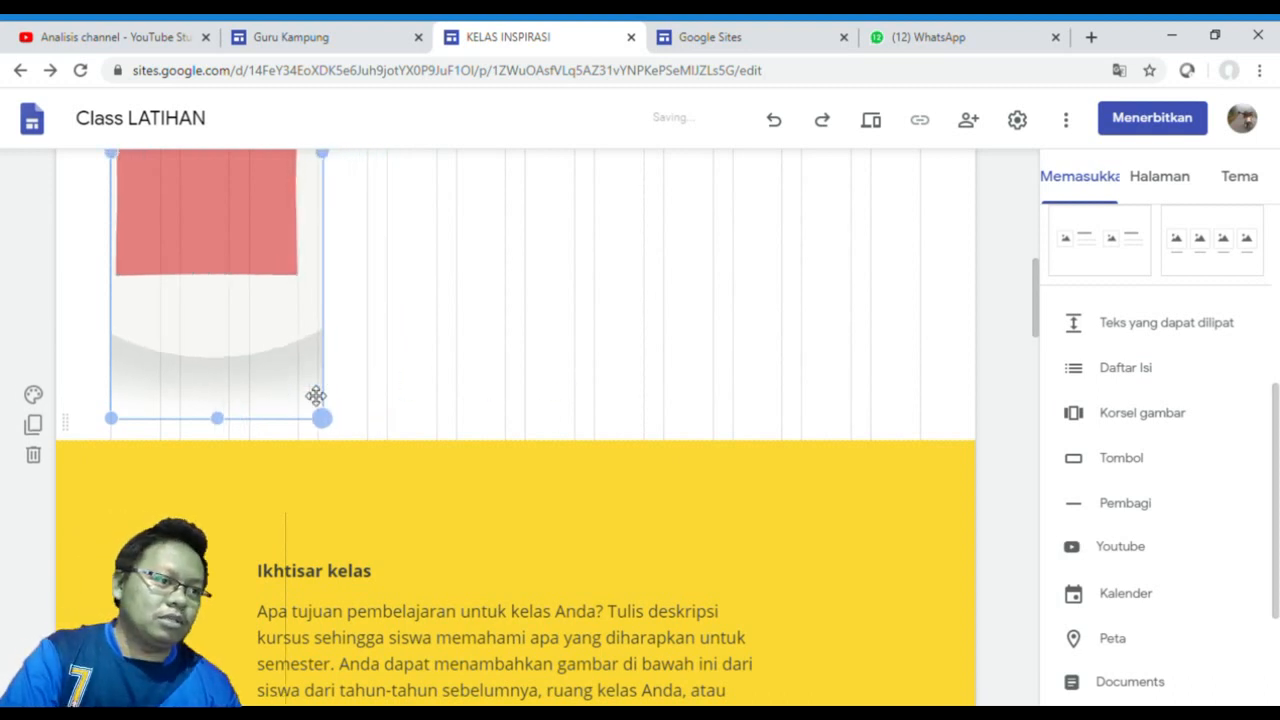
drag(316, 396, 308, 394)
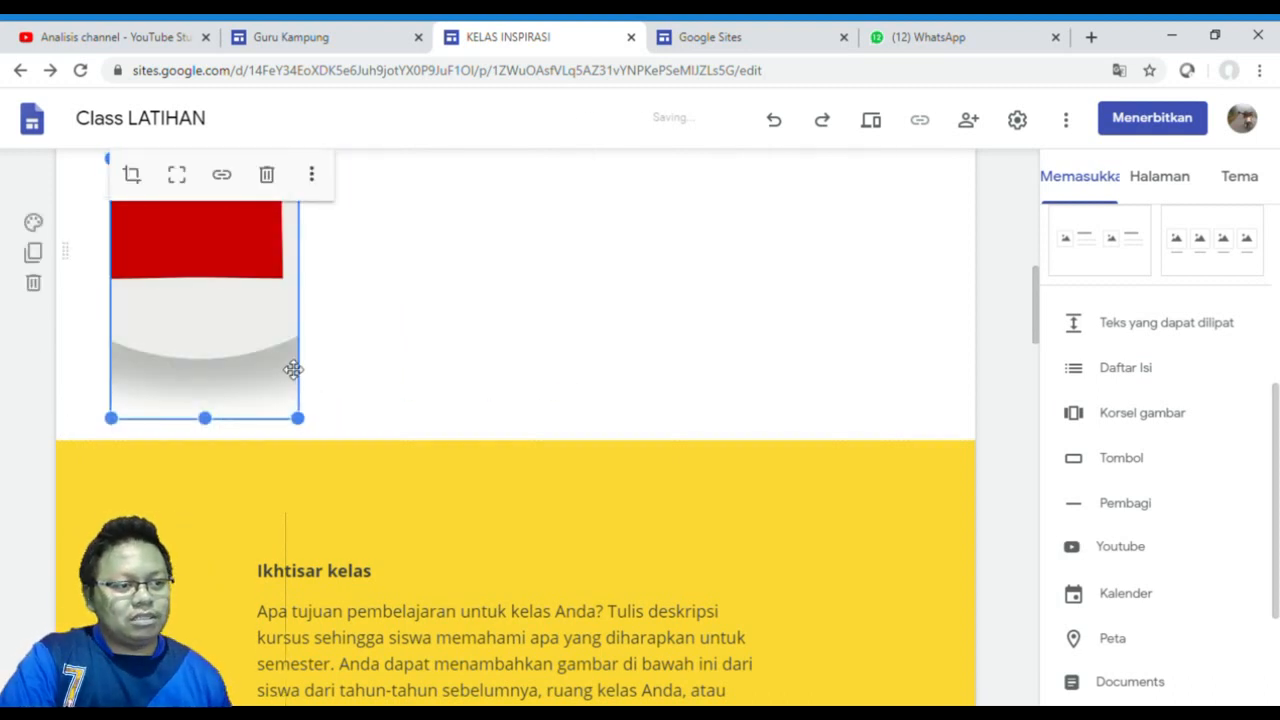
scroll(292, 368, up, 4)
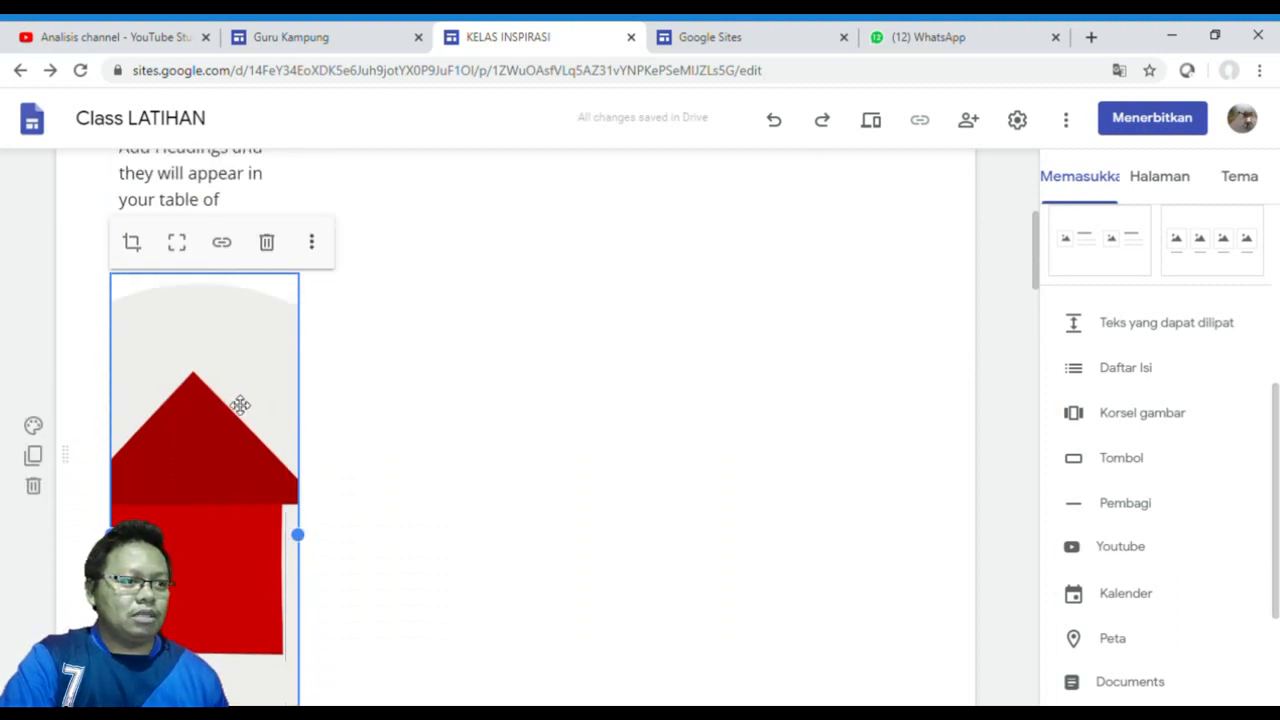
scroll(286, 386, down, 2)
scroll(215, 348, up, 1)
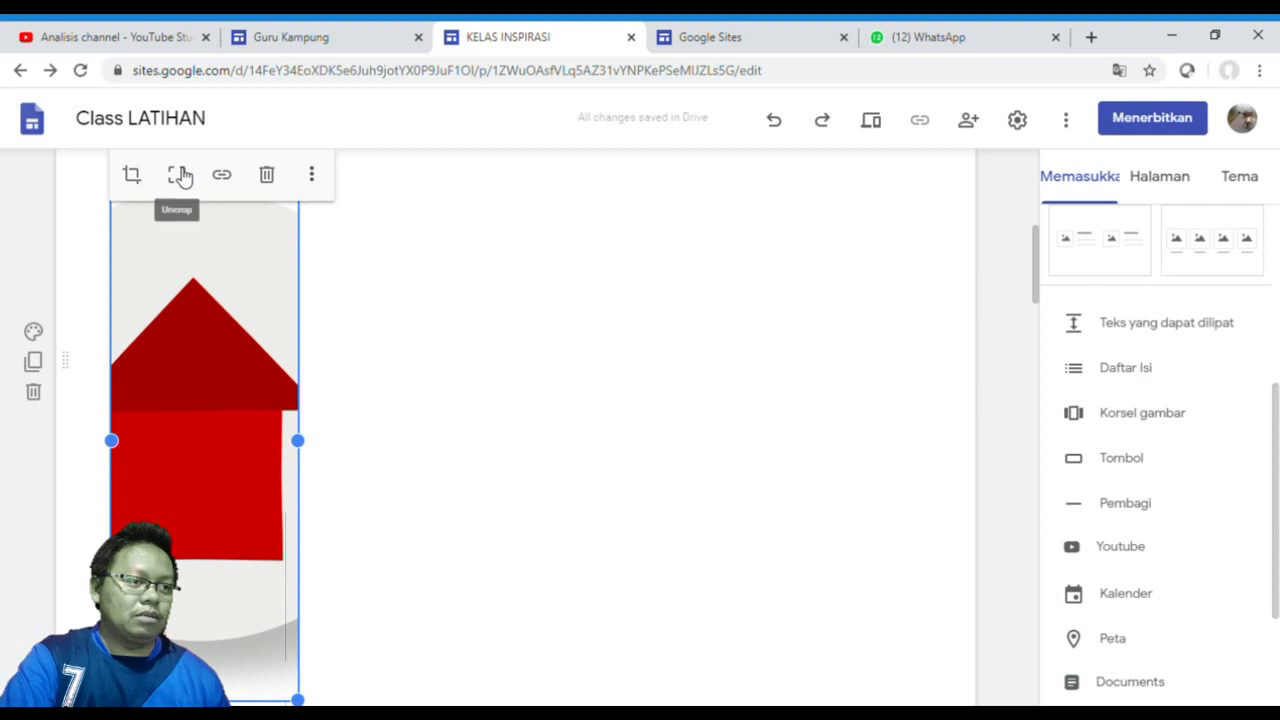
click(181, 176)
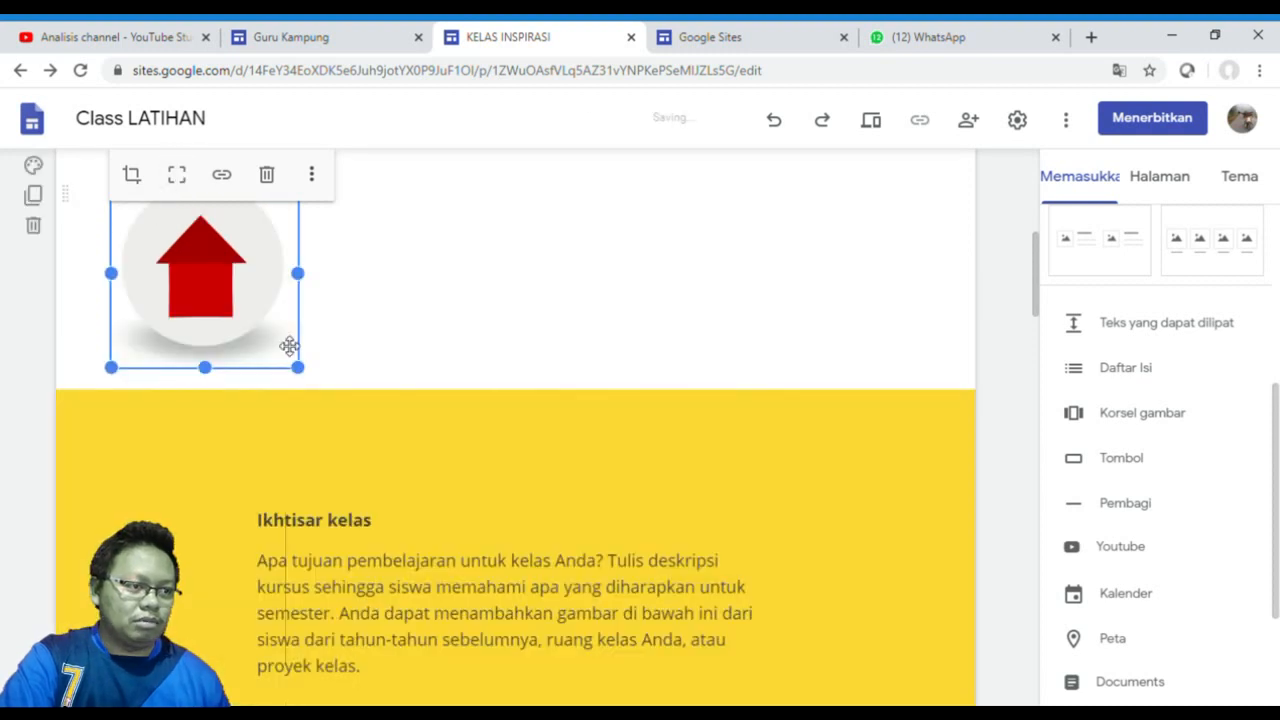
Shrink the uncropped house icon further to a small menu-icon size, keeping it under the table of contents
scroll(297, 357, up, 2)
drag(297, 555, 164, 408)
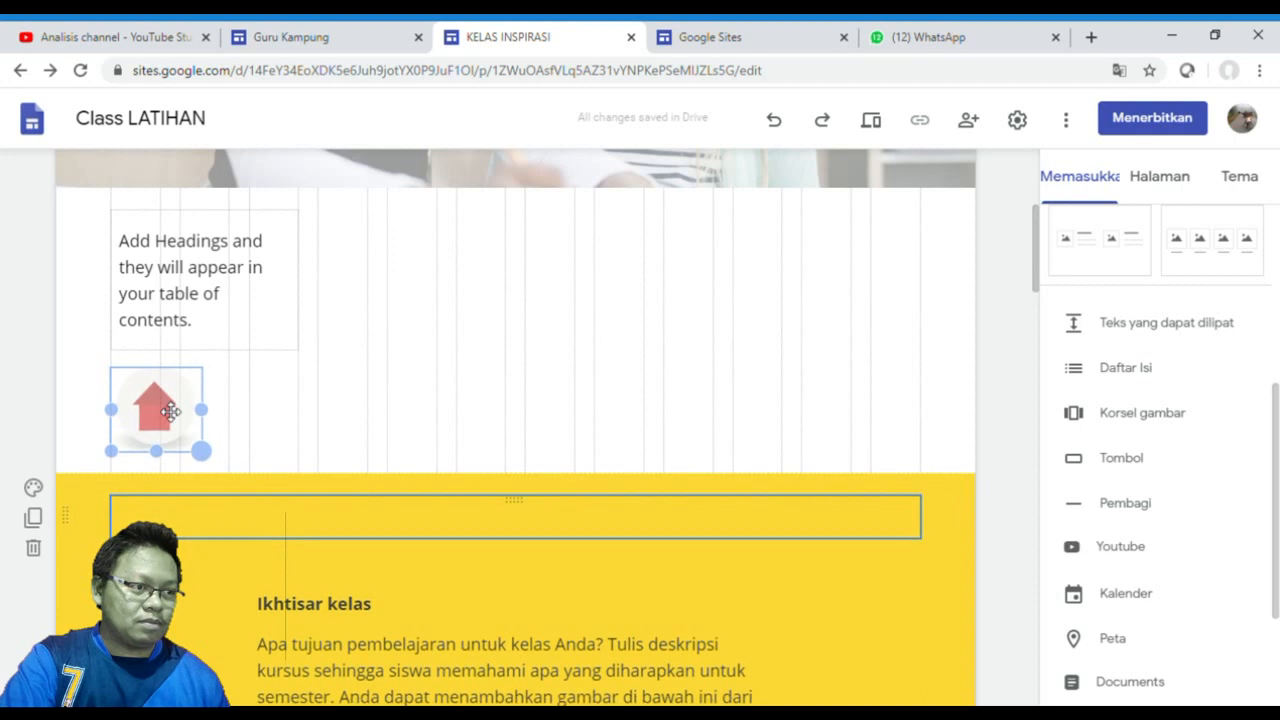
drag(160, 401, 165, 403)
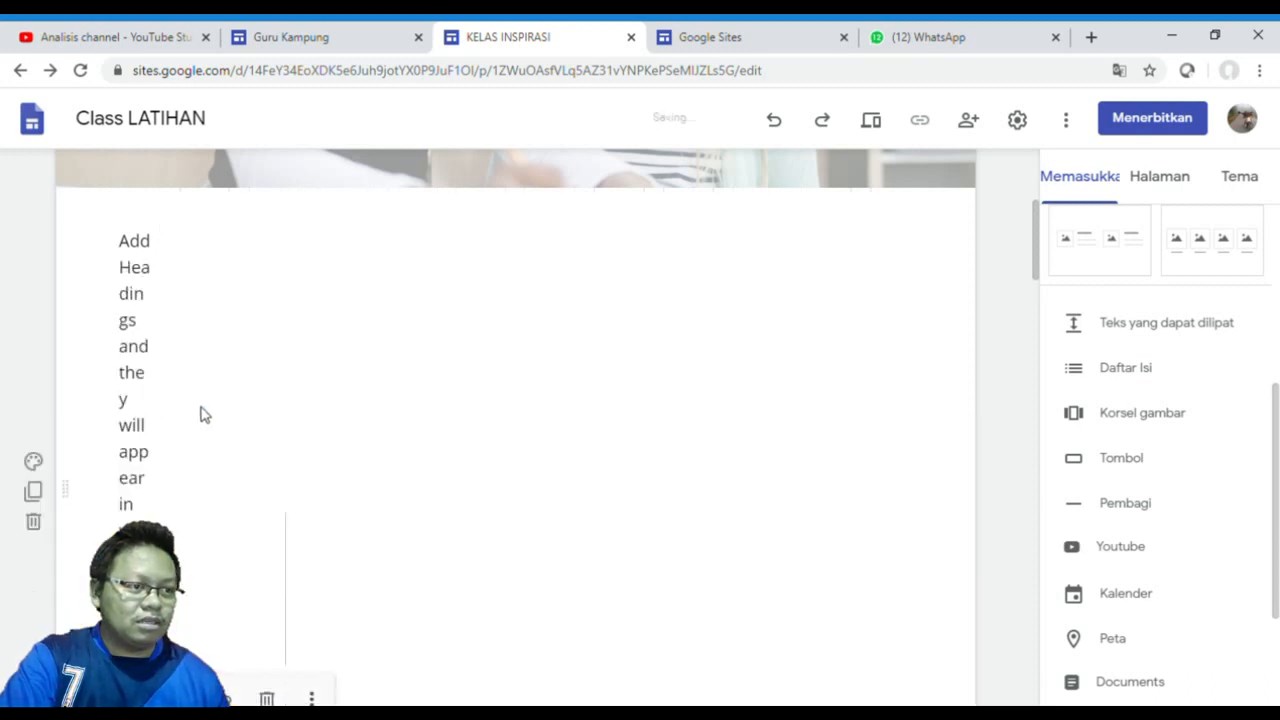
Move the house icon up beside the table of contents text and delete the table of contents from the section
scroll(200, 414, down, 2)
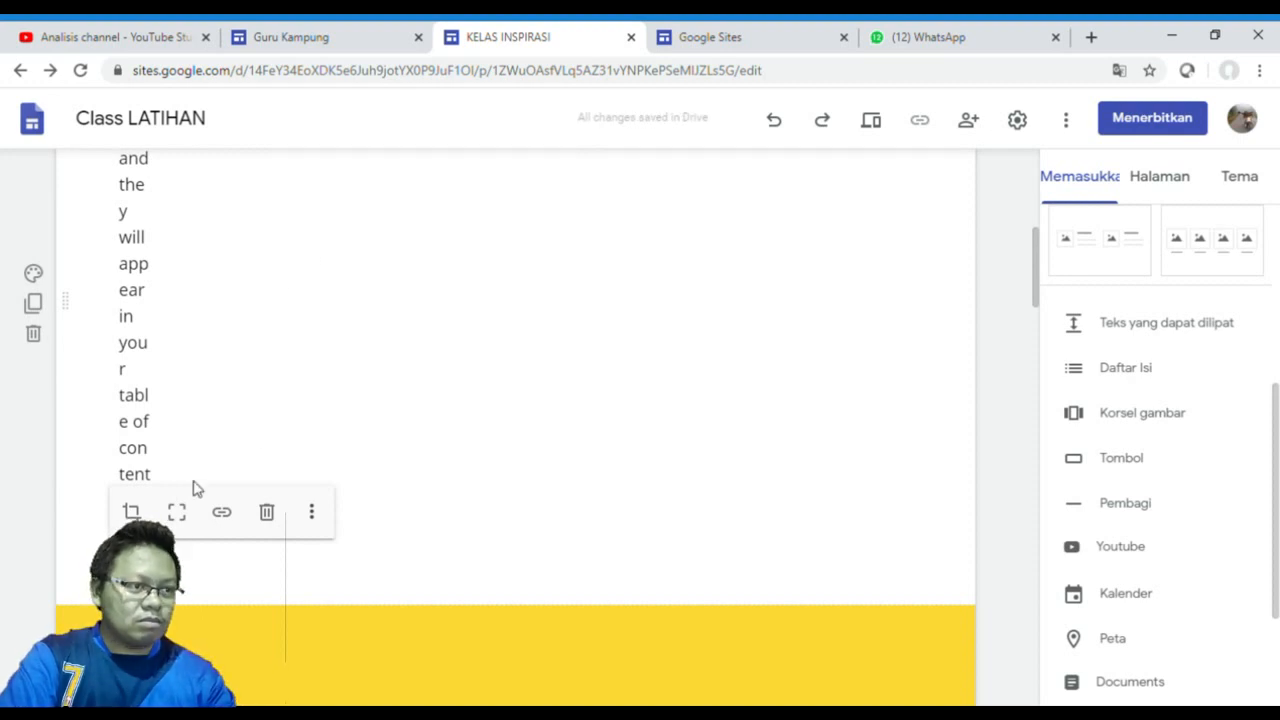
drag(182, 543, 280, 291)
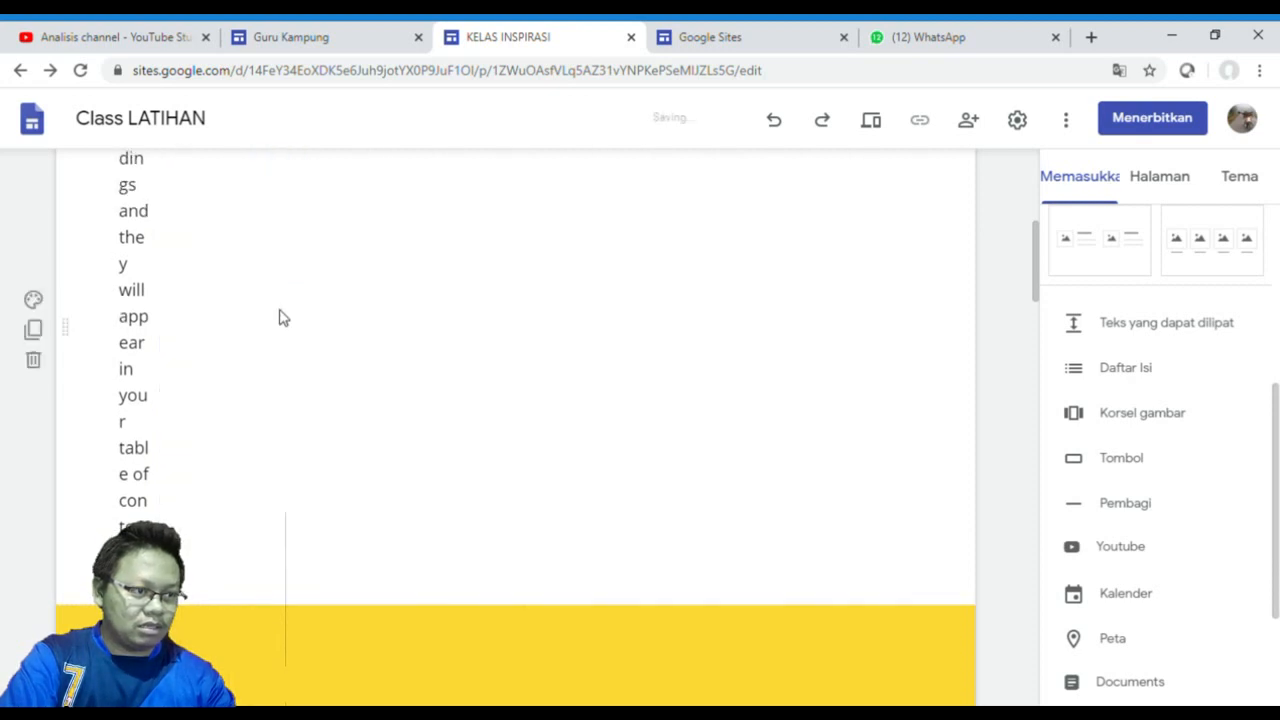
click(156, 507)
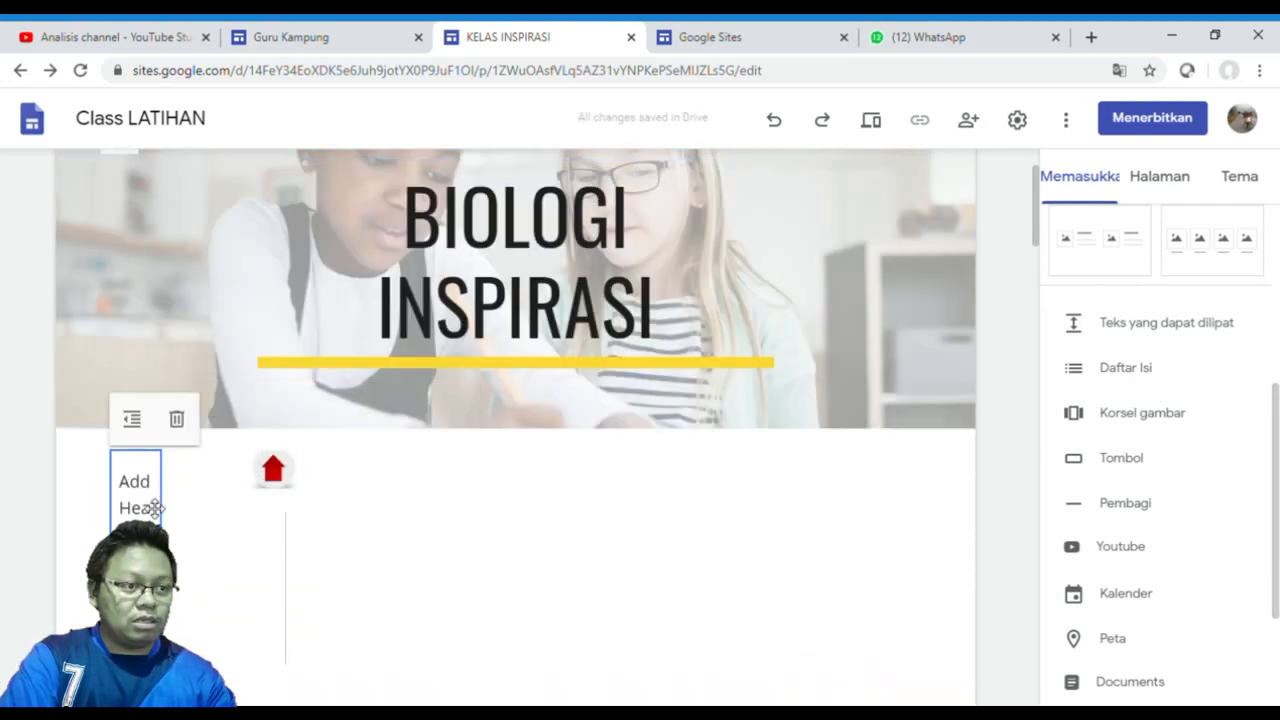
click(177, 420)
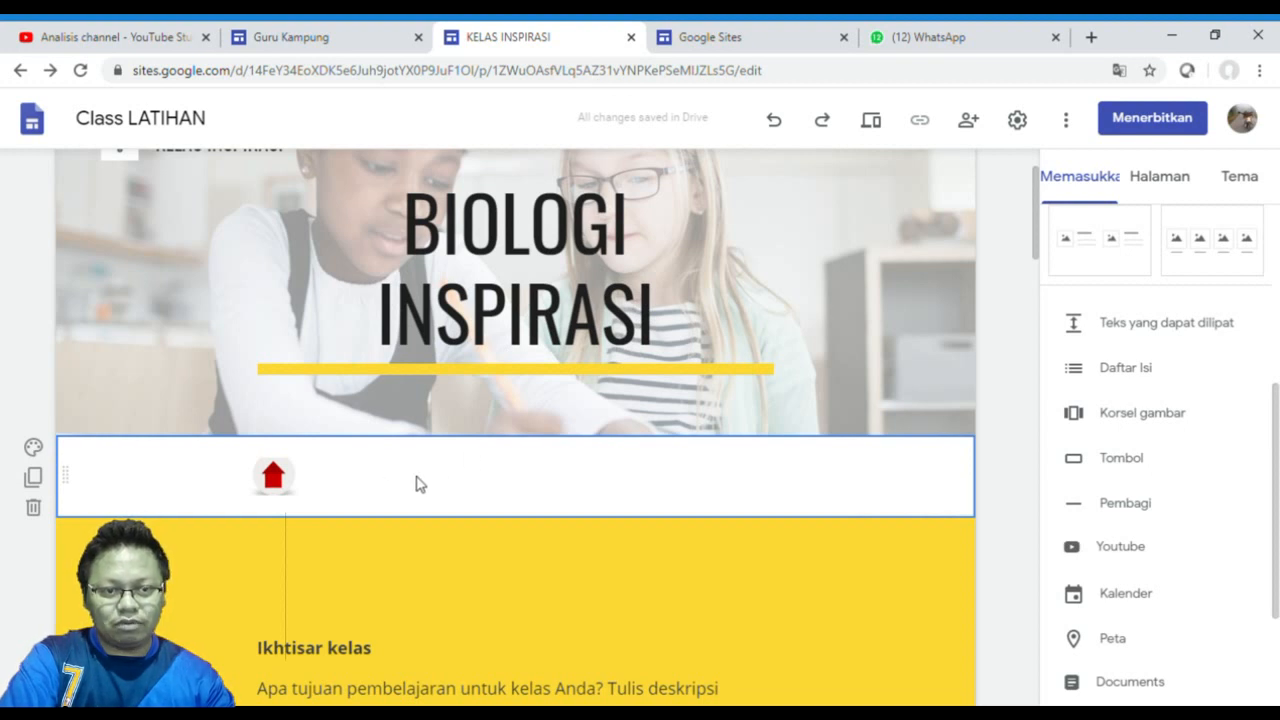
Open the Google image search to add another picture to the house icon's section
double_click(937, 473)
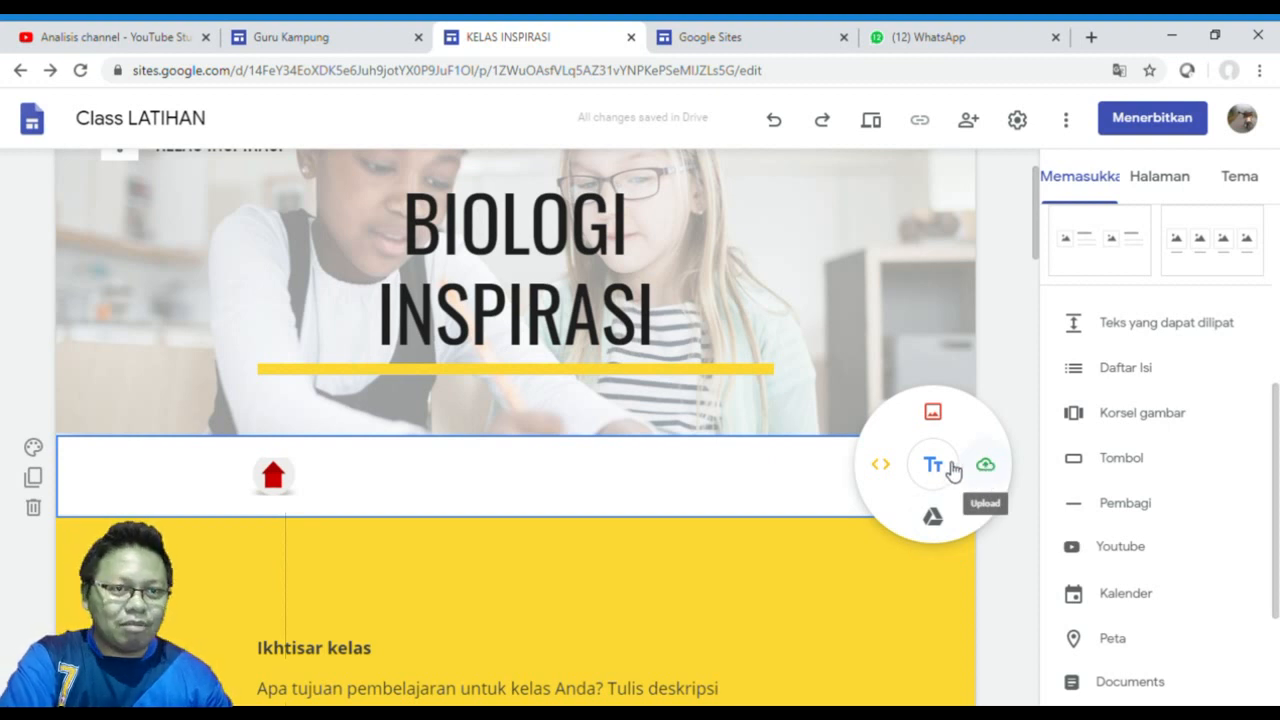
click(933, 414)
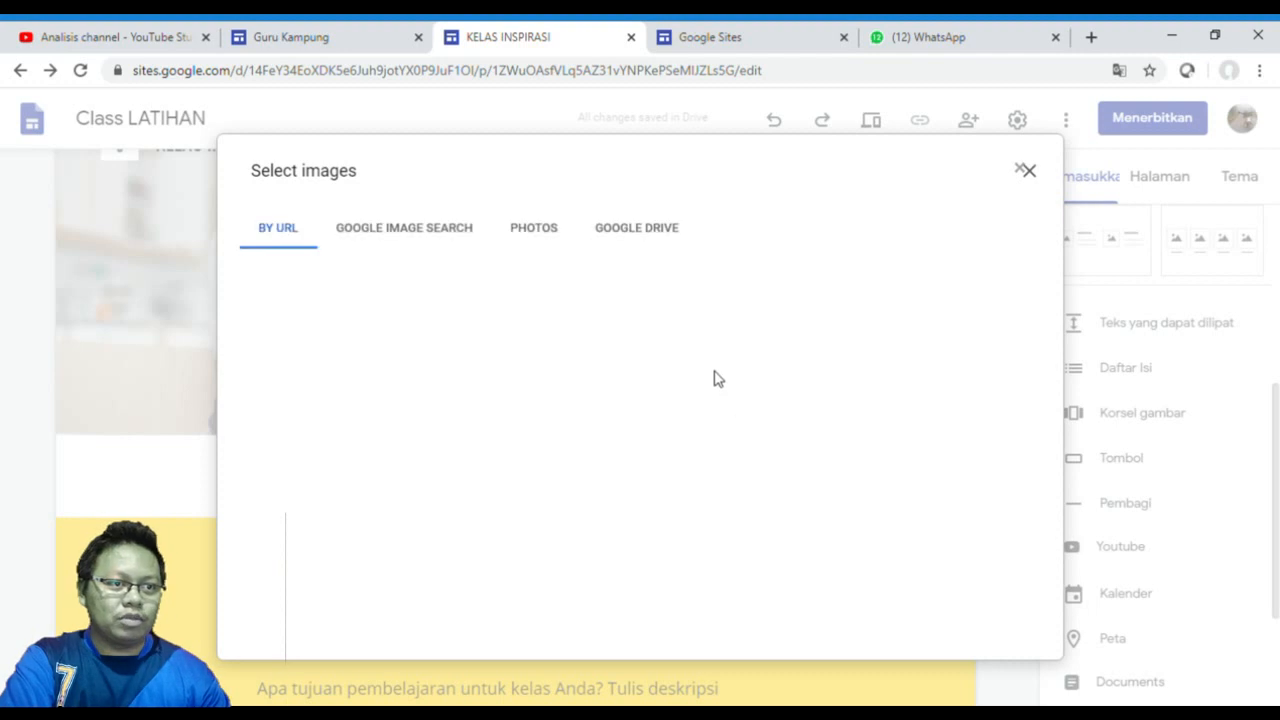
click(435, 249)
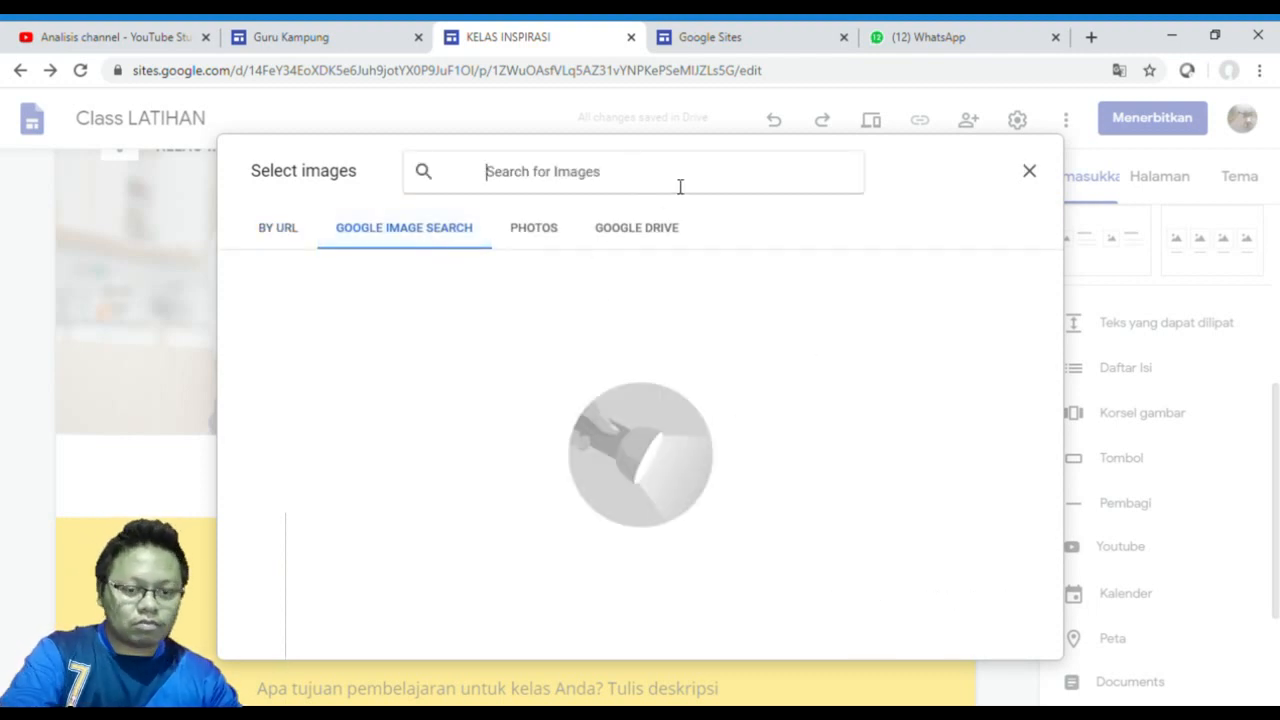
text(men)
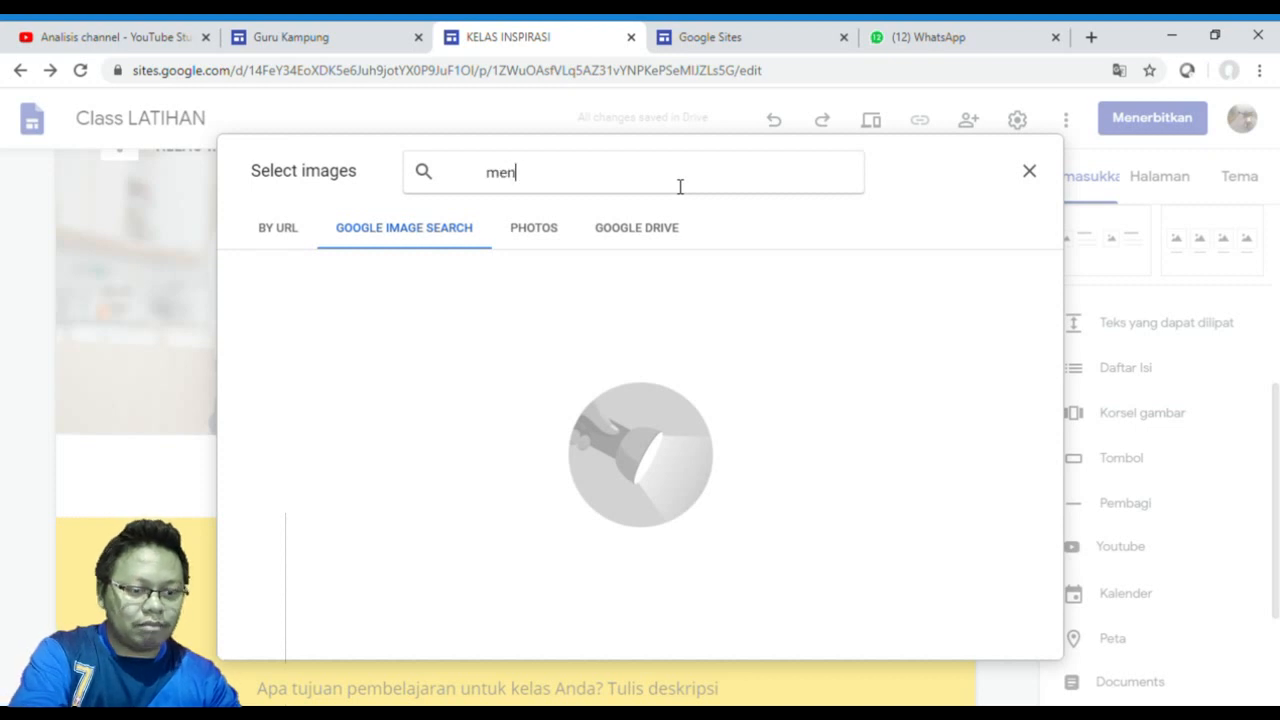
text(u)
key(BackSpace)
key(BackSpace)
key(BackSpace)
key(BackSpace)
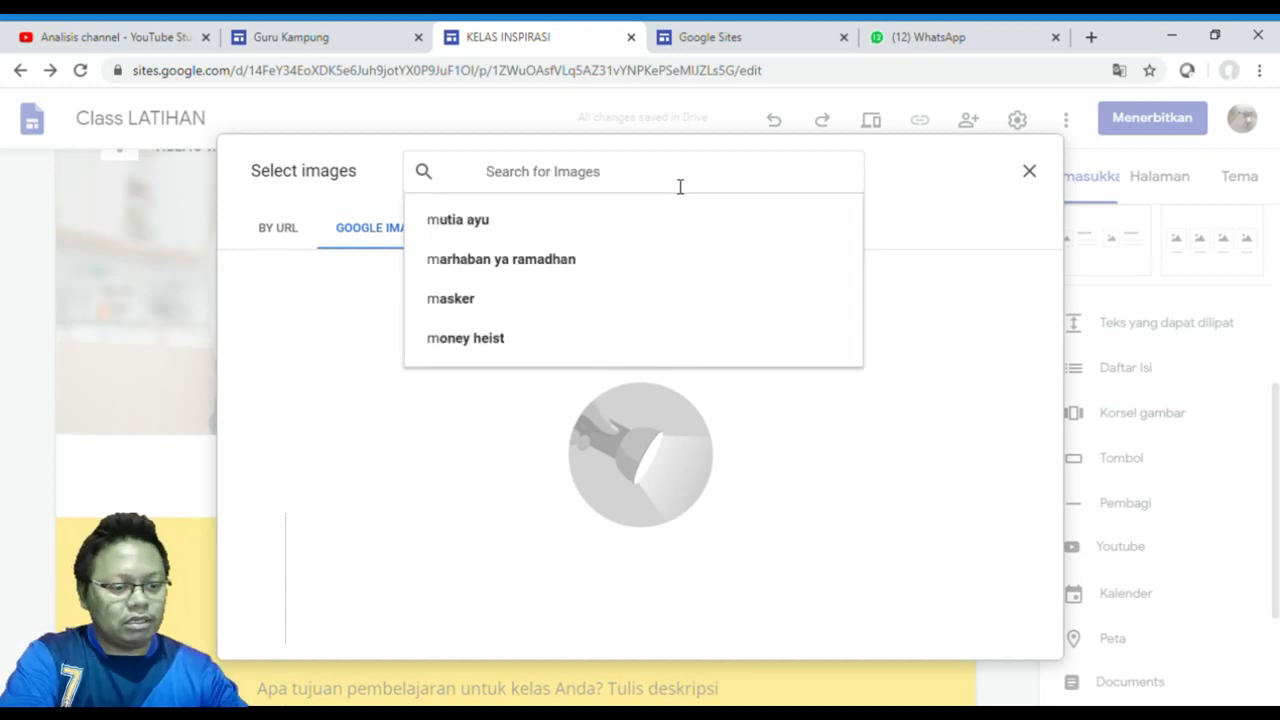
Search the images for "icon menu" and insert the teal circle with the white four-square grid
text(icon menu)
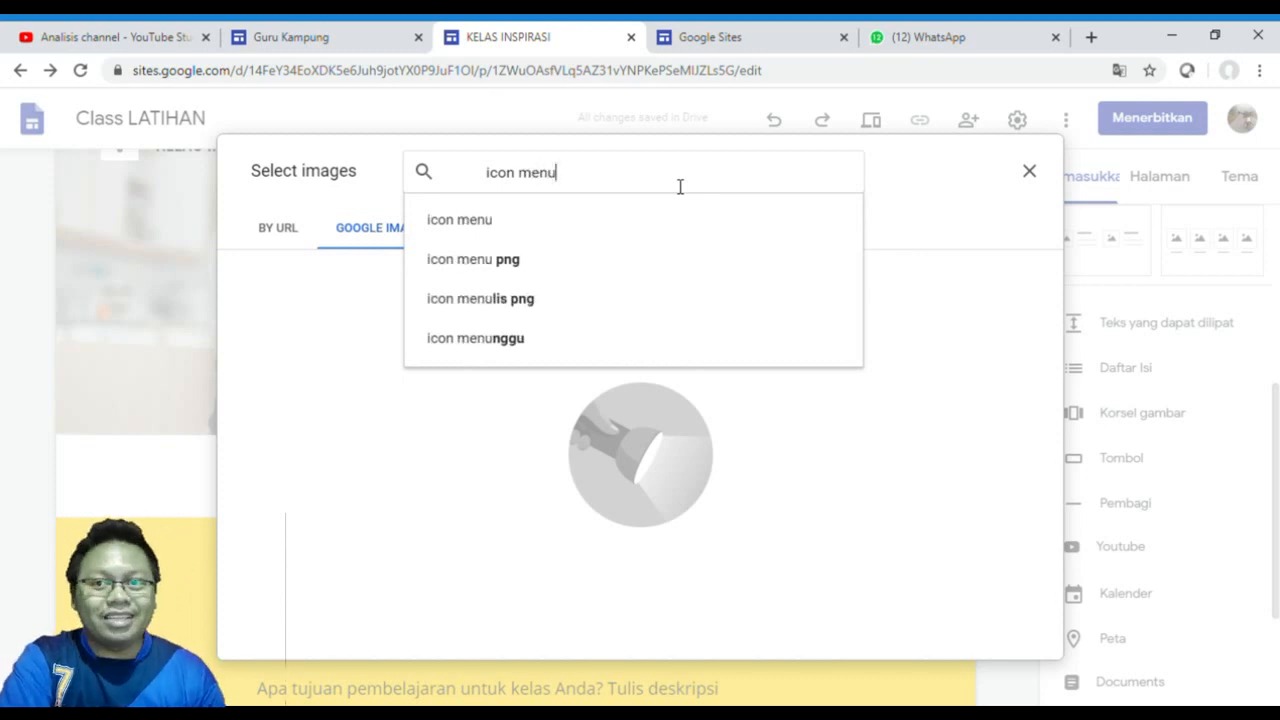
click(759, 220)
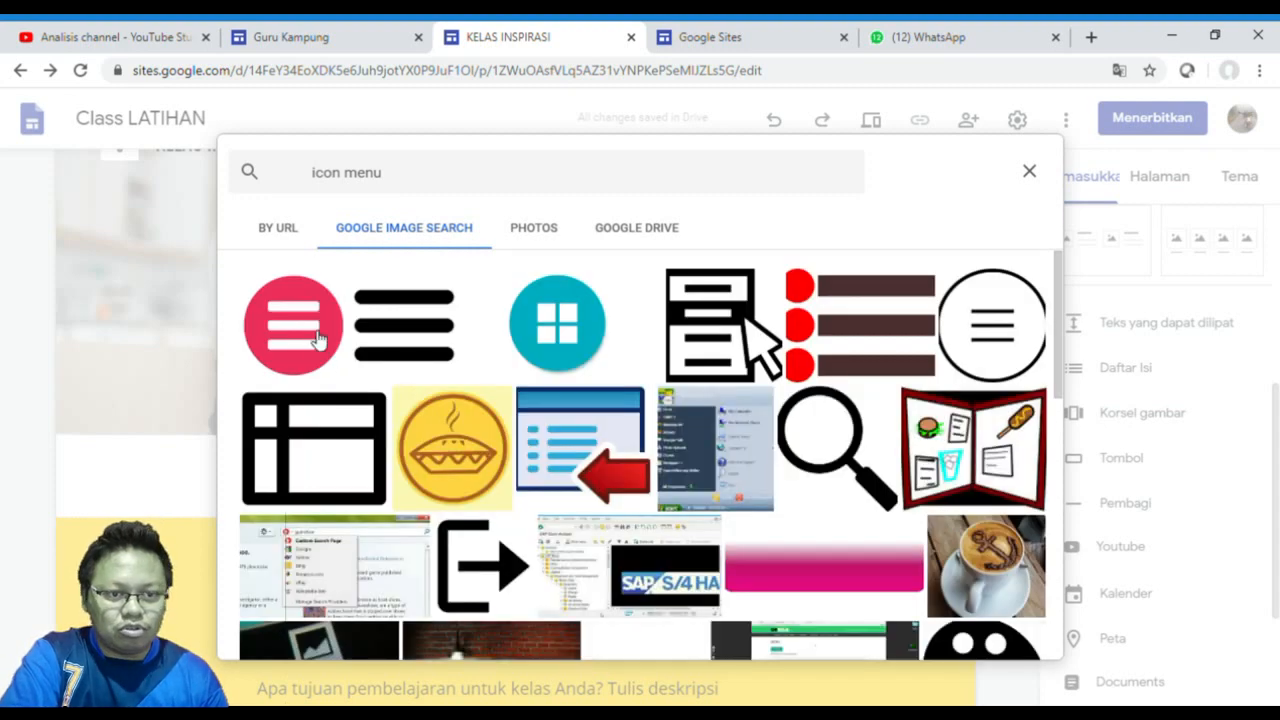
click(588, 336)
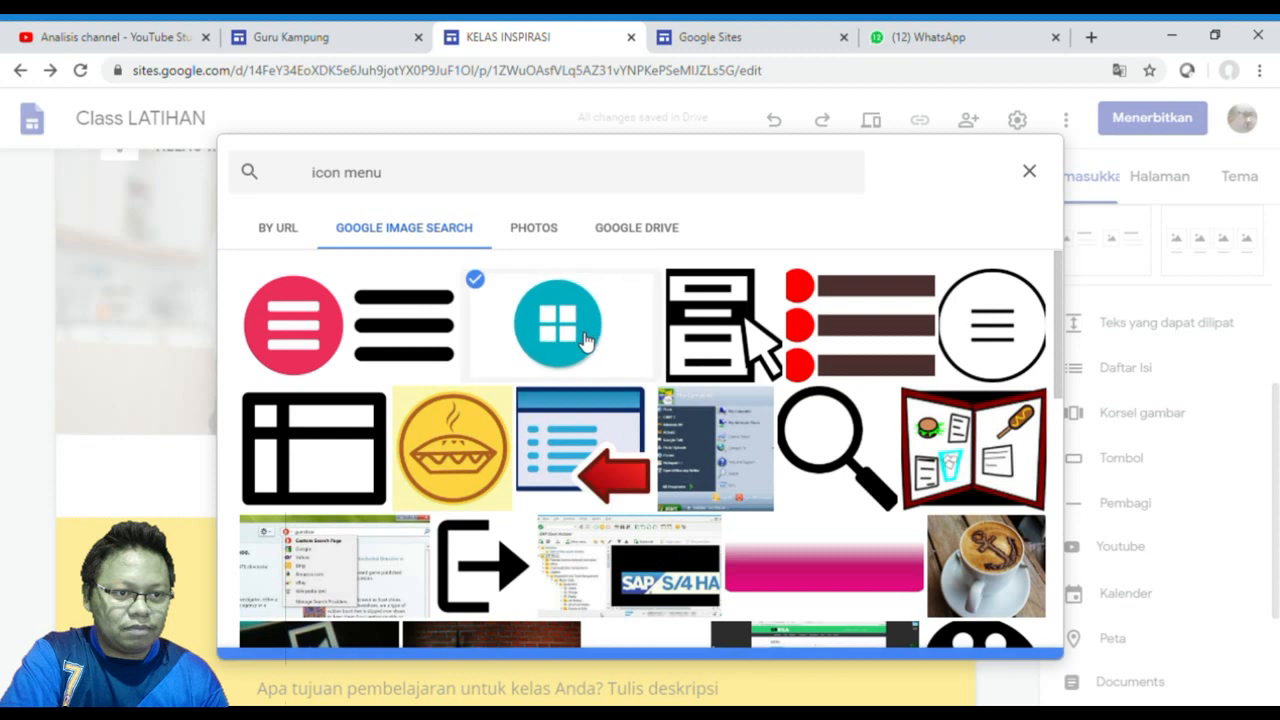
click(1000, 630)
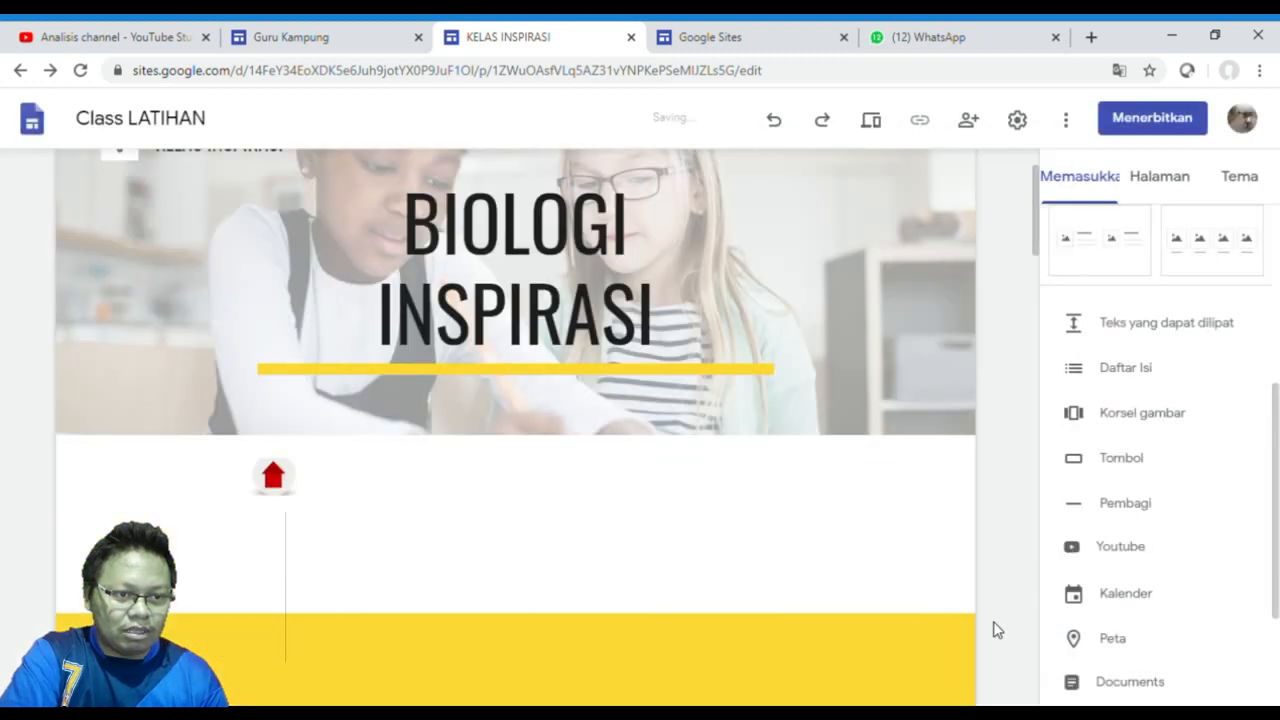
Move the teal grid icon up into the house icon's row and shrink it to about the same size
drag(922, 592, 702, 477)
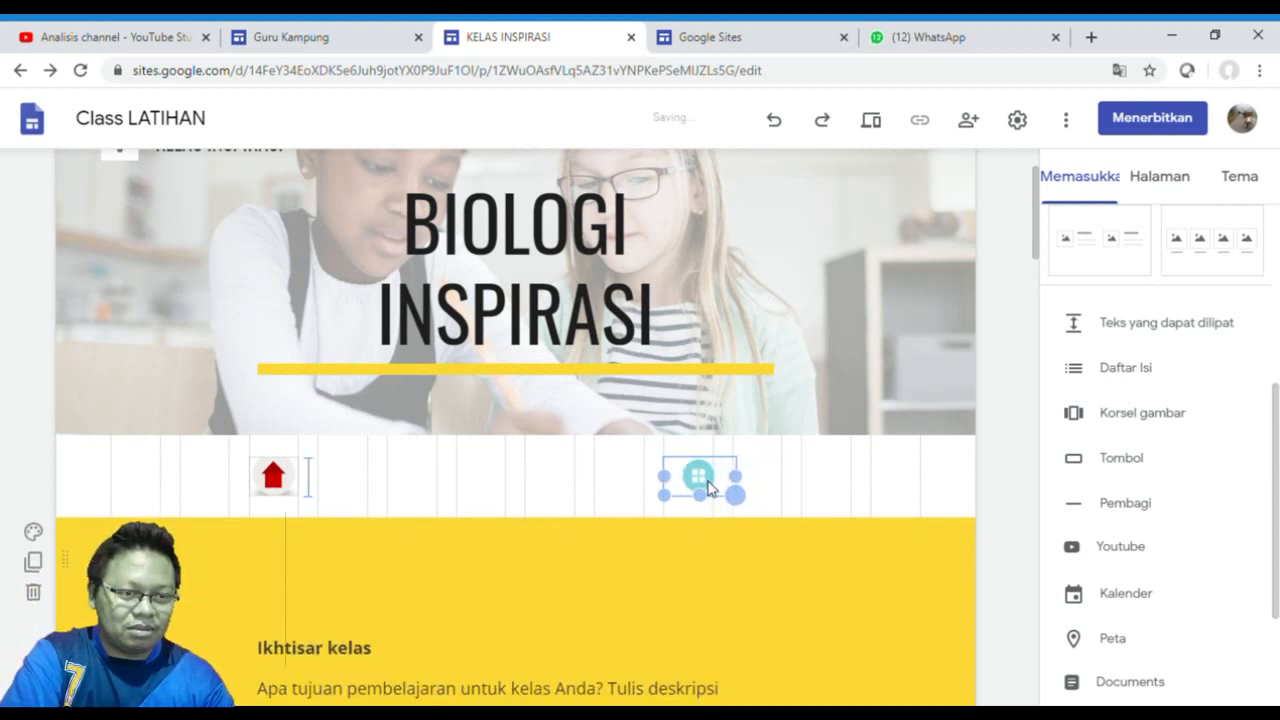
drag(726, 527, 726, 527)
click(737, 430)
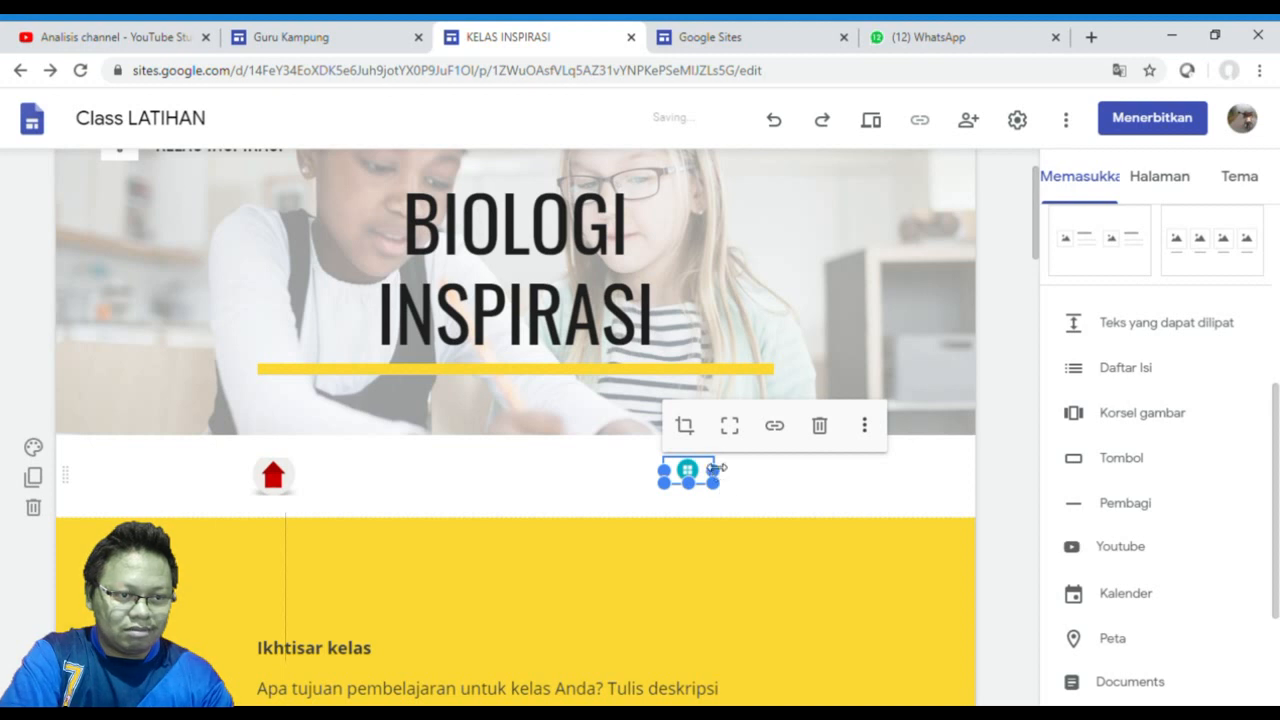
drag(718, 488, 762, 505)
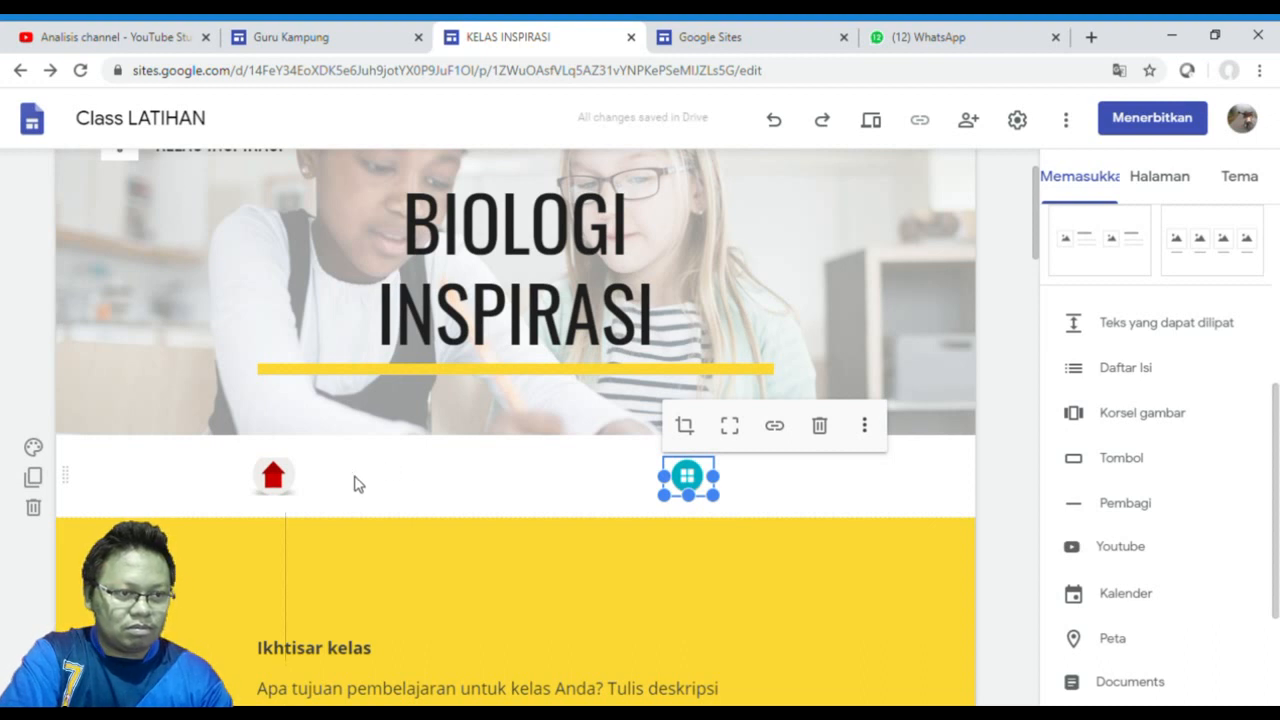
Place the teal grid icon directly beside the house icon and check the page in the phone preview
drag(697, 492, 368, 482)
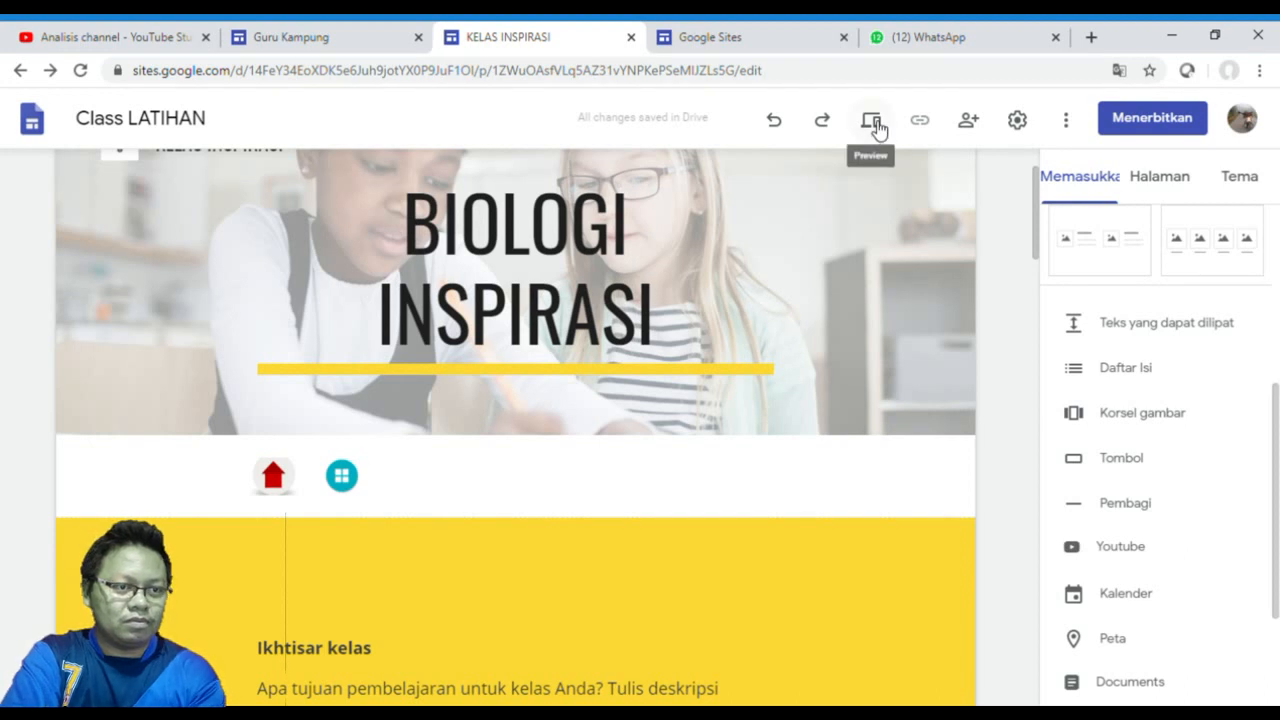
click(858, 158)
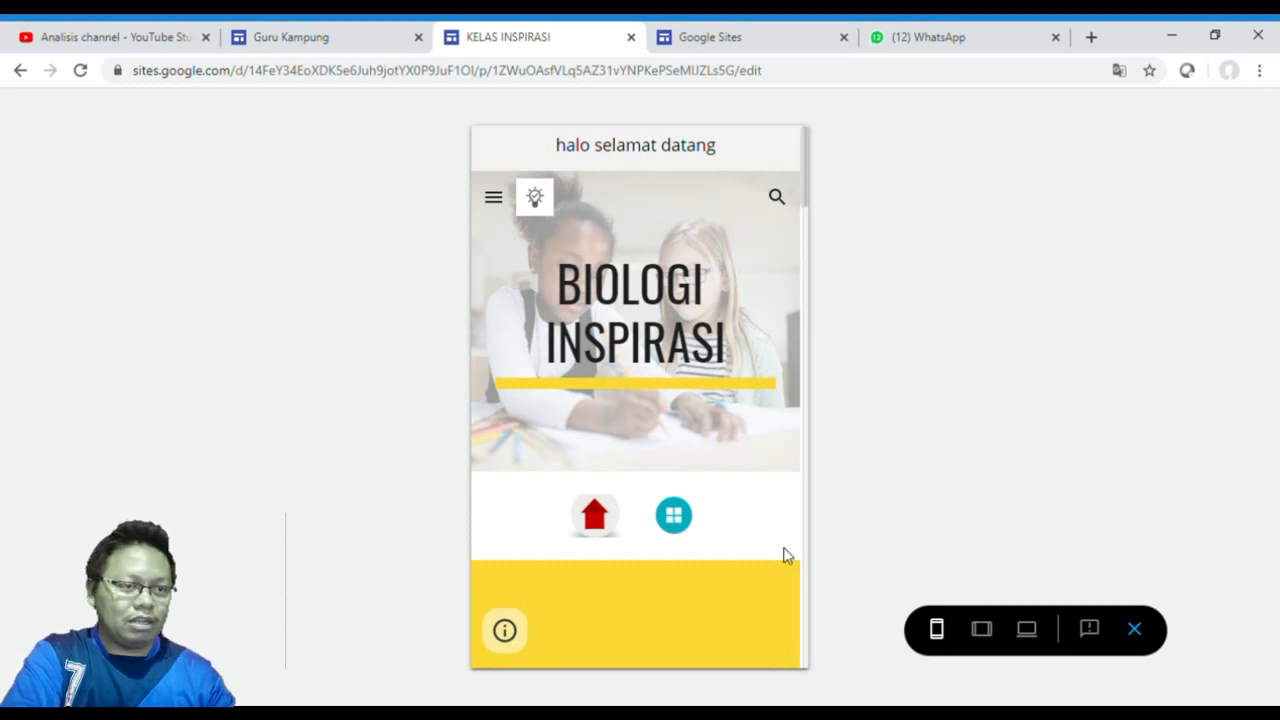
click(1135, 628)
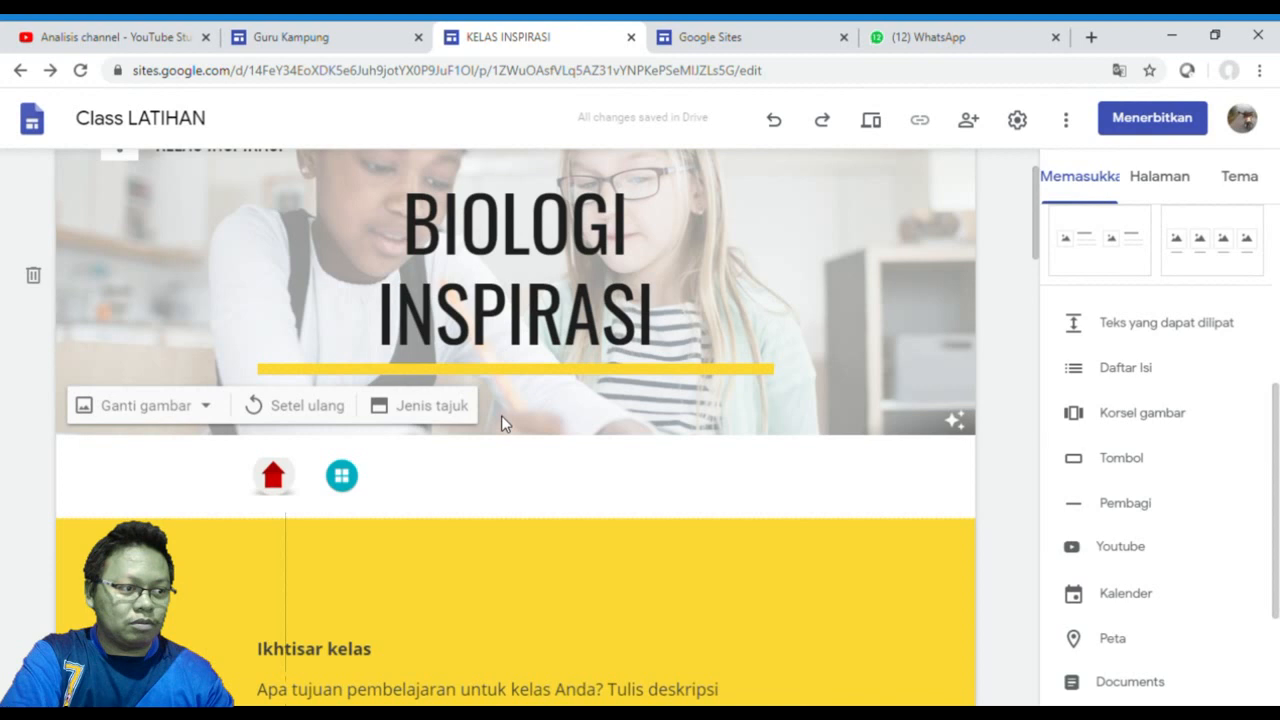
Delete the "Ikhtisar kelas" section, the two-image placeholder section and the blank sections below the icon row
scroll(501, 420, down, 2)
scroll(463, 451, down, 1)
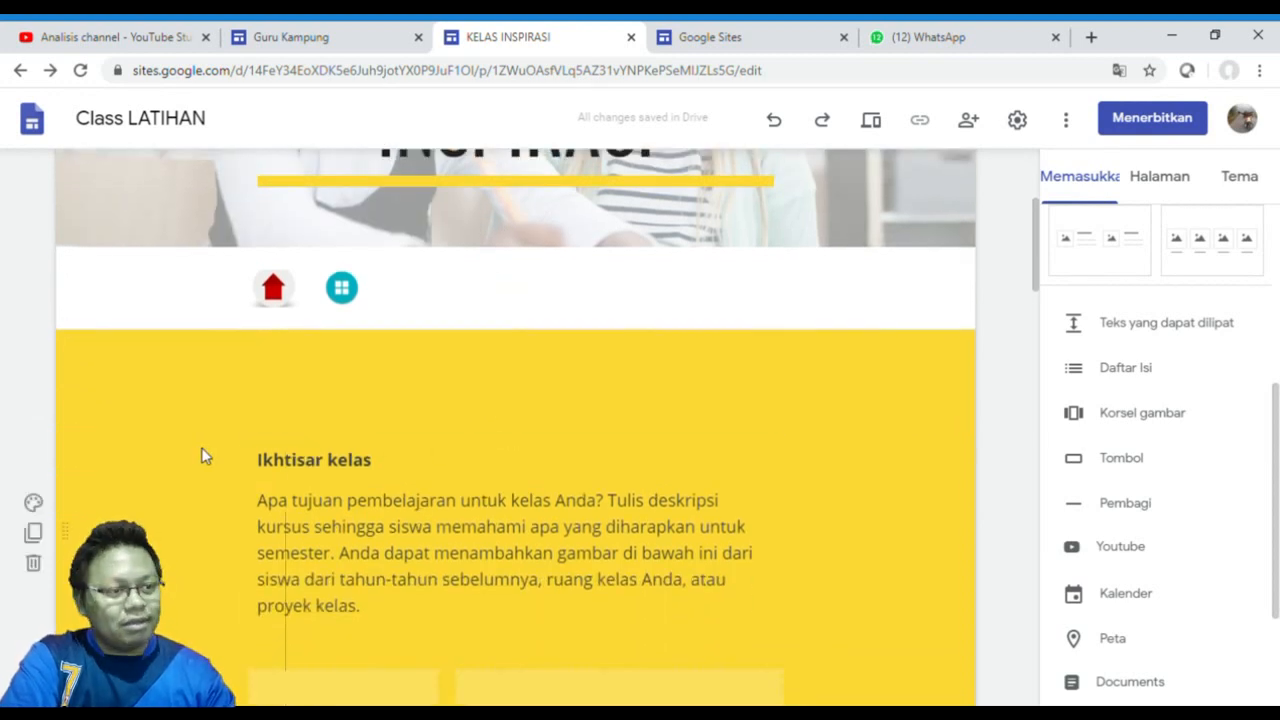
click(35, 566)
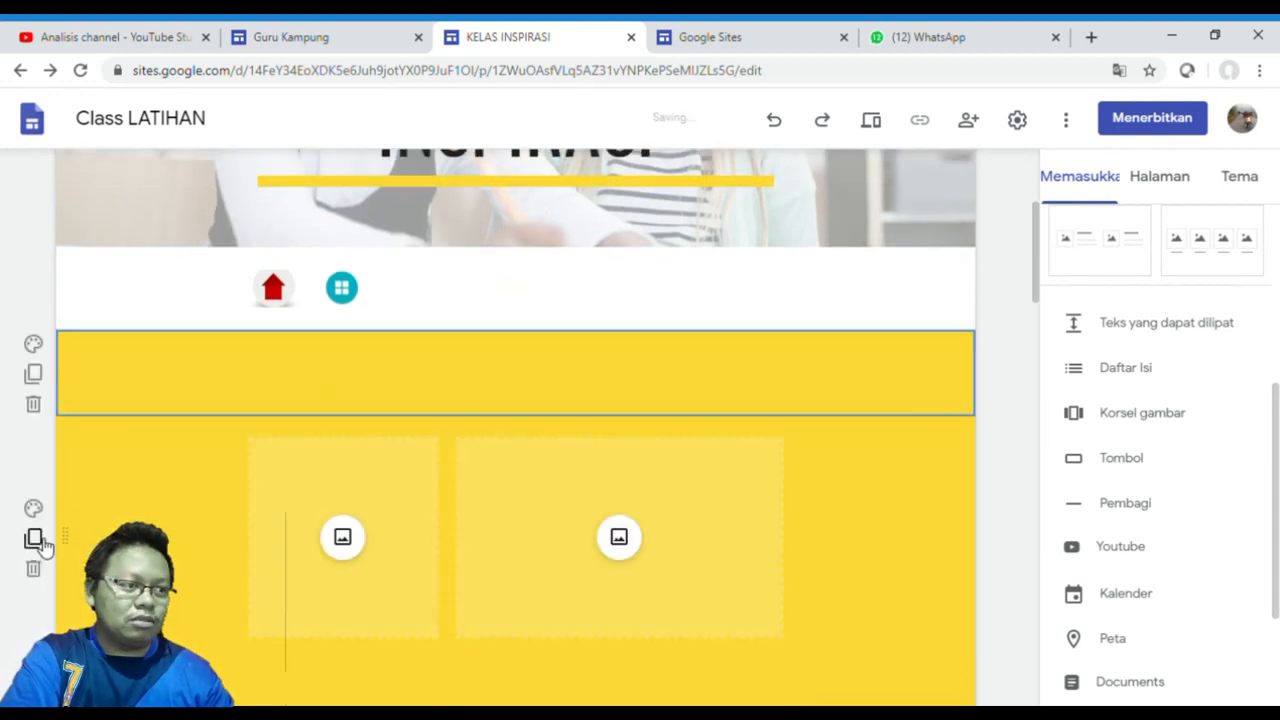
click(34, 405)
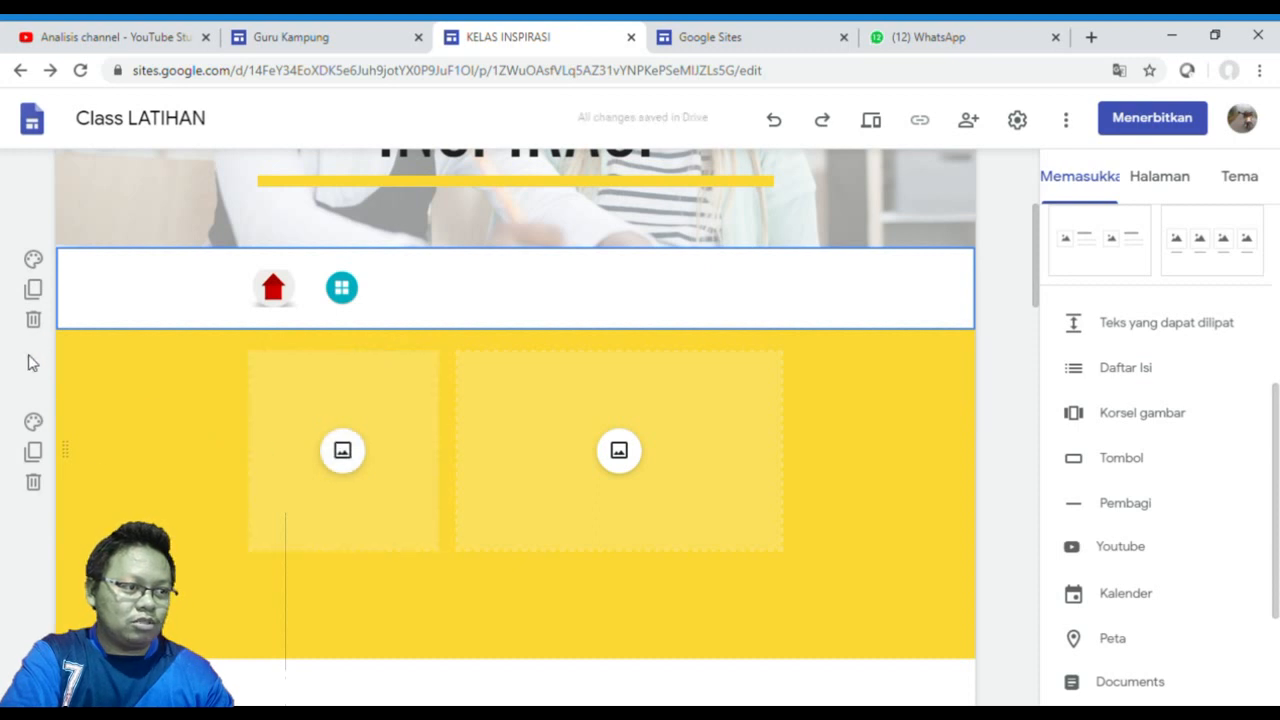
click(35, 484)
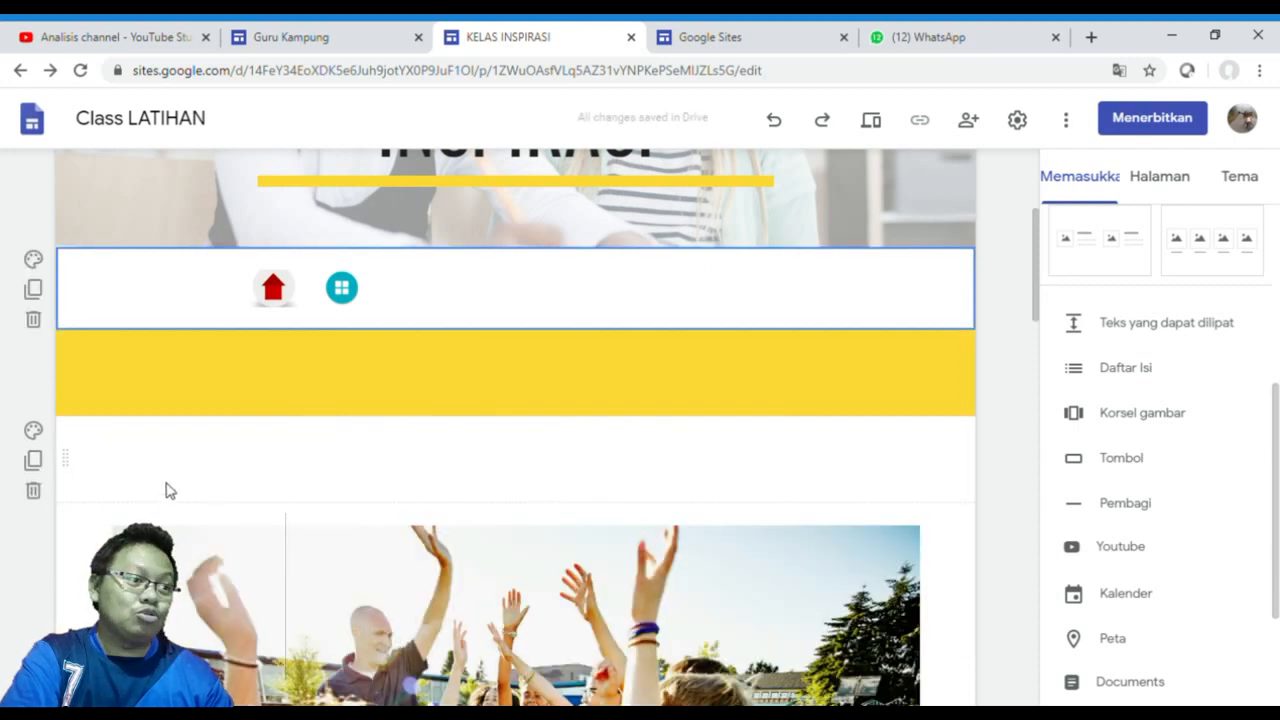
click(34, 491)
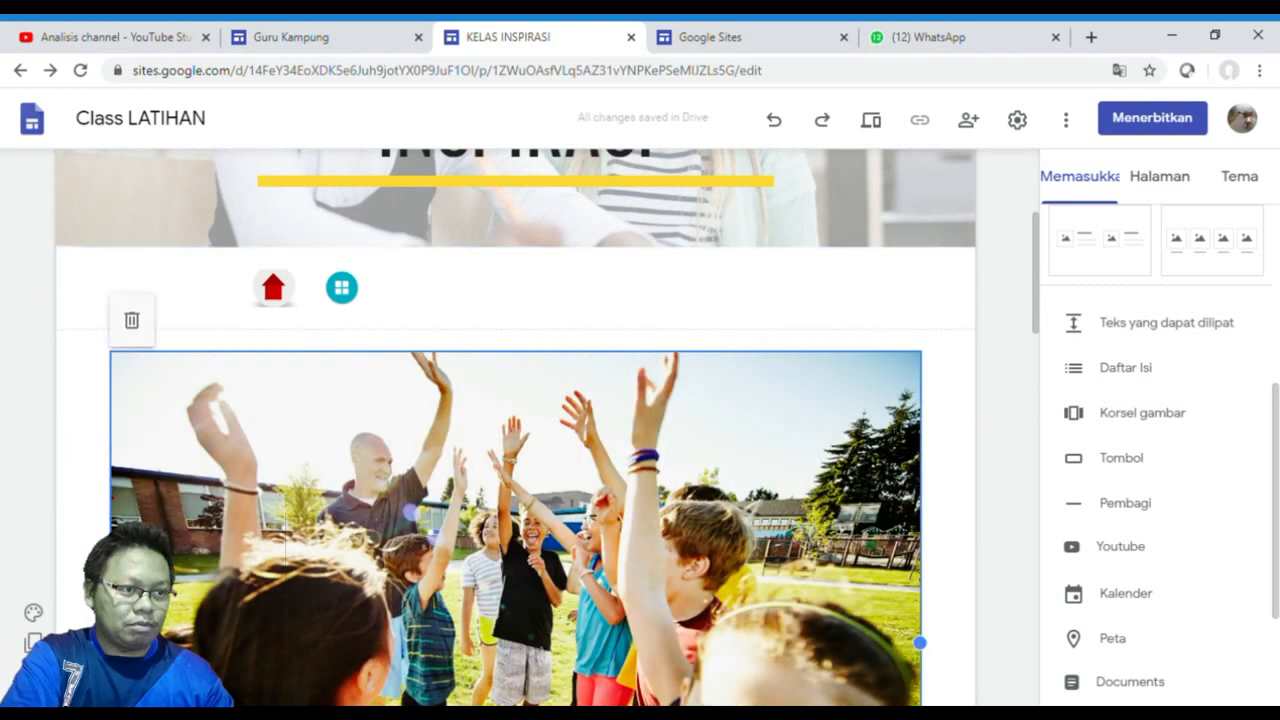
Delete the photo of children raising their hands, the "Tentang saya" section and the blank sections around them
click(131, 320)
click(40, 495)
click(34, 406)
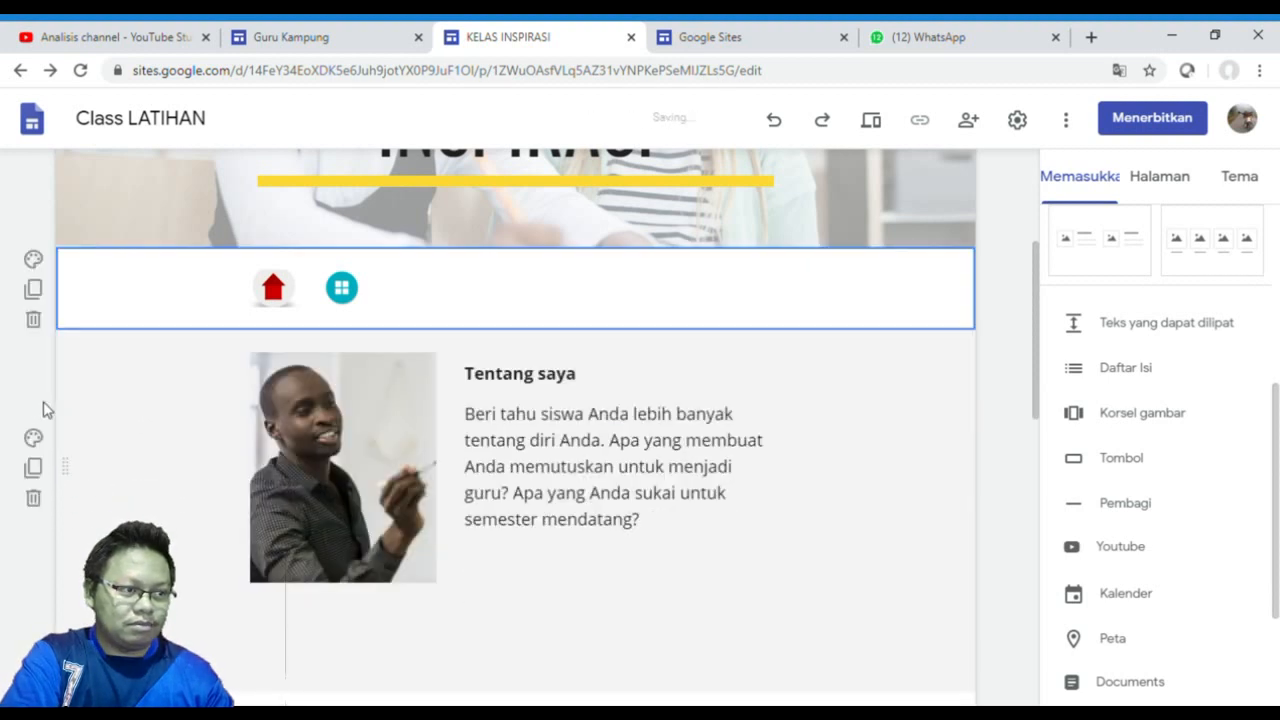
click(38, 497)
click(34, 493)
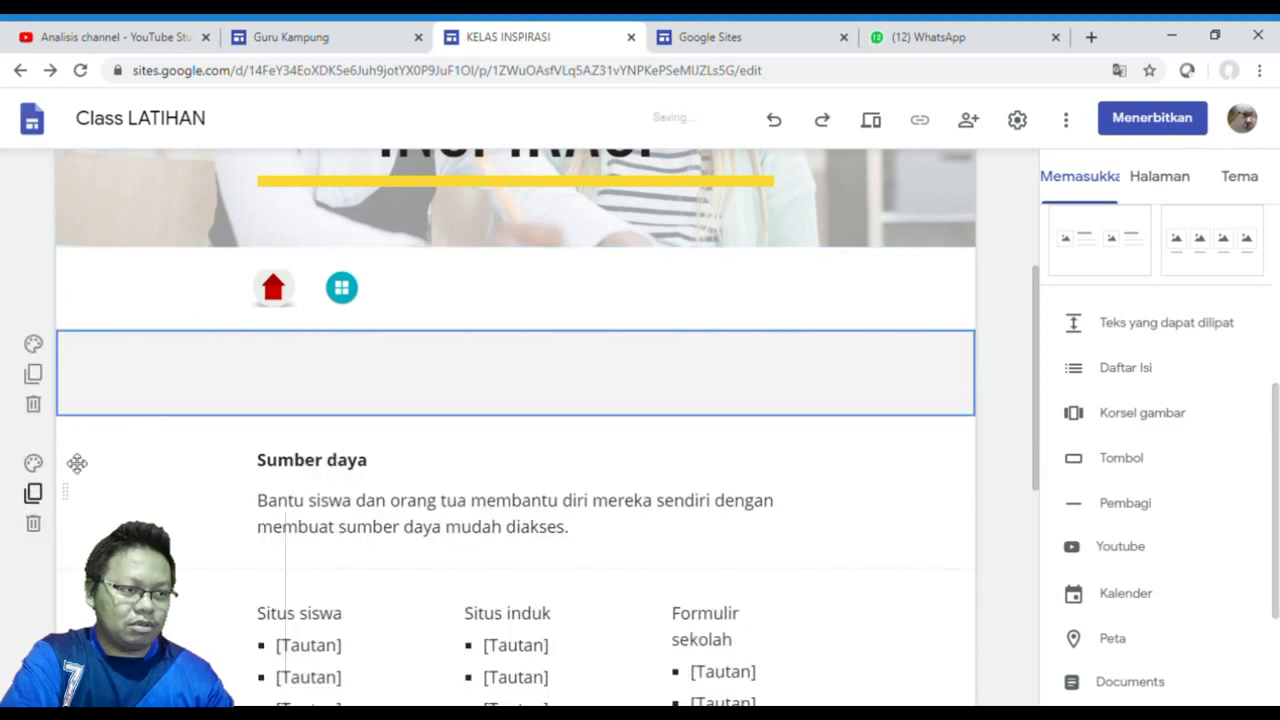
click(33, 404)
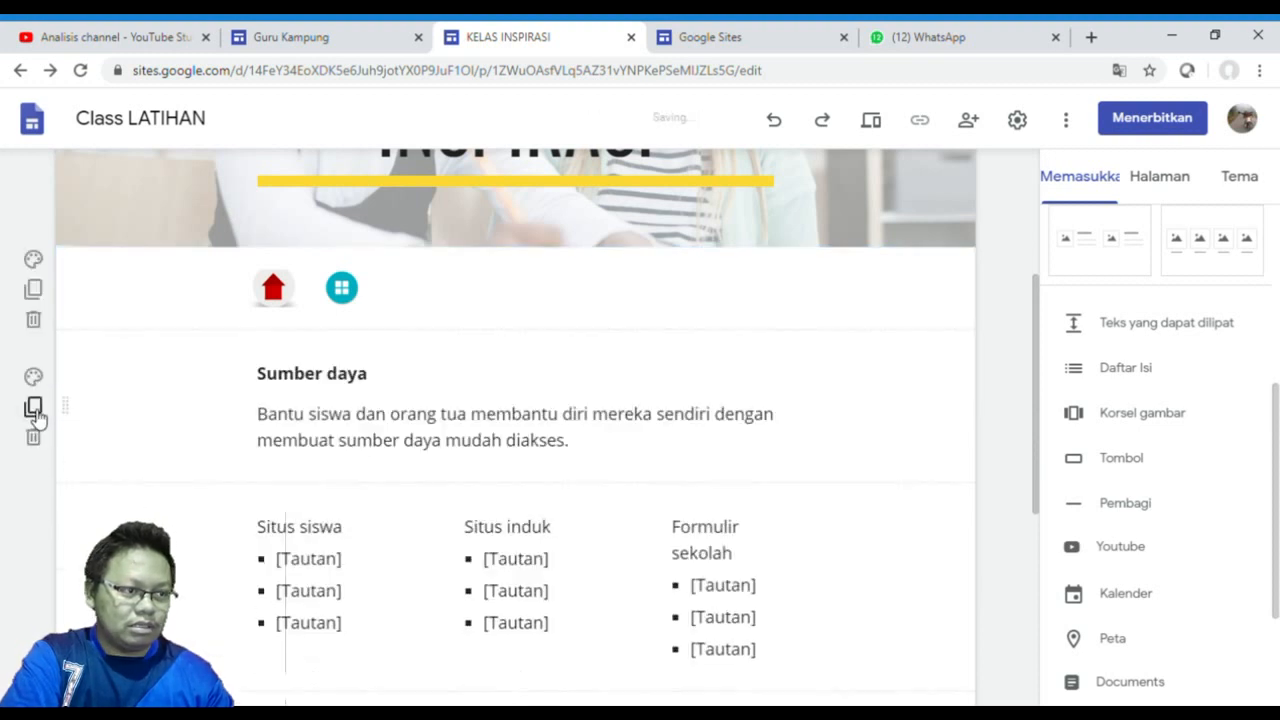
Delete the "Sumber daya" section, the three-column link list section and a blank section beneath it
click(33, 437)
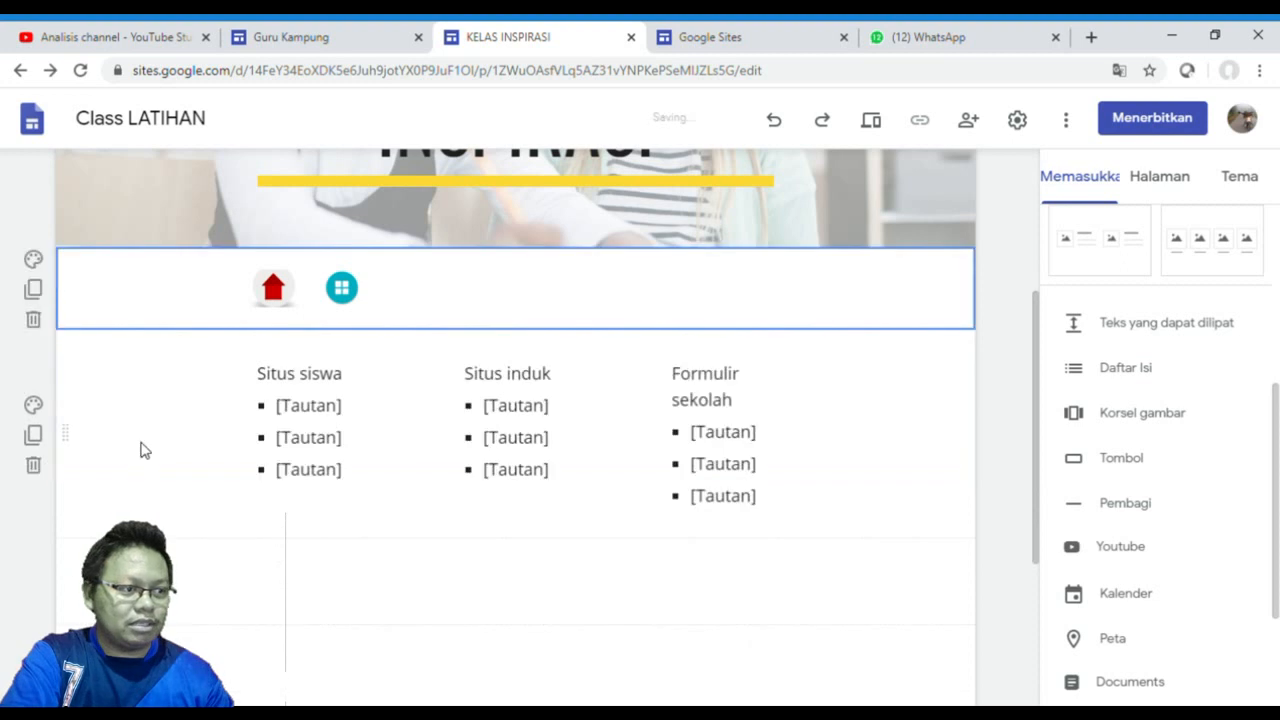
click(34, 467)
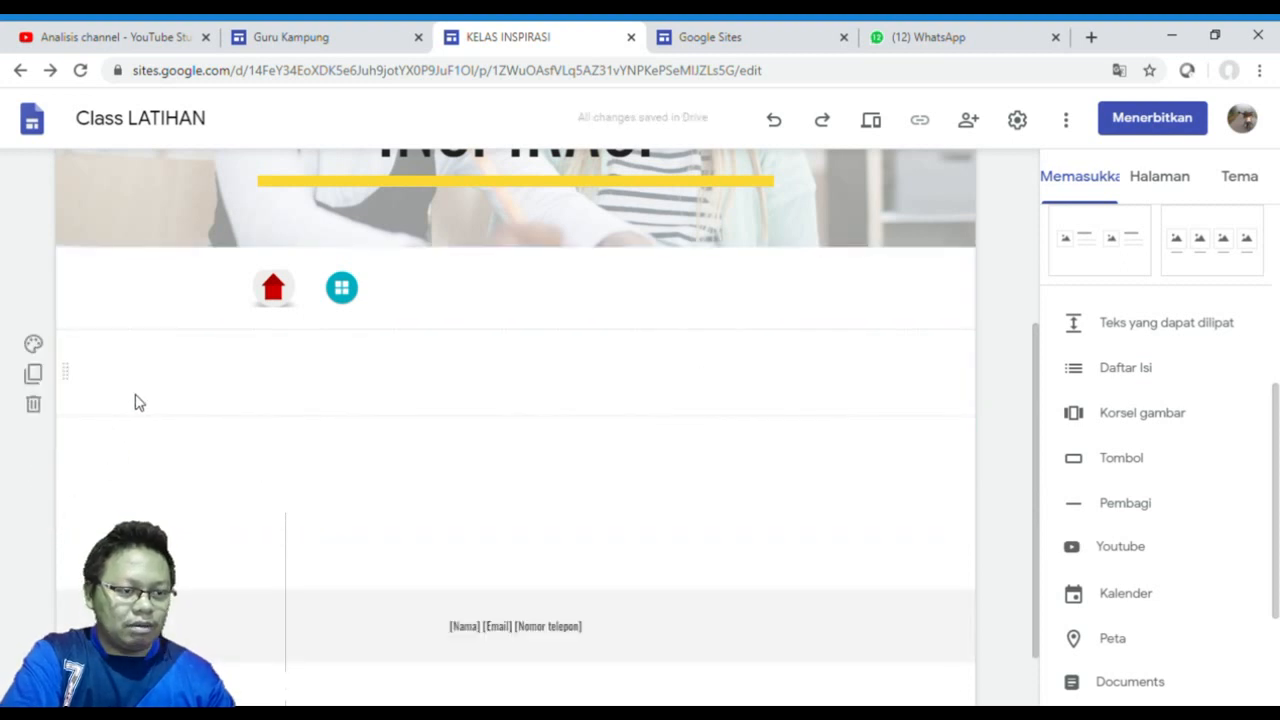
click(33, 404)
Hide the footer with the contact placeholders on the home page
mouse_move(491, 583)
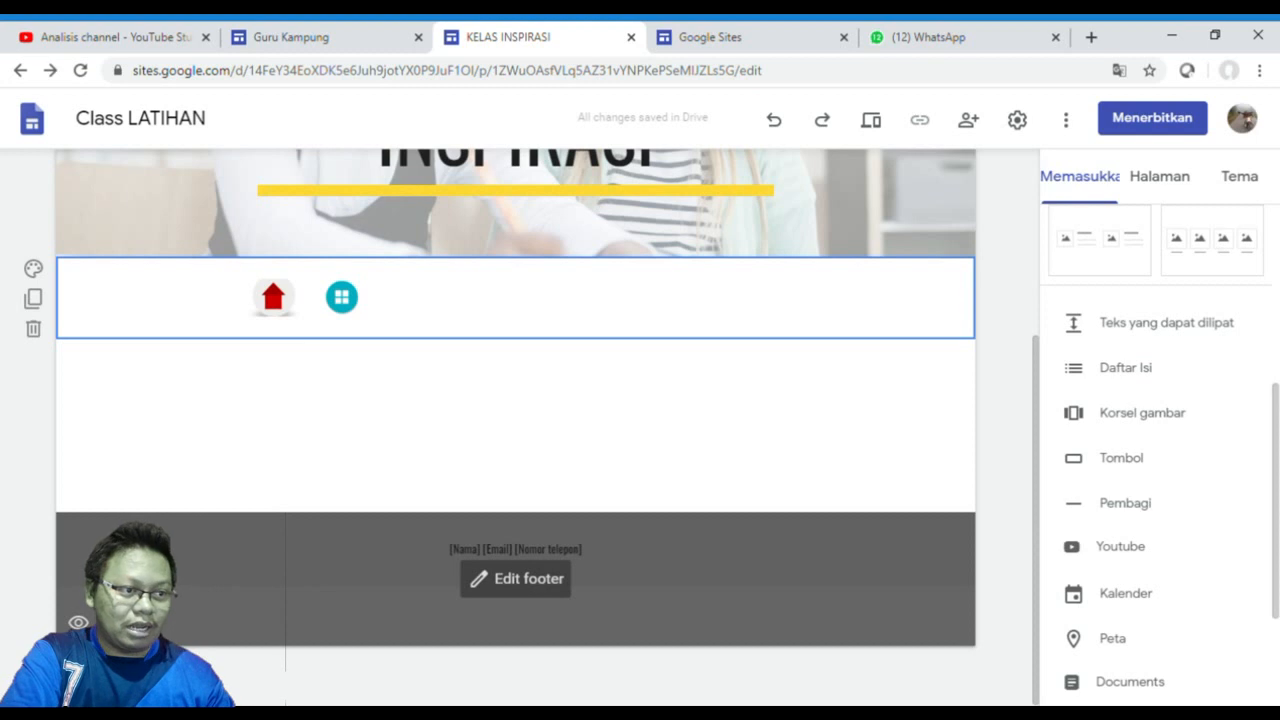
click(78, 622)
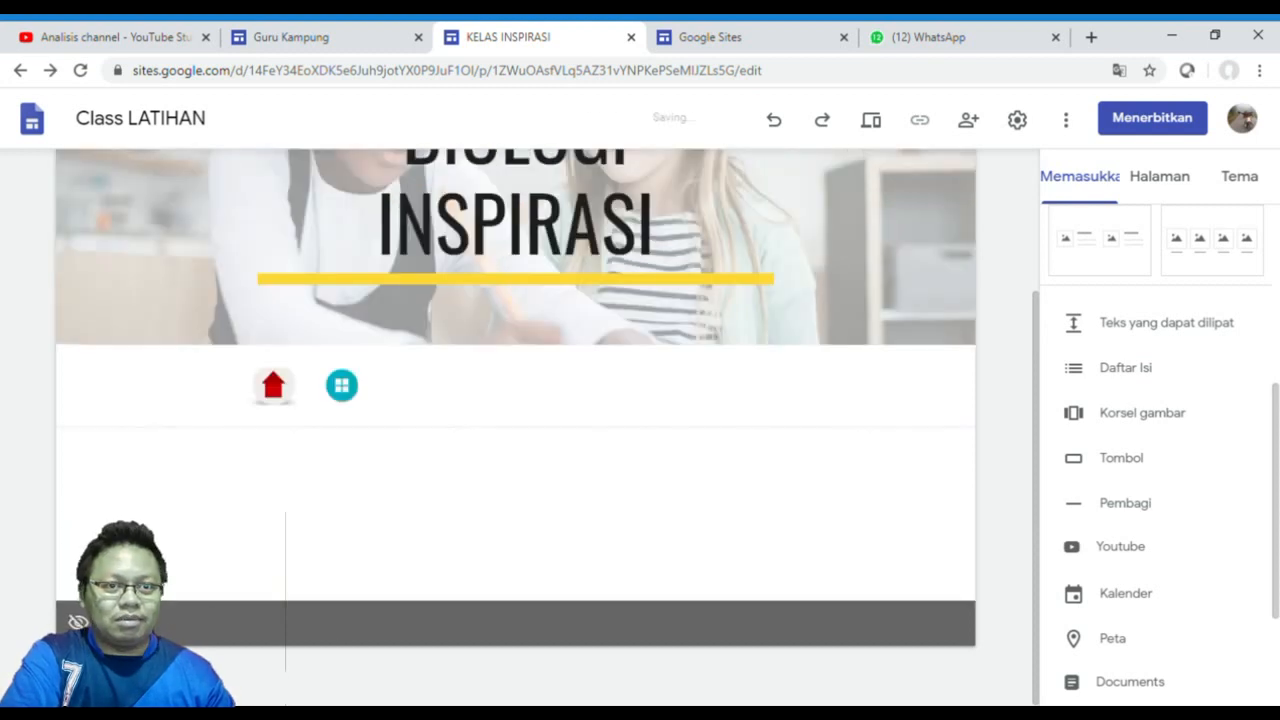
scroll(418, 538, up, 2)
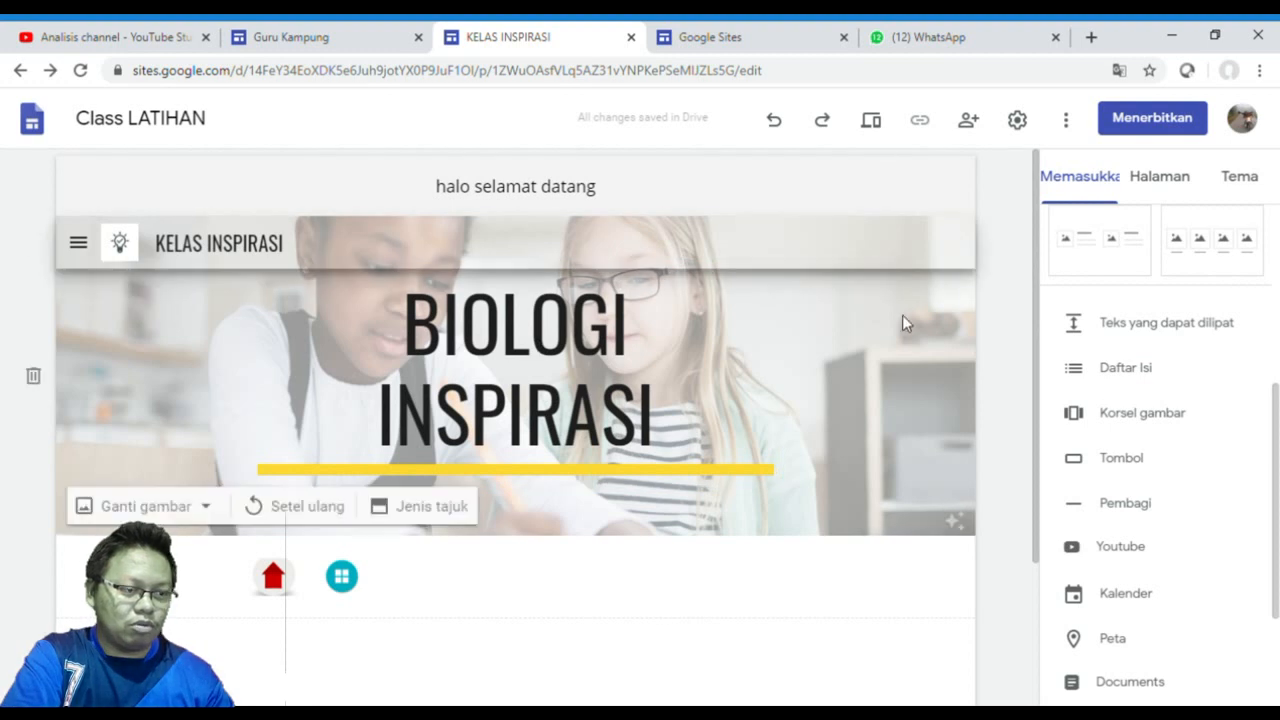
click(277, 597)
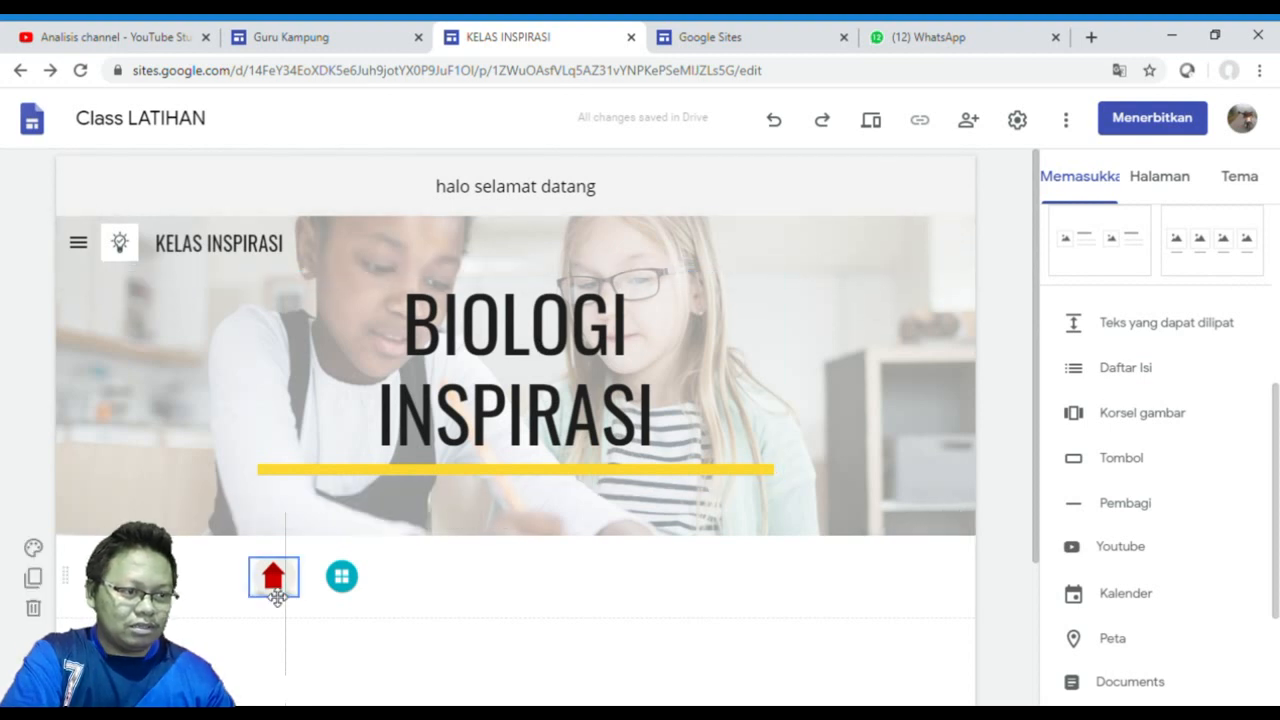
click(282, 596)
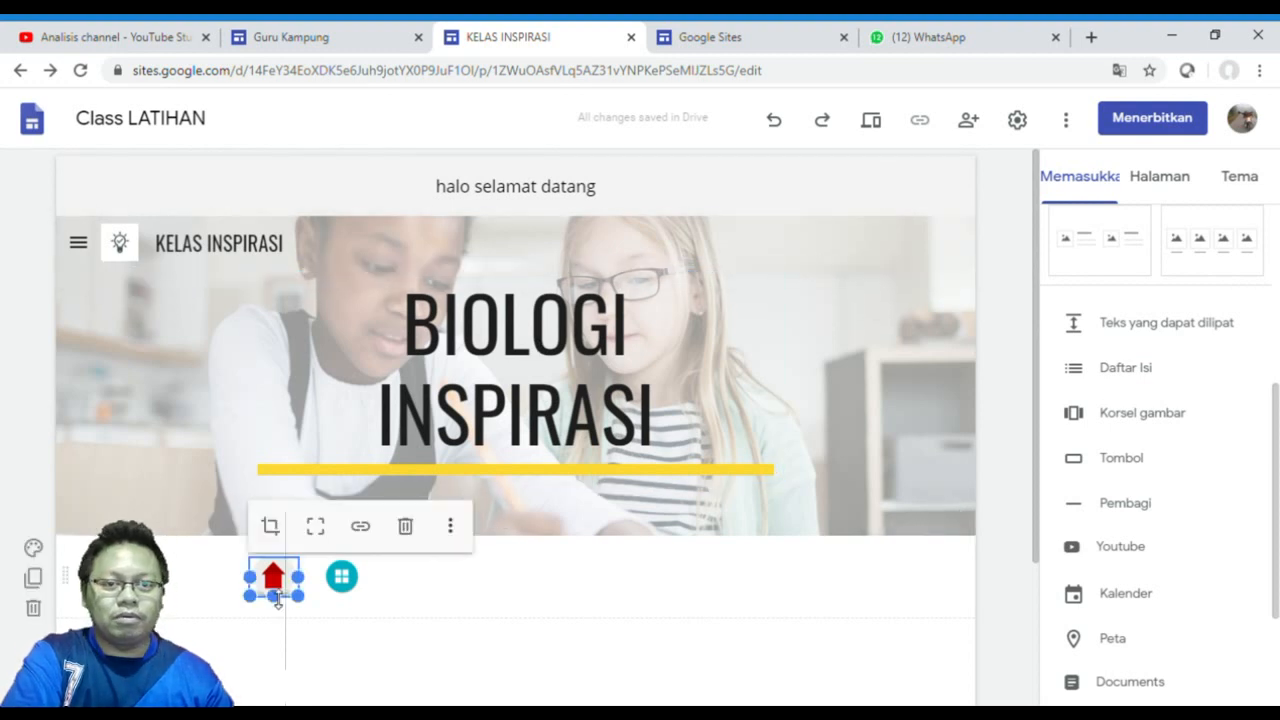
click(341, 588)
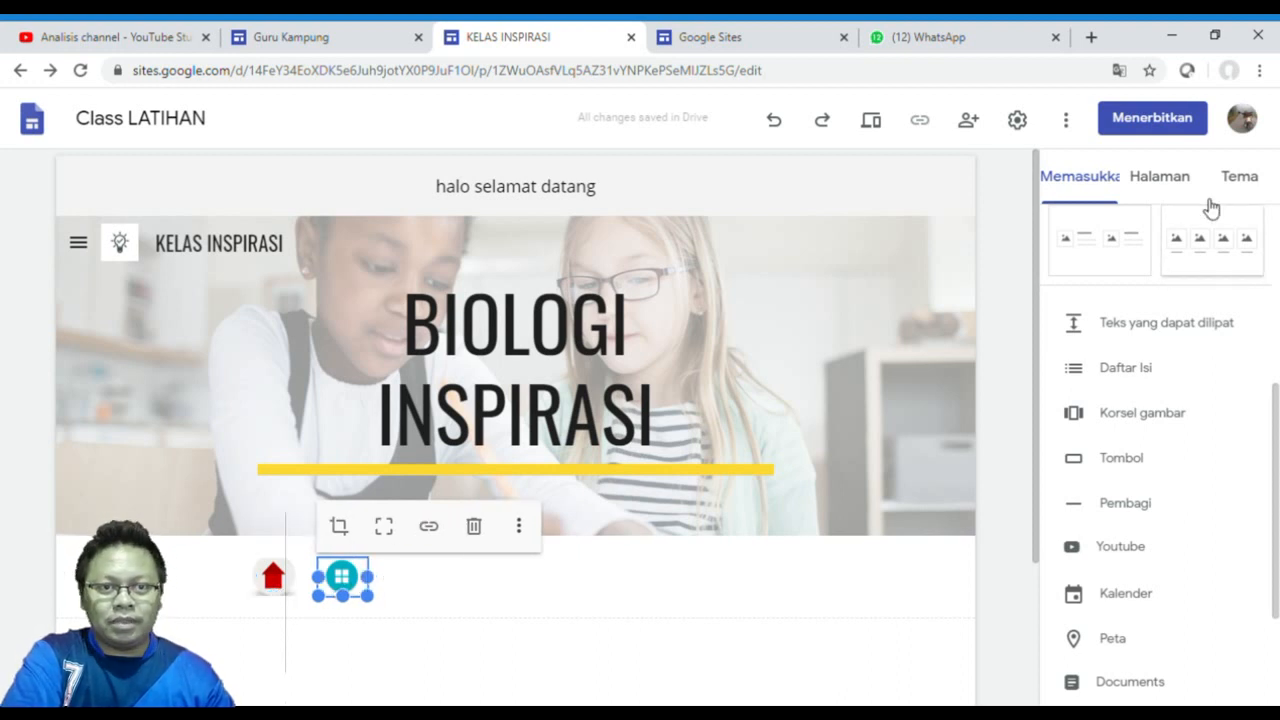
Rename the Schedule page as "Menu" in its page properties
click(1178, 182)
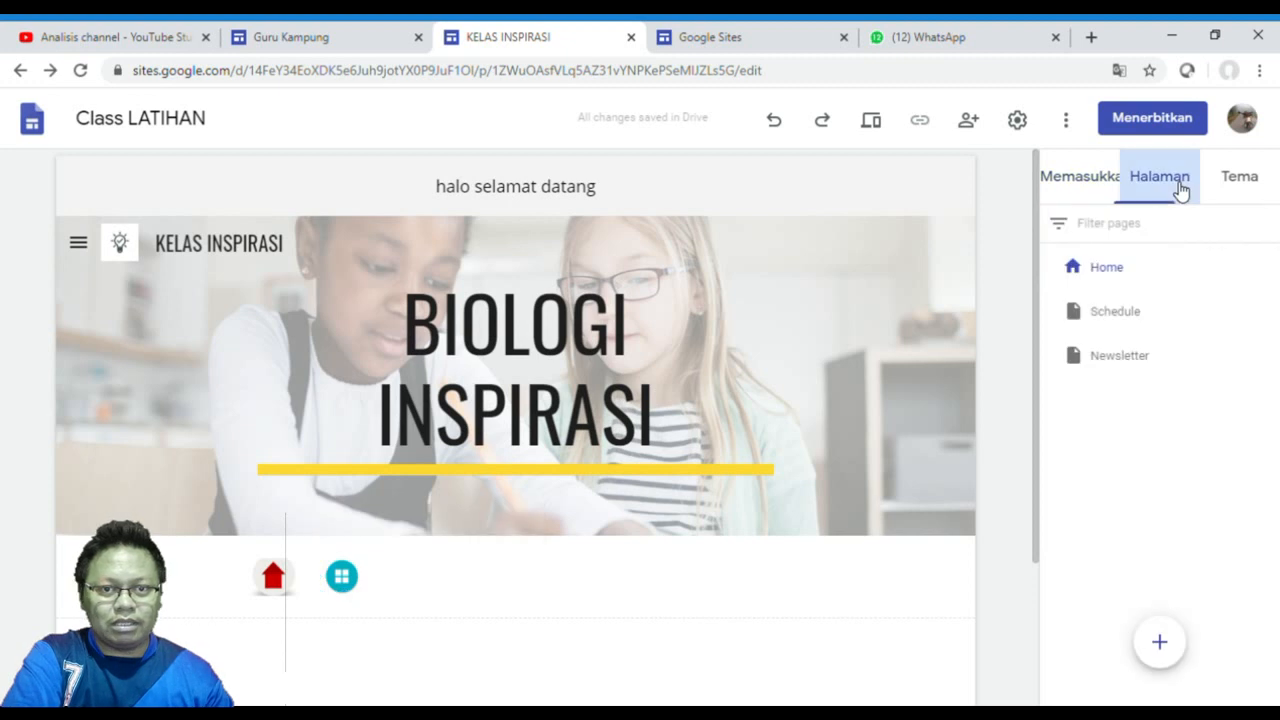
click(1153, 318)
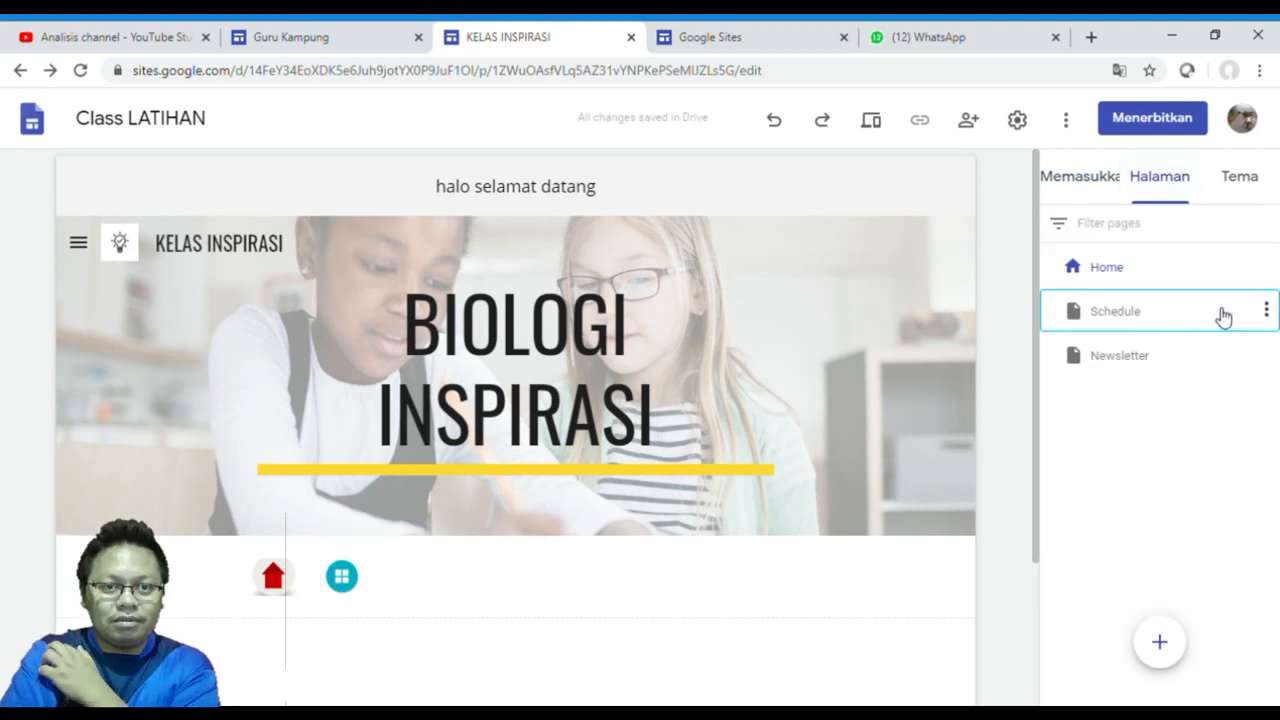
click(1266, 311)
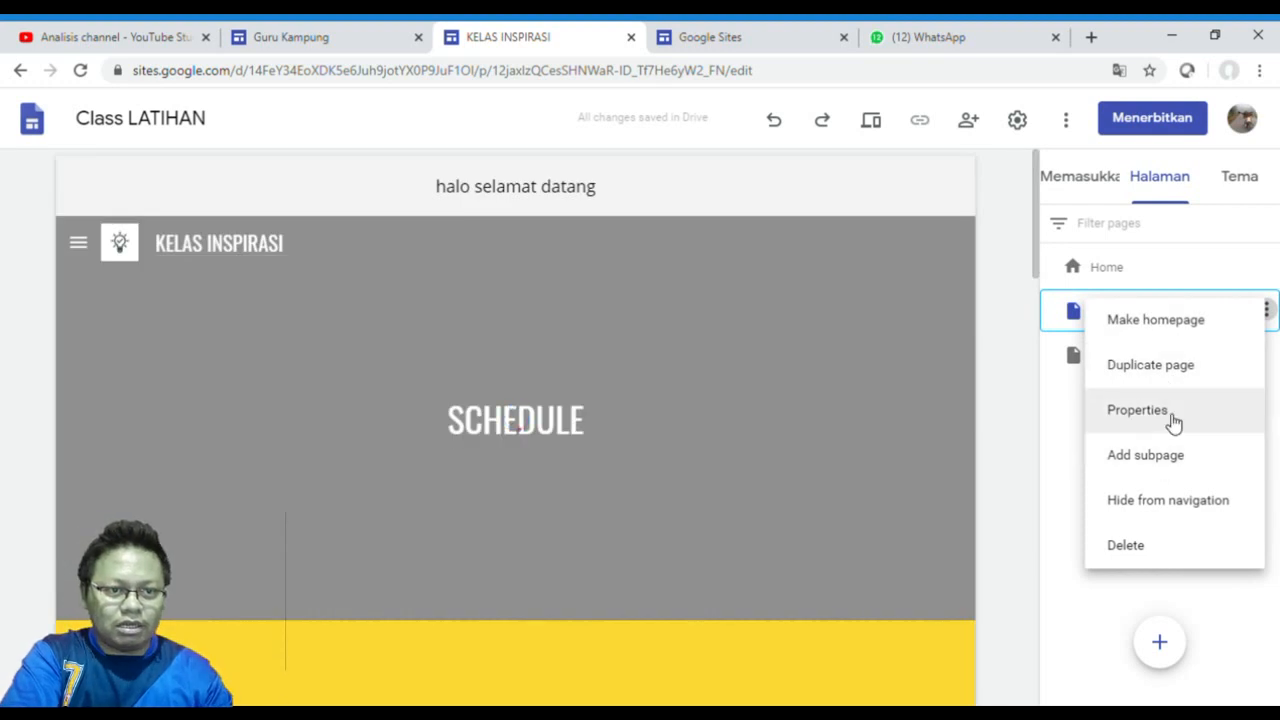
click(1173, 421)
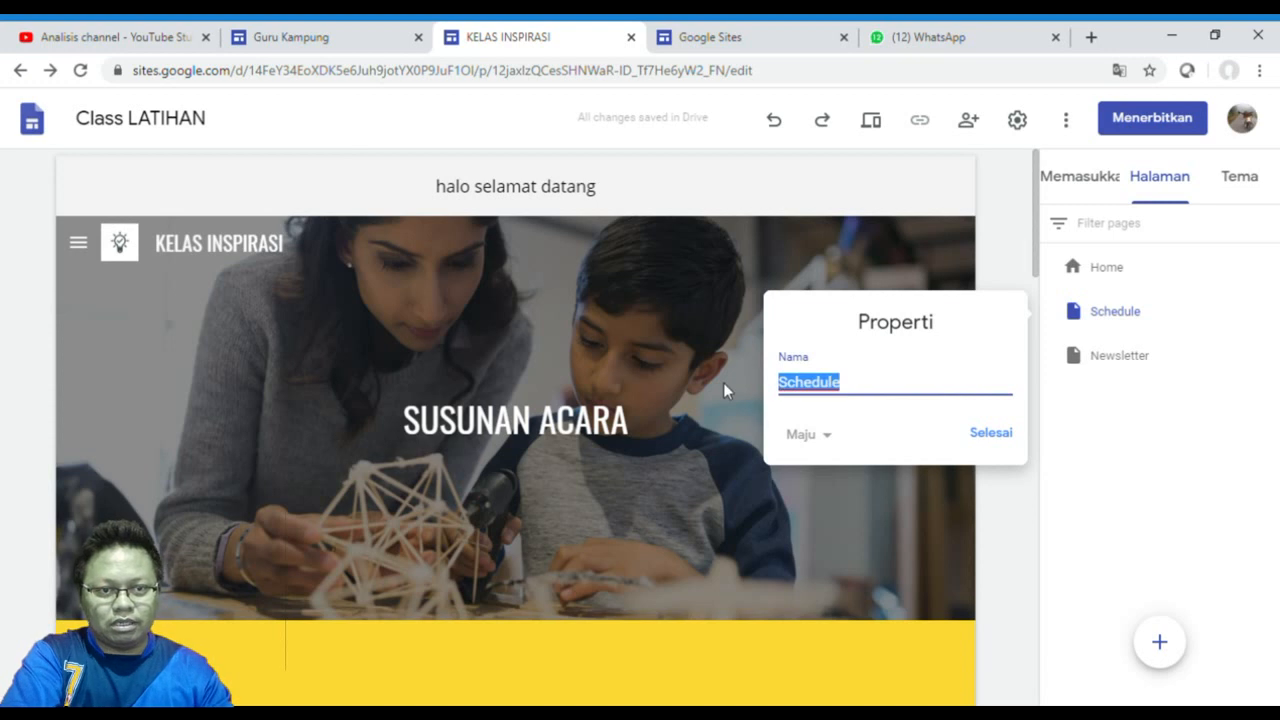
text(Menu)
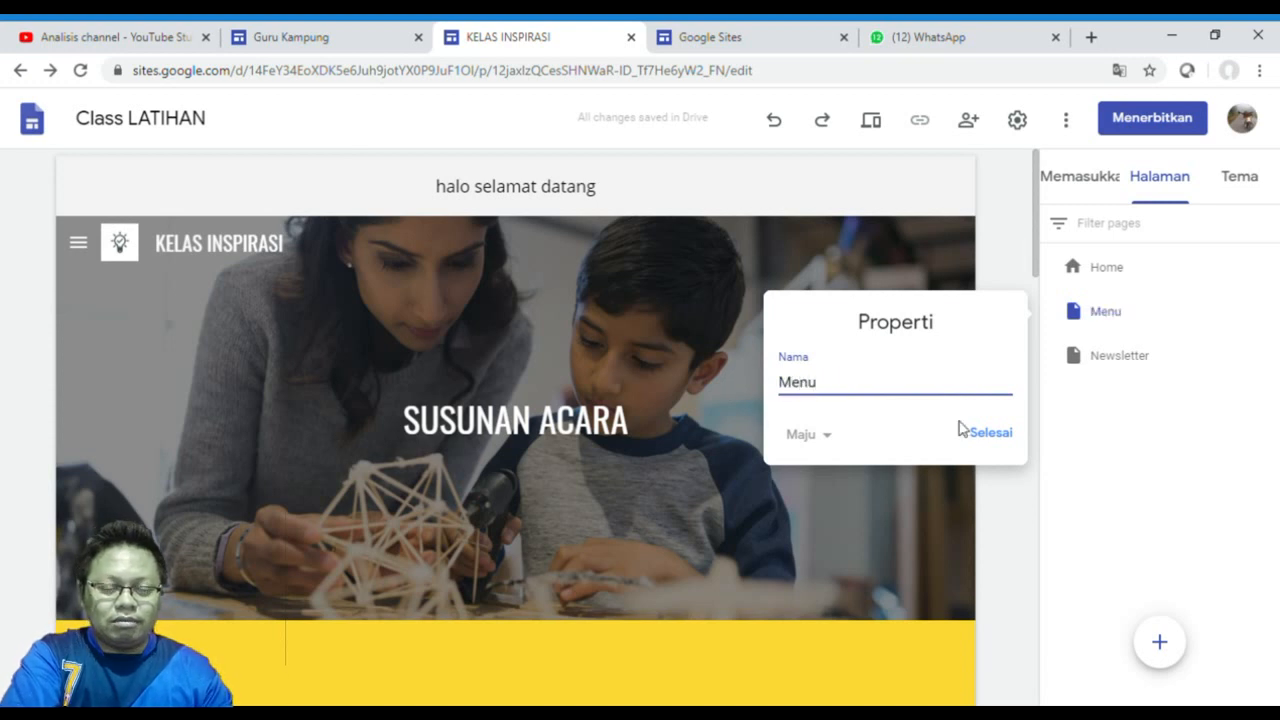
click(993, 436)
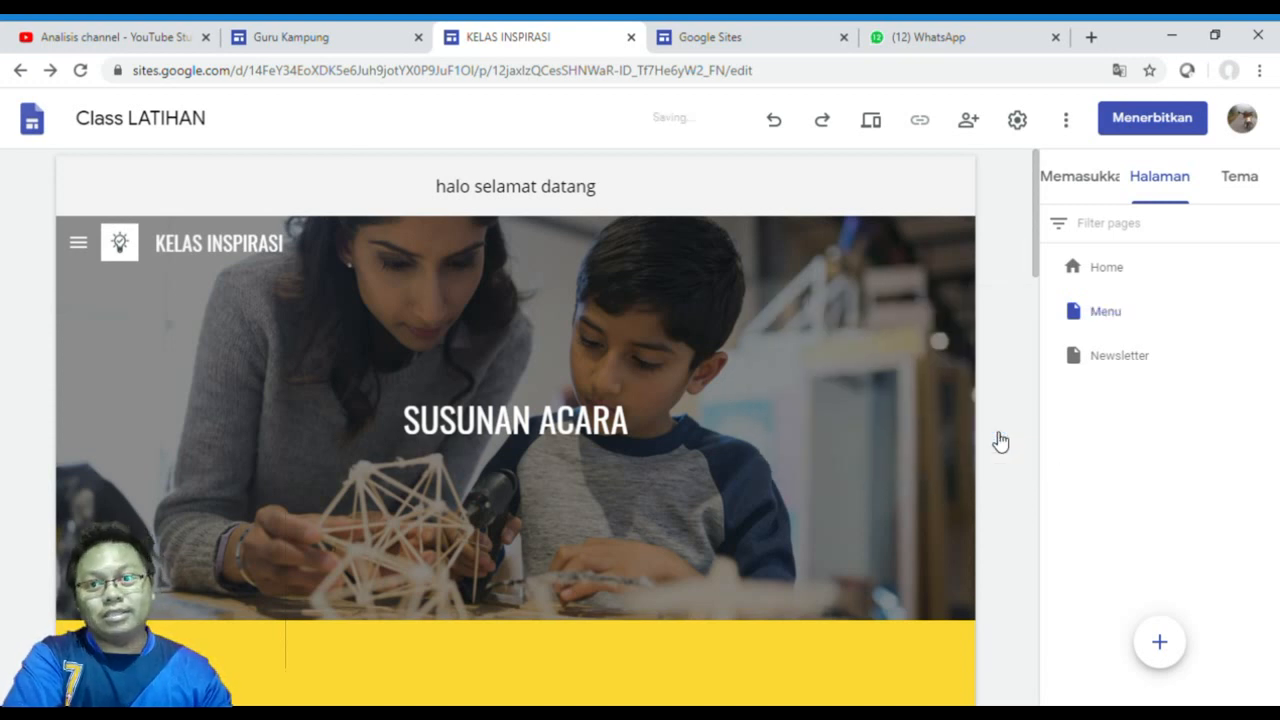
Delete the Newsletter page from the site
click(1125, 360)
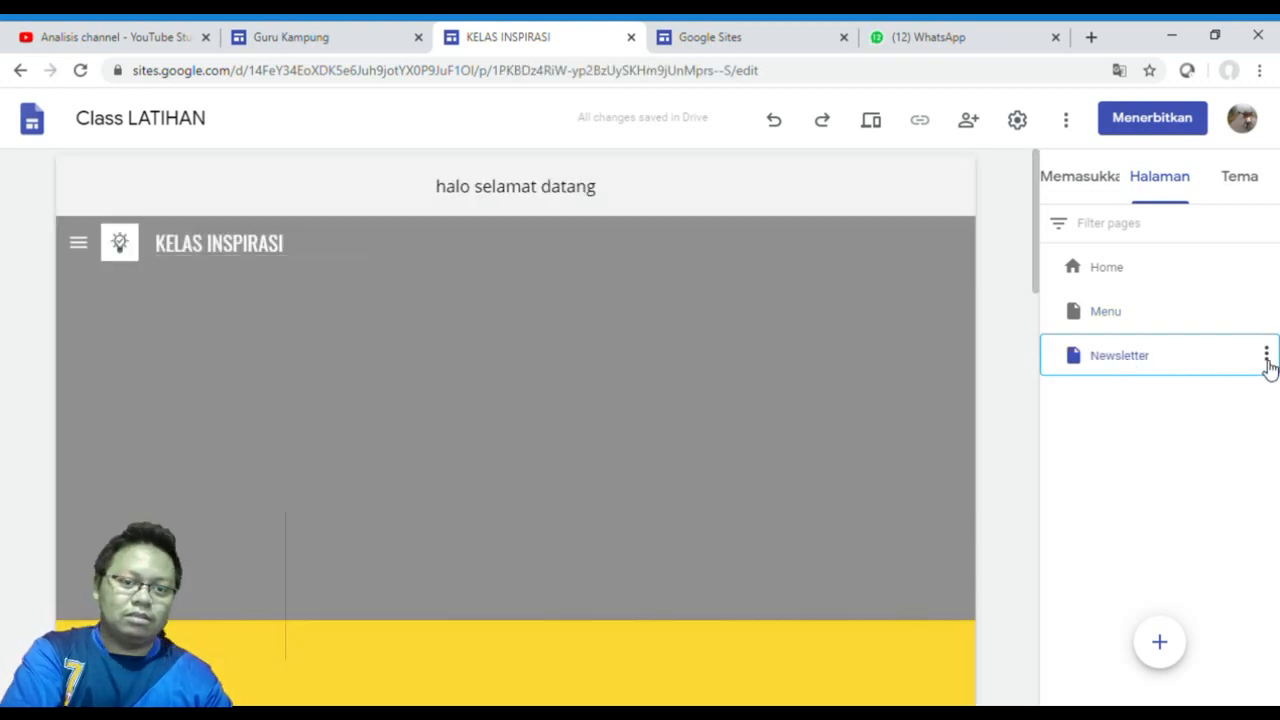
click(1266, 356)
click(1127, 590)
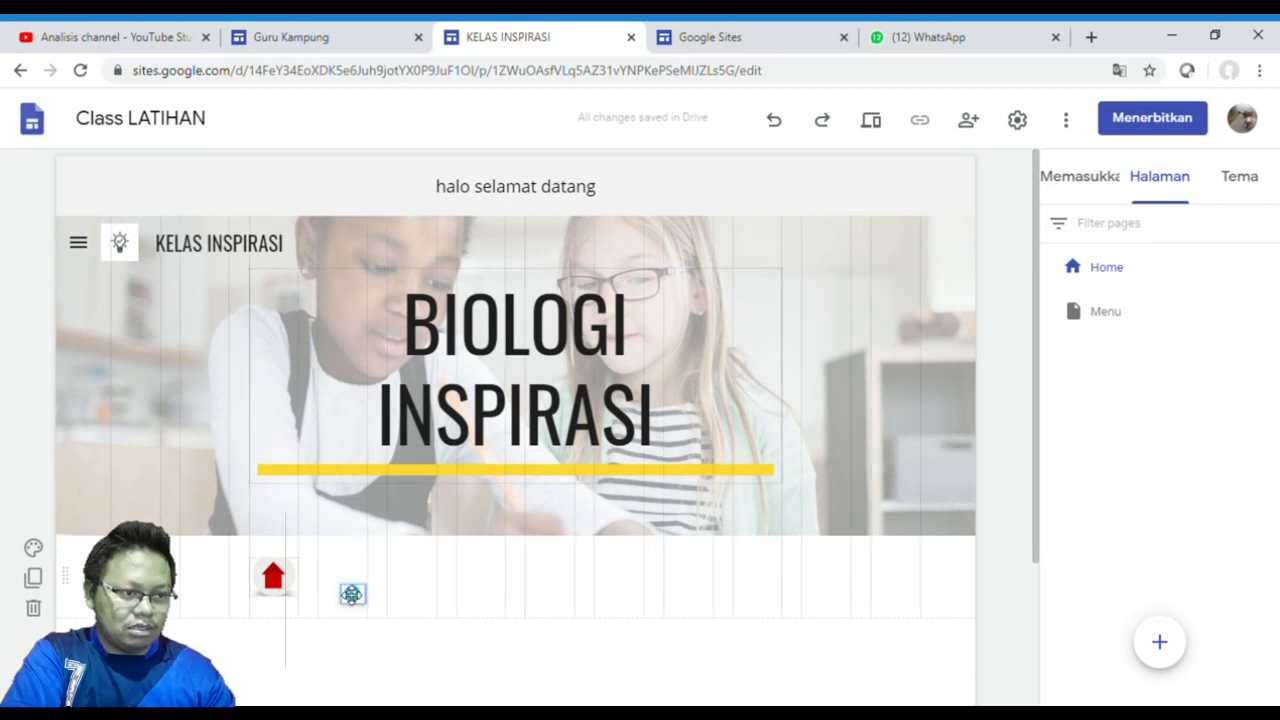
Link the teal grid icon on the home page to the Menu page and shift the icons toward the row's left edge
click(351, 596)
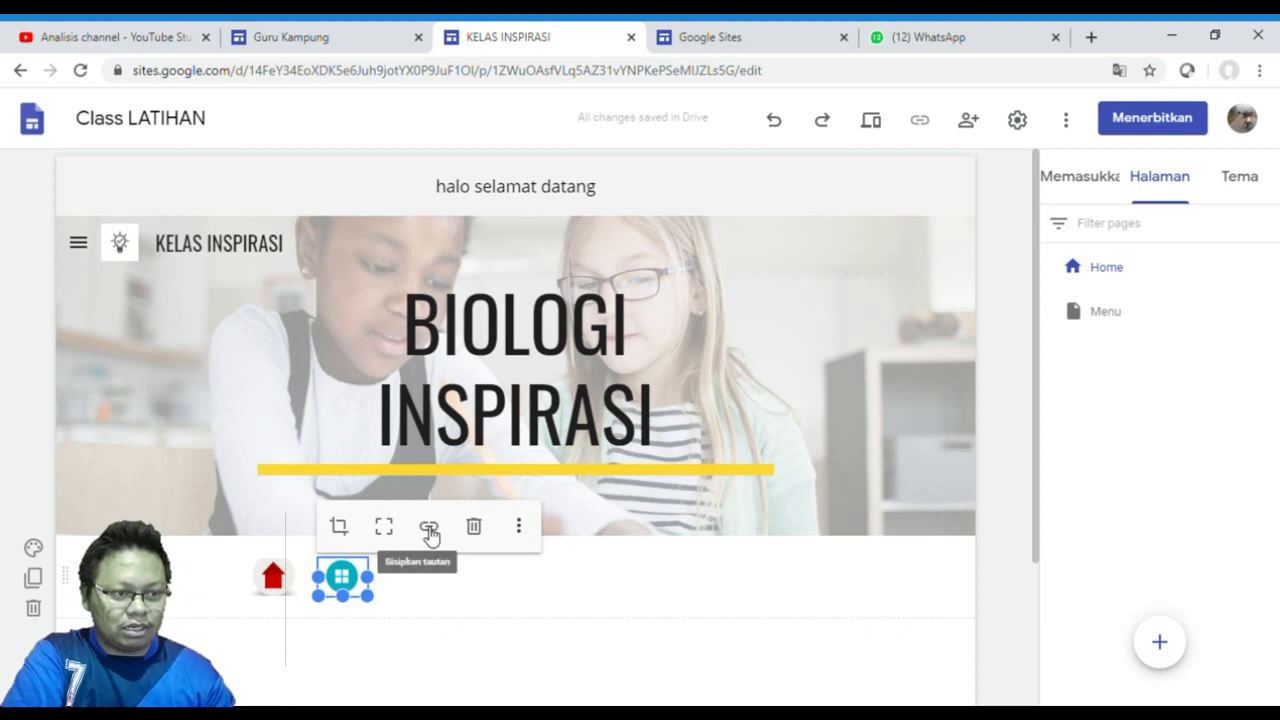
click(429, 528)
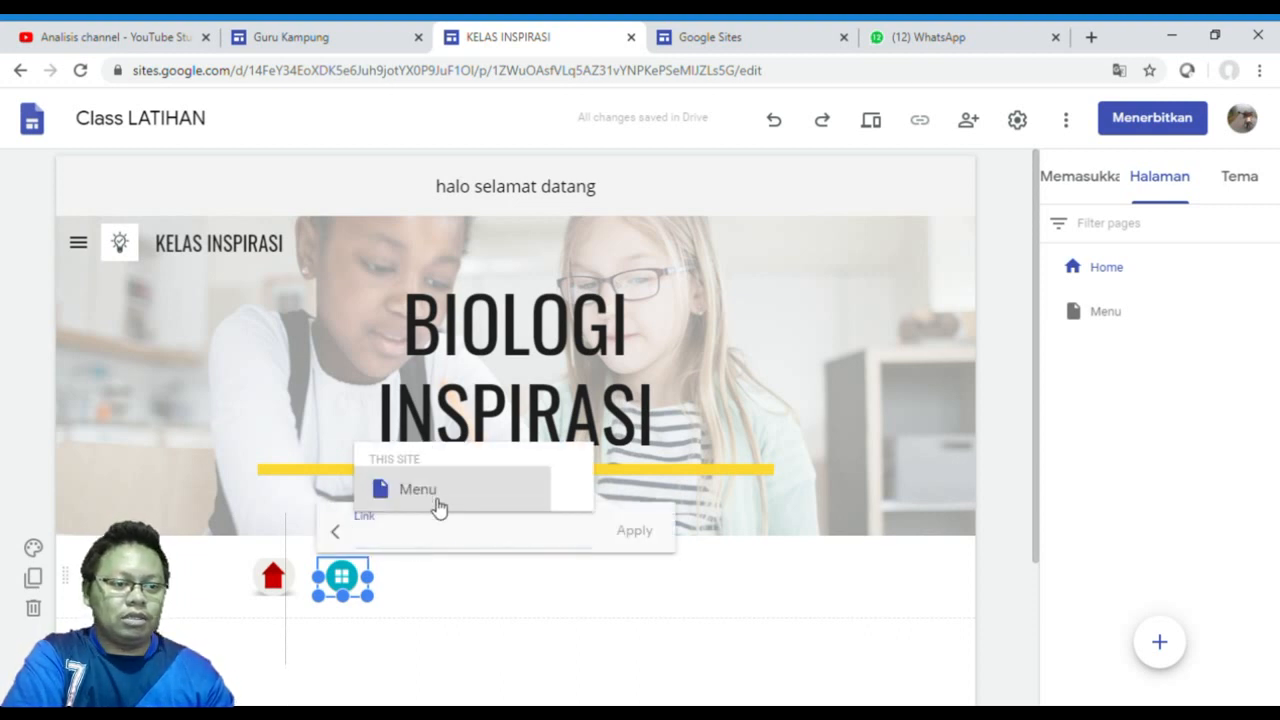
click(437, 503)
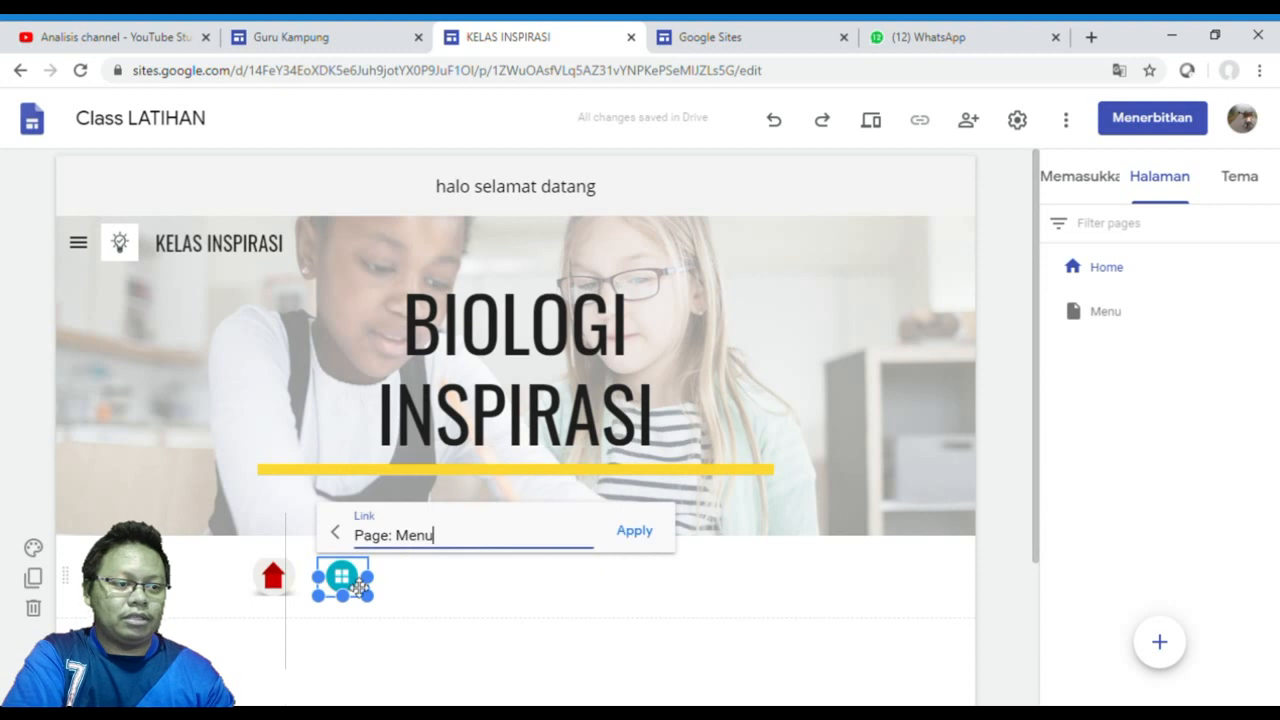
click(635, 531)
click(743, 591)
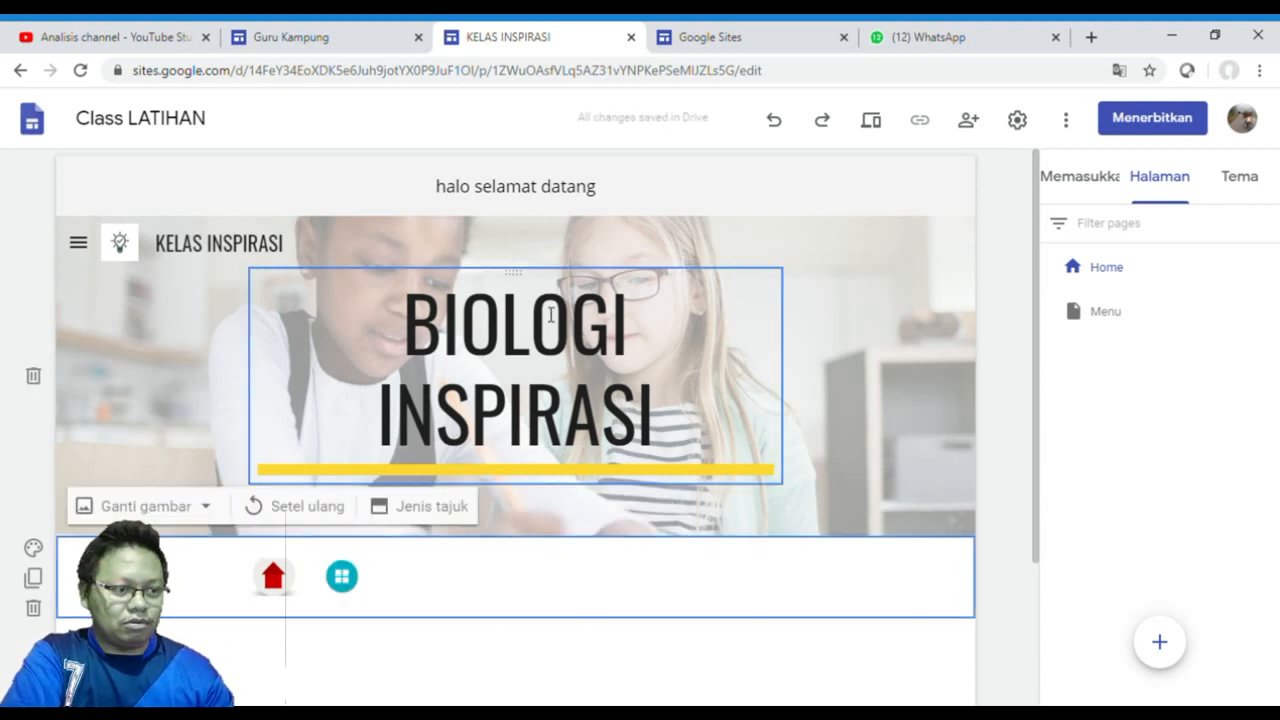
drag(352, 592, 198, 586)
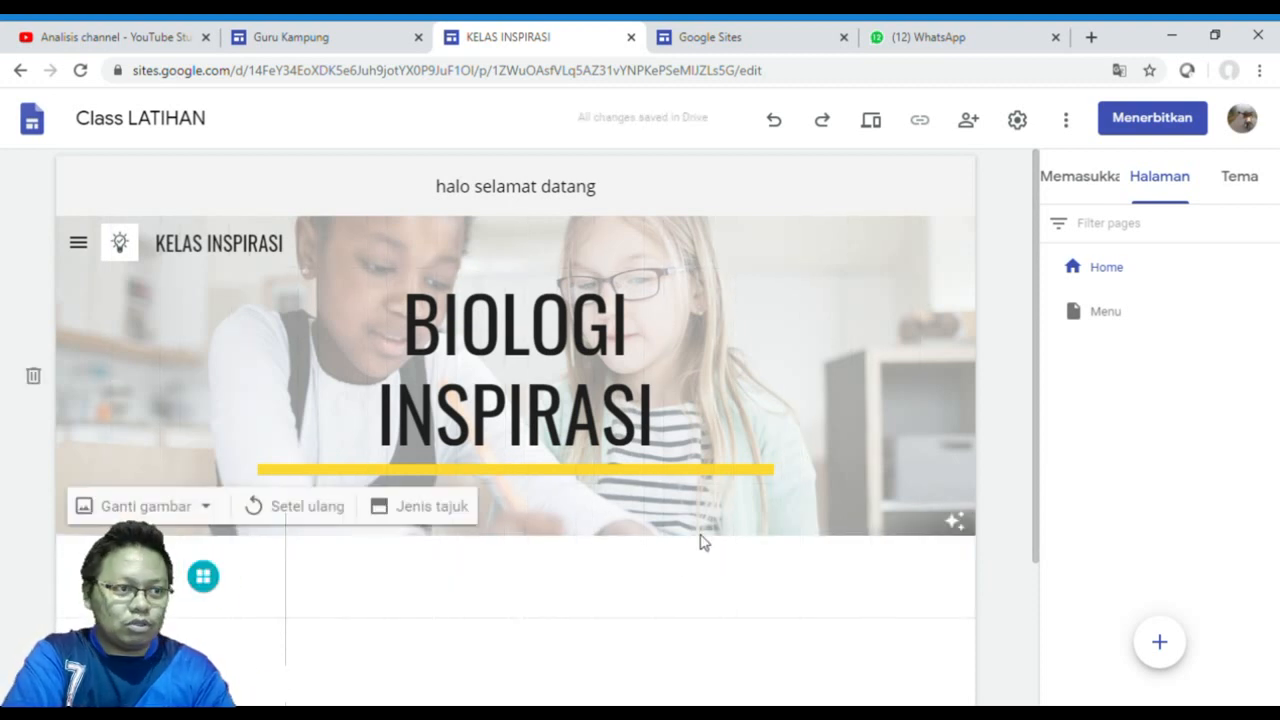
Replace the header title text on the Menu page with "BIOLOGI SEL"
click(1156, 319)
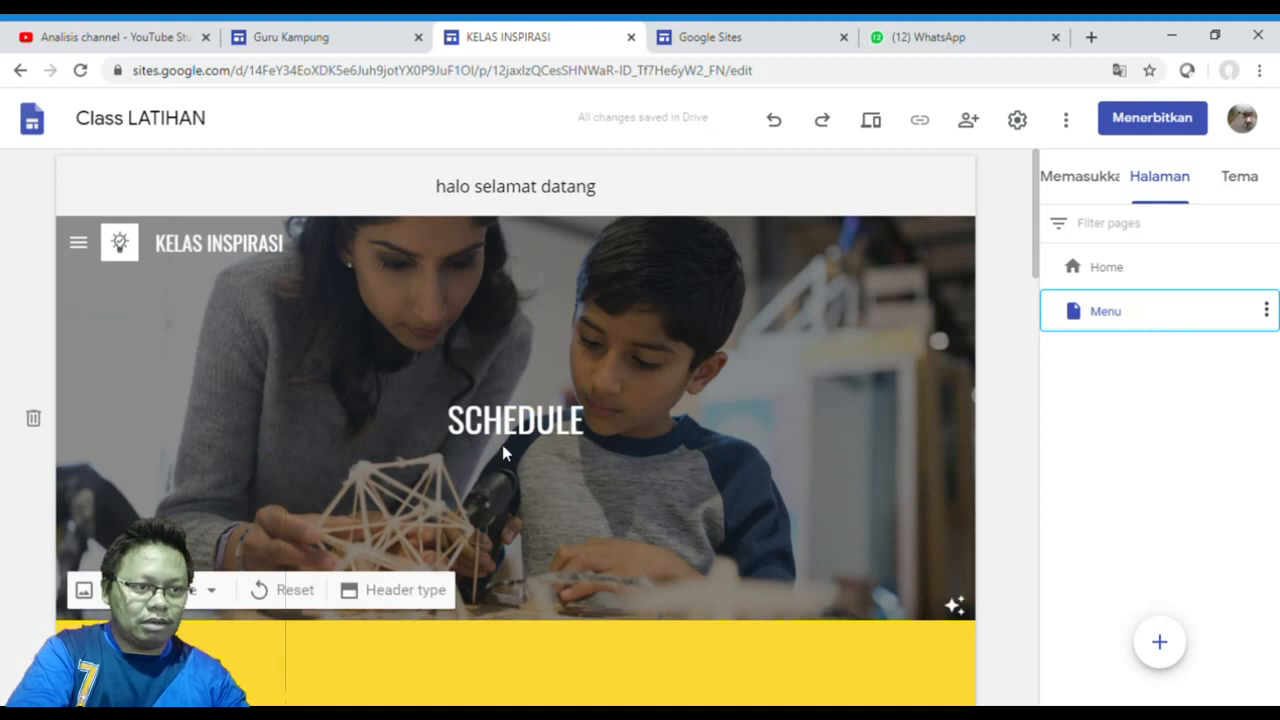
click(539, 429)
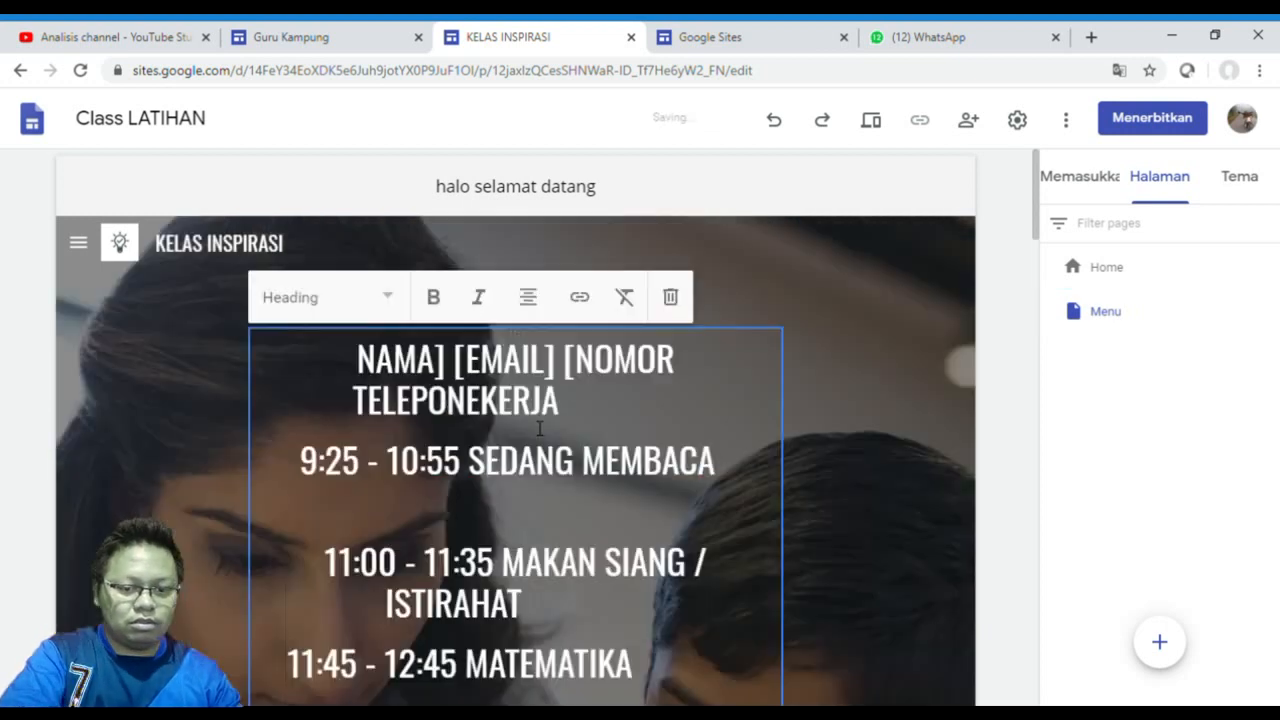
scroll(540, 429, down, 9)
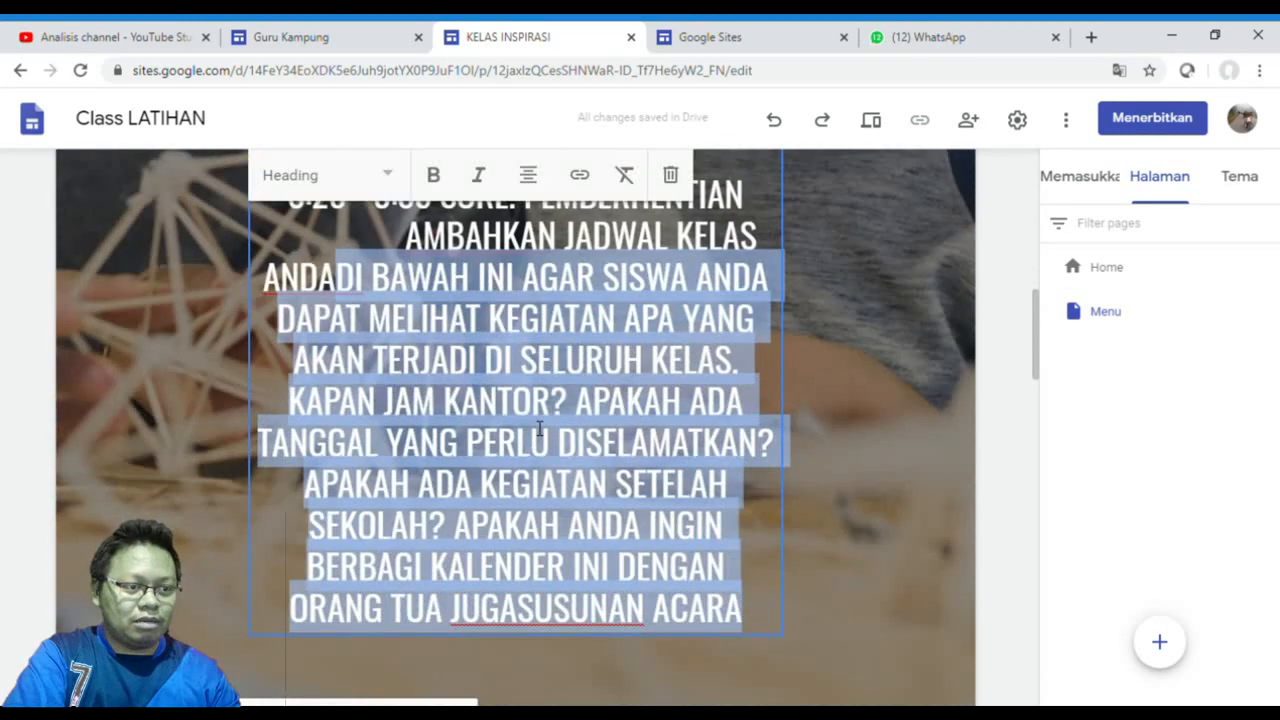
scroll(539, 429, up, 4)
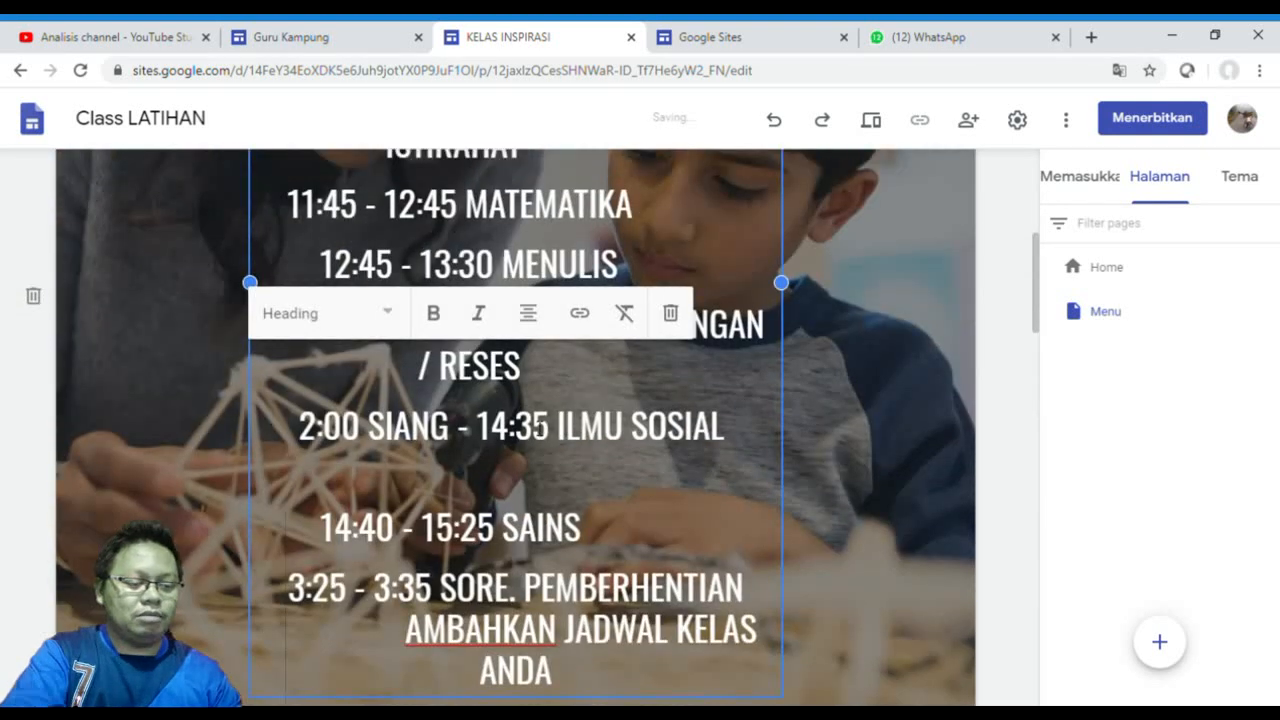
key(ctrl+a)
scroll(539, 429, up, 4)
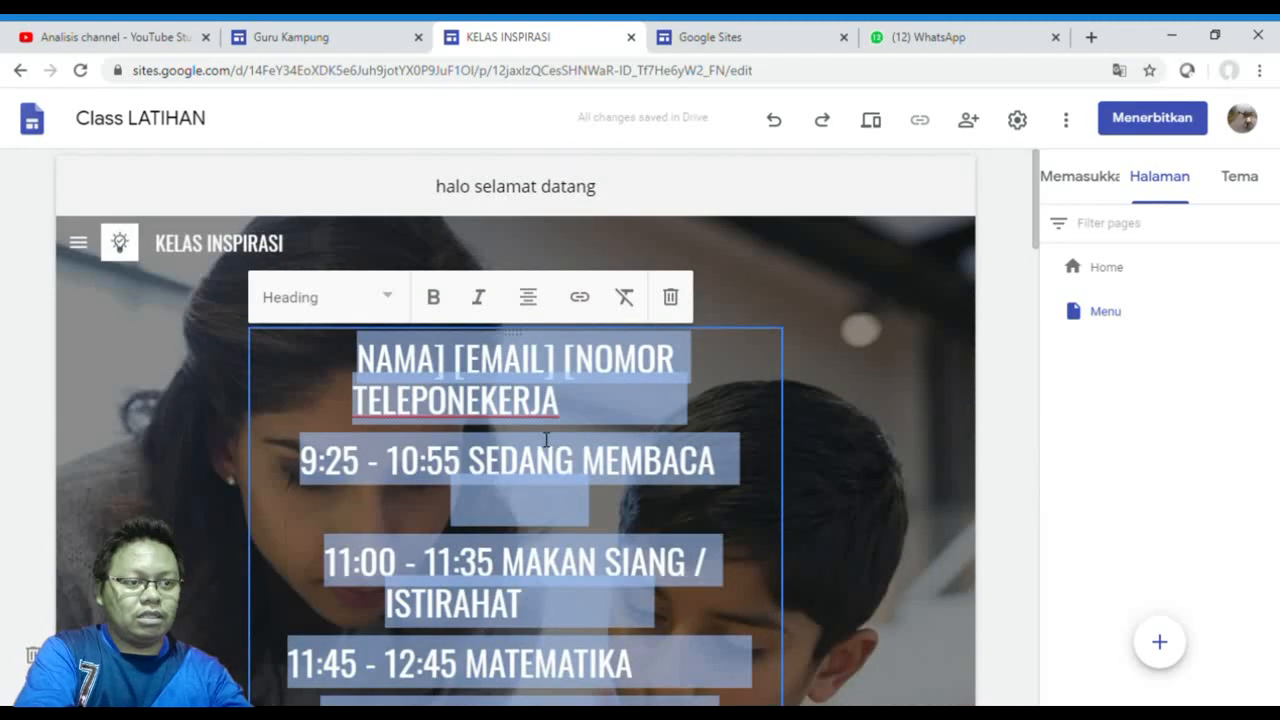
text(BIOL)
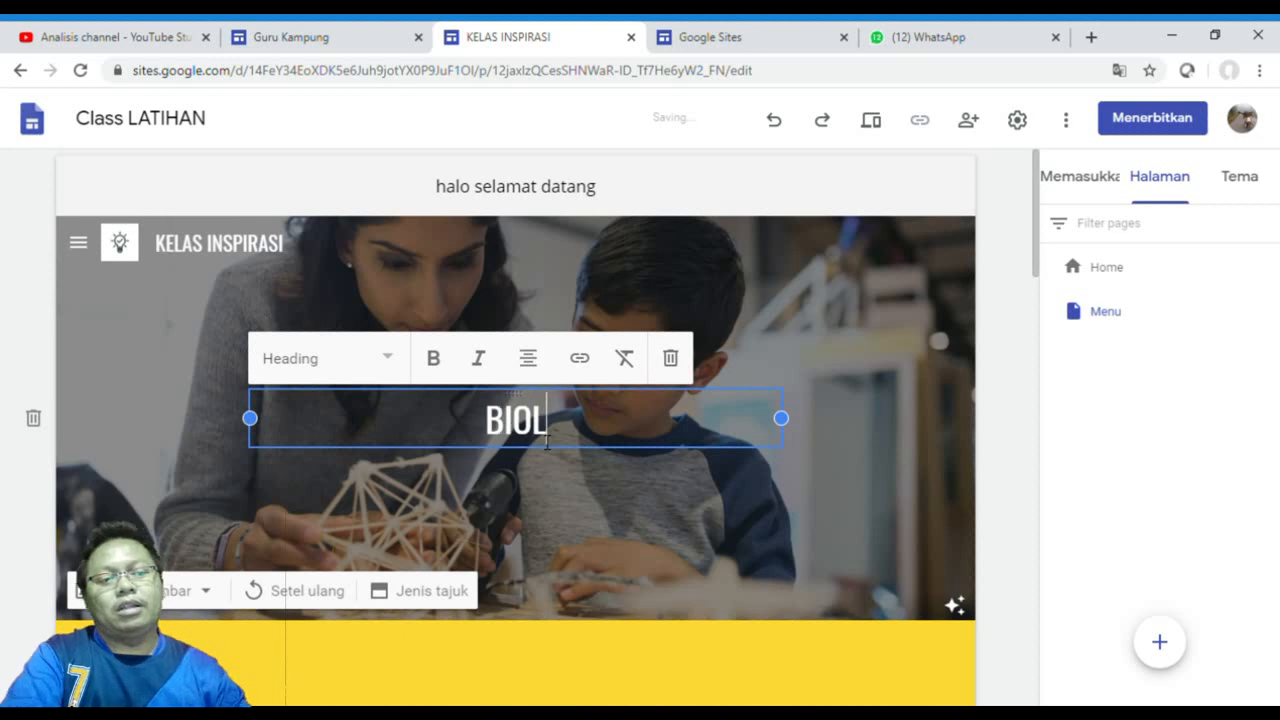
text(OGI SEL)
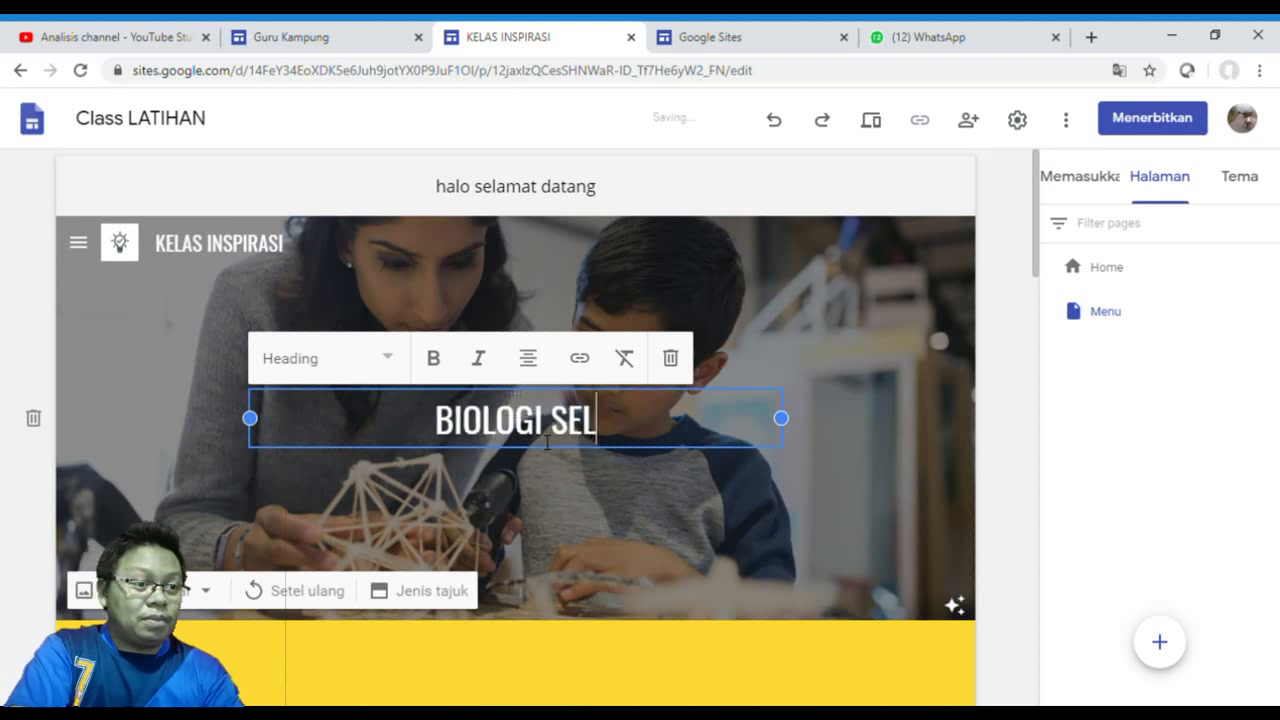
click(845, 452)
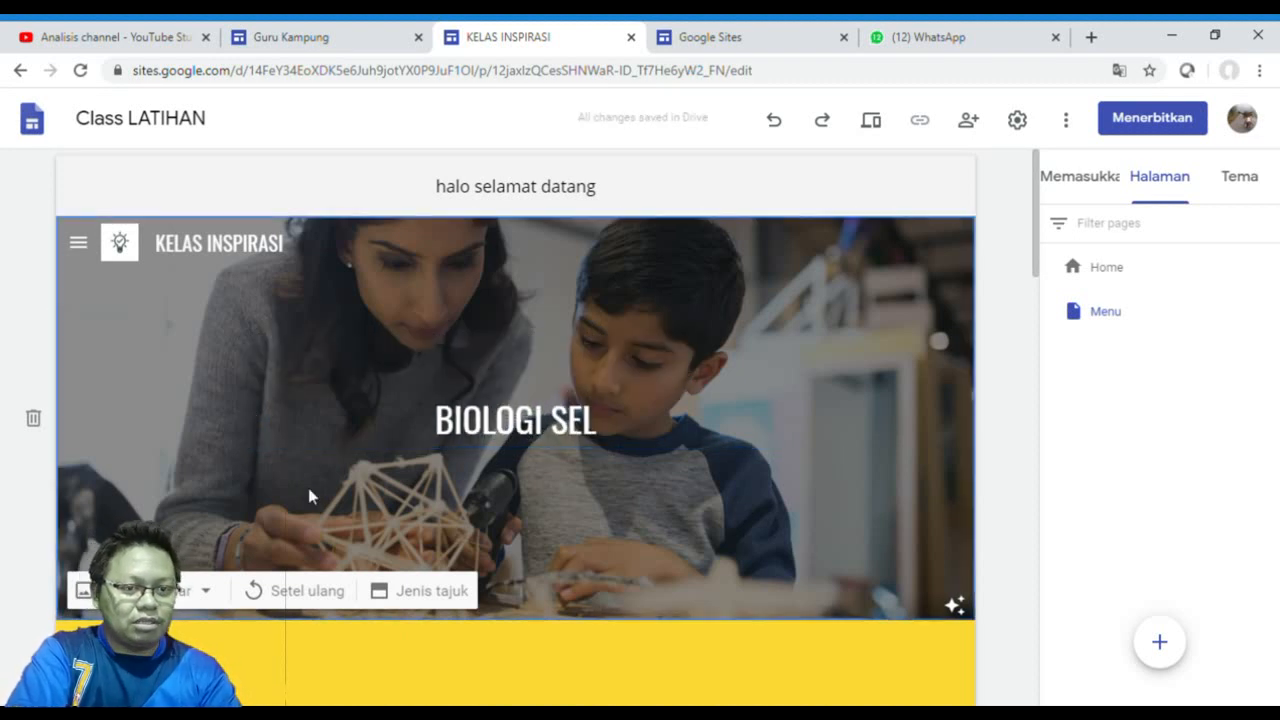
Delete the "Kalender" text section, the calendar placeholder section and the "Jadwal harian" section from the Menu page
scroll(308, 488, down, 1)
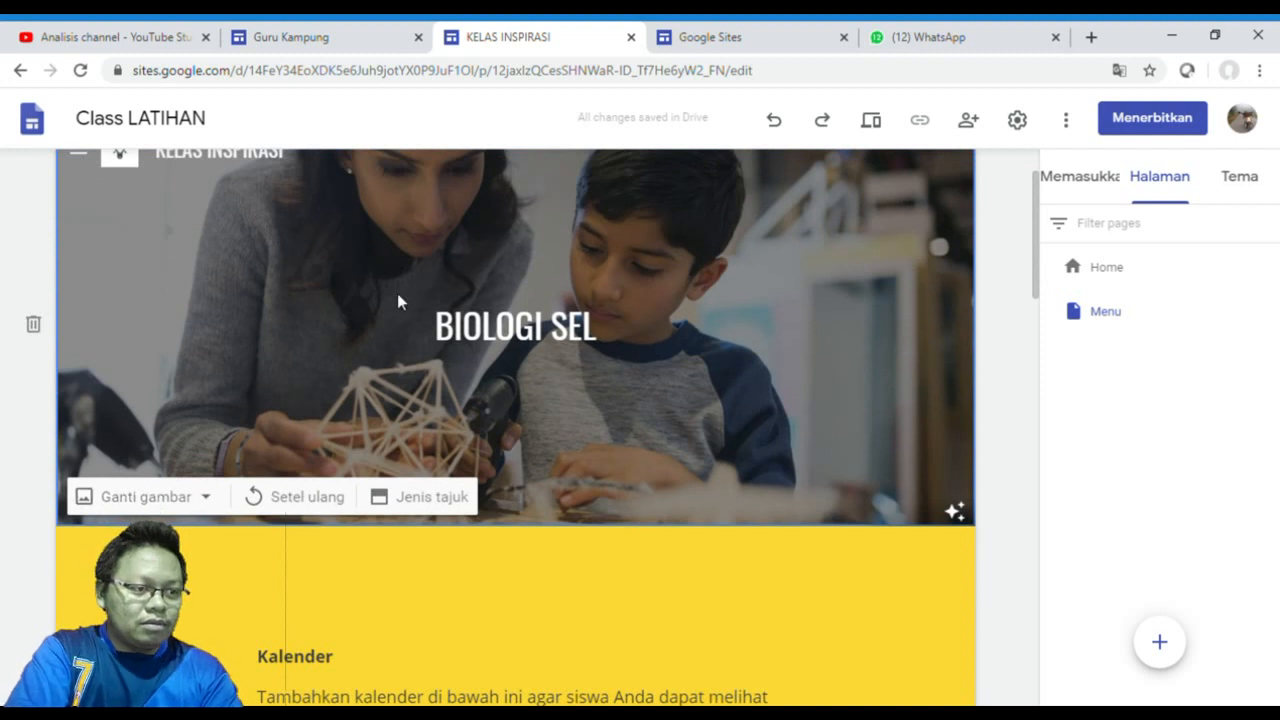
scroll(354, 491, down, 2)
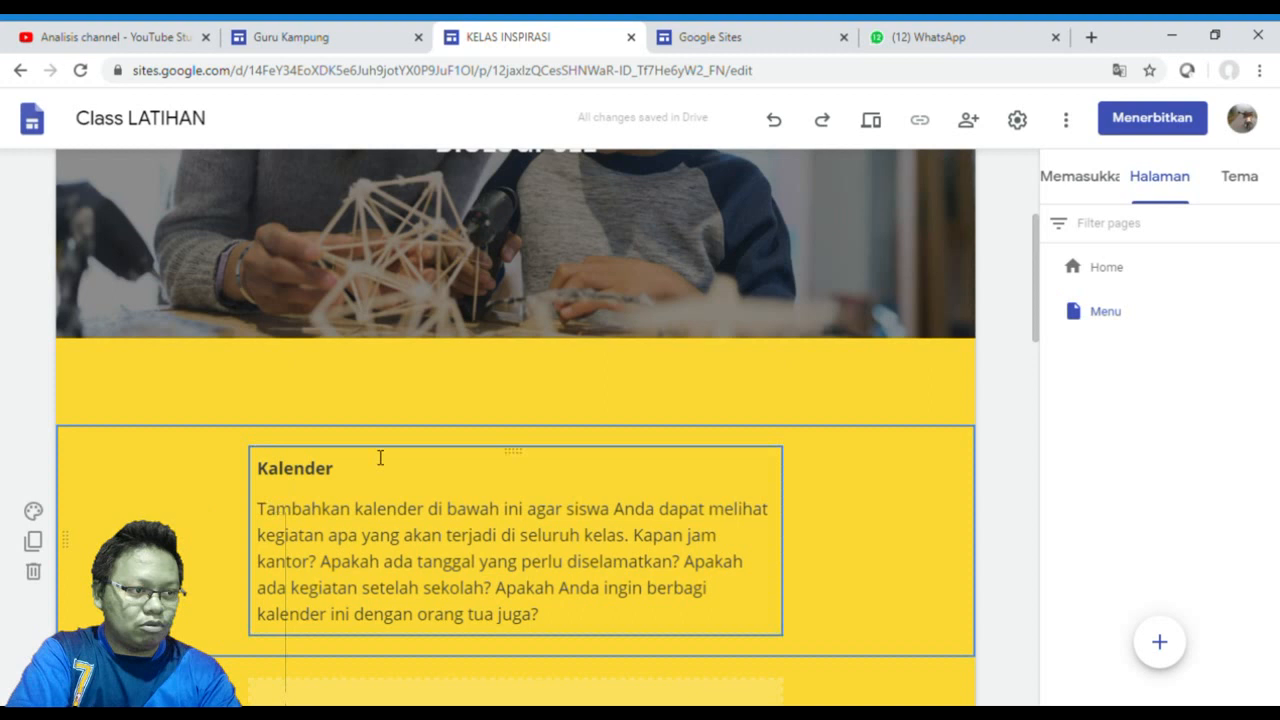
click(33, 571)
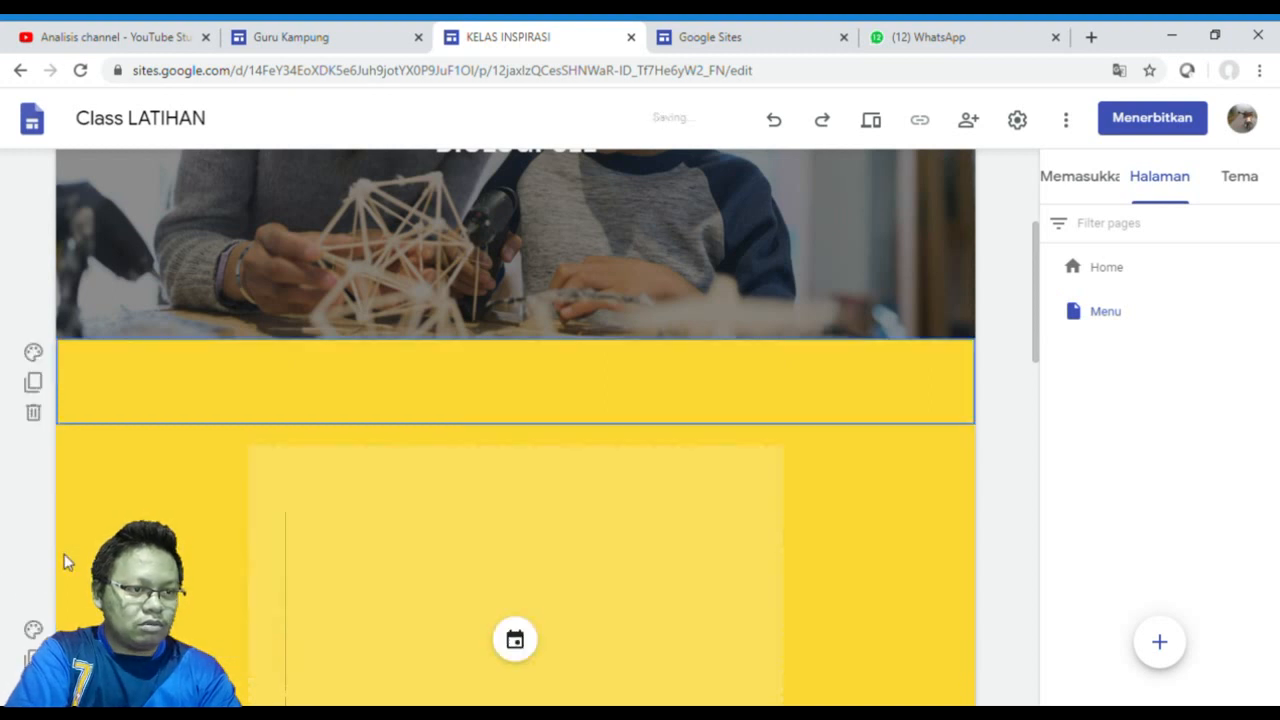
scroll(54, 529, down, 2)
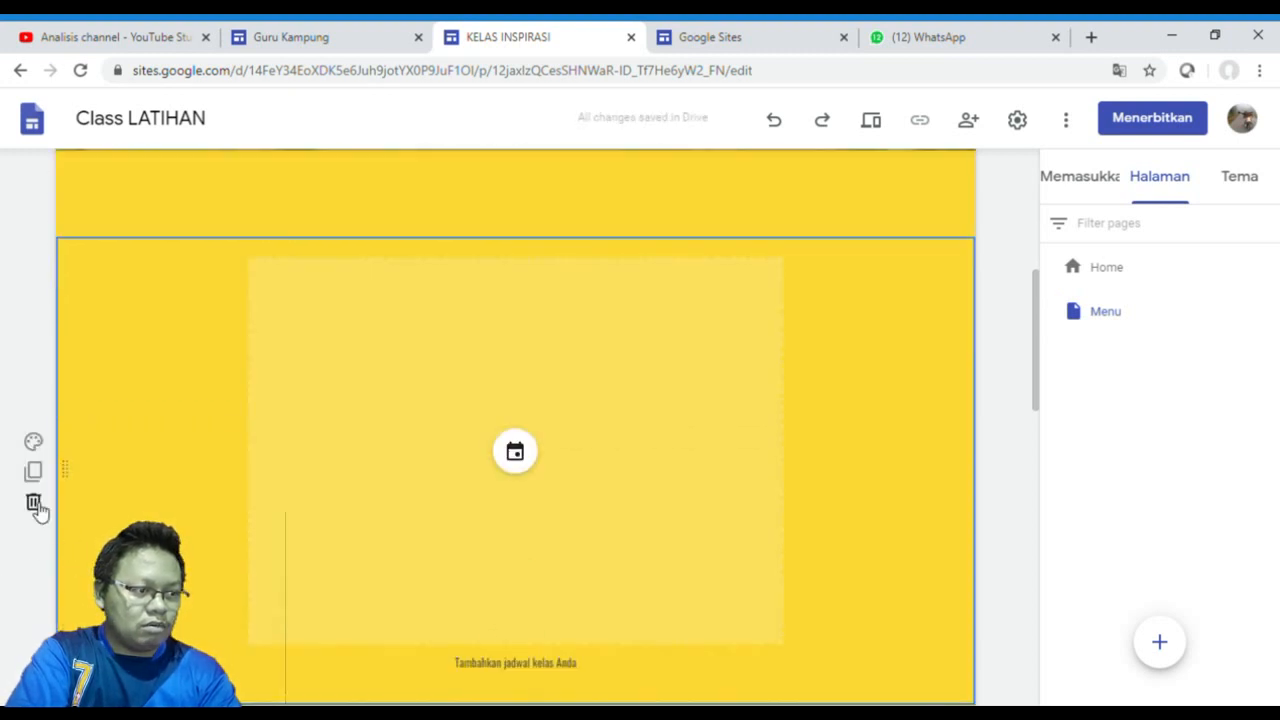
click(34, 504)
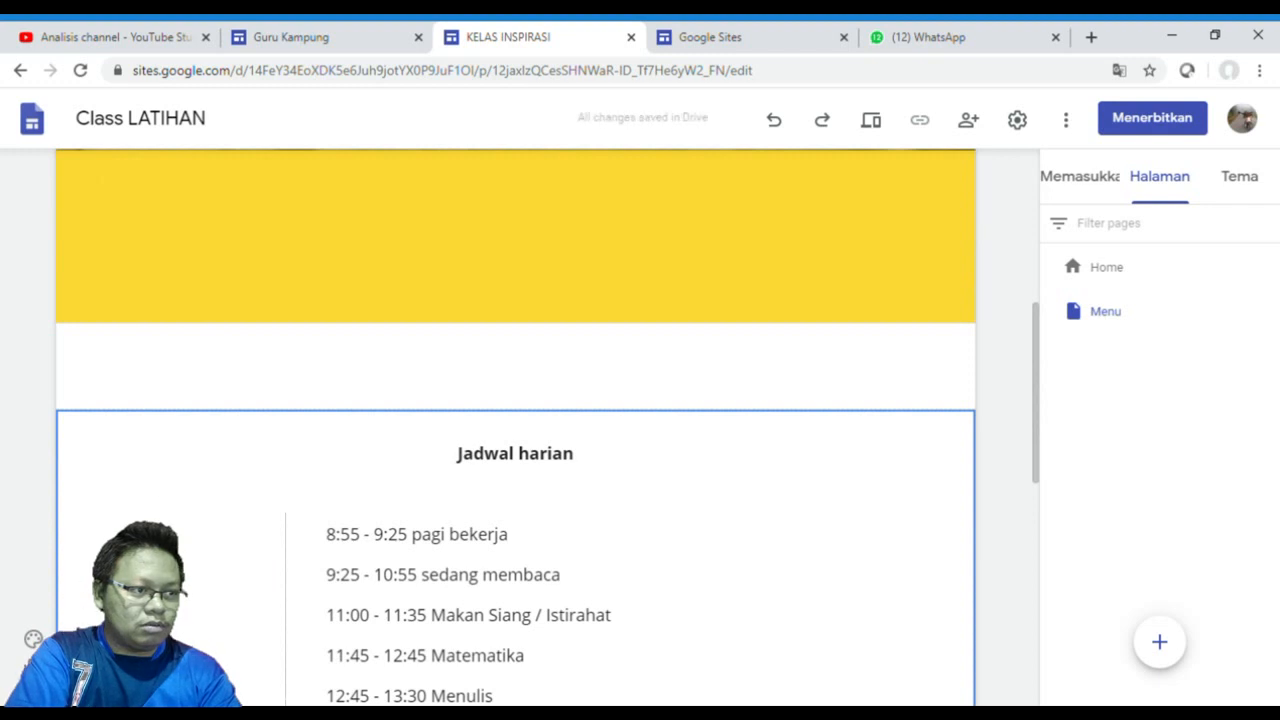
click(34, 699)
Delete the blank white sections beneath the yellow area of the Menu page and hide the page's footer
click(234, 360)
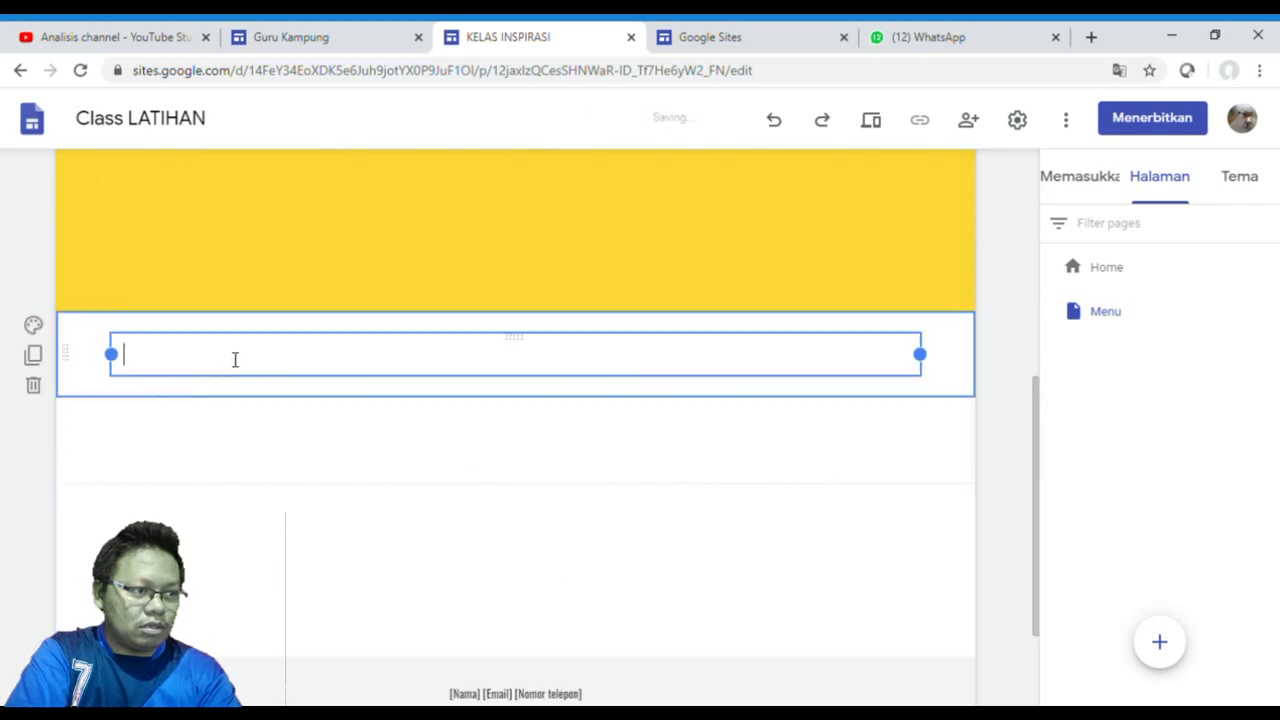
click(83, 366)
click(38, 390)
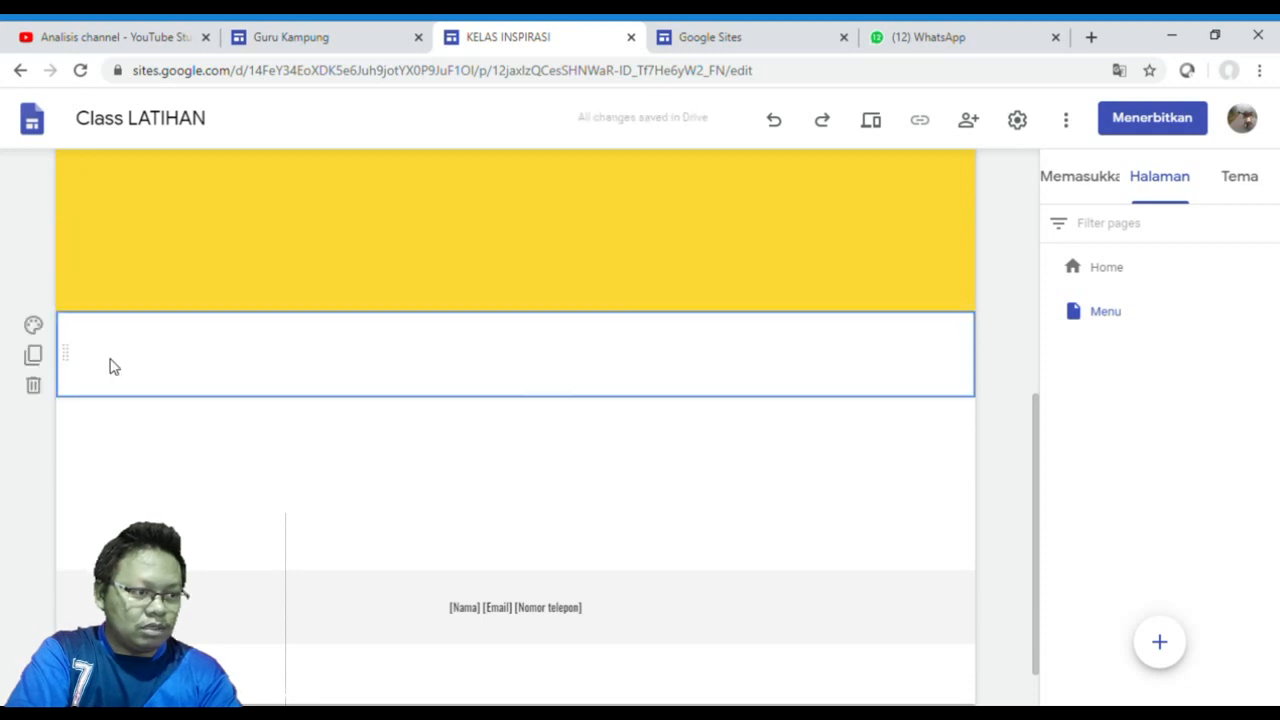
click(33, 388)
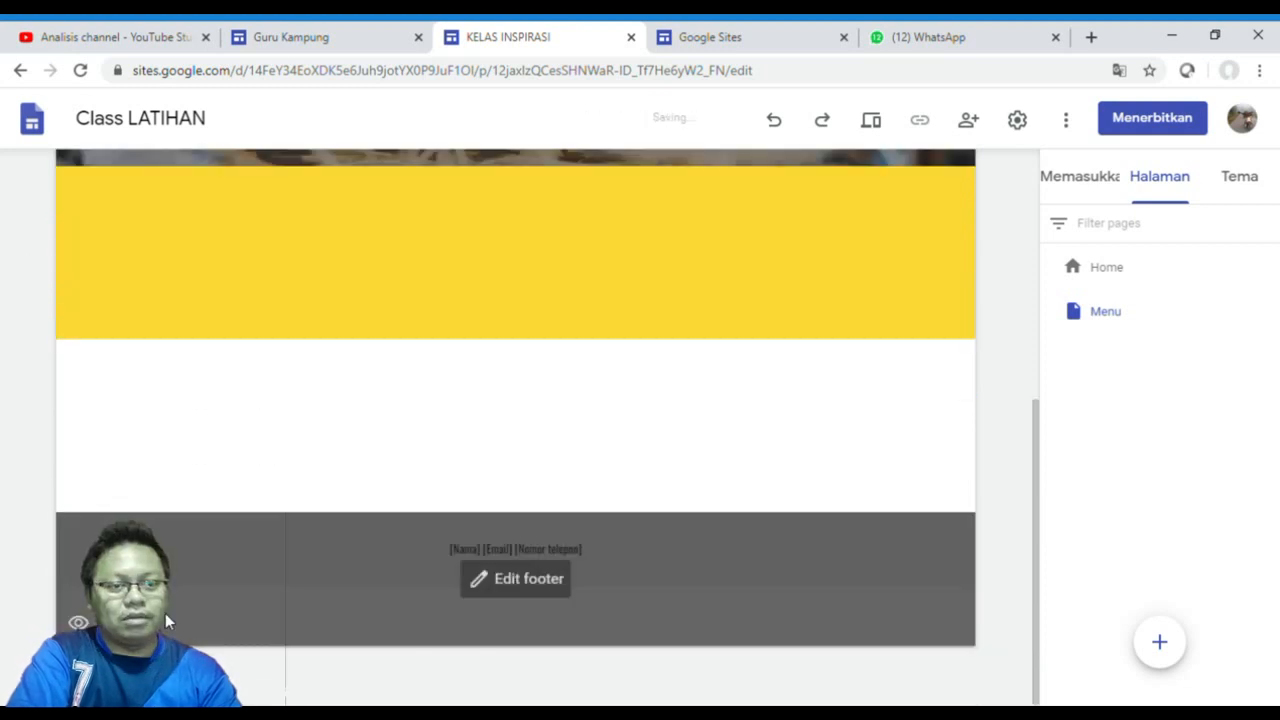
scroll(229, 466, up, 2)
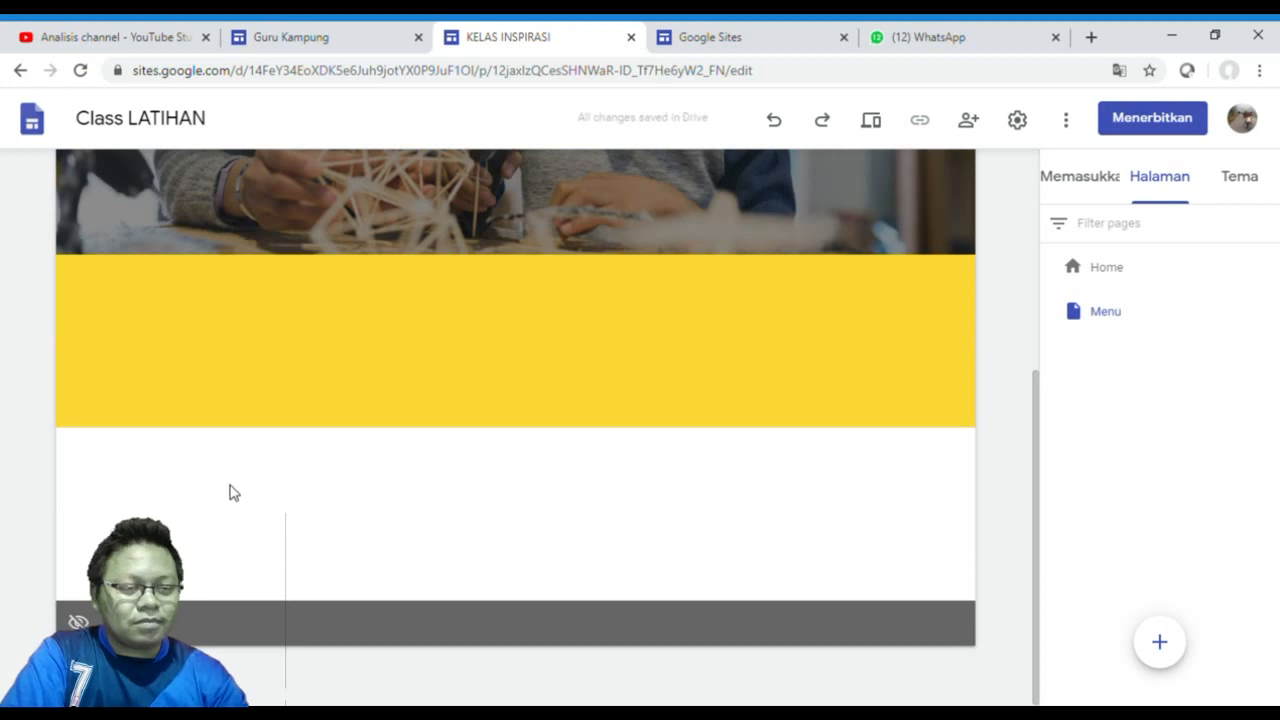
Insert a table of contents (Daftar Isi) between the Menu page's header and the yellow area
scroll(242, 496, up, 2)
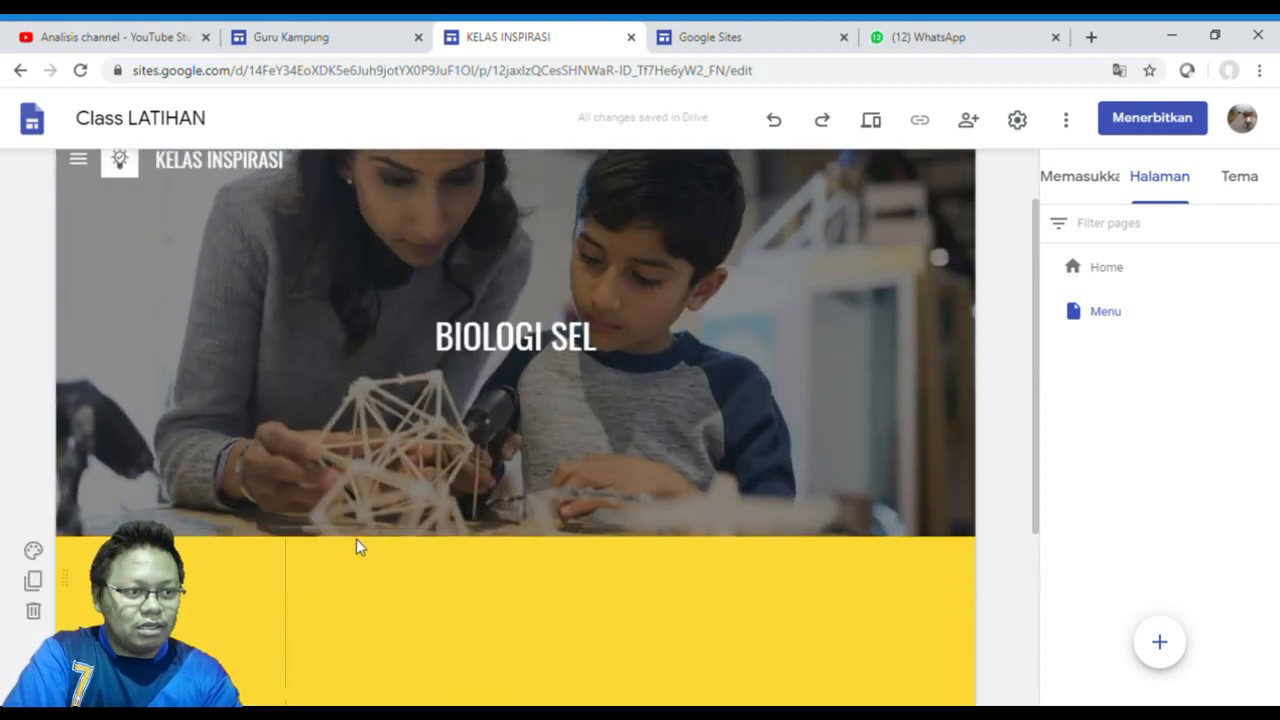
scroll(357, 543, down, 1)
click(532, 503)
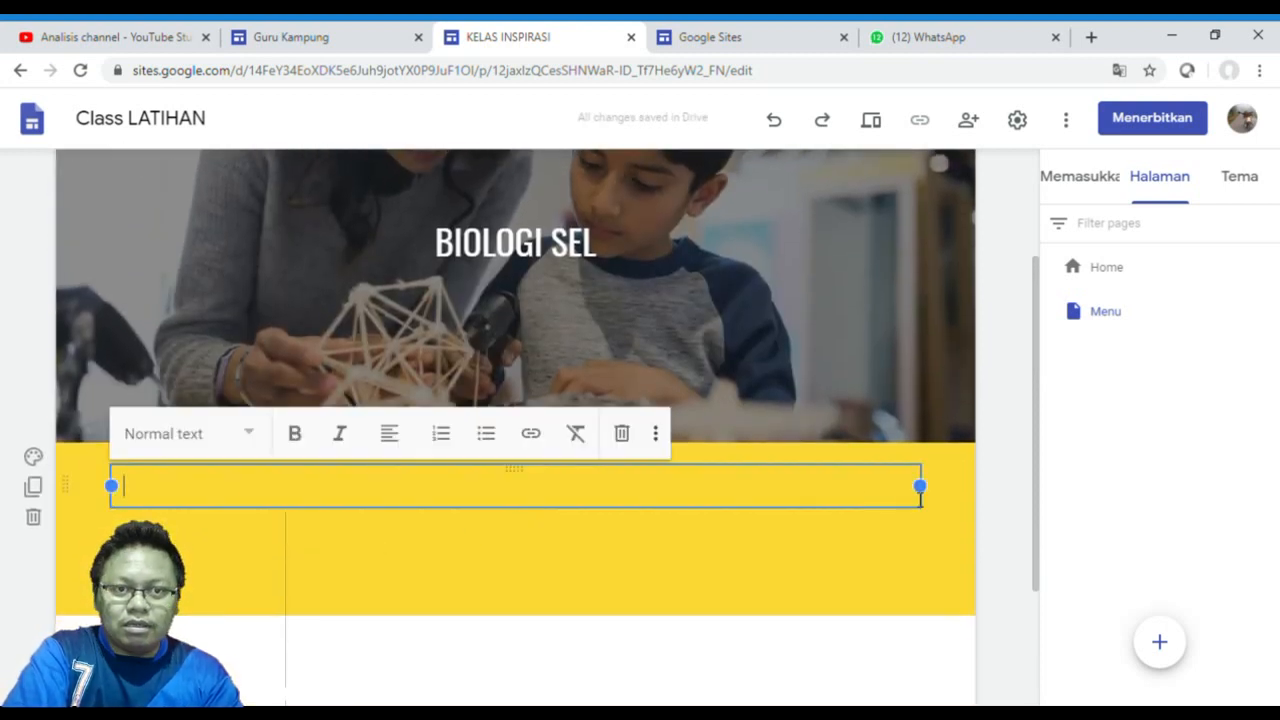
click(940, 502)
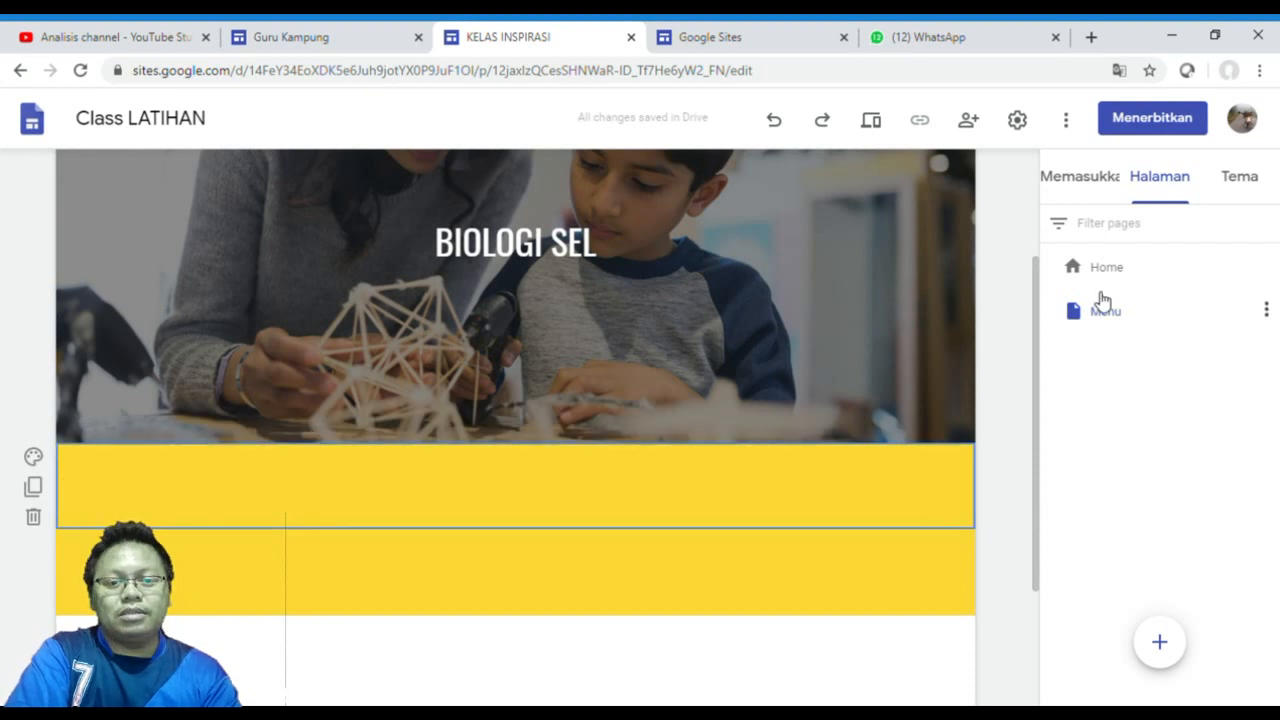
click(1107, 186)
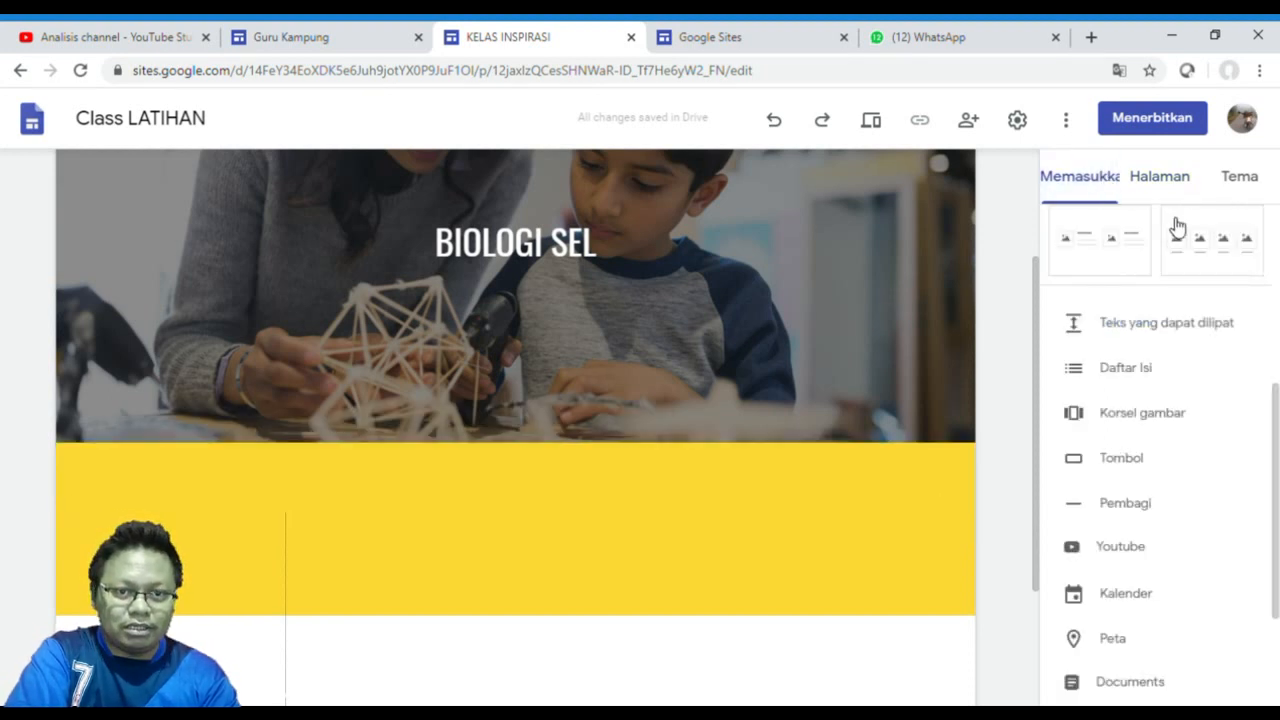
scroll(1126, 423, up, 4)
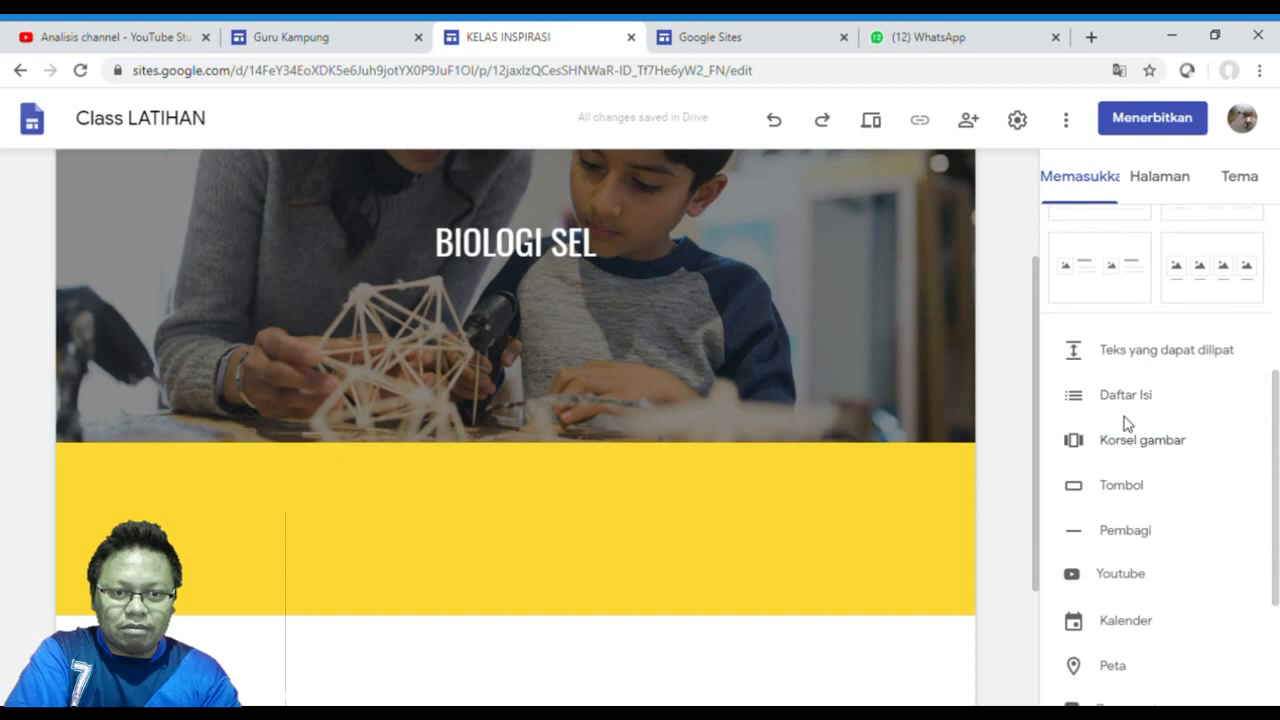
scroll(1142, 443, down, 1)
scroll(1142, 443, down, 1)
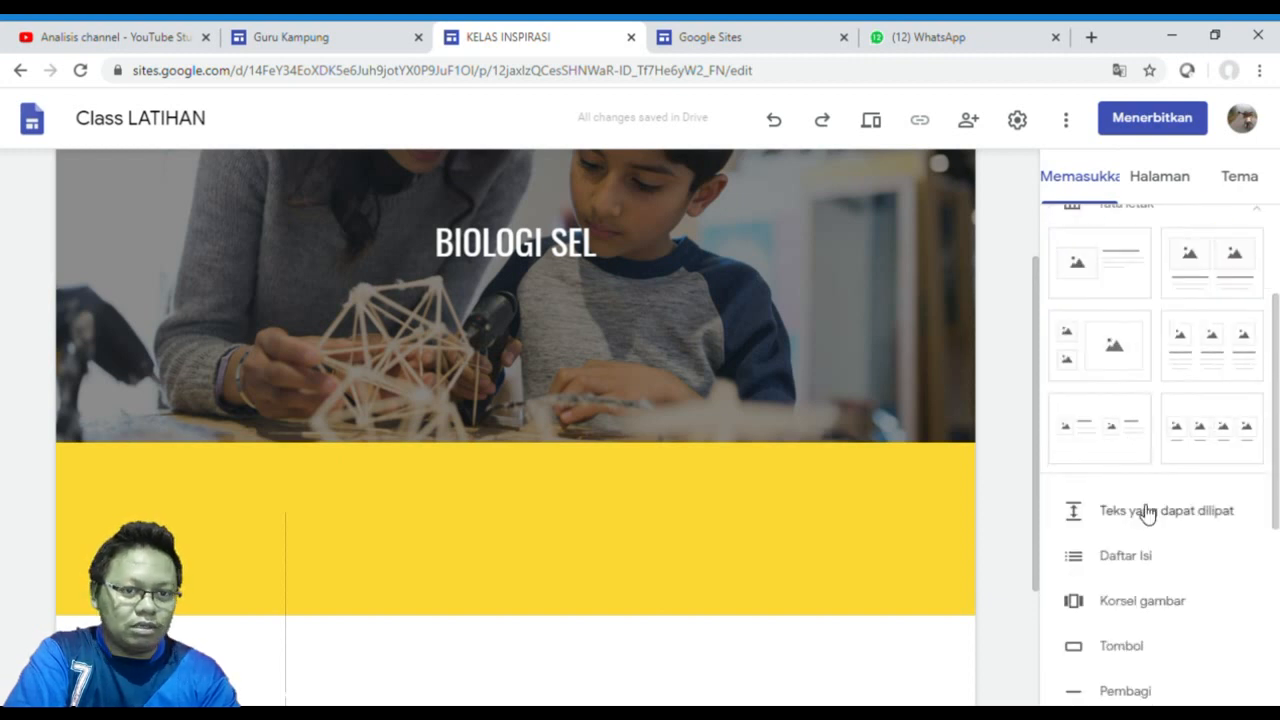
scroll(1151, 460, down, 1)
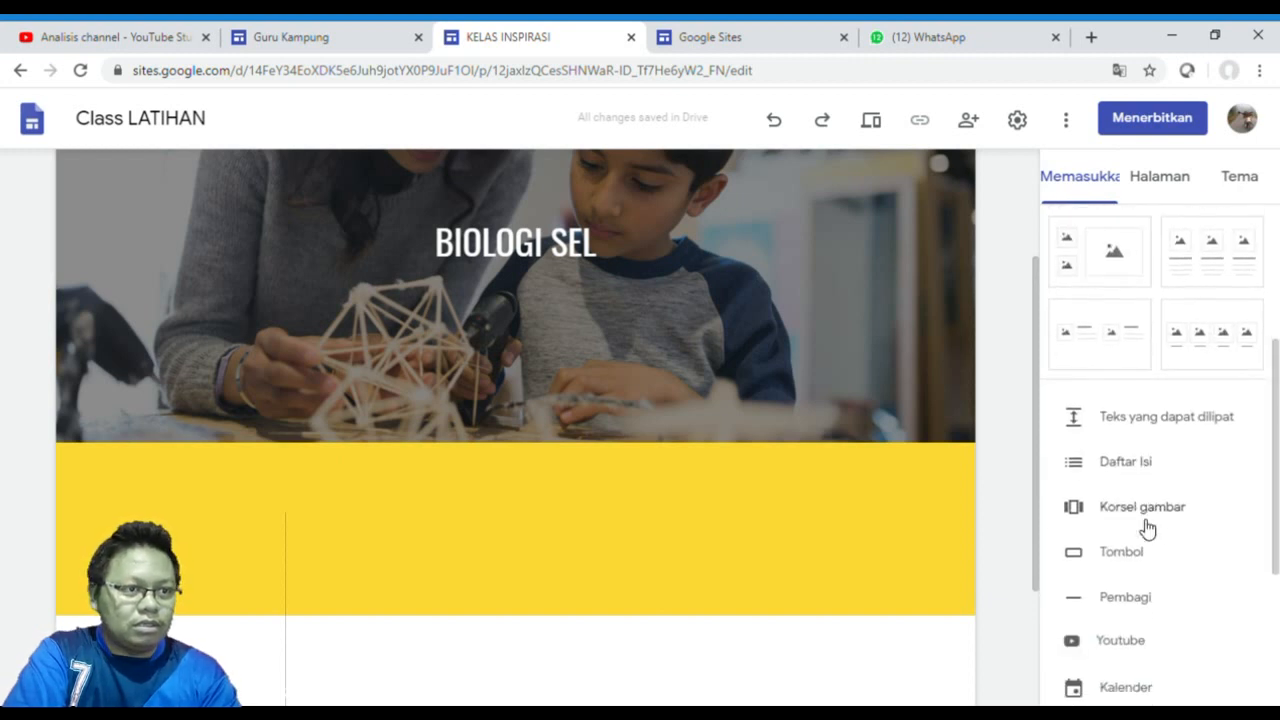
click(1146, 469)
scroll(530, 418, up, 2)
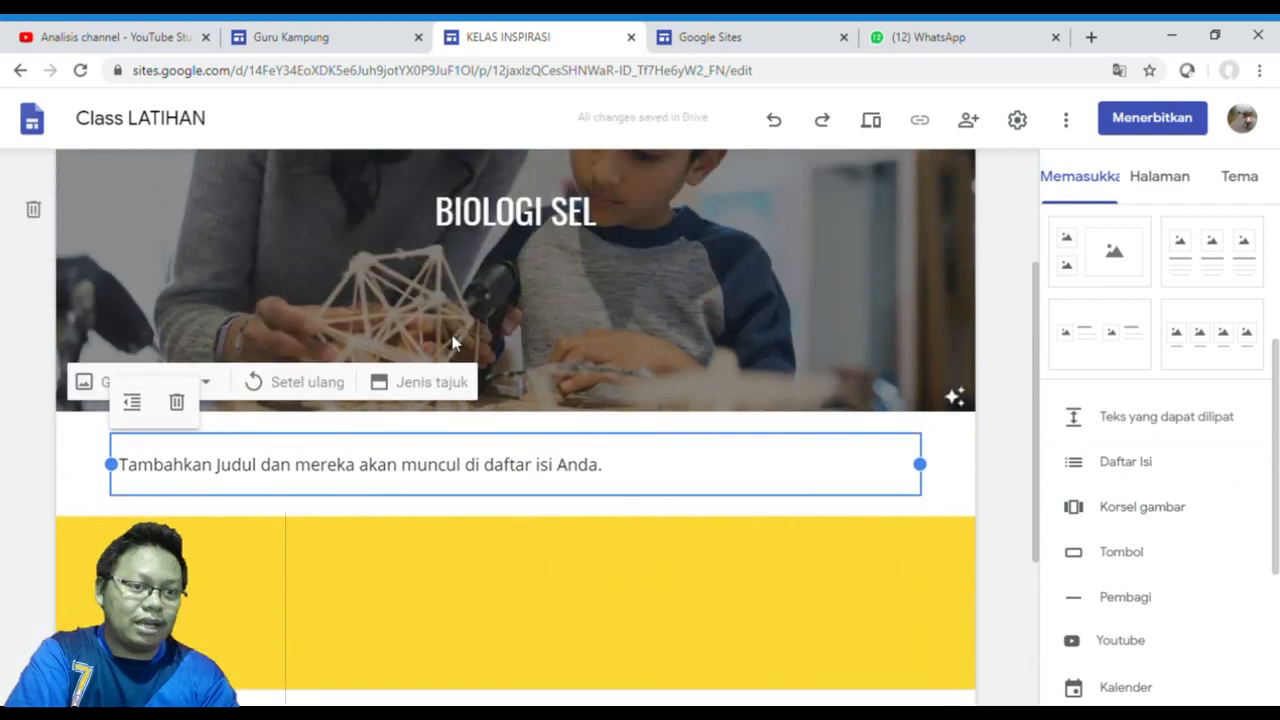
Add a text box reading "KI dan KD" beneath the table of contents in the white section
double_click(939, 478)
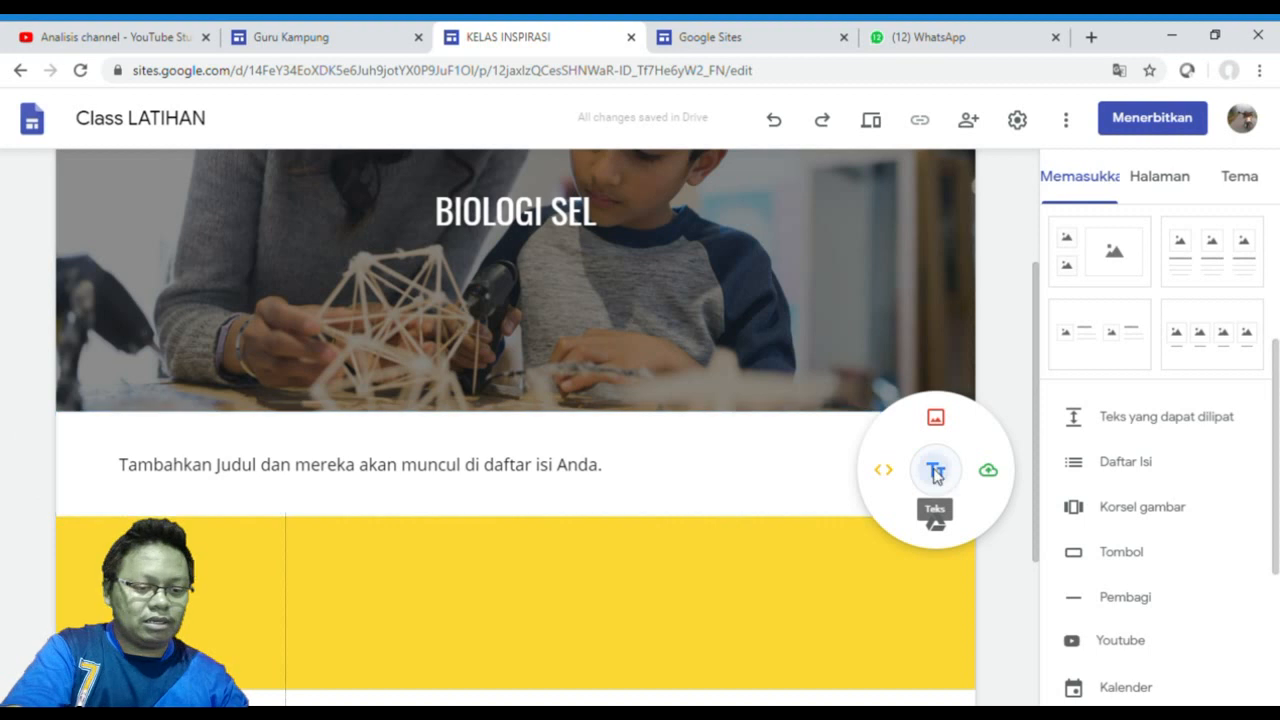
click(937, 474)
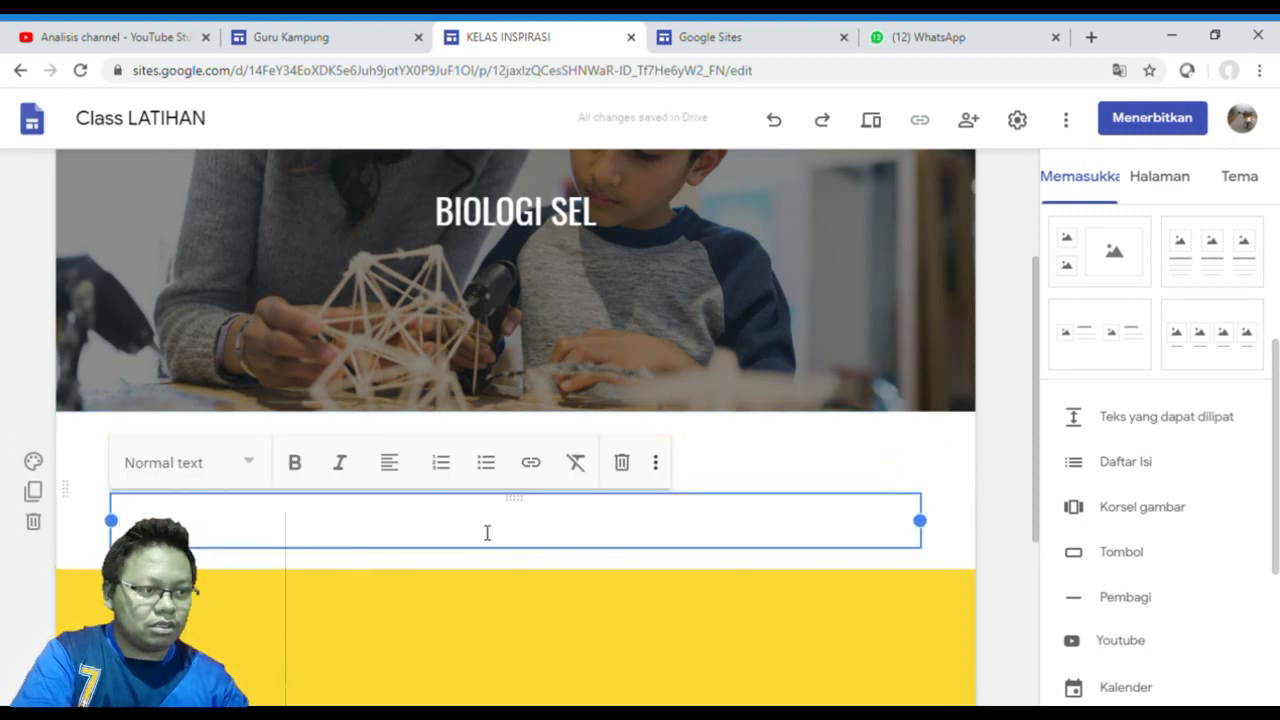
text(Ki)
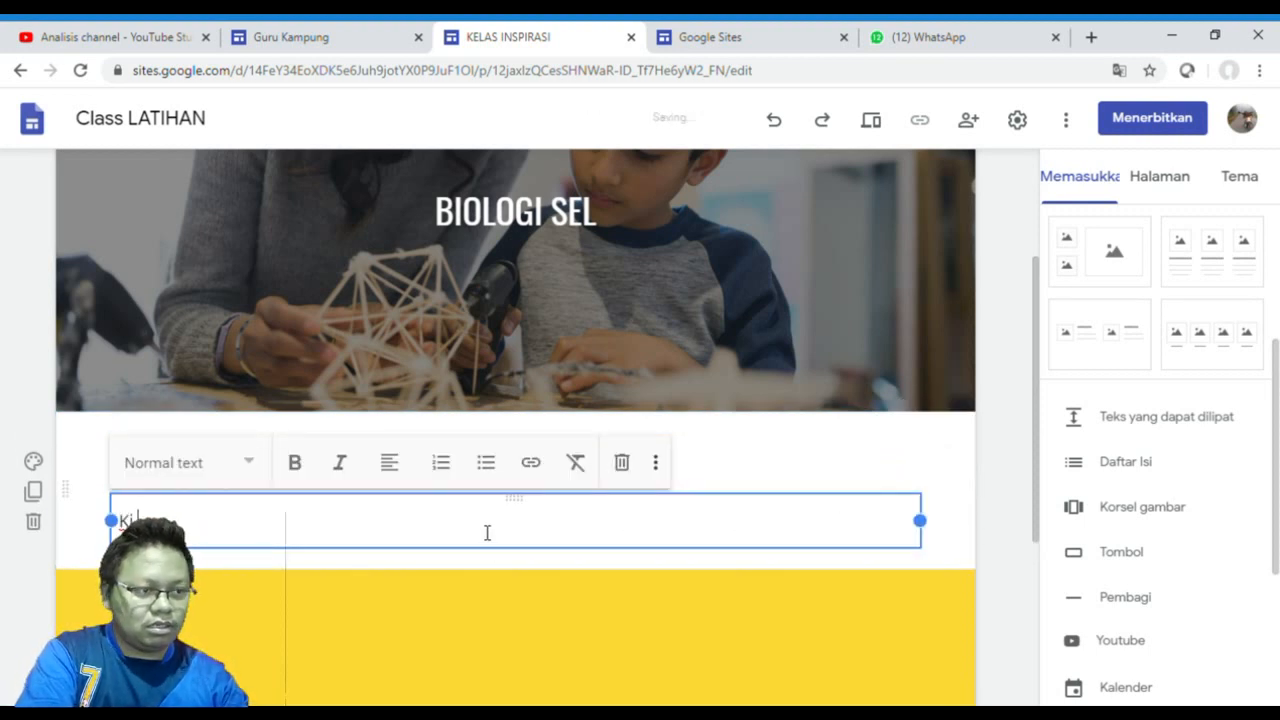
key(BackSpace)
text(I dan KD)
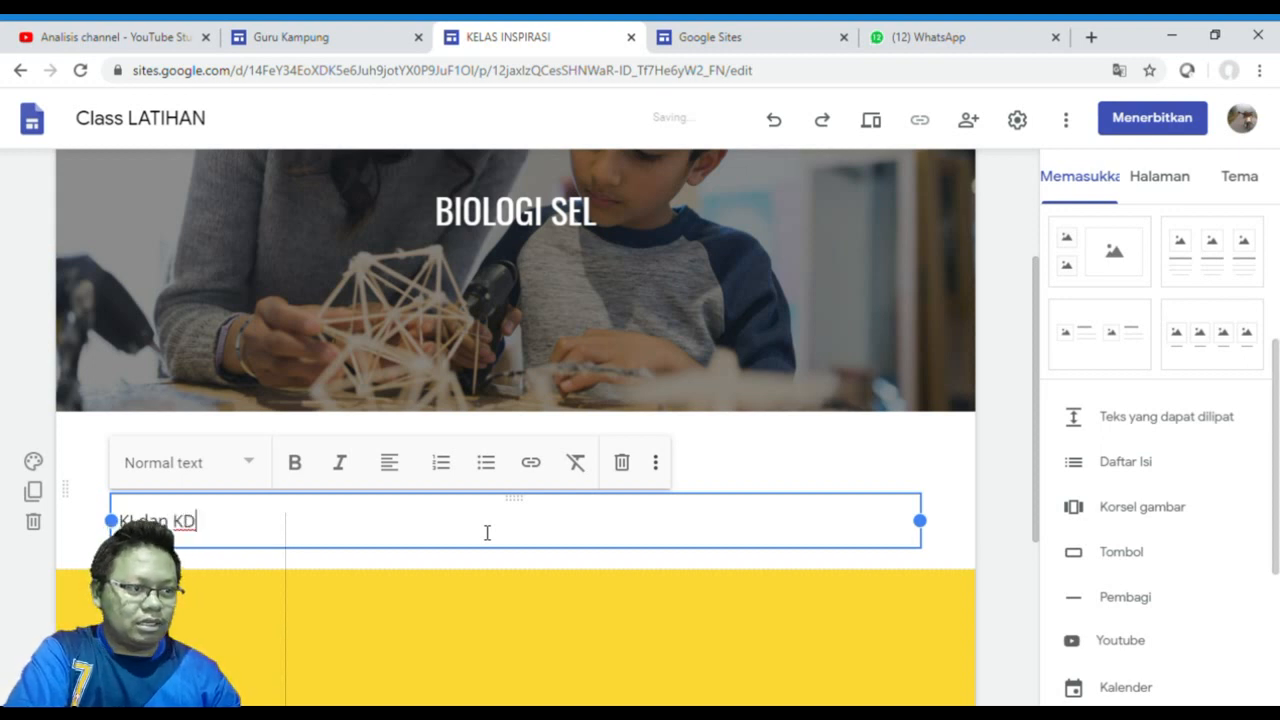
click(382, 571)
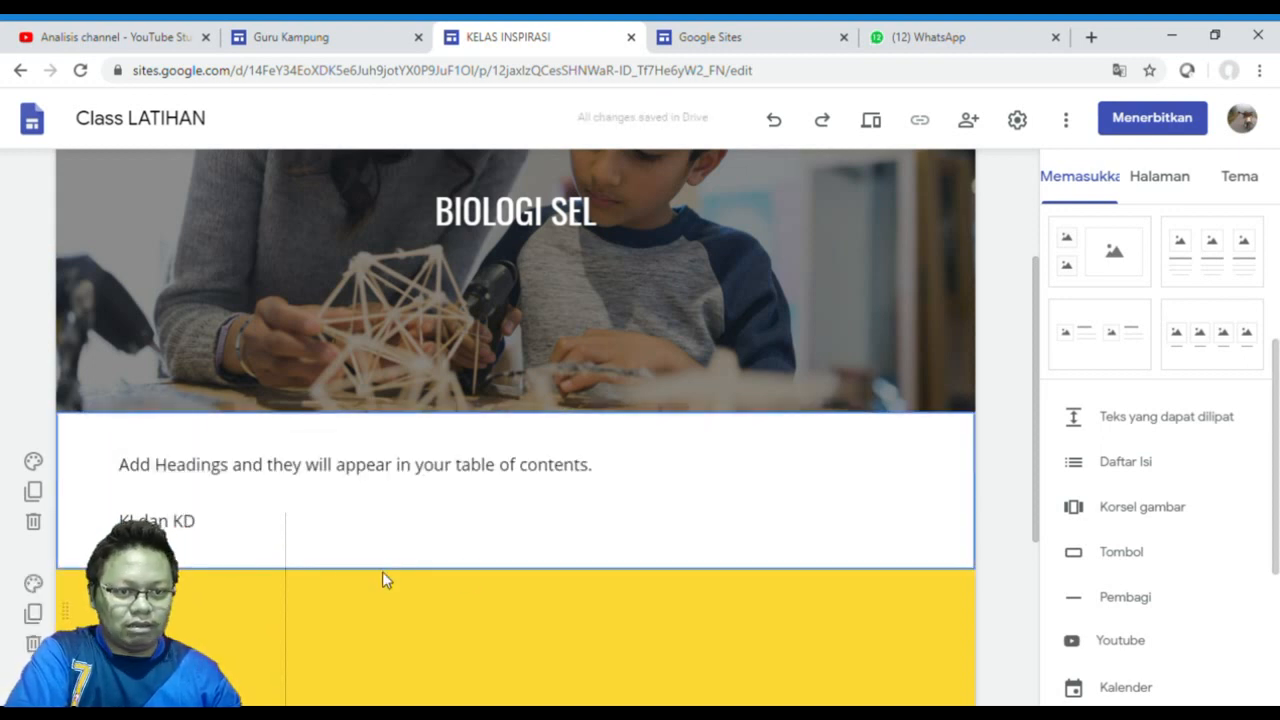
Narrow the "KI dan KD" text box to roughly the width of its text
click(140, 520)
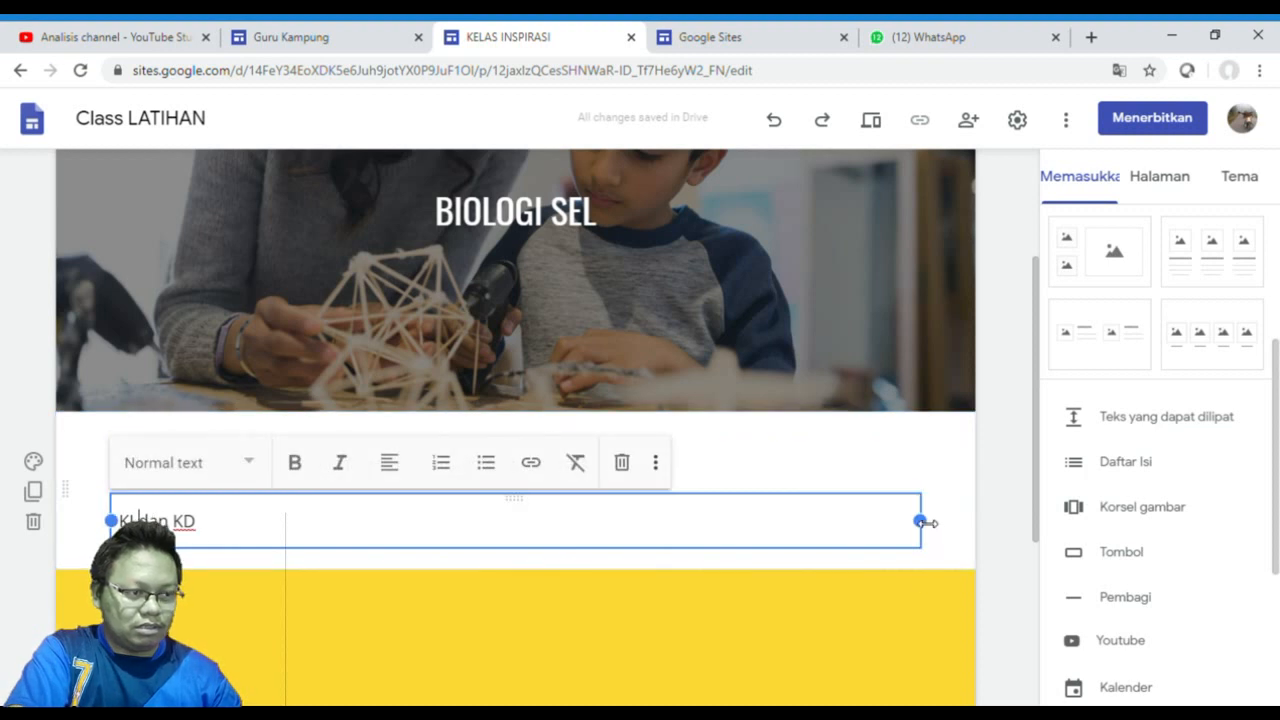
drag(921, 521, 567, 524)
drag(309, 535, 340, 546)
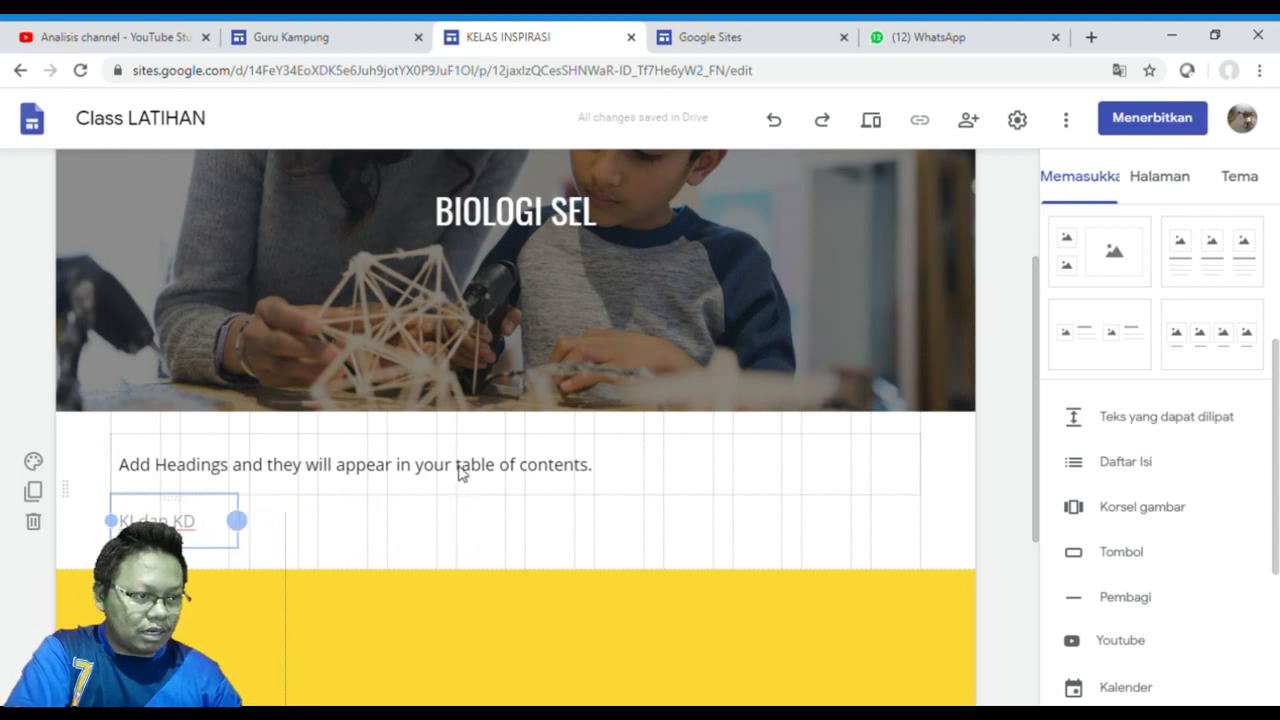
click(353, 536)
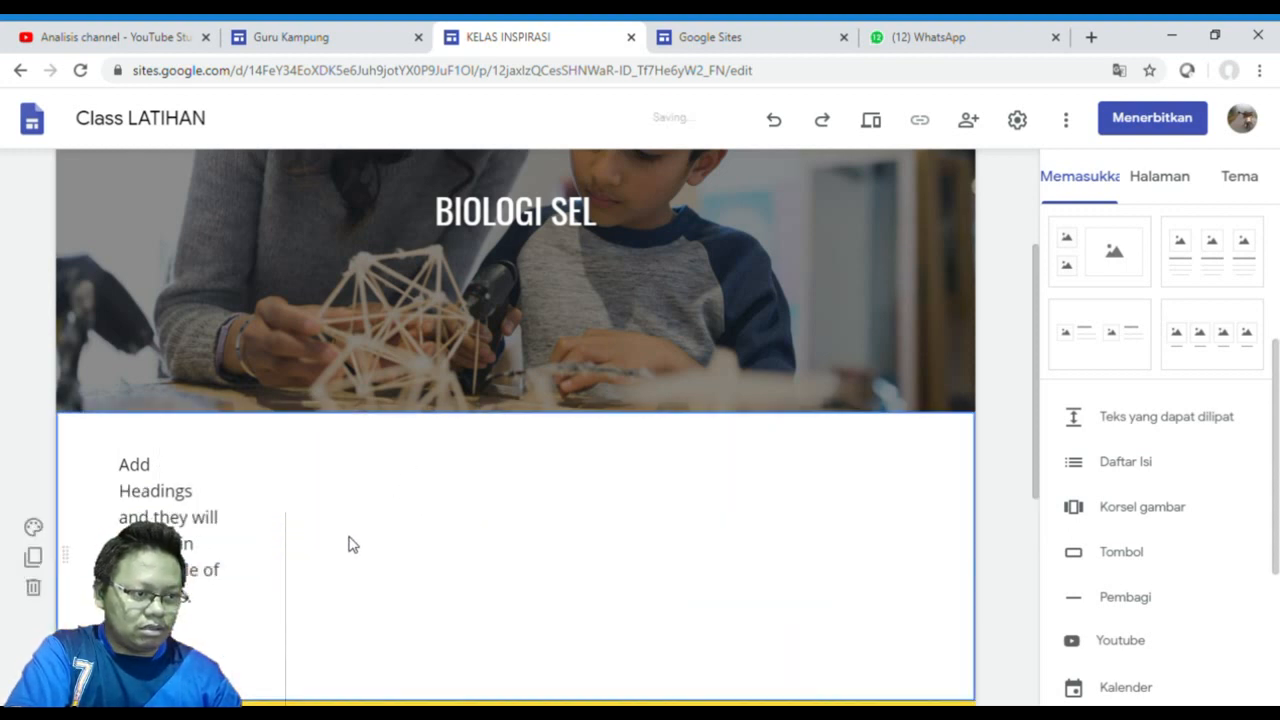
Move the "KI dan KD" text box beside the table of contents, then delete the table of contents
click(158, 570)
click(168, 578)
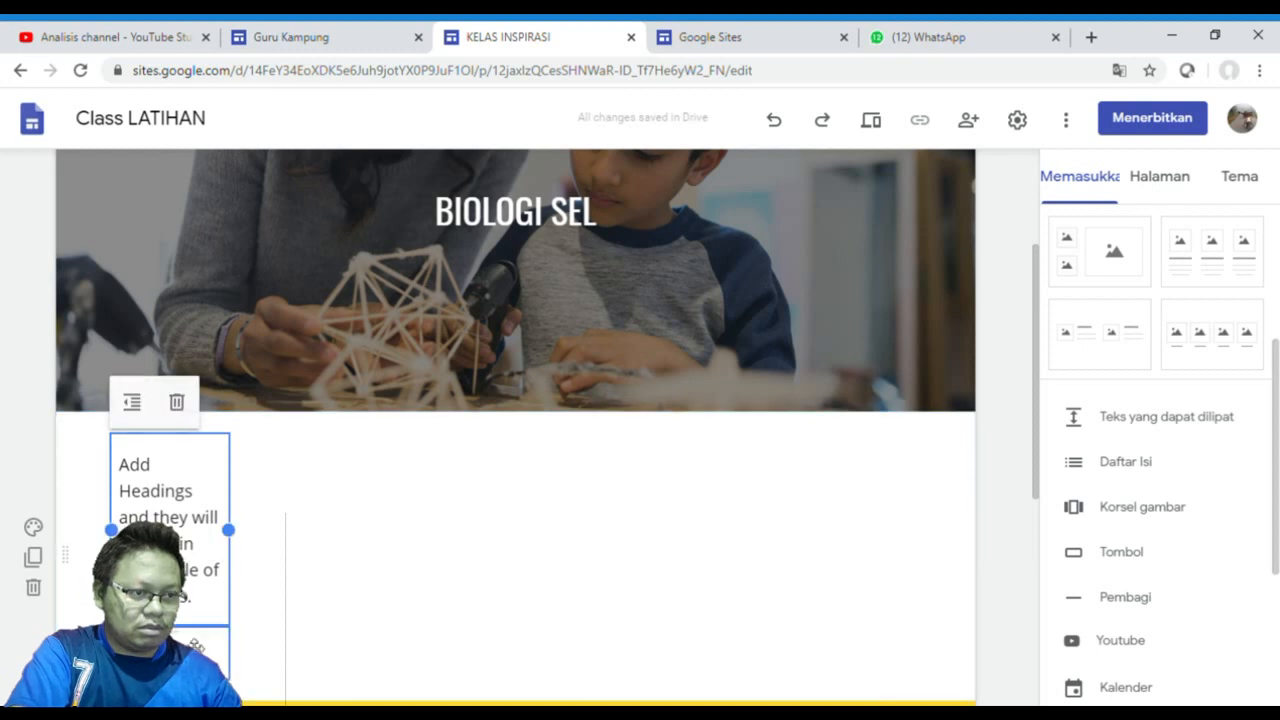
click(190, 645)
drag(216, 640, 421, 581)
drag(240, 570, 192, 530)
click(187, 506)
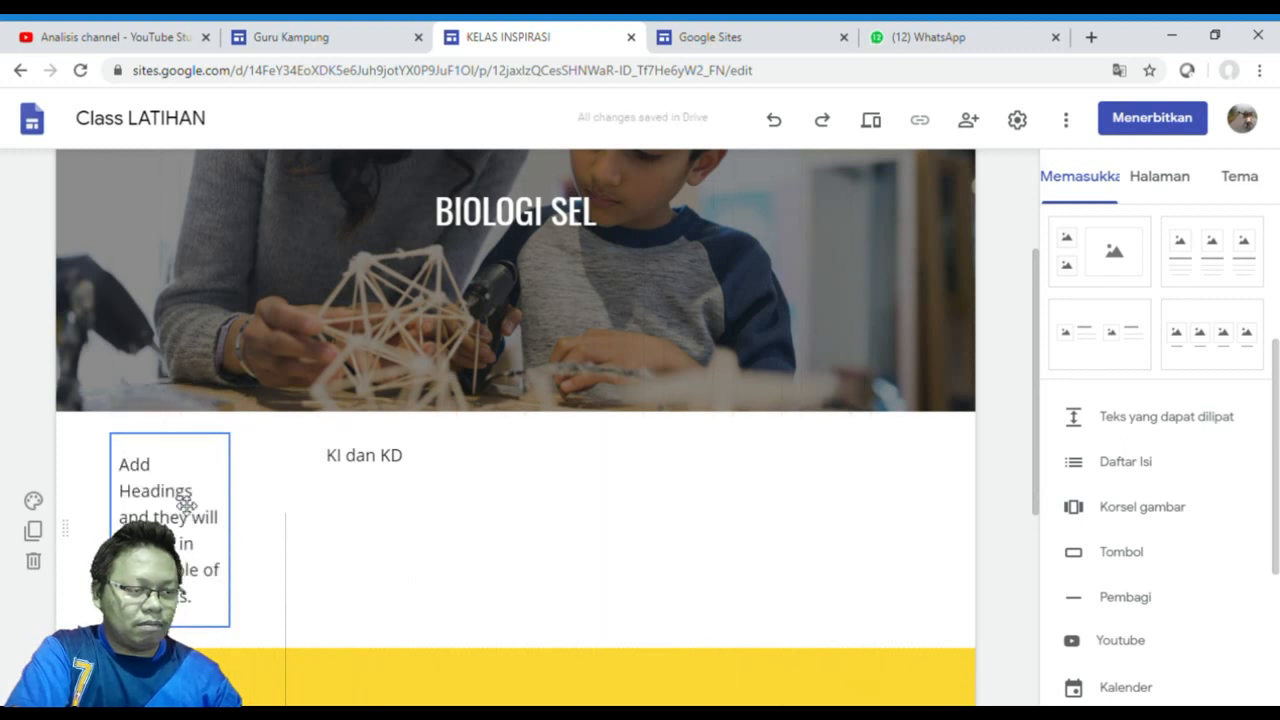
click(186, 450)
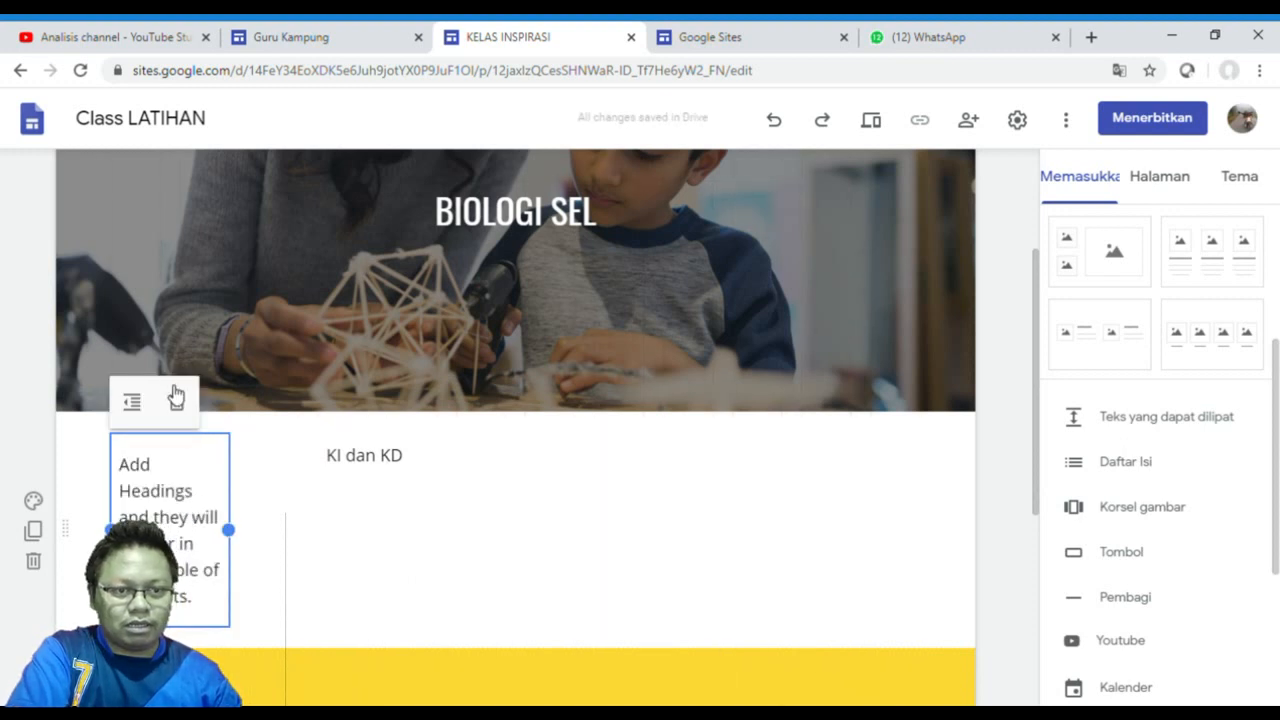
click(179, 400)
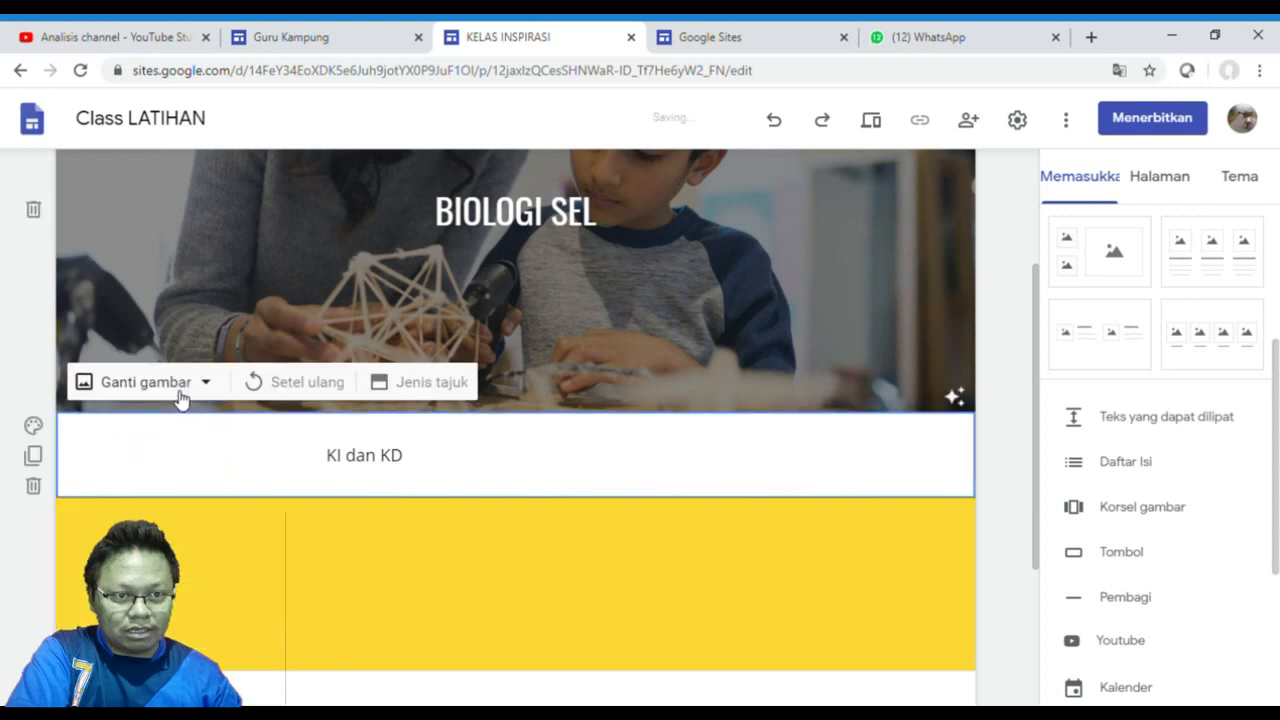
Shift "KI dan KD" to the row's left edge and add a "Peta Konsep" text box beside it, narrowed to fit its text
double_click(937, 459)
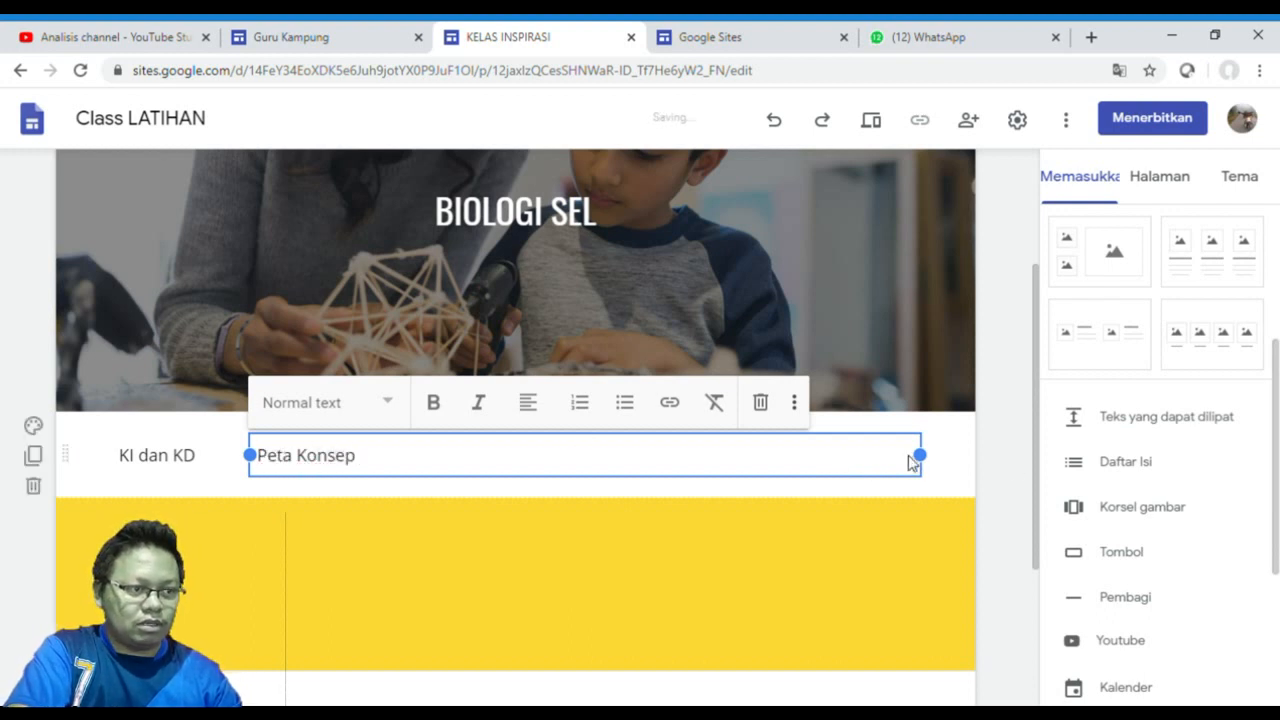
drag(931, 458, 409, 460)
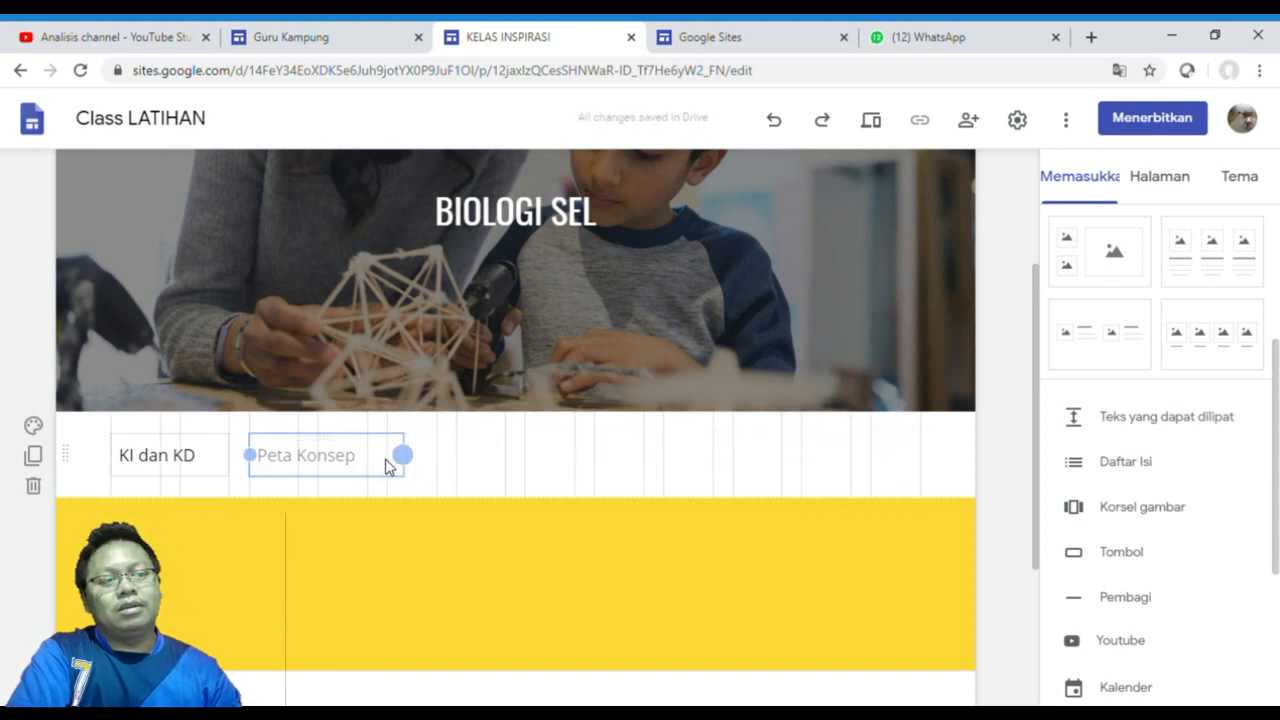
drag(391, 469, 391, 469)
click(647, 473)
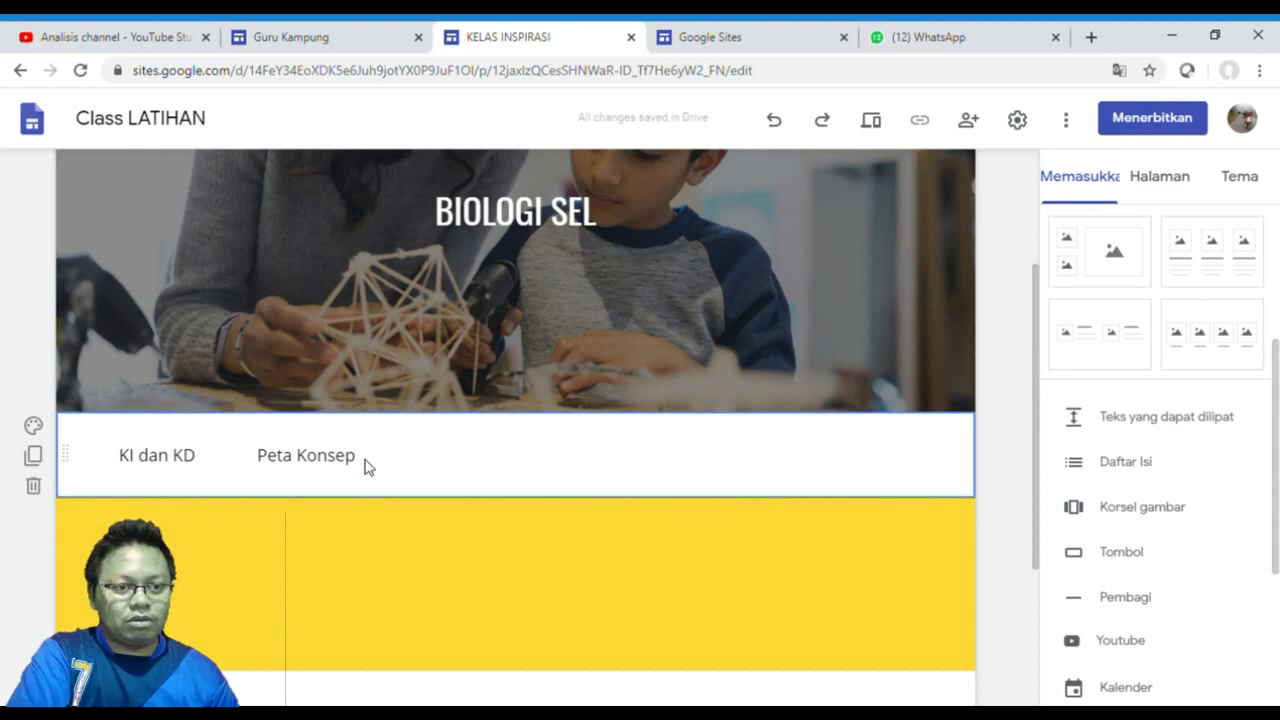
Add a "Video" text box after "Peta Konsep" in the same row and narrow it while keeping the word on one line
double_click(951, 479)
click(955, 474)
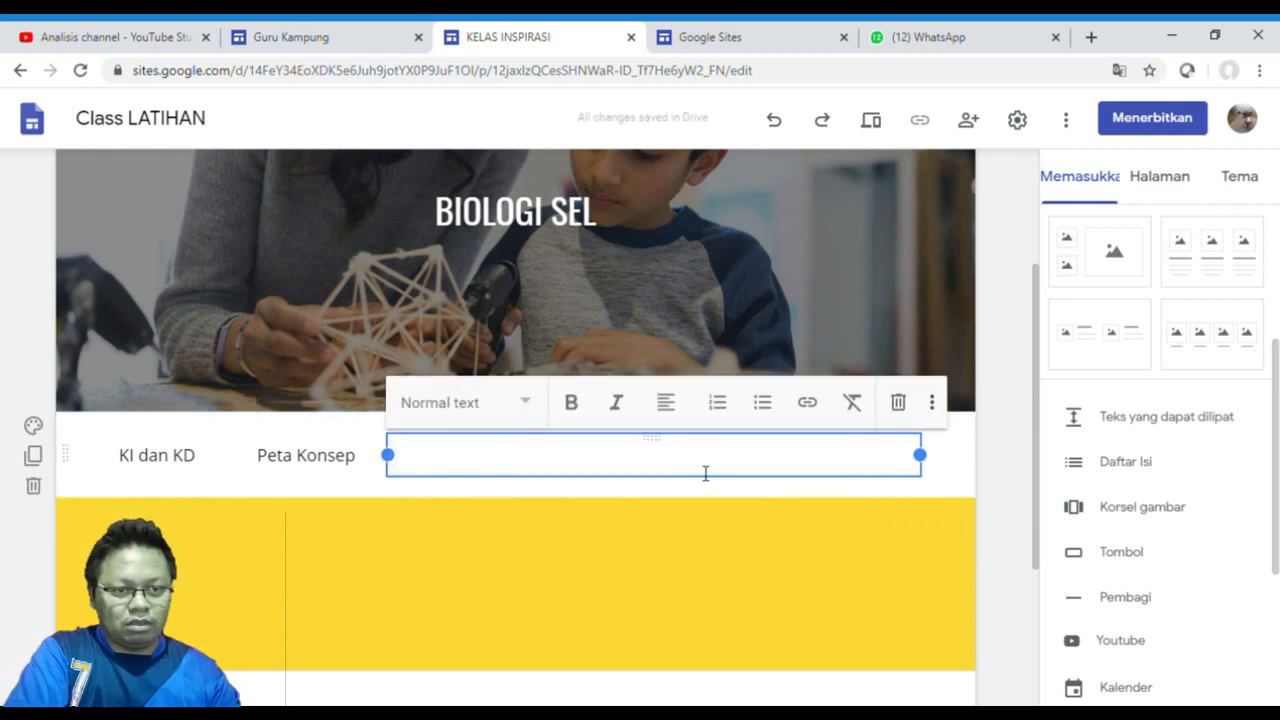
text(Video)
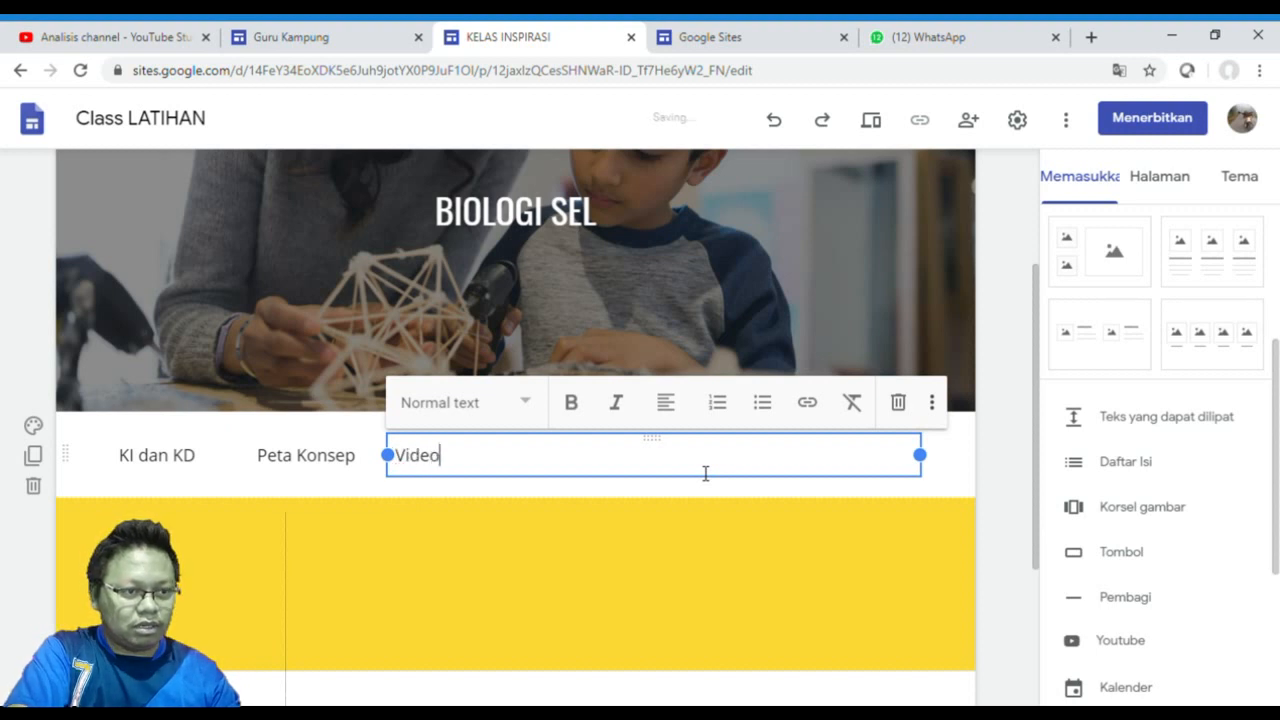
drag(922, 457, 462, 461)
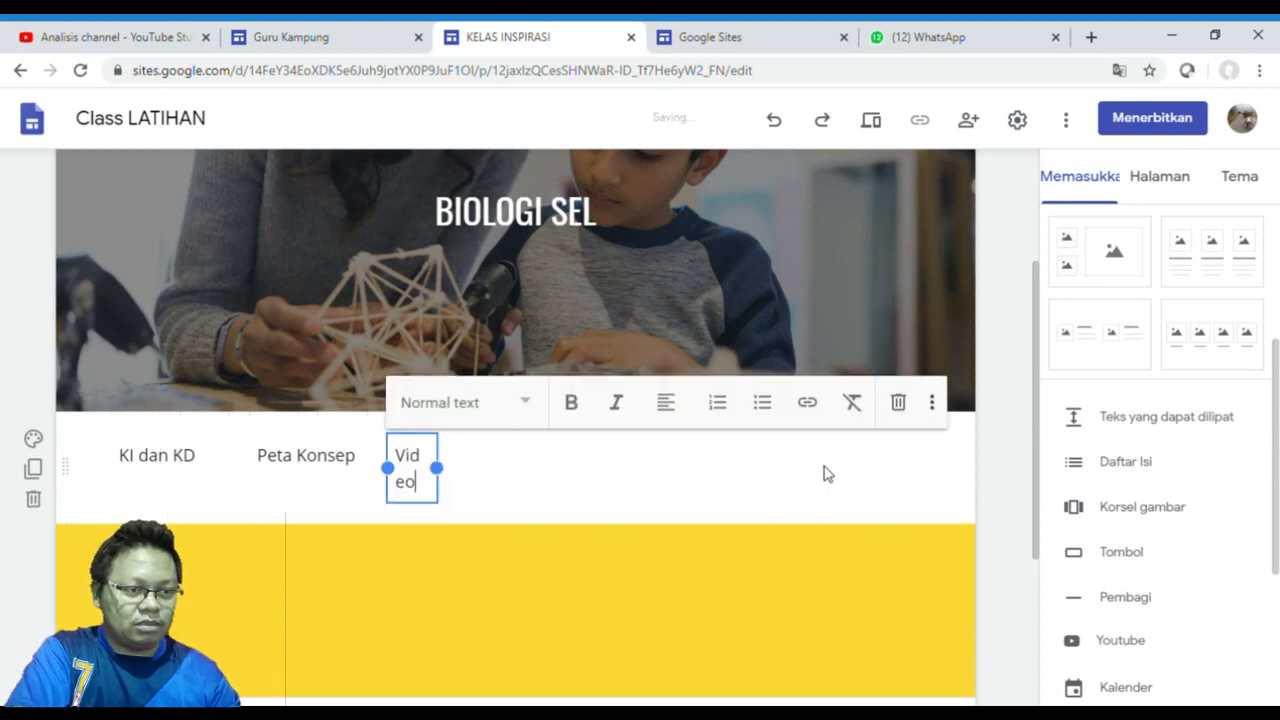
drag(440, 468, 524, 472)
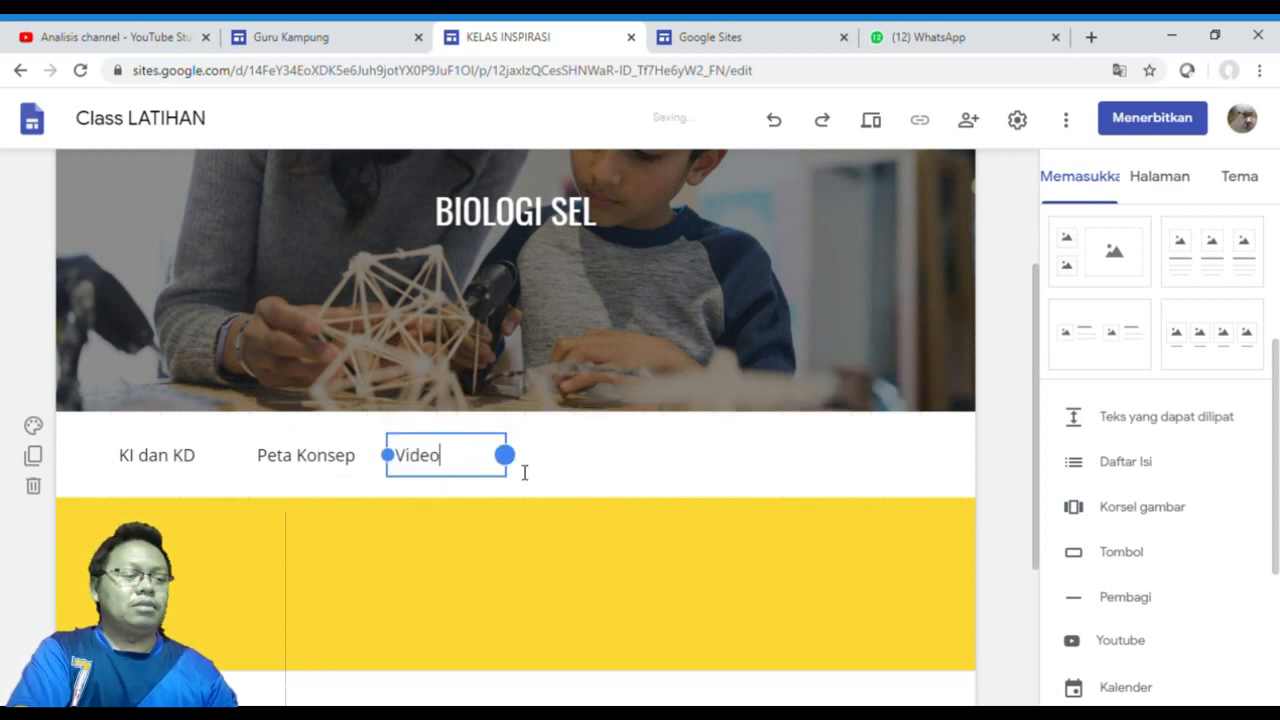
click(889, 457)
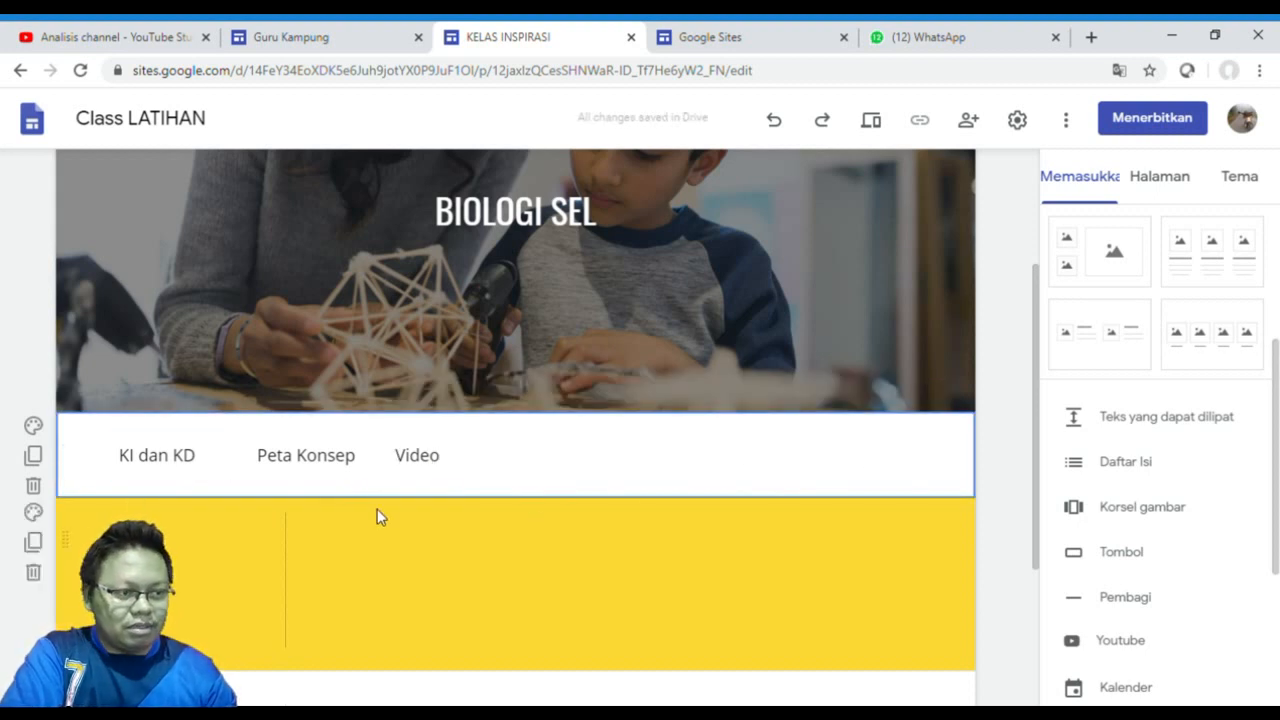
Delete both empty yellow sections beneath the text row of the Menu page
scroll(474, 489, down, 1)
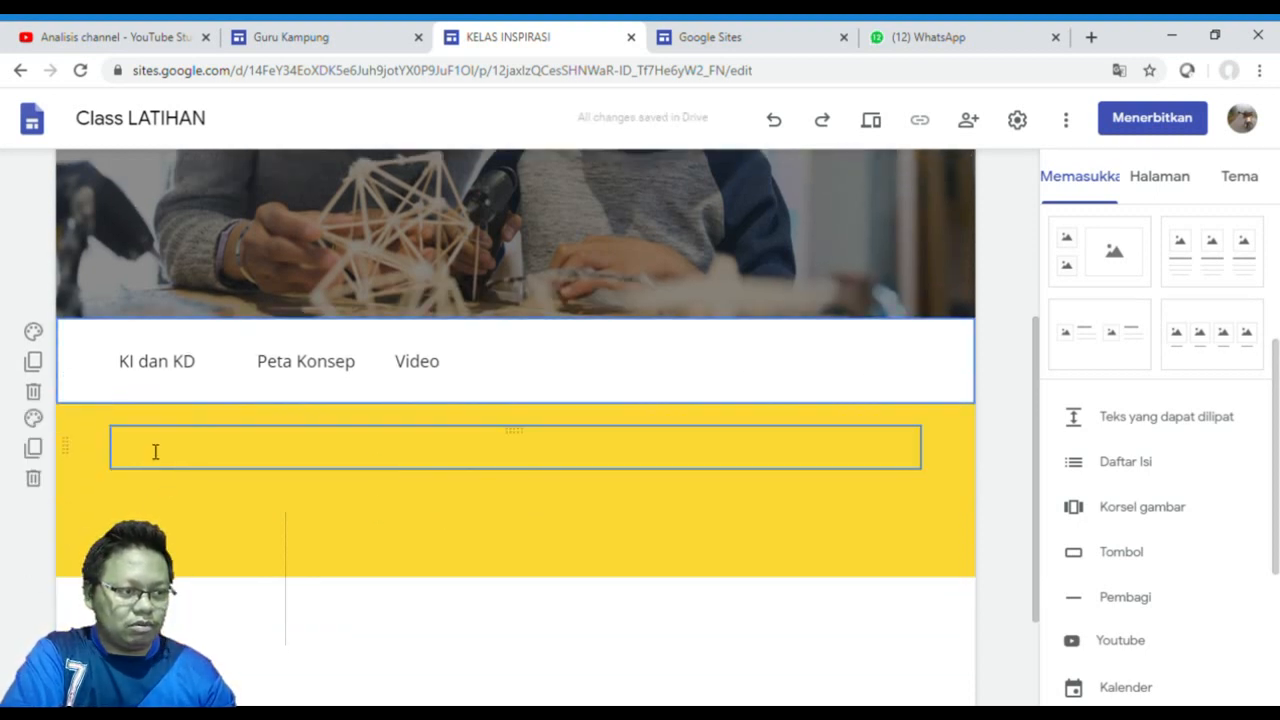
click(188, 530)
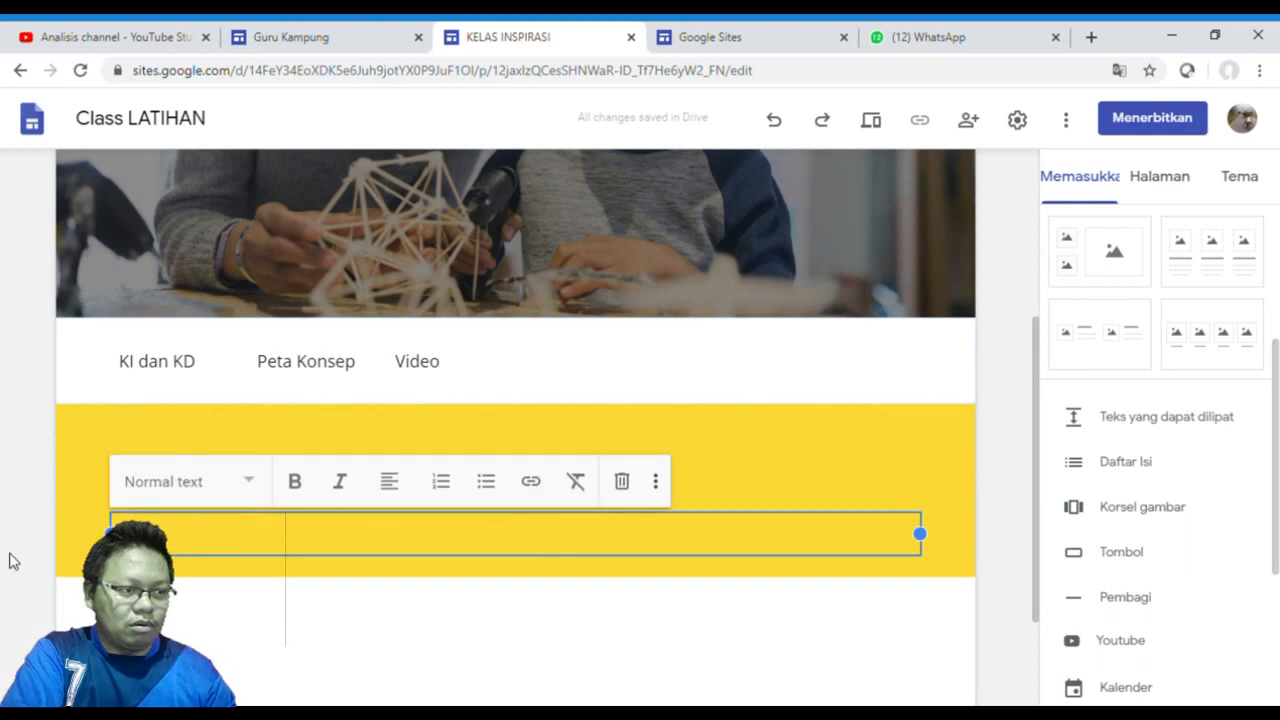
click(33, 565)
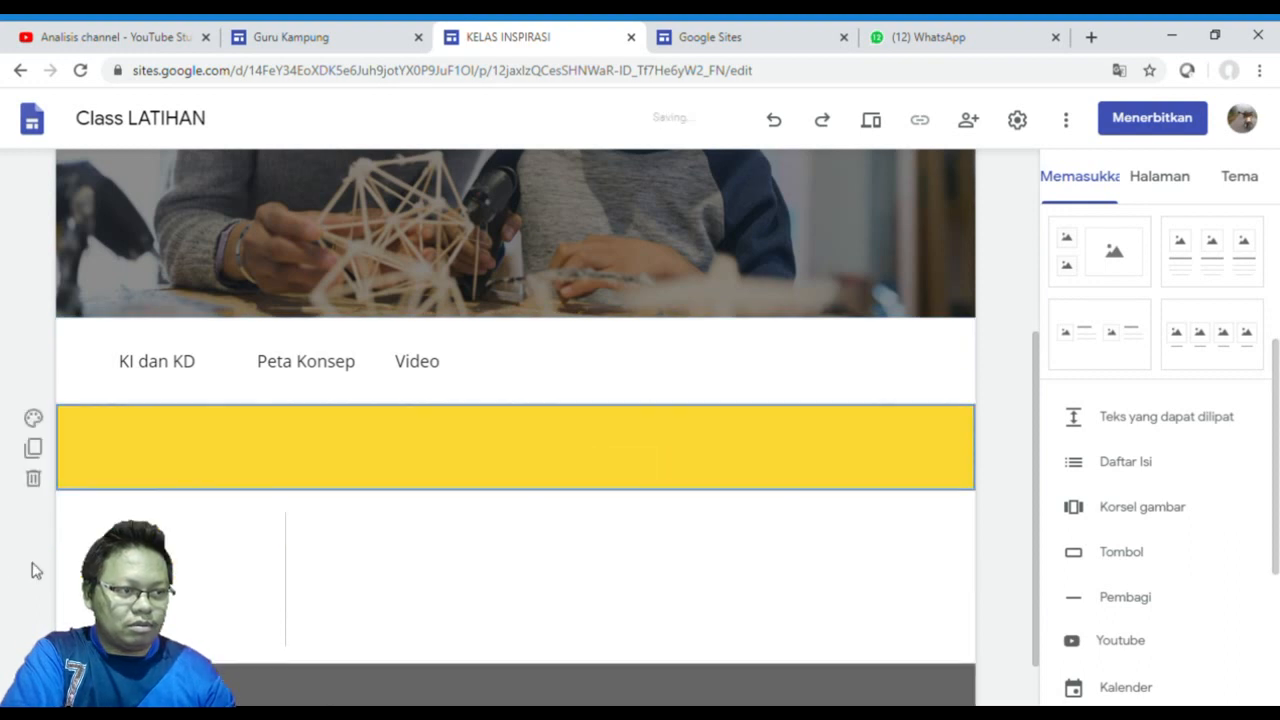
click(33, 479)
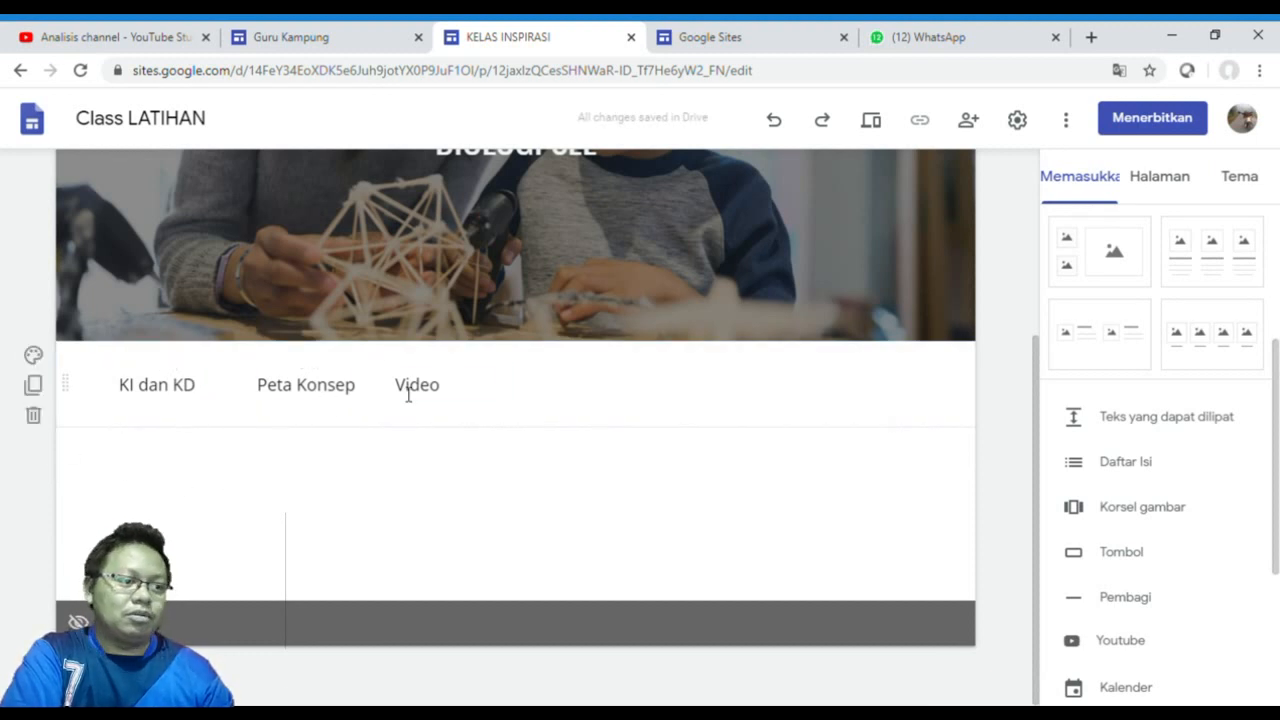
Add a collapsible text block beneath the row of topic labels and give it the heading "SK & KD"
scroll(336, 400, up, 3)
scroll(437, 331, down, 2)
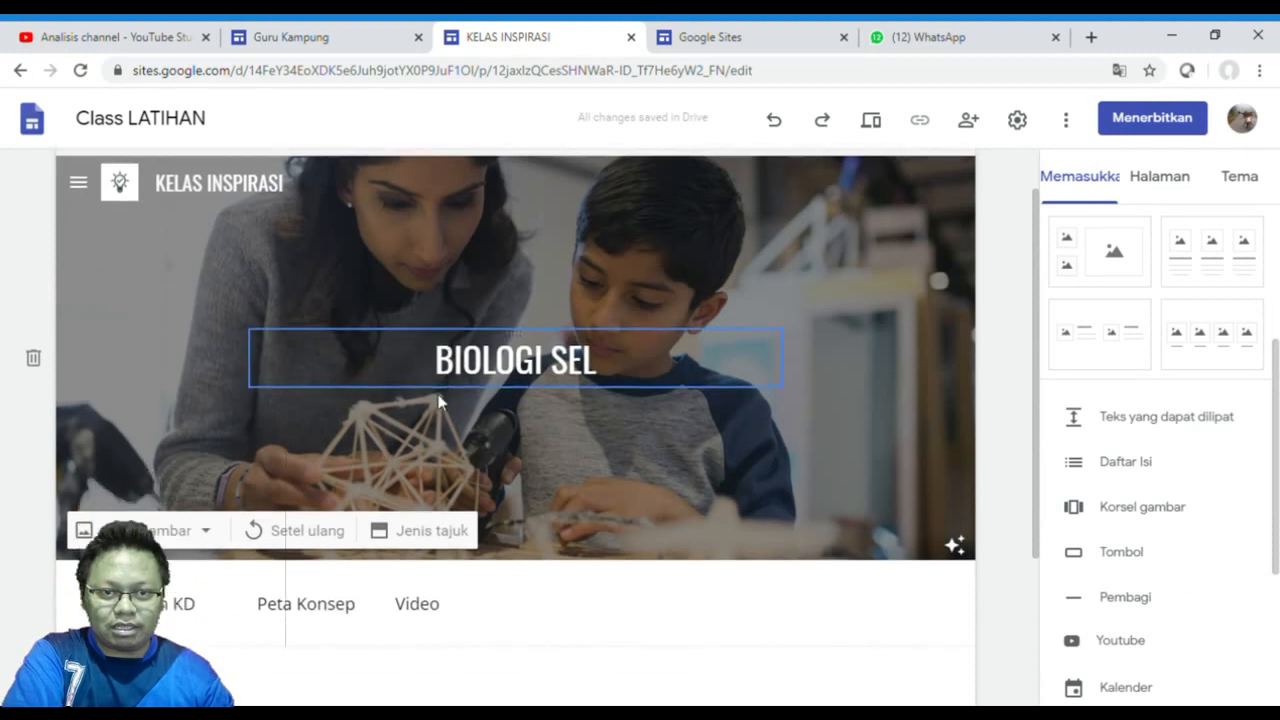
click(1160, 428)
click(637, 329)
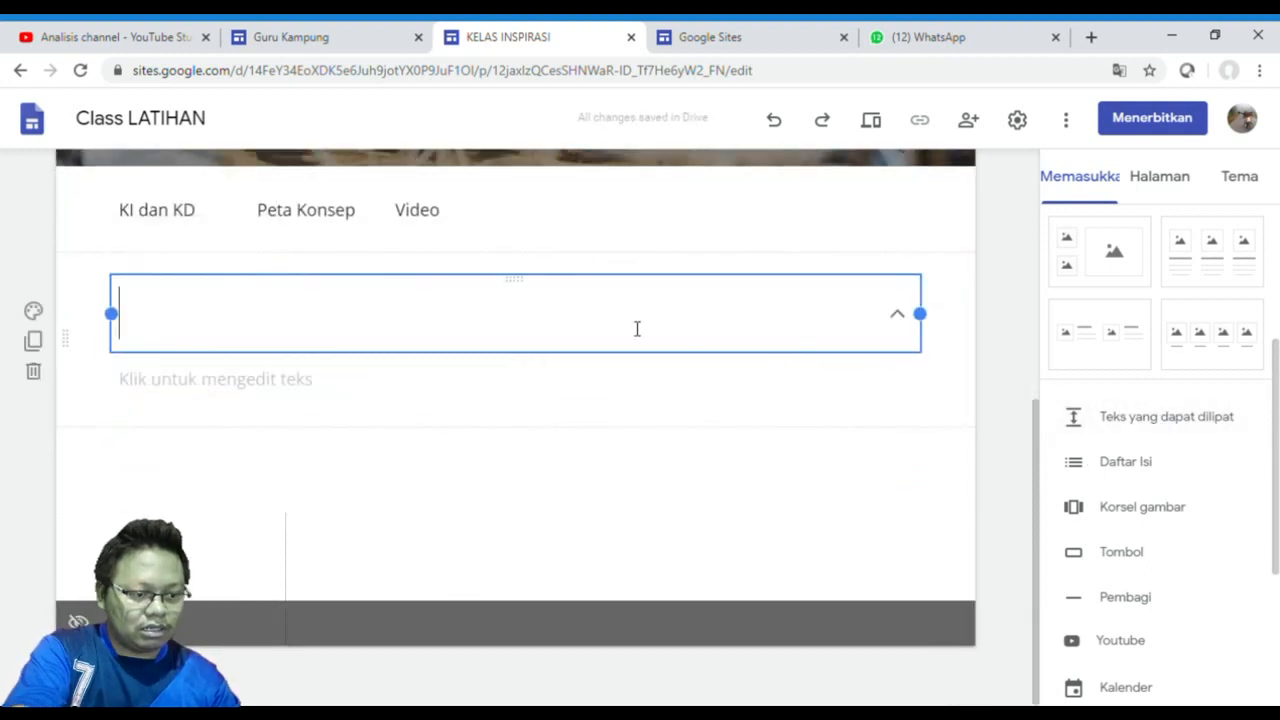
text(SK)
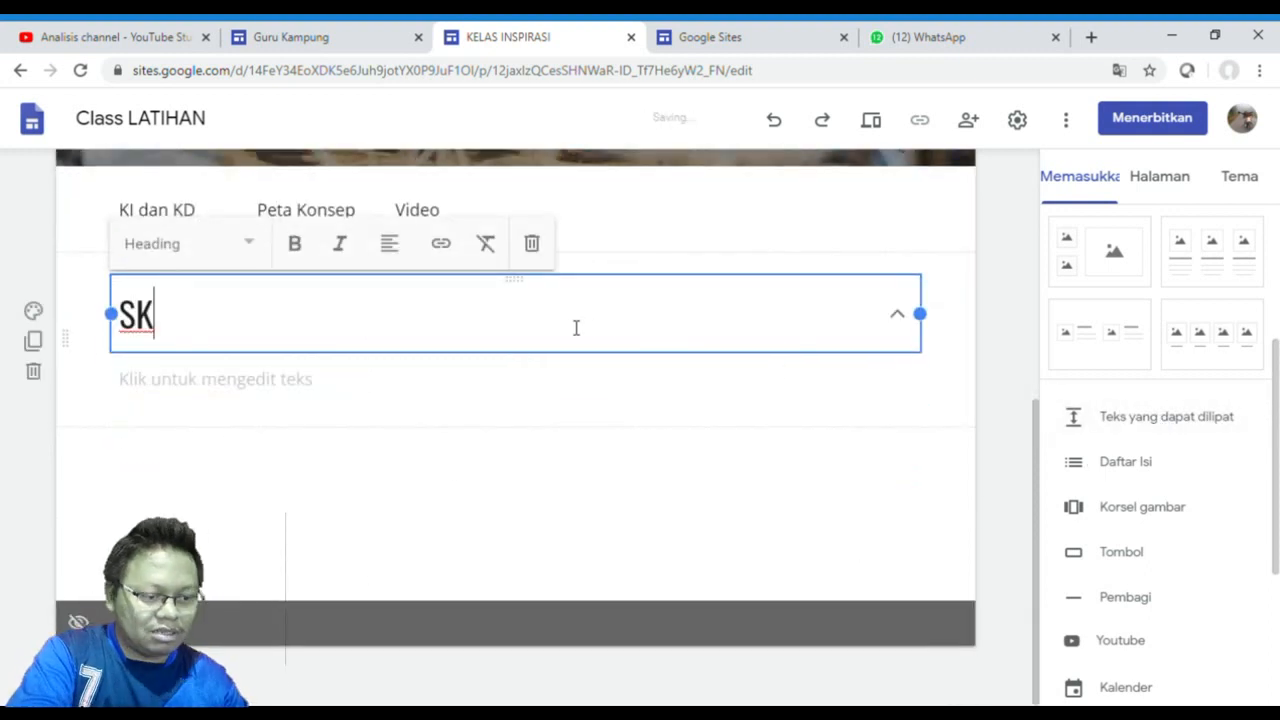
text( & KD)
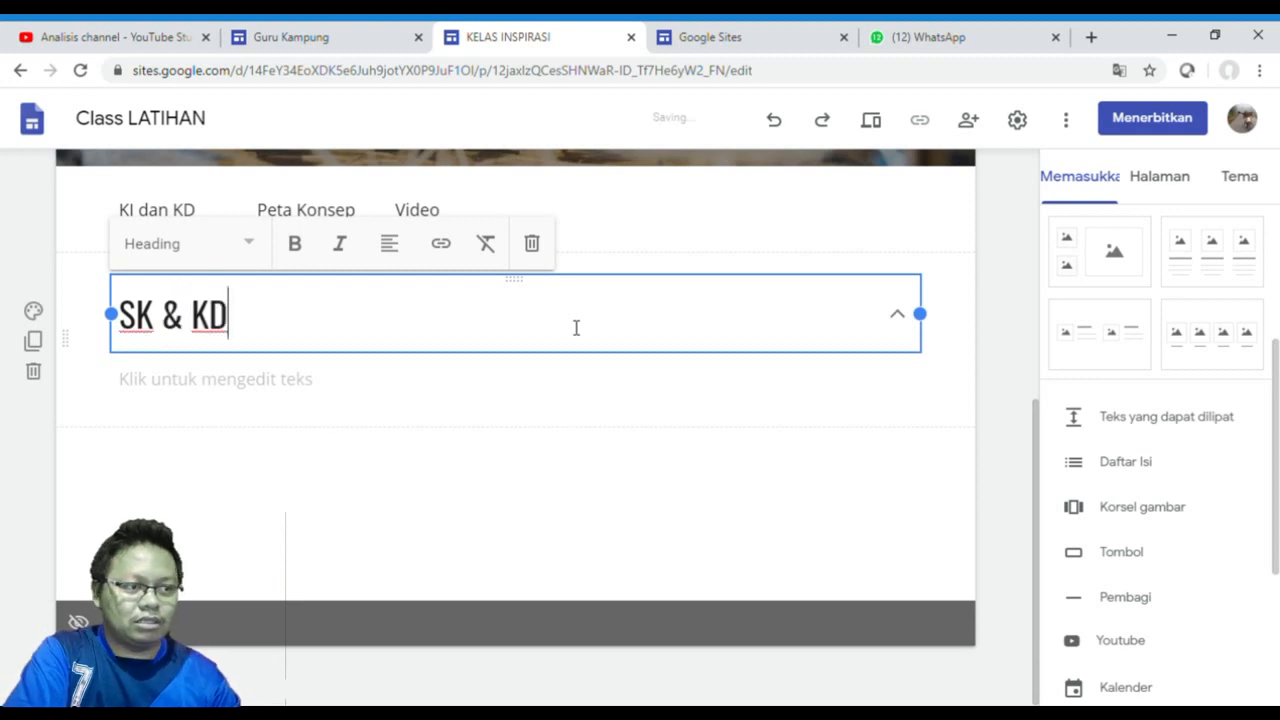
Enter "aaa" as the collapsible body text under the "SK & KD" heading and finish editing the block
click(547, 393)
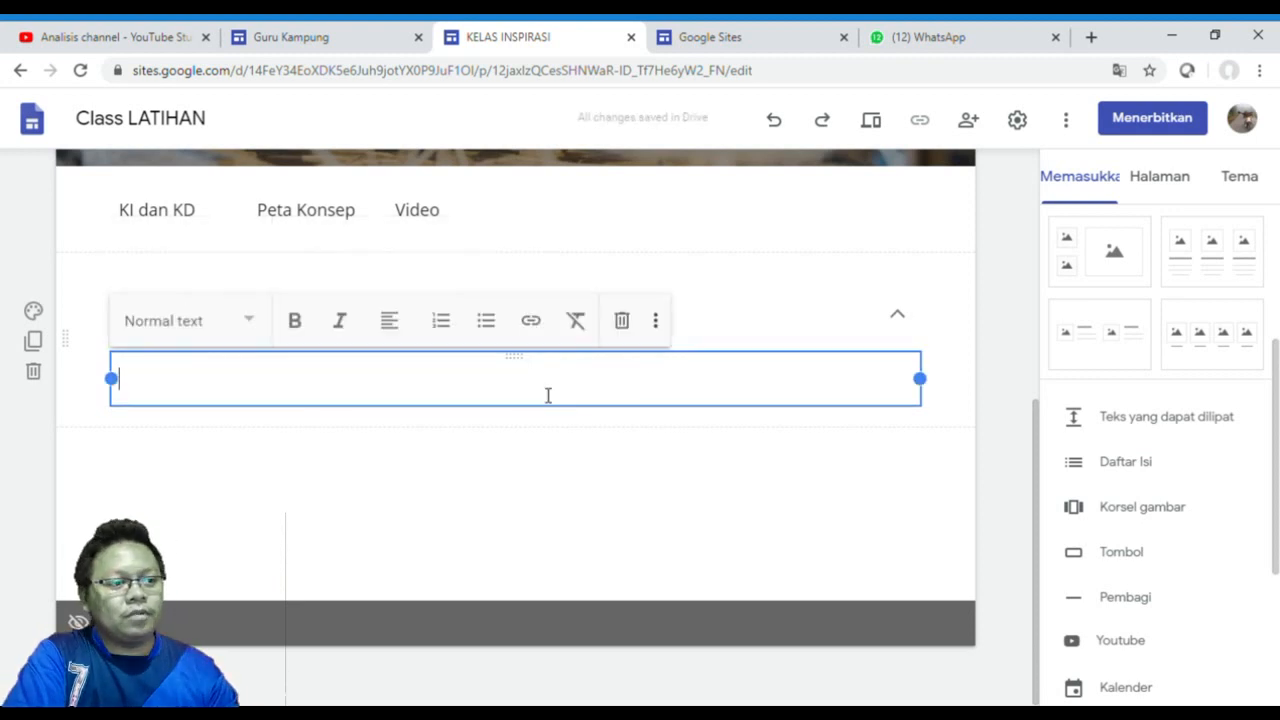
text(aaa)
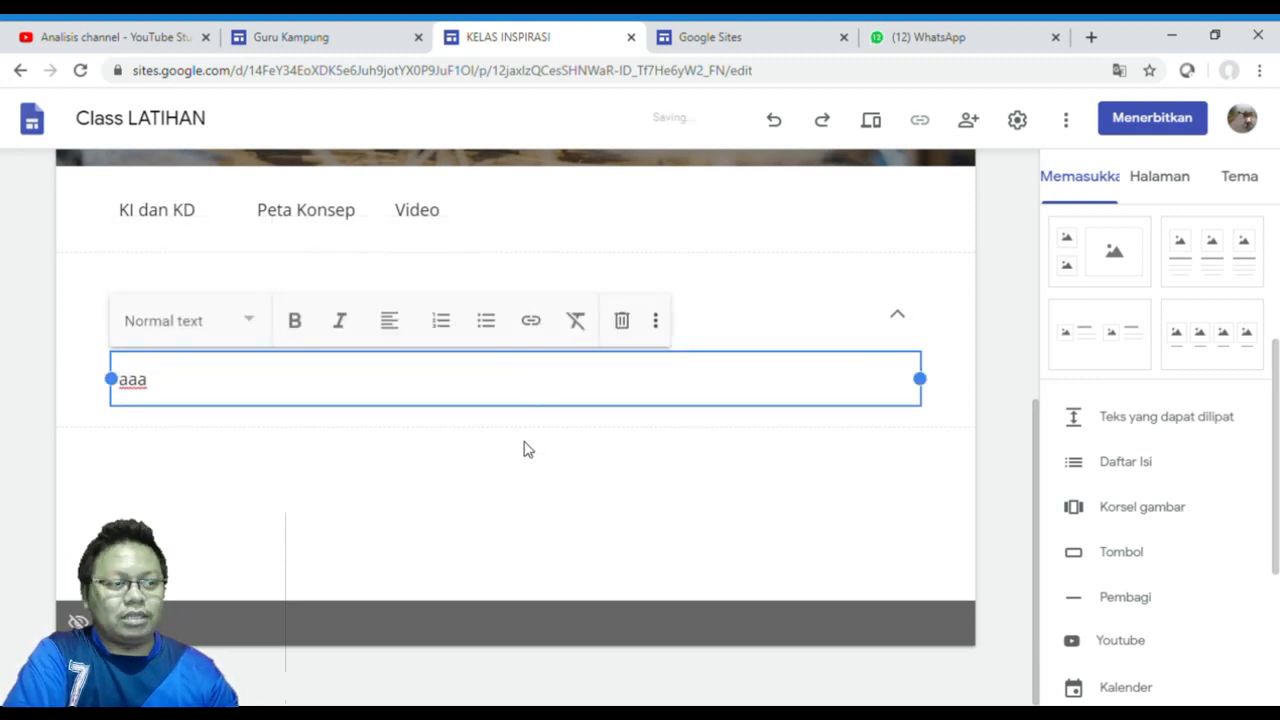
key(Escape)
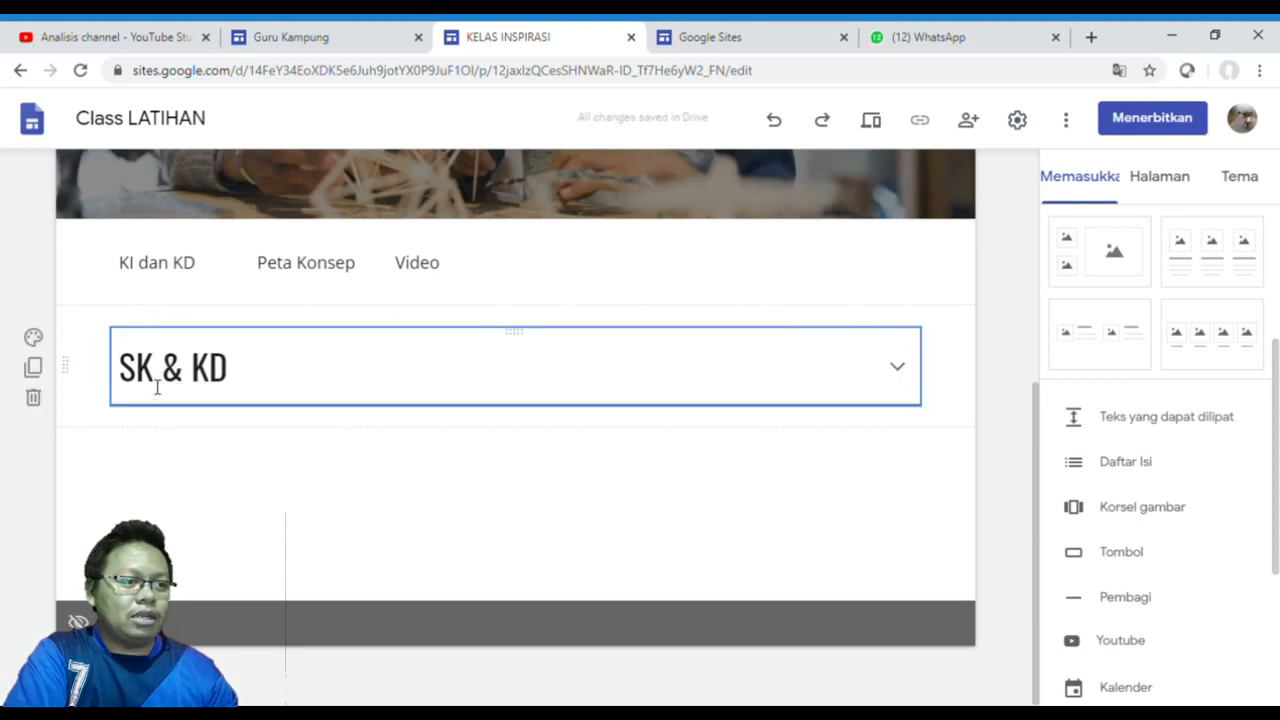
click(314, 289)
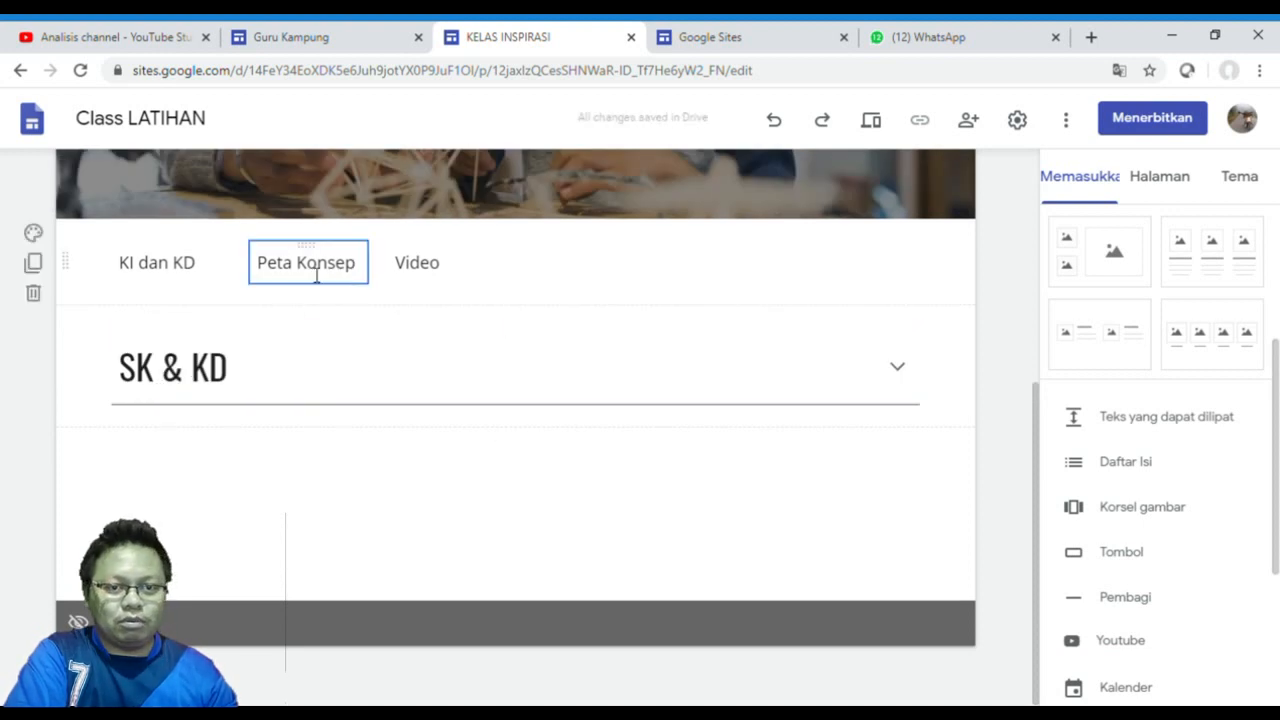
click(205, 386)
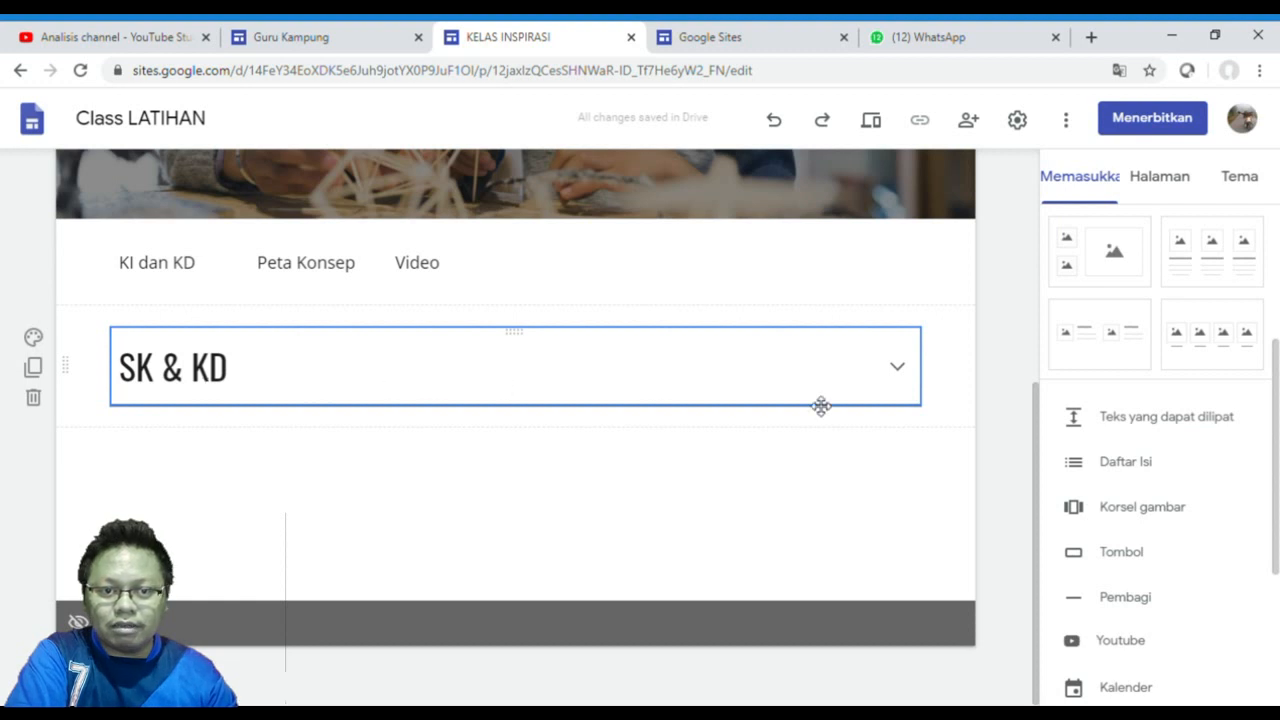
click(954, 494)
Start inserting an existing image and search Google Images for "Peta konsep Biologi sel"
scroll(1140, 500, down, 2)
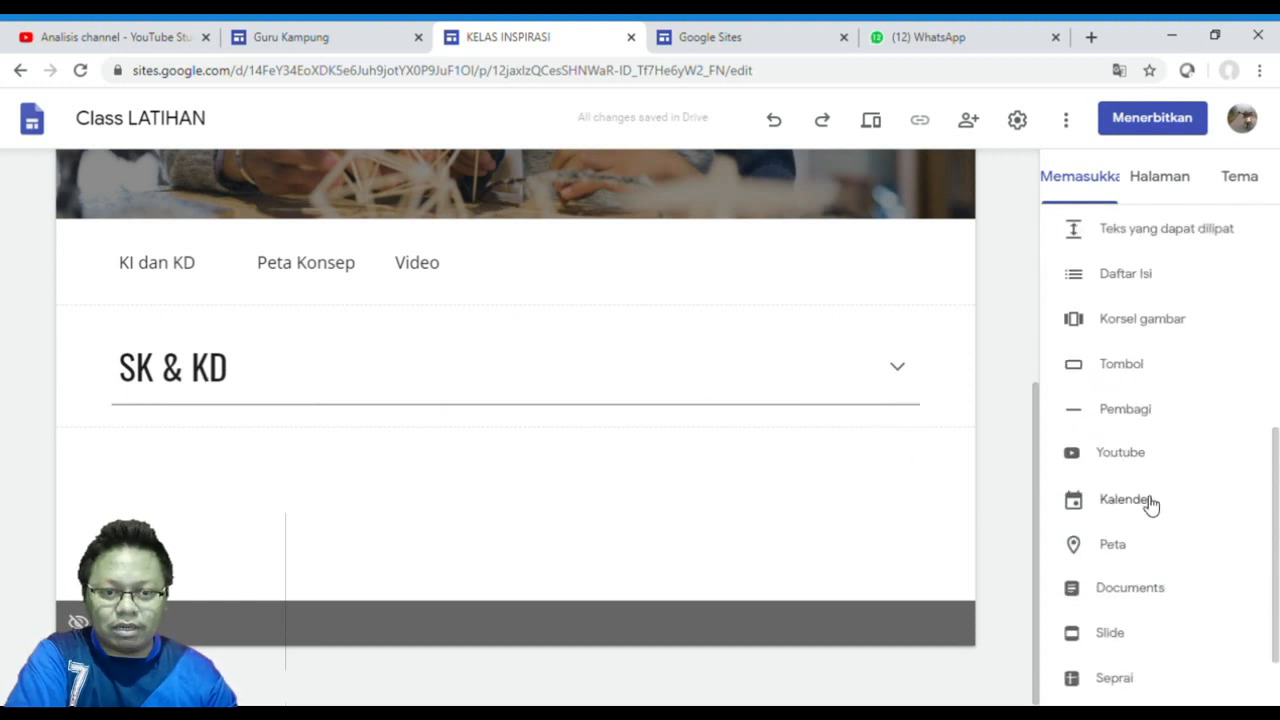
scroll(1150, 505, down, 1)
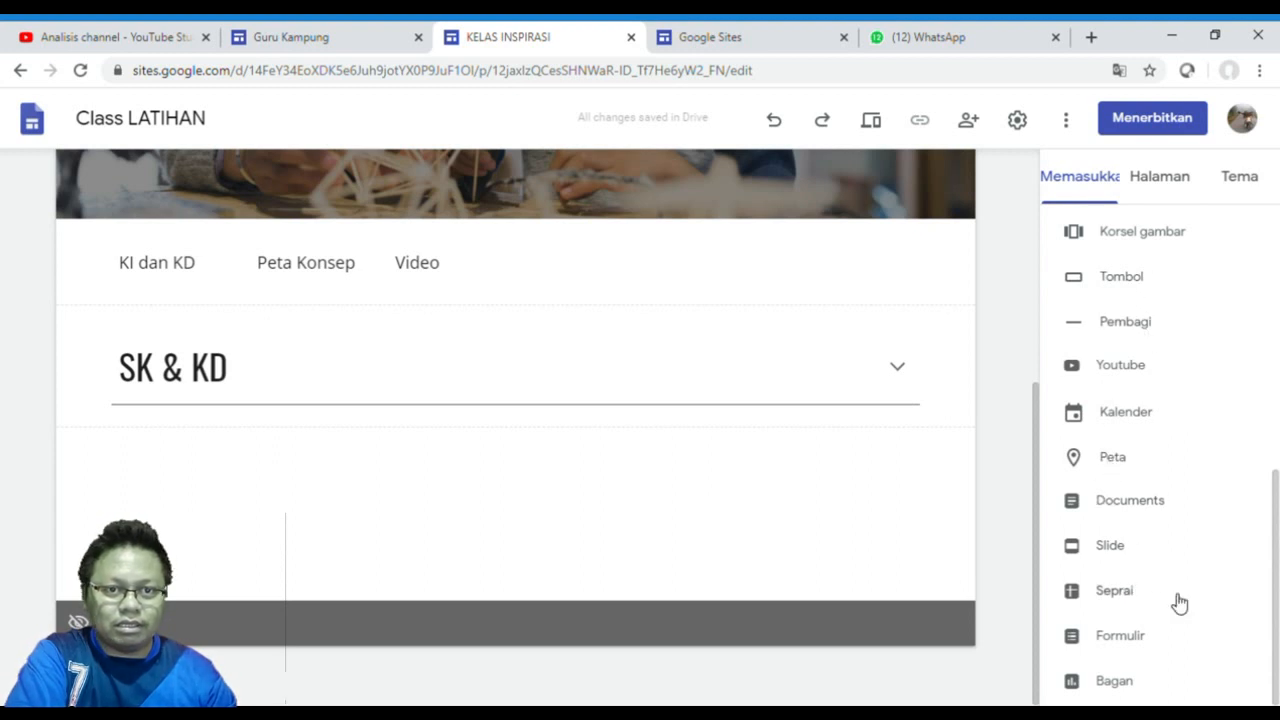
scroll(1108, 525, up, 3)
scroll(1110, 513, up, 3)
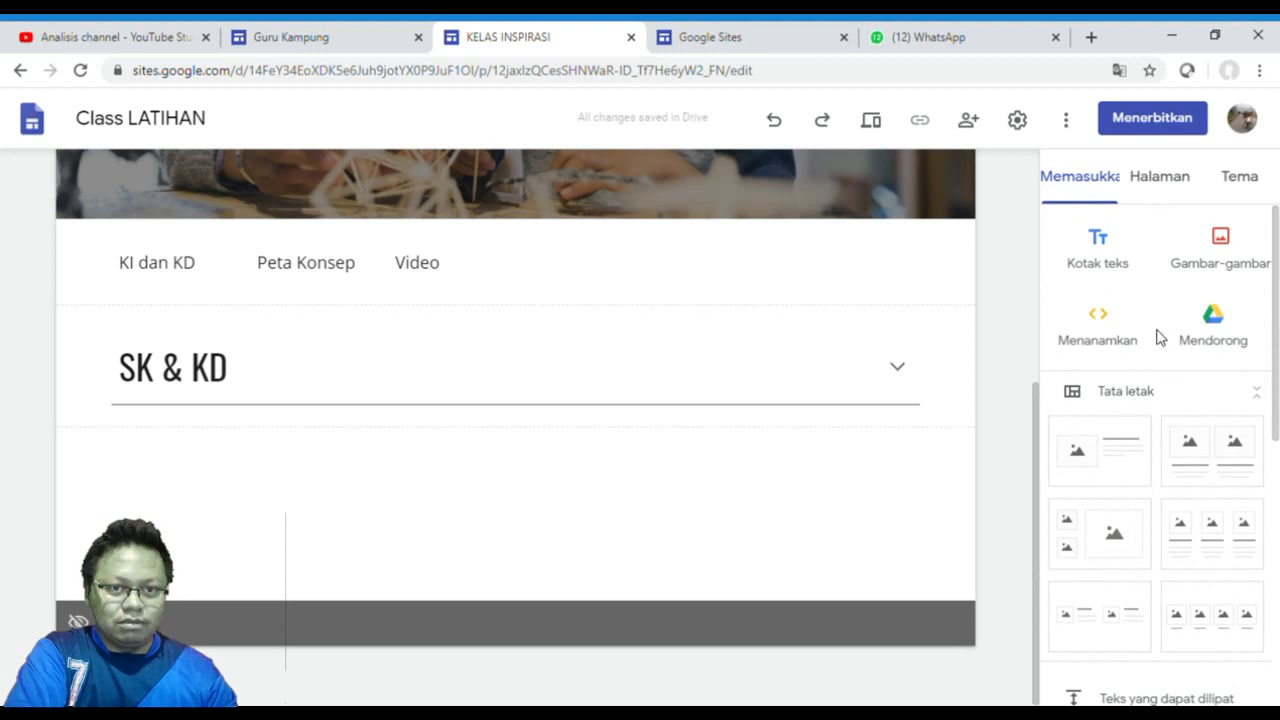
click(1221, 258)
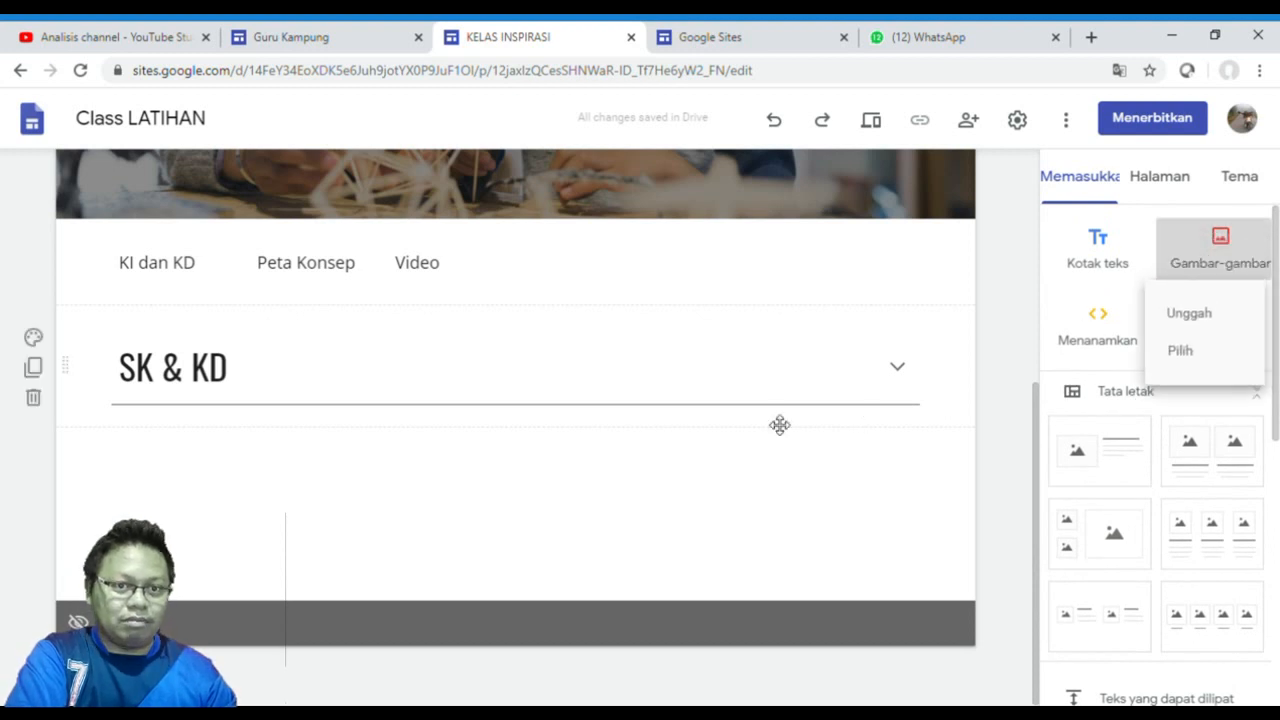
click(1181, 350)
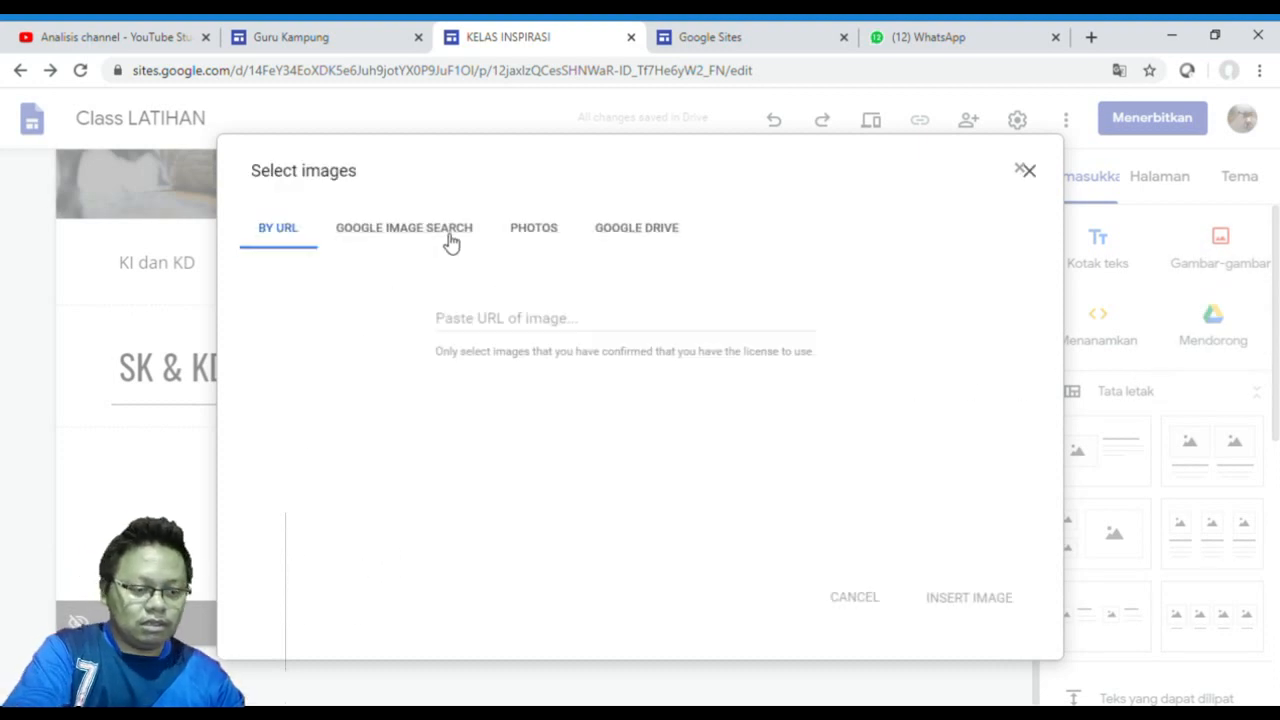
click(451, 236)
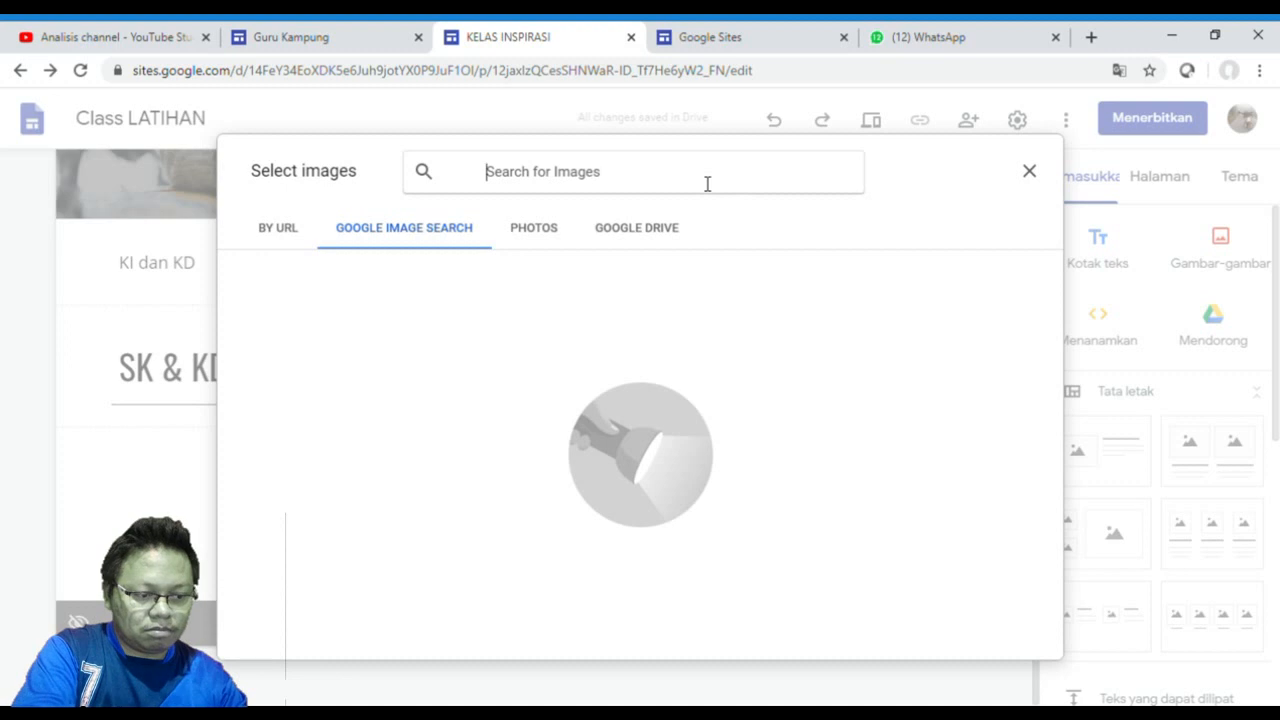
text(Peta)
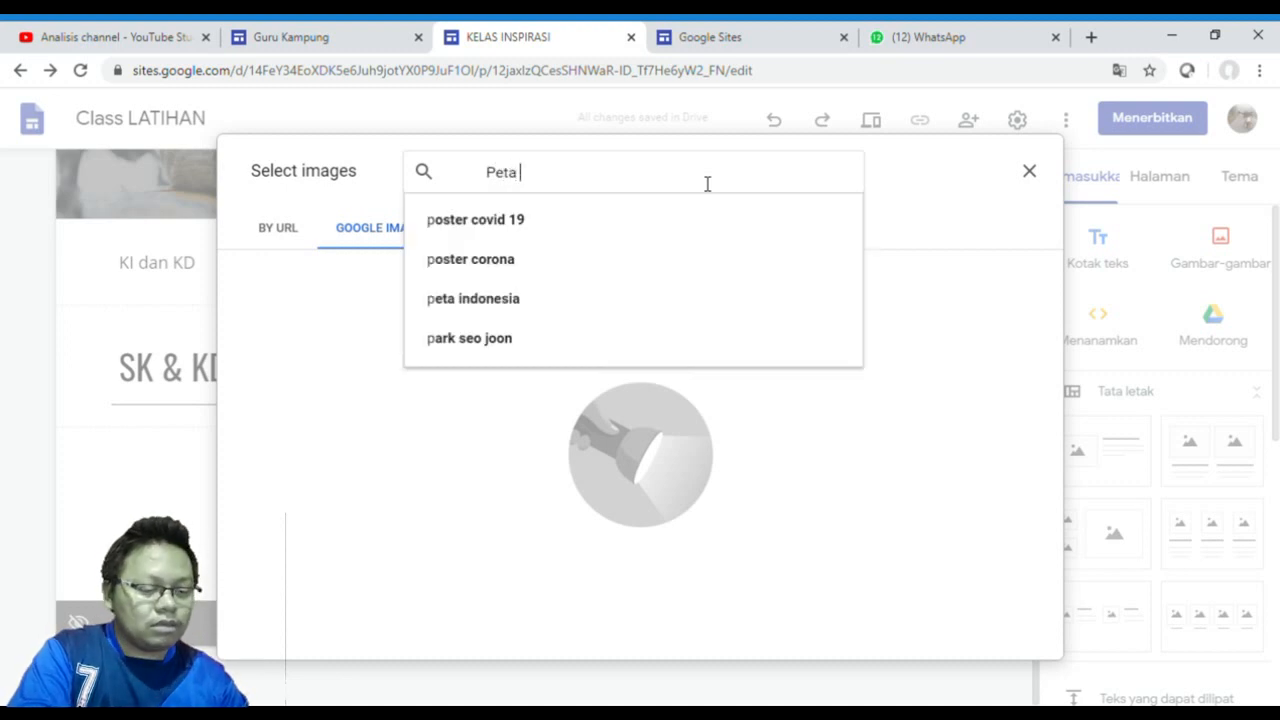
text( konsep)
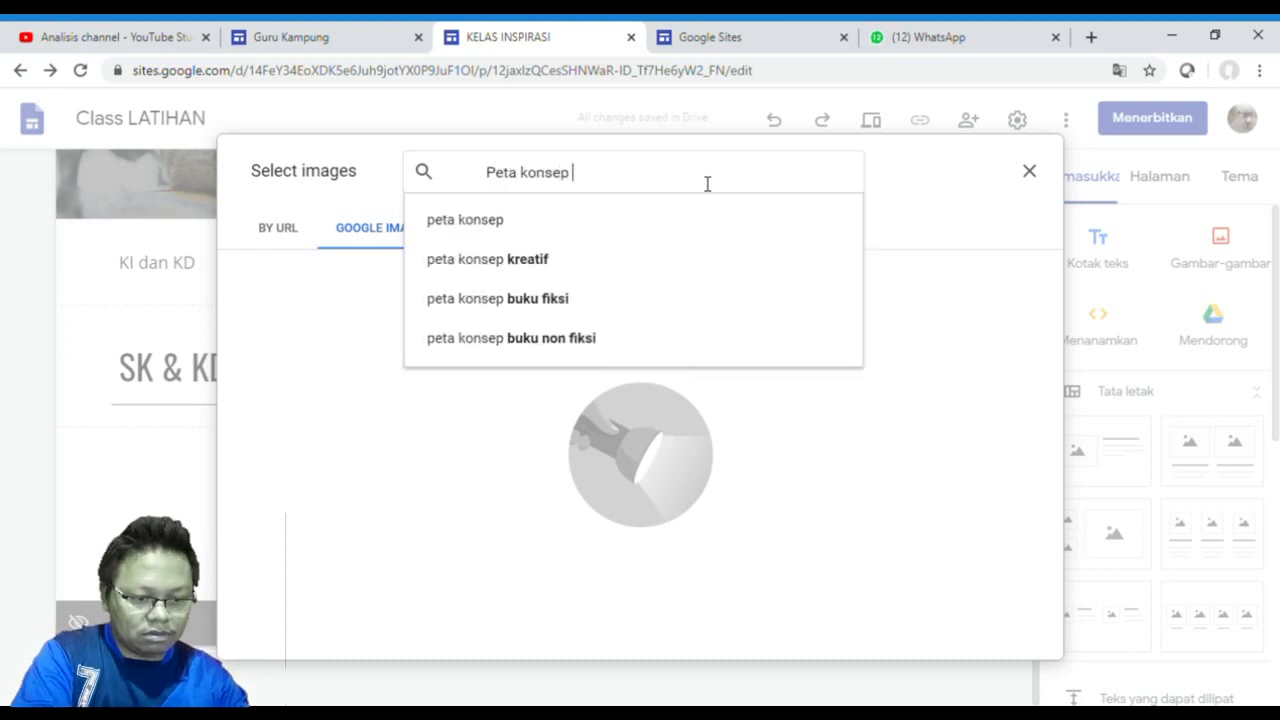
text( Biologi sel)
key(Return)
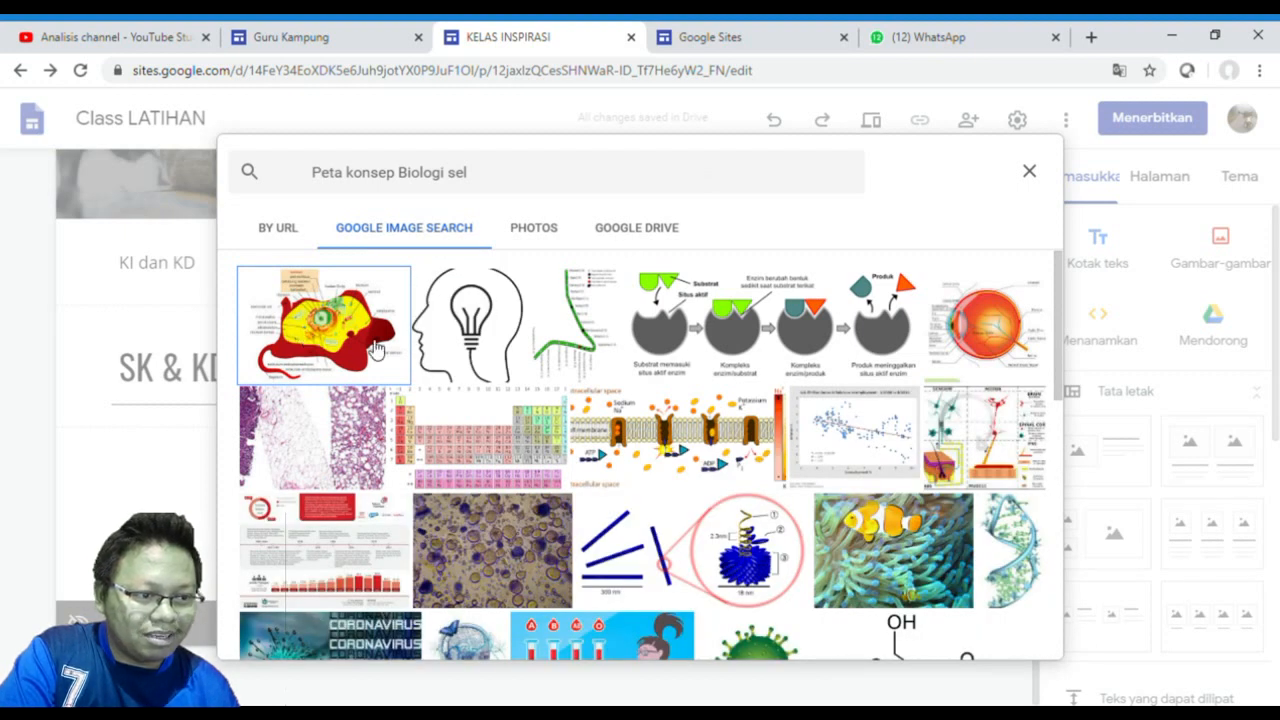
Insert the red-and-yellow labelled cell diagram from the image results below the "SK & KD" block
scroll(615, 442, down, 1)
scroll(620, 443, down, 5)
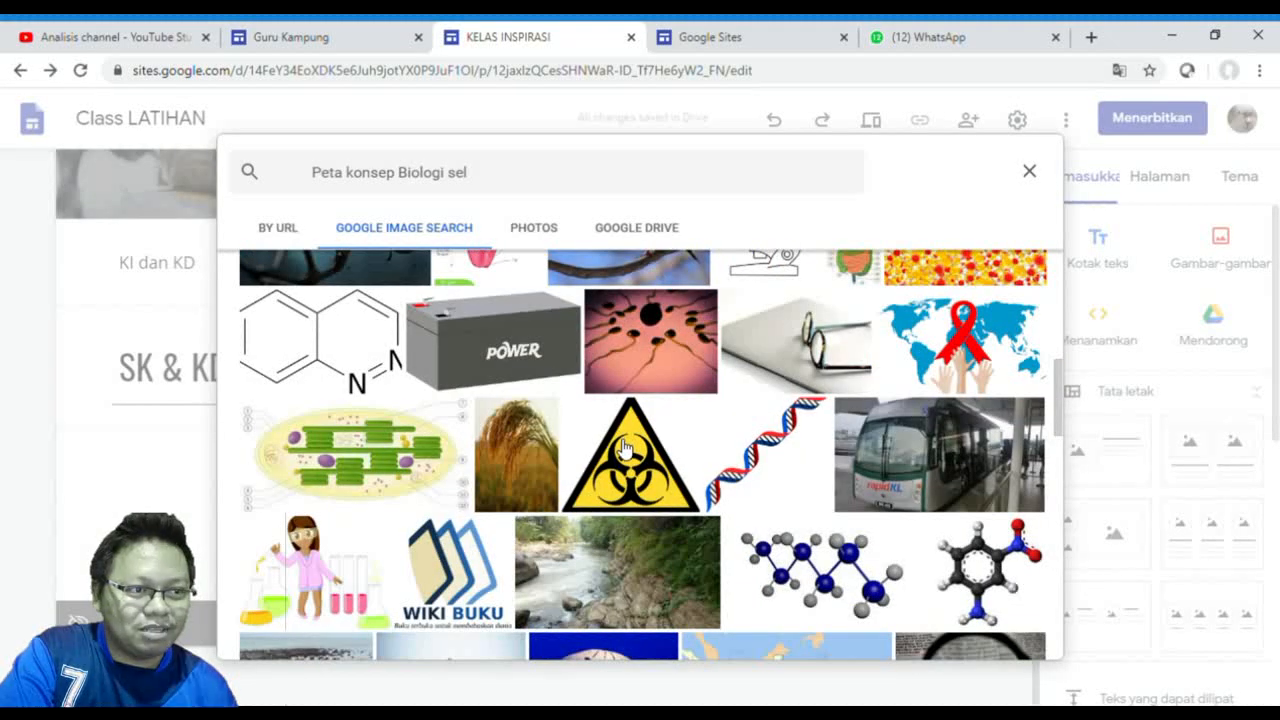
scroll(625, 440, up, 8)
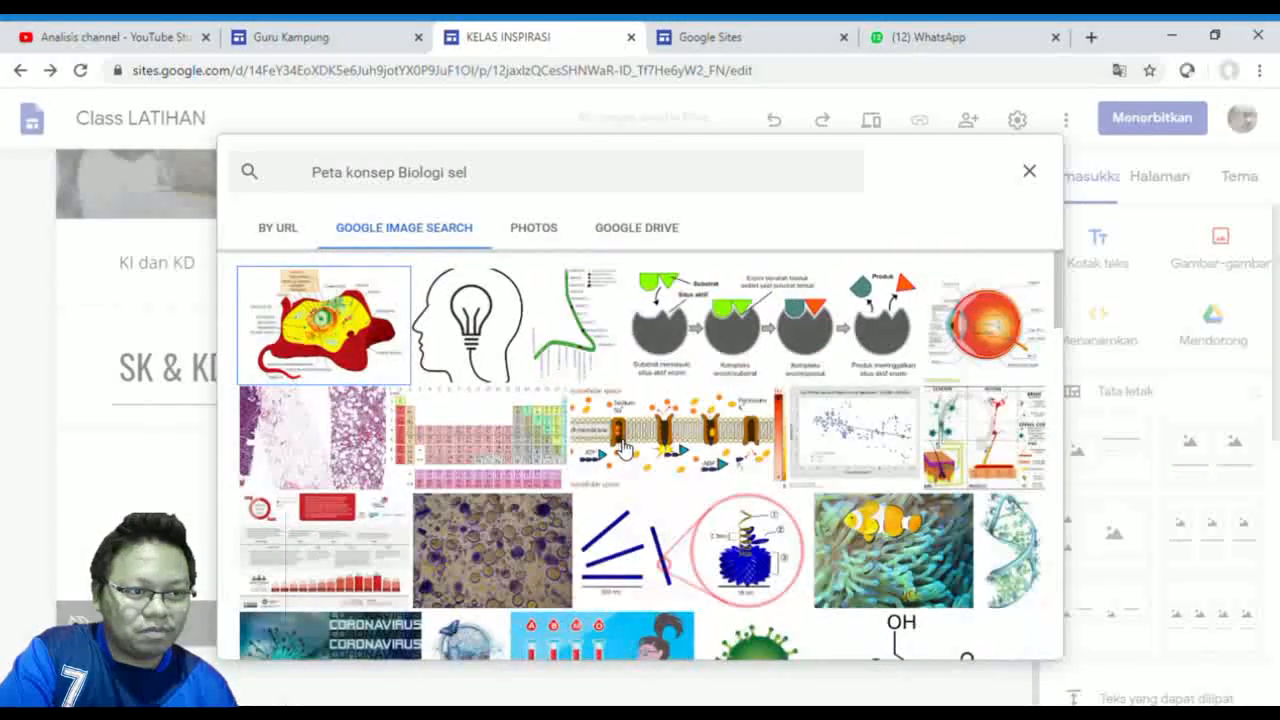
click(380, 362)
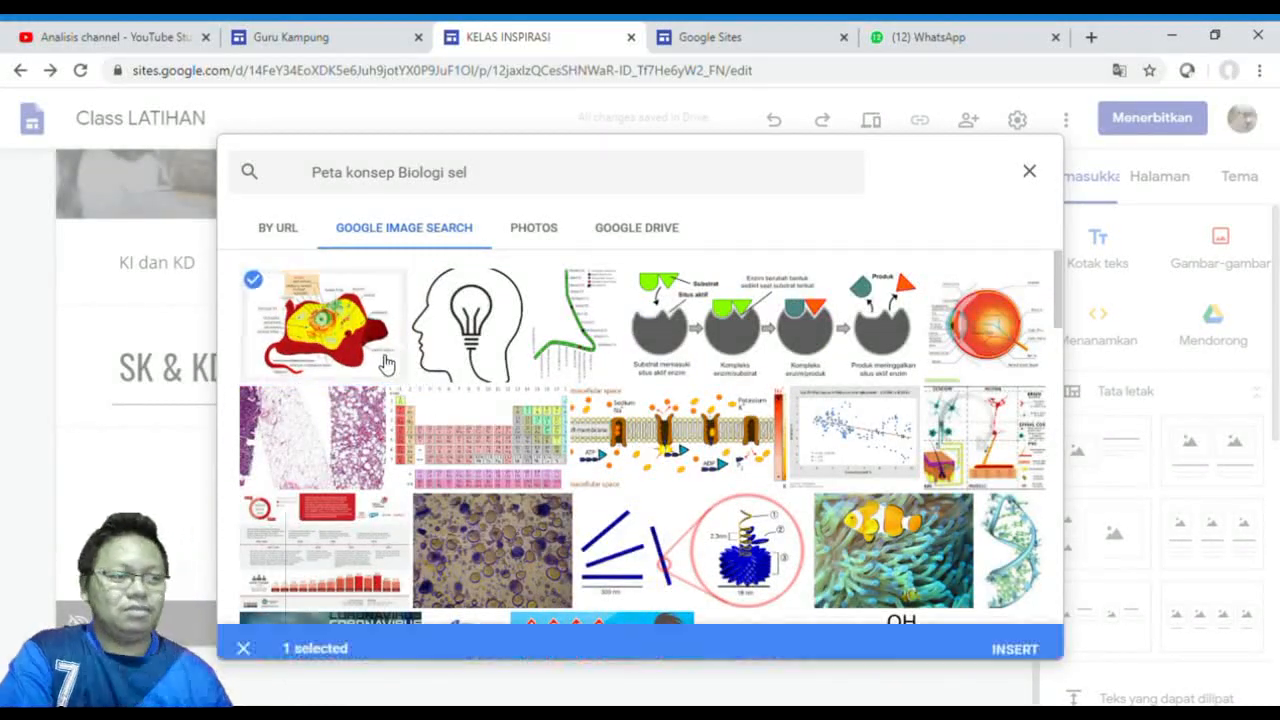
click(1013, 636)
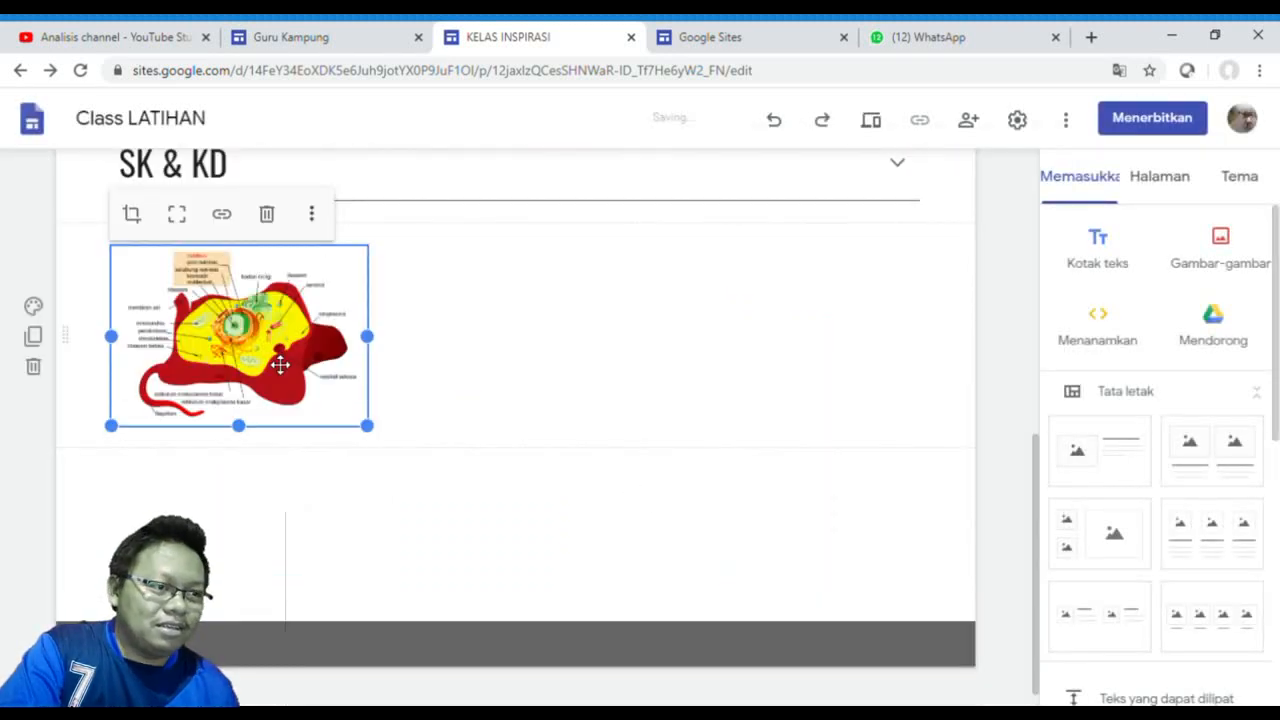
click(477, 354)
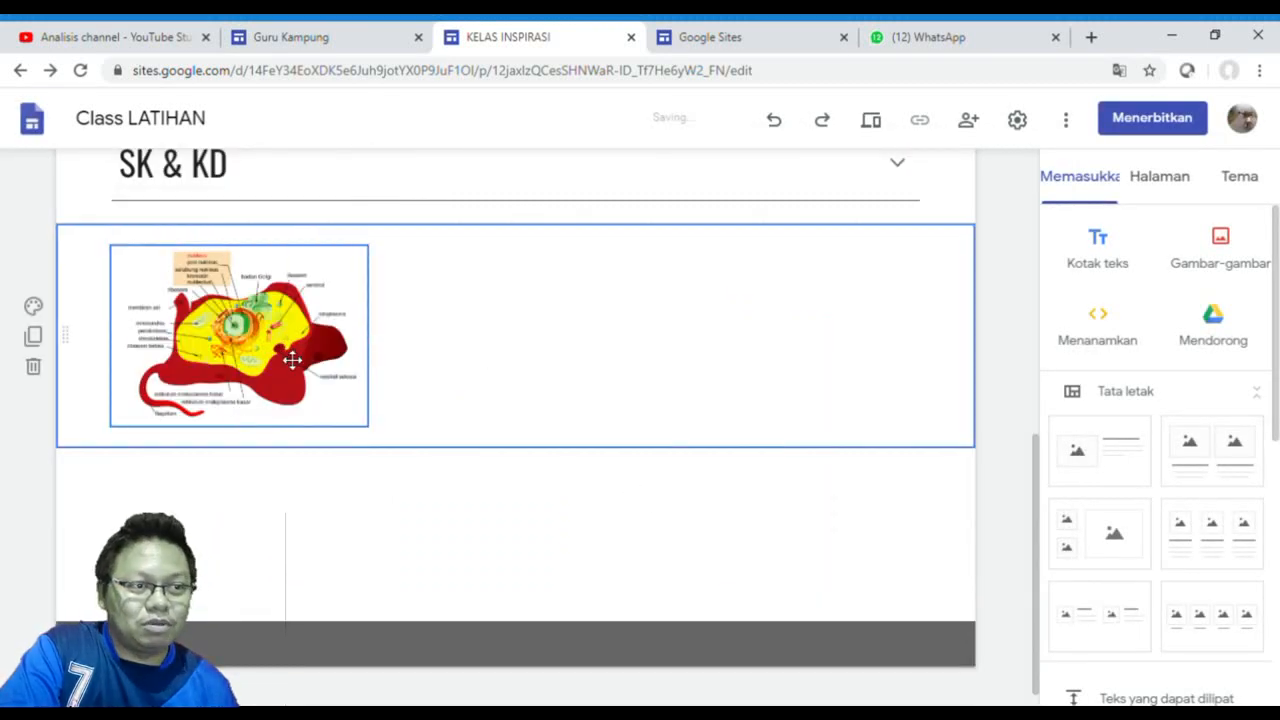
scroll(300, 370, up, 1)
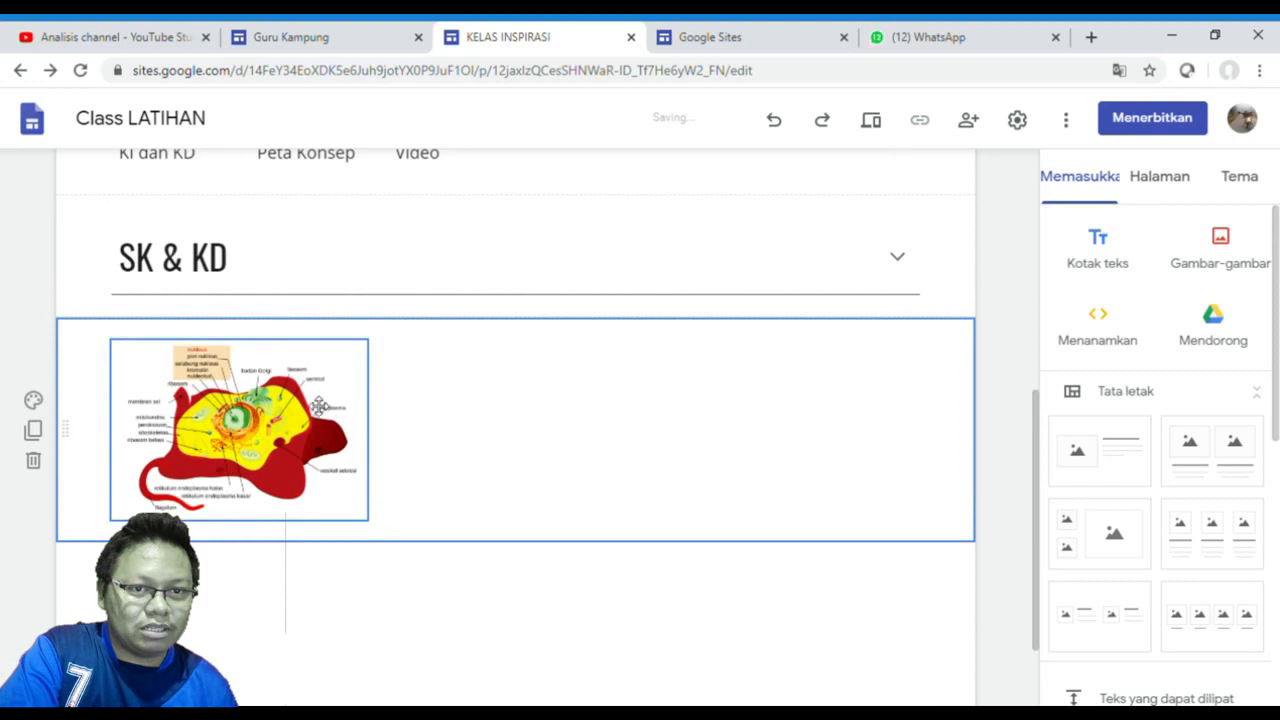
Add a text box reading "Peta KOnsep" in a new section beneath the cell diagram
click(288, 400)
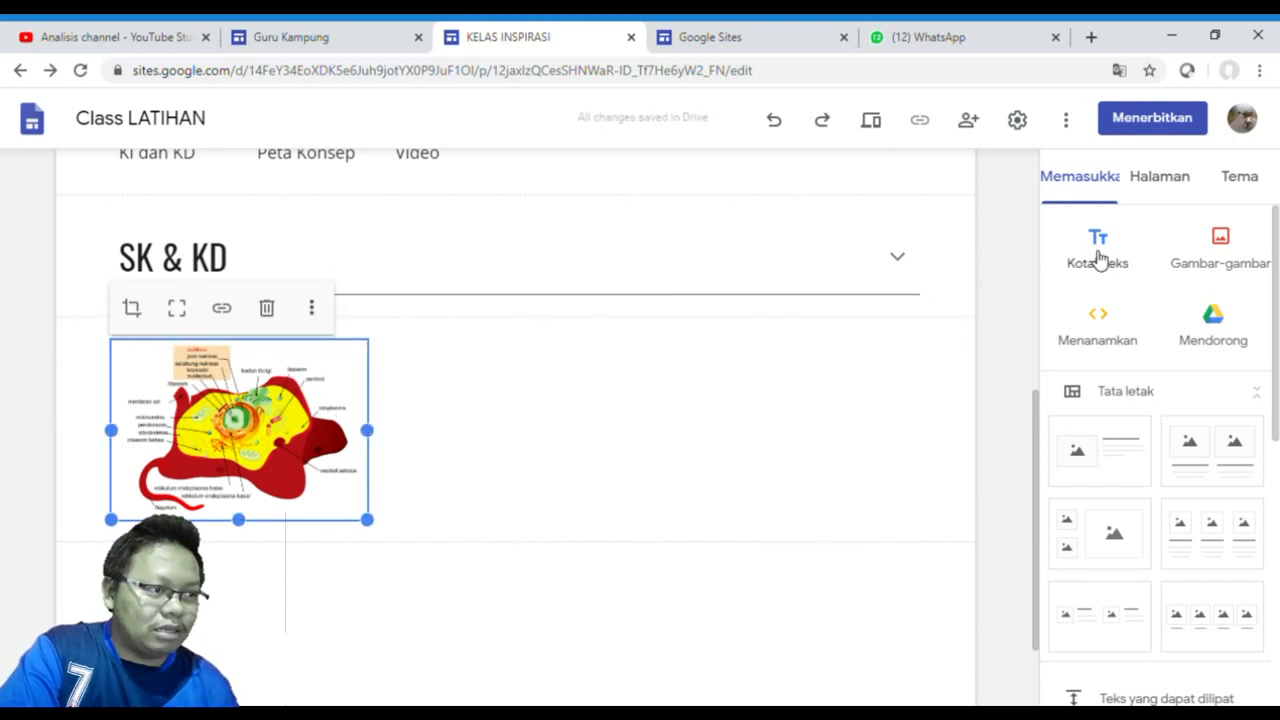
click(1099, 259)
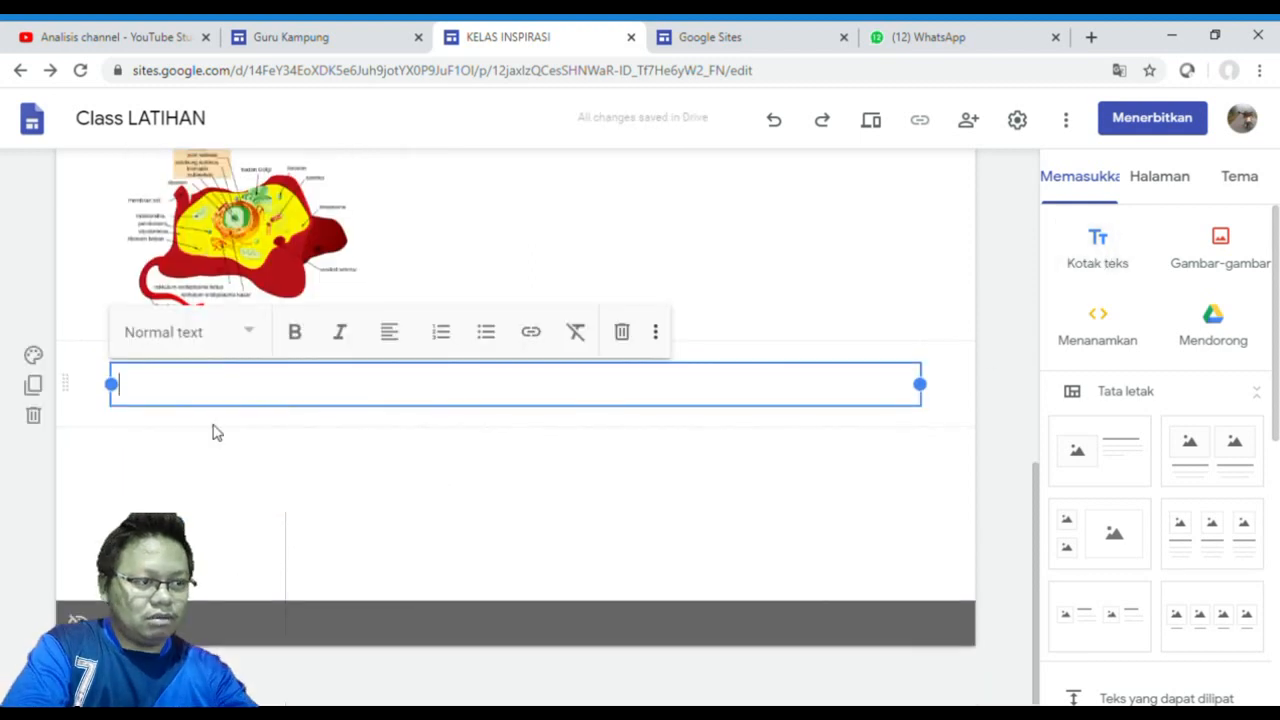
text(Peta KOns)
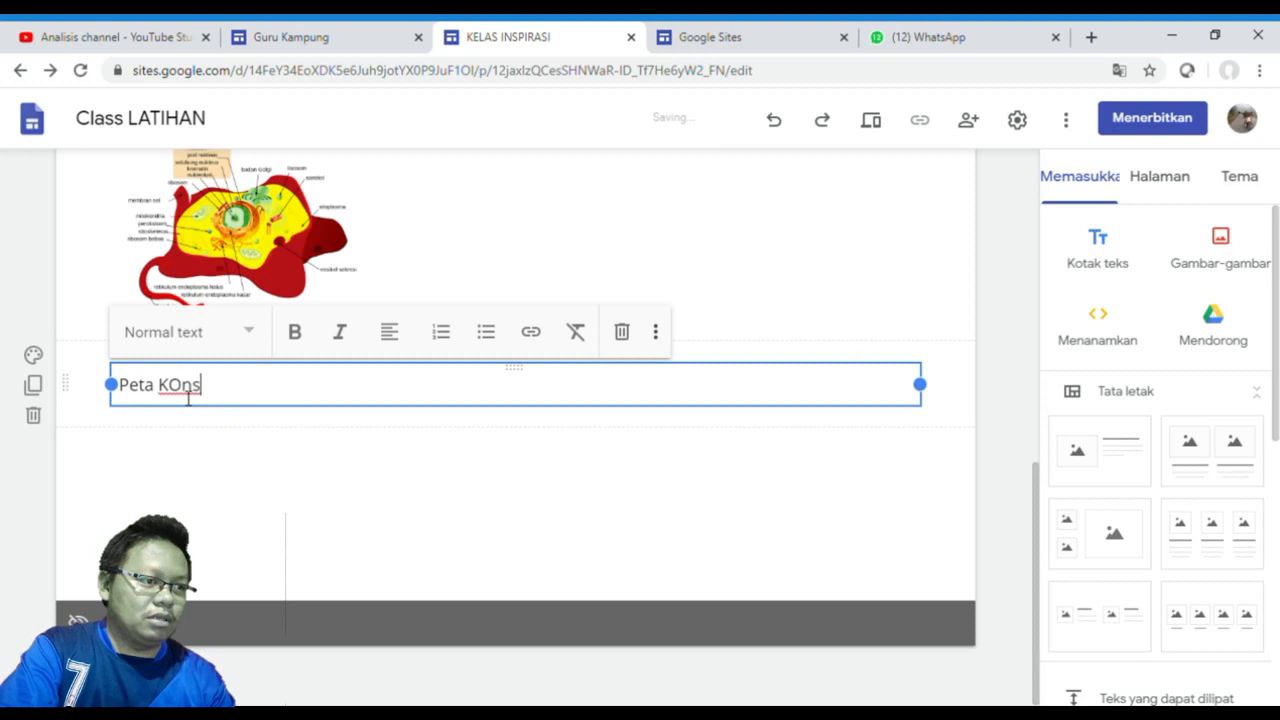
click(329, 500)
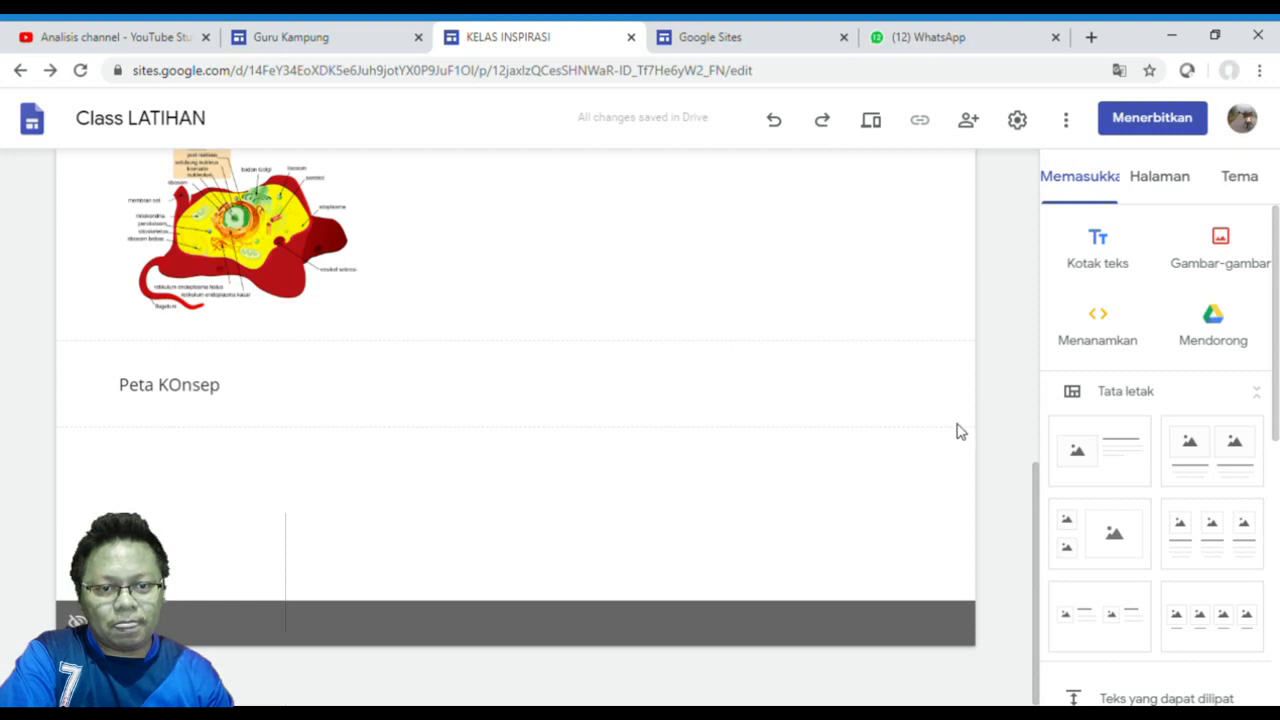
Insert the Chapter 1 "Exploring Life" Google Slides presentation from Drive beneath the "Peta KOnsep" text
scroll(1189, 400, down, 5)
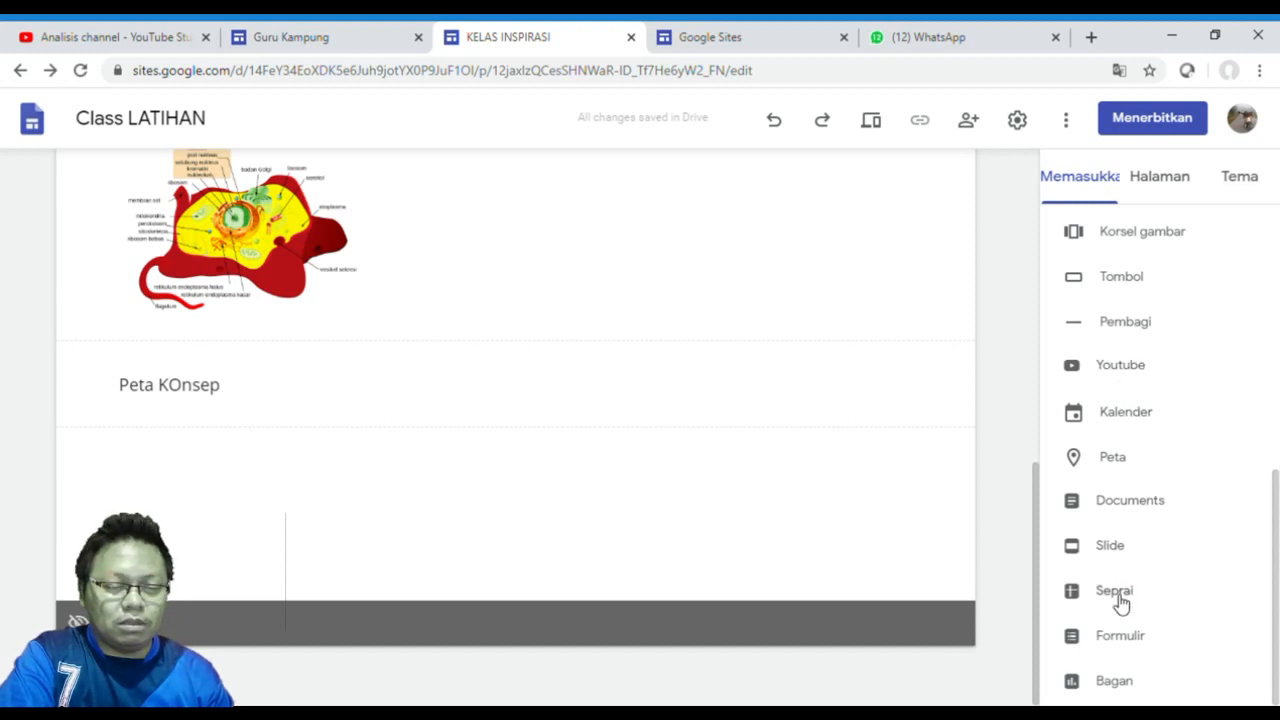
click(1110, 548)
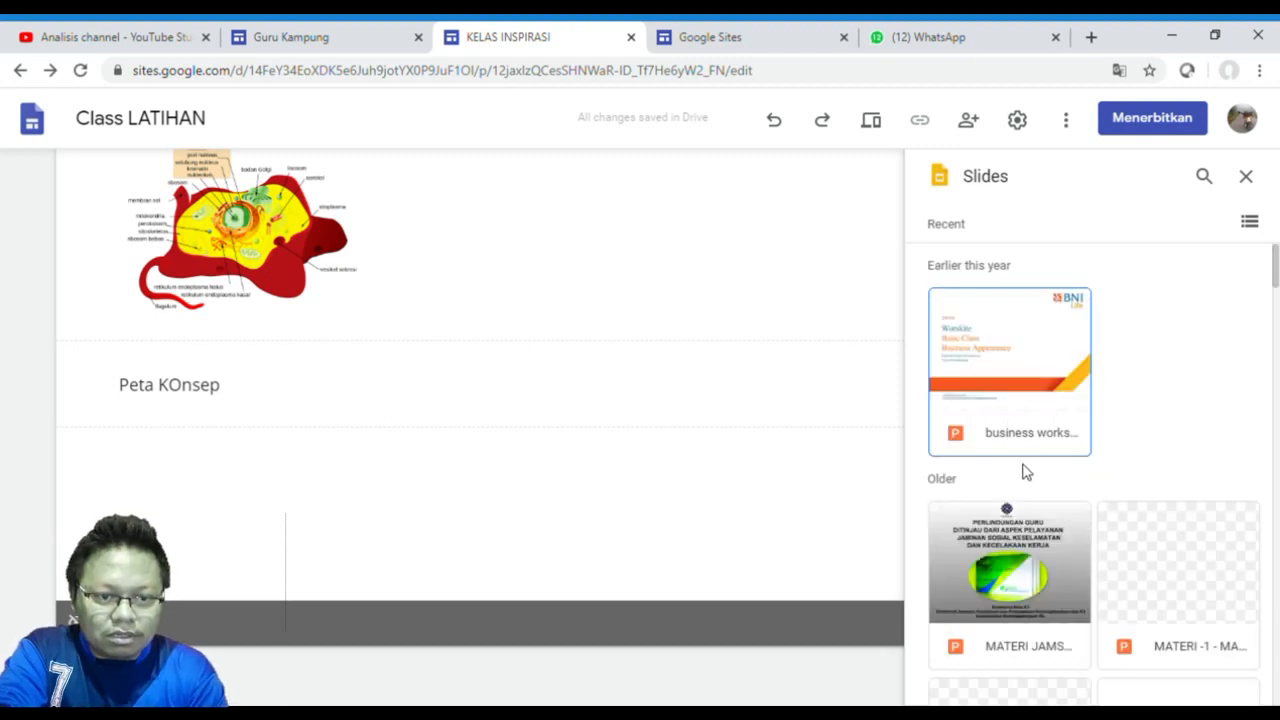
scroll(1043, 477, down, 1)
scroll(1040, 476, down, 3)
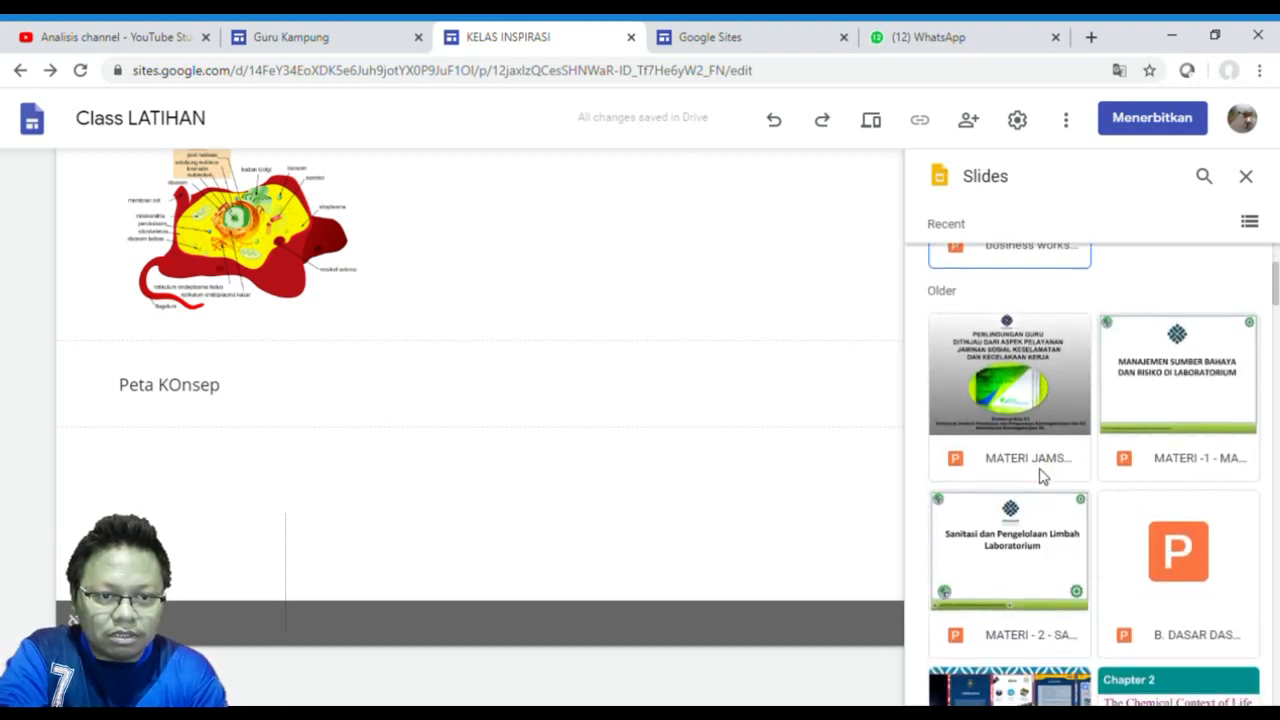
scroll(1040, 476, down, 2)
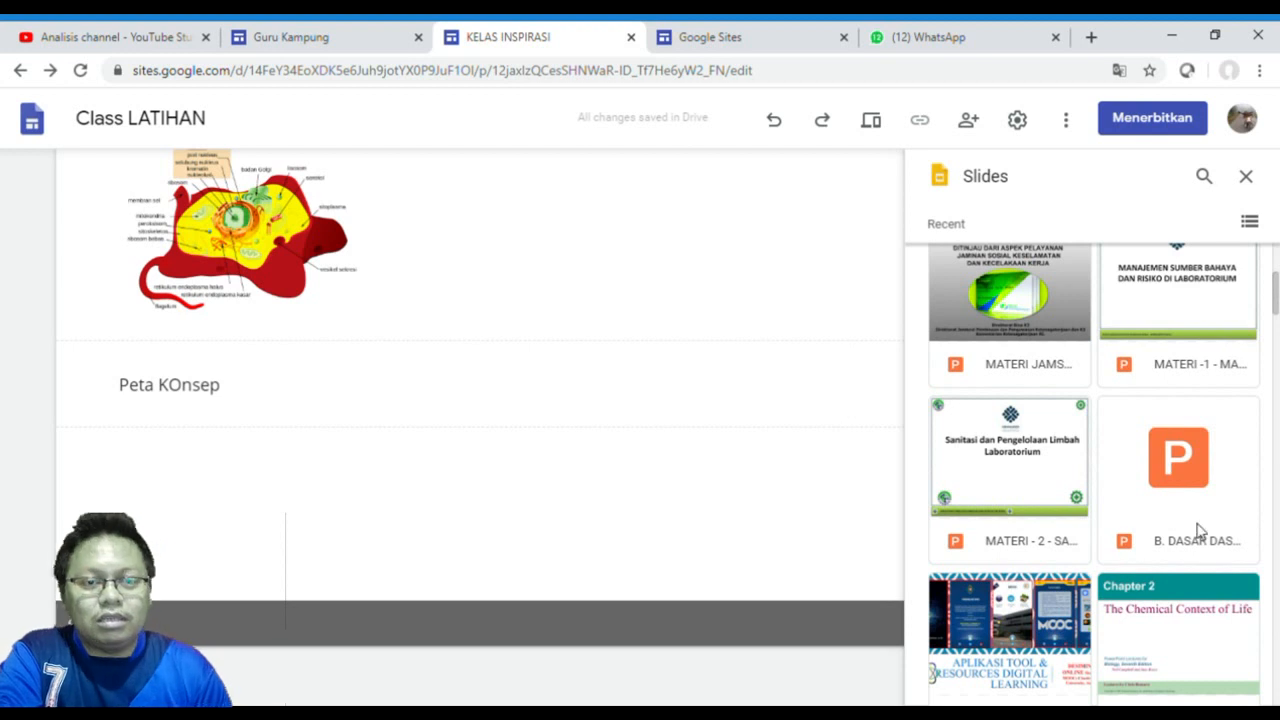
scroll(1177, 528, down, 3)
scroll(1020, 500, down, 3)
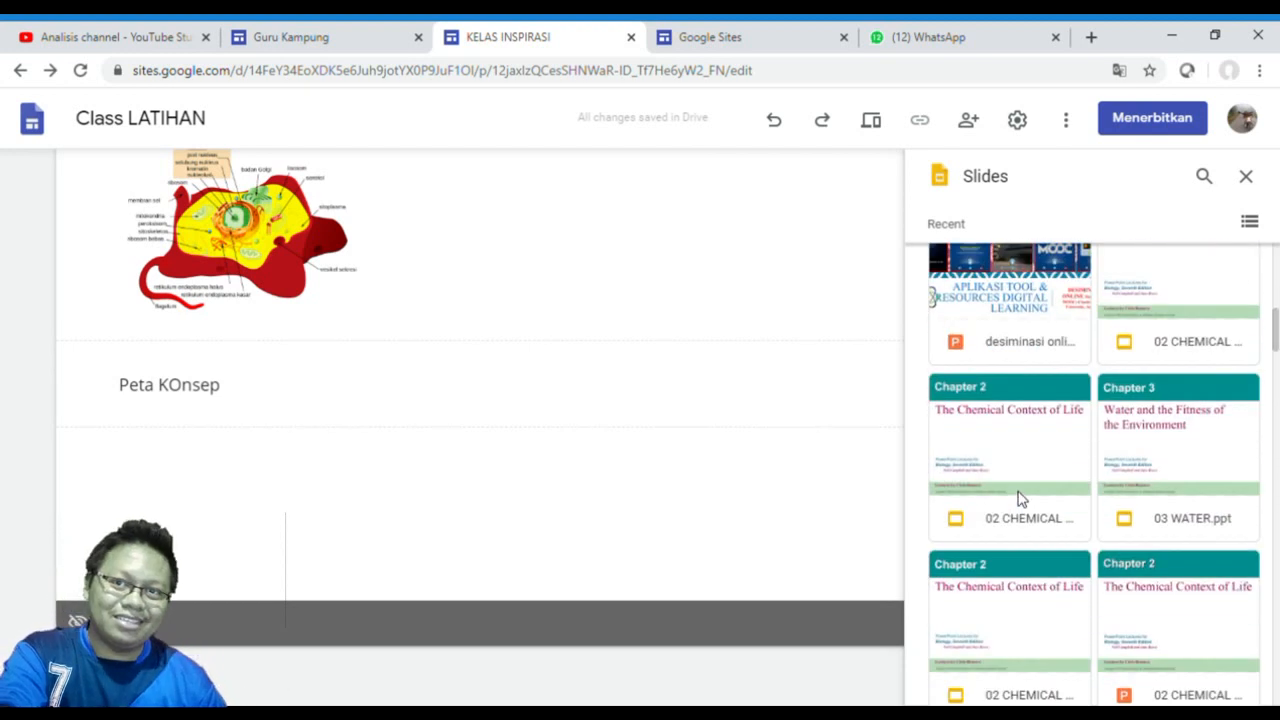
scroll(1033, 490, down, 5)
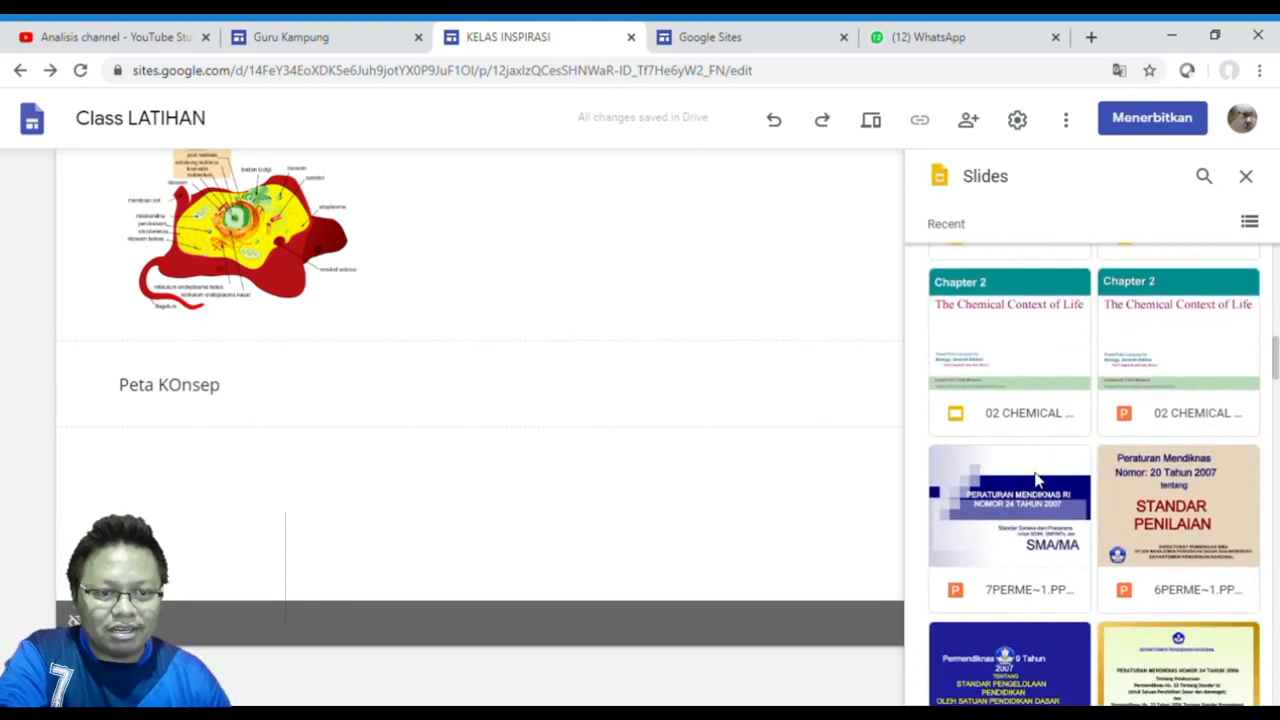
scroll(1035, 478, down, 2)
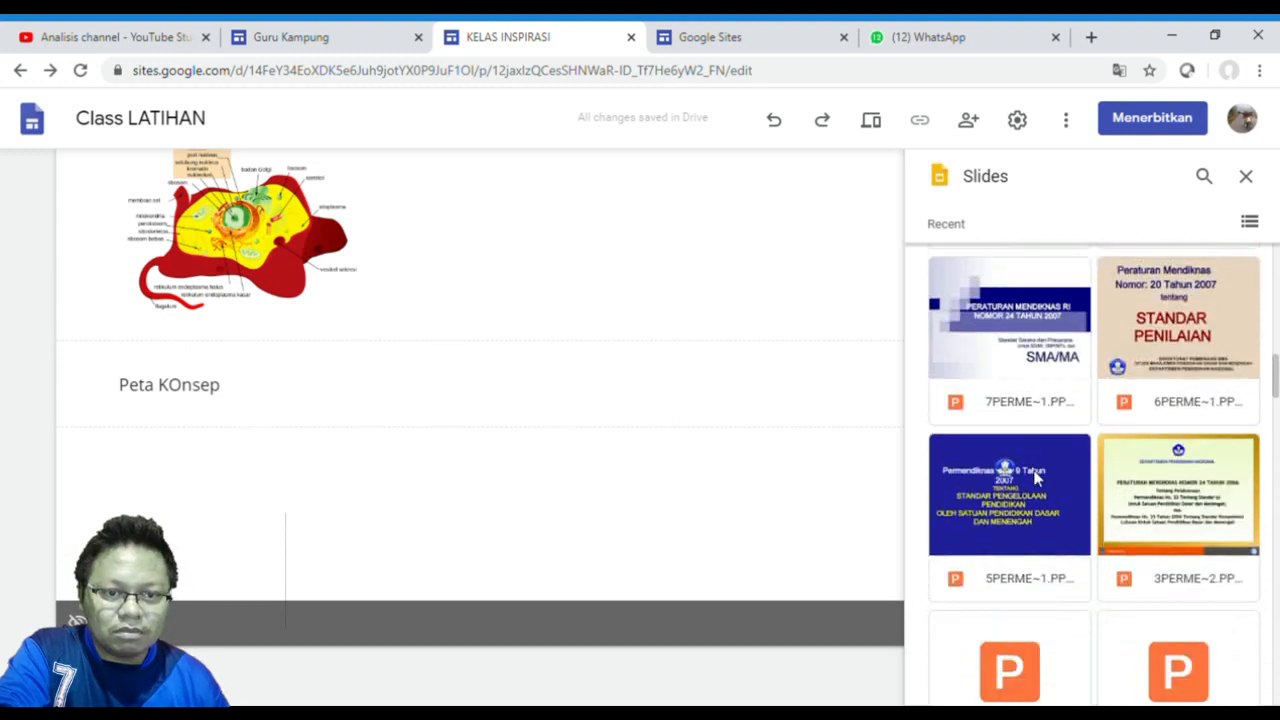
scroll(1035, 478, down, 4)
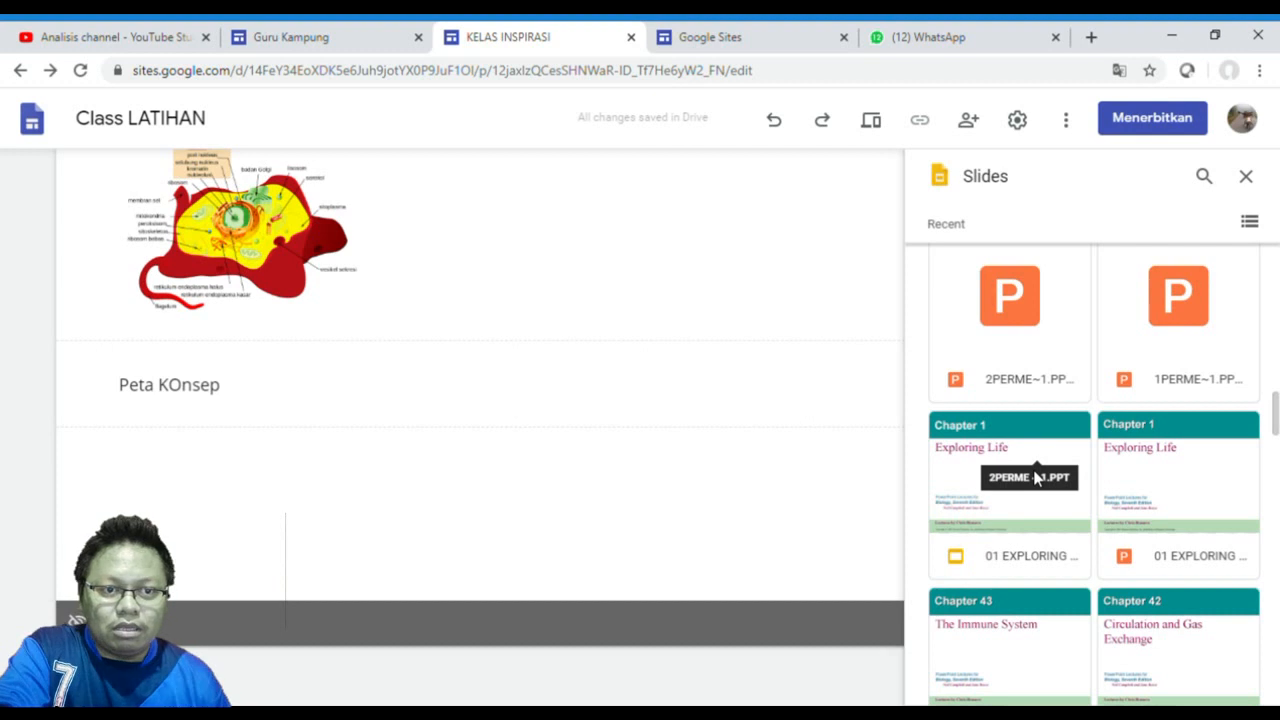
click(1040, 438)
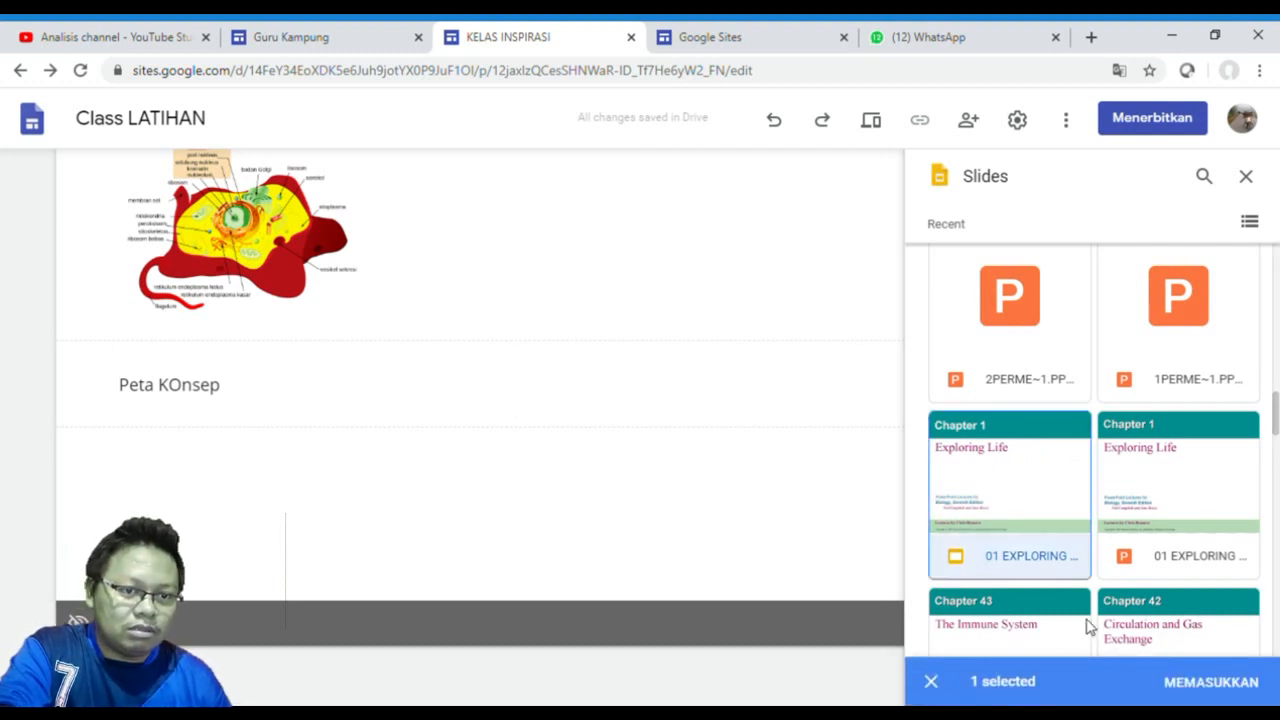
click(1045, 478)
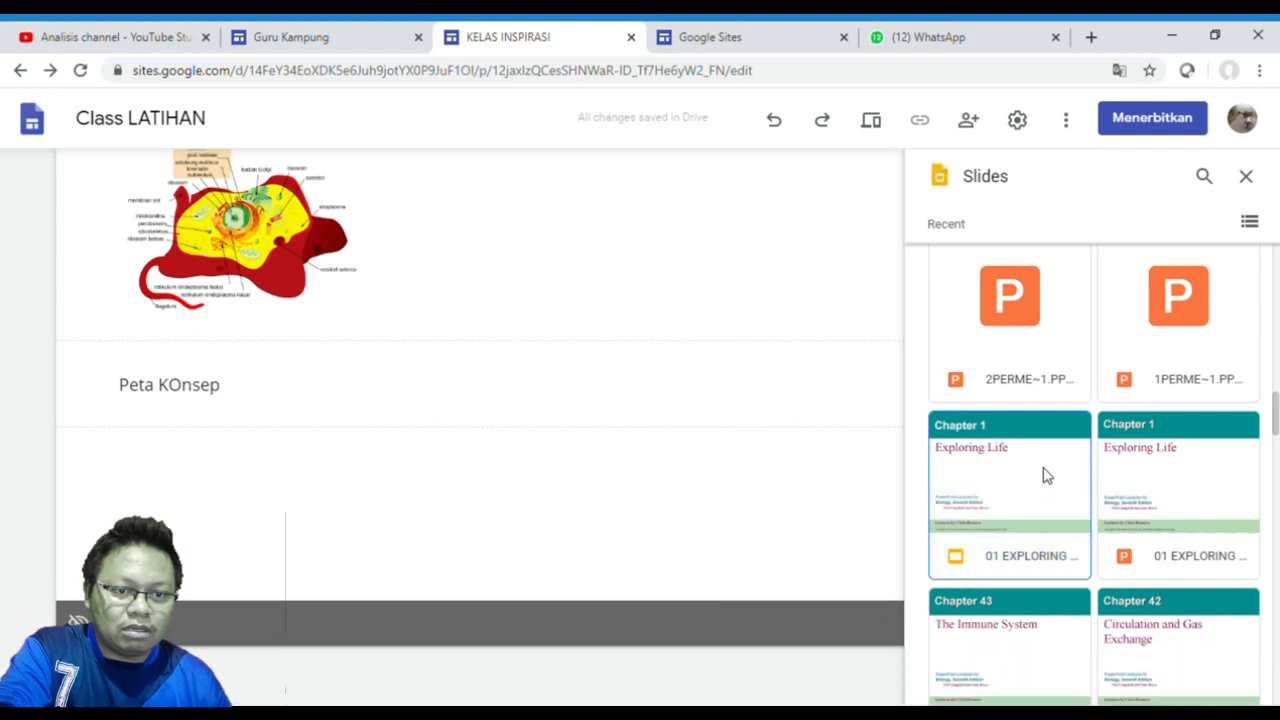
double_click(1025, 478)
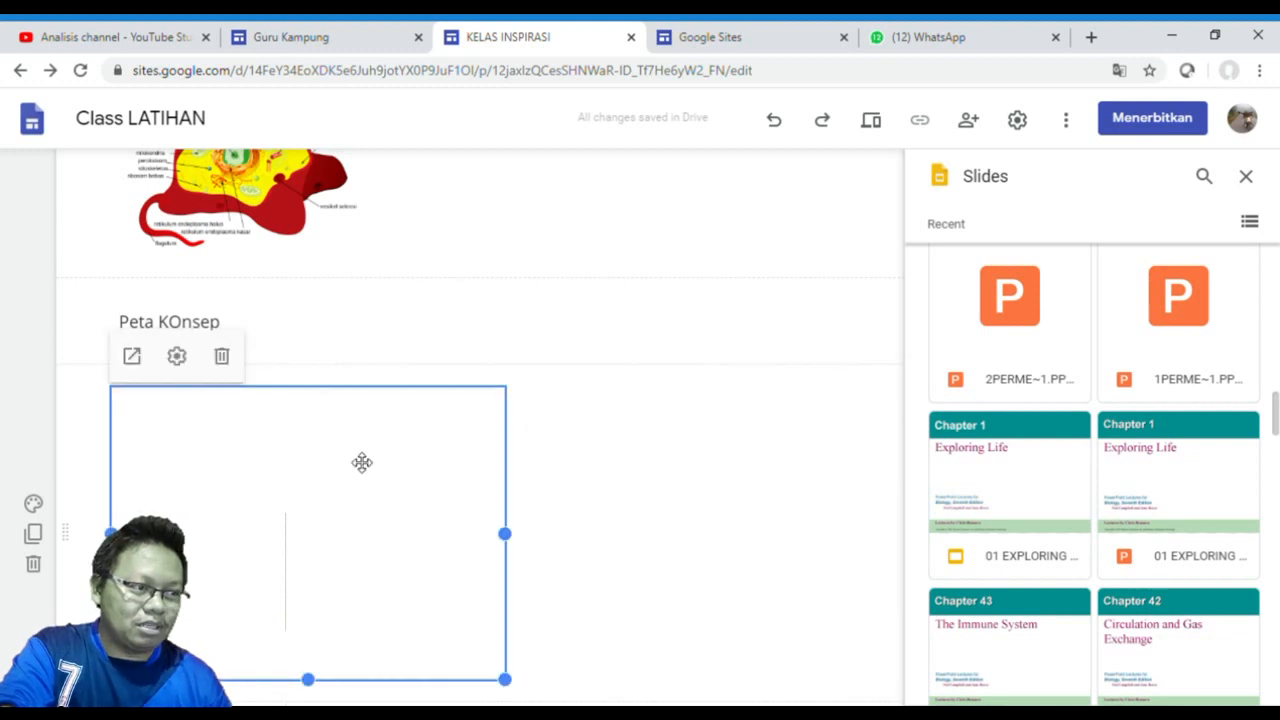
Give the section holding the "Exploring Life" slides a yellow background and review the page
click(35, 506)
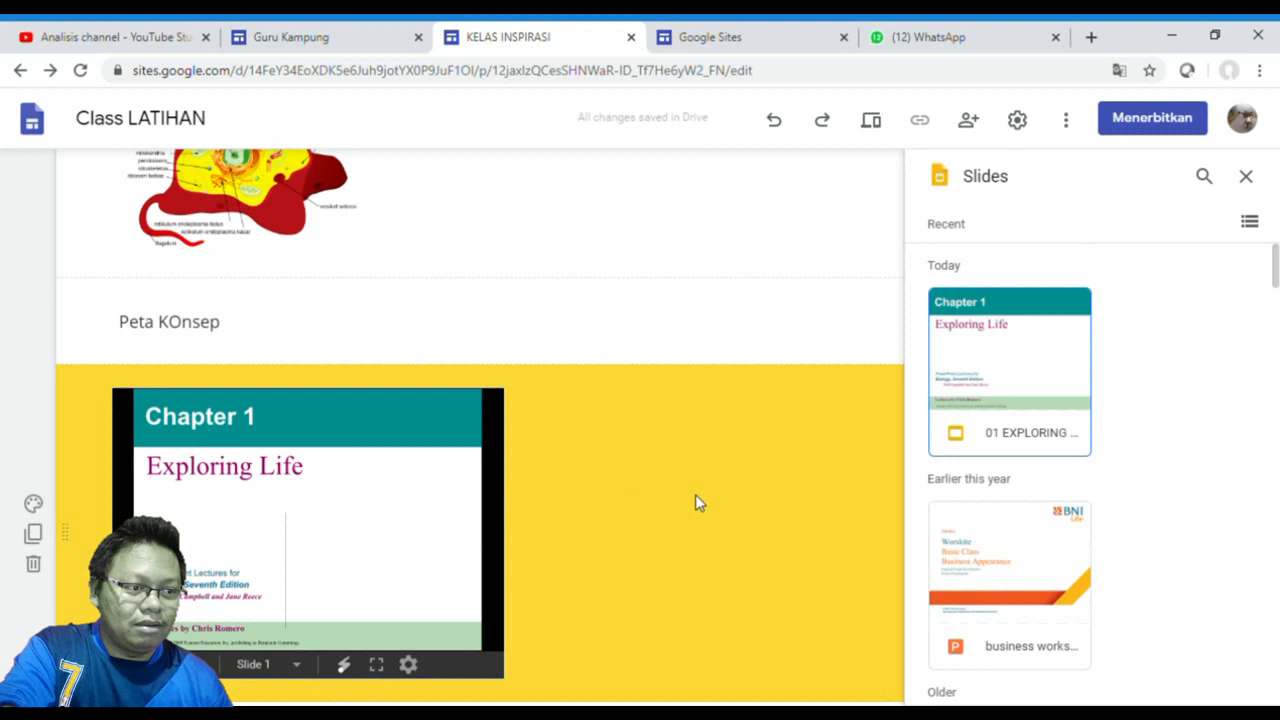
scroll(695, 494, down, 3)
scroll(695, 503, up, 3)
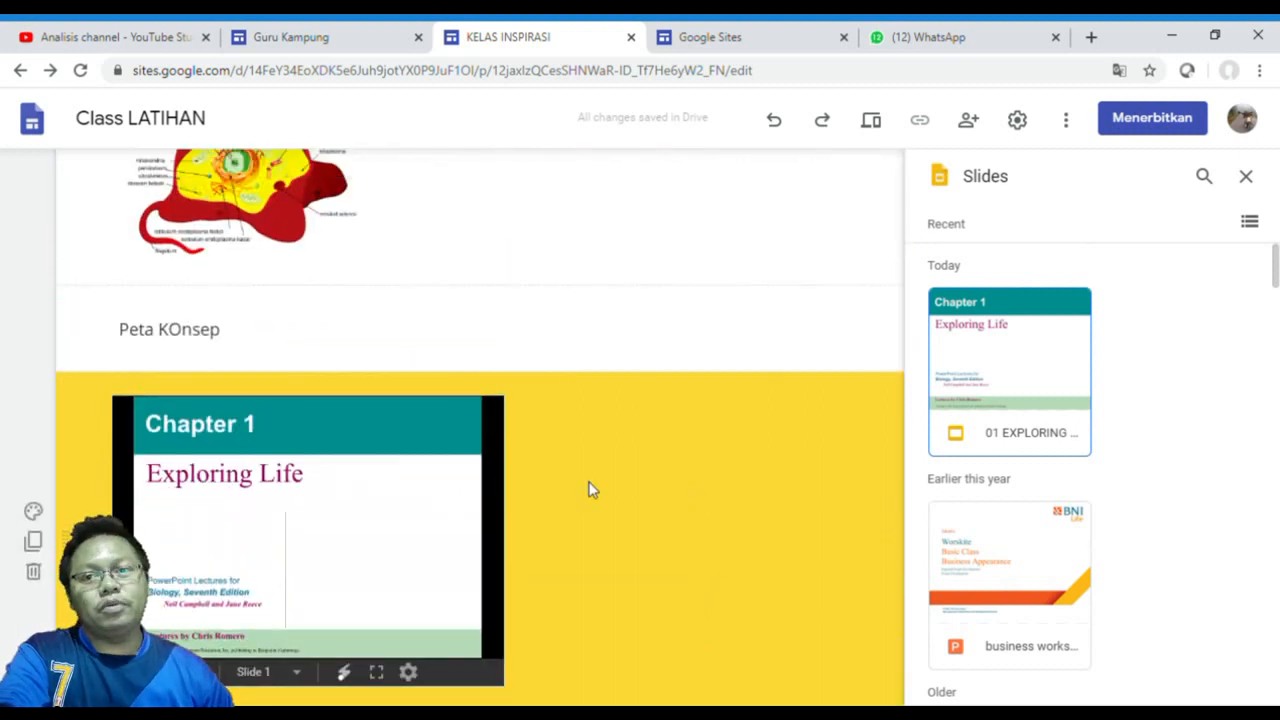
scroll(489, 534, down, 2)
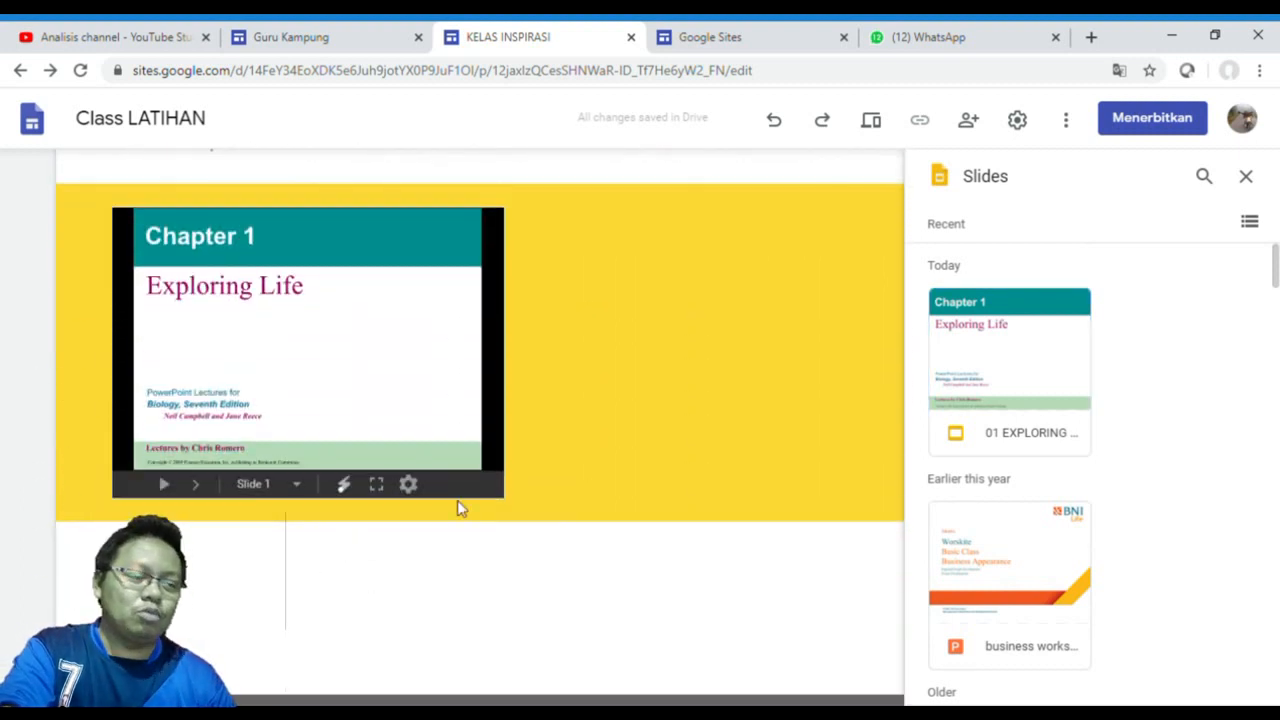
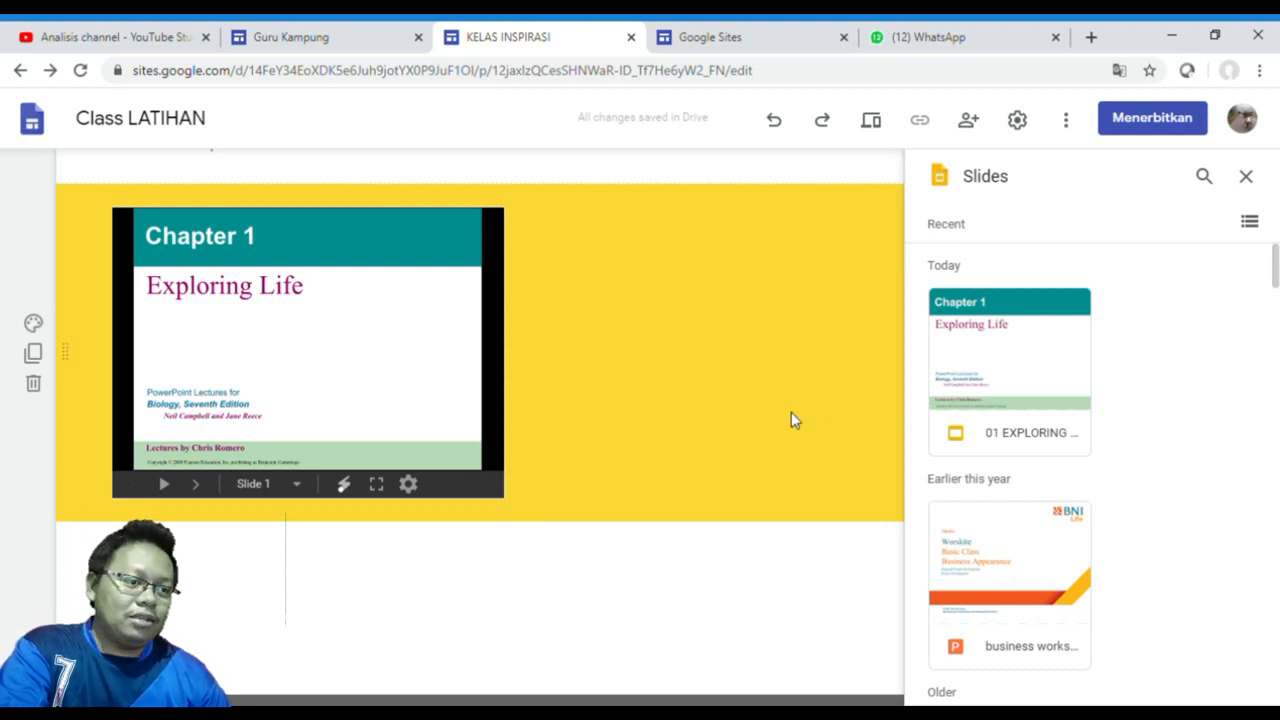
scroll(791, 420, up, 8)
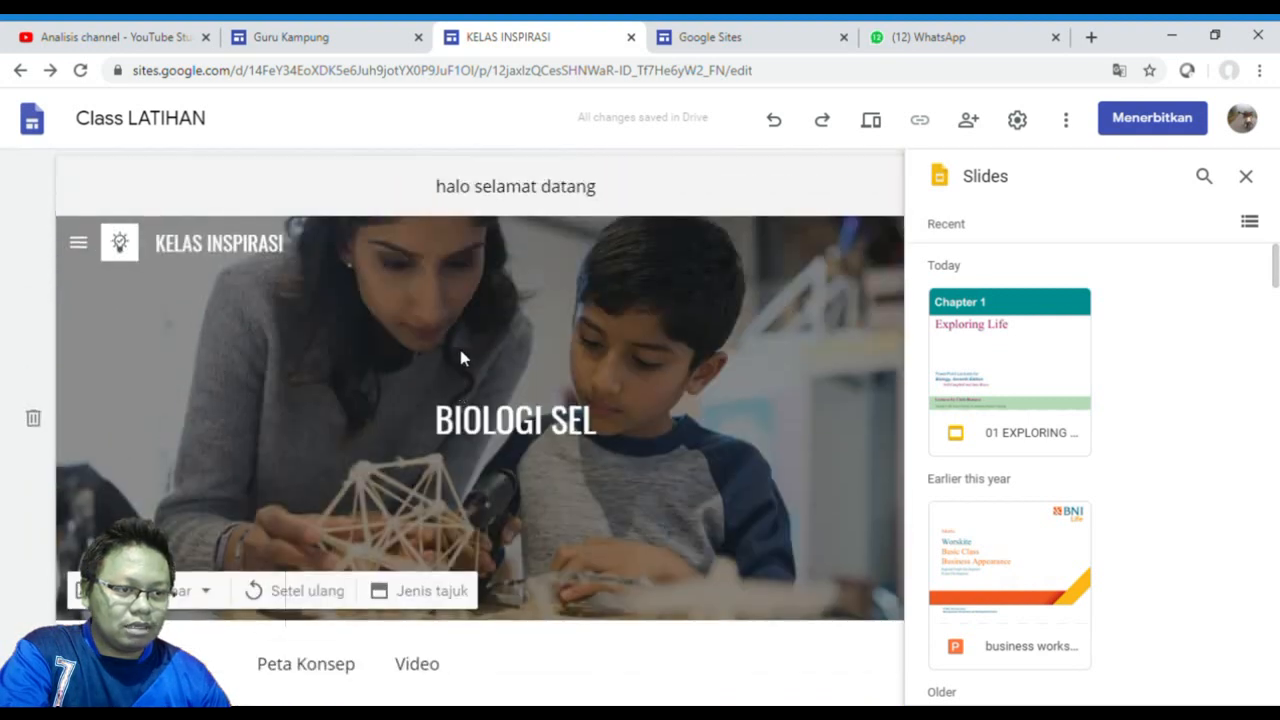
scroll(314, 360, down, 2)
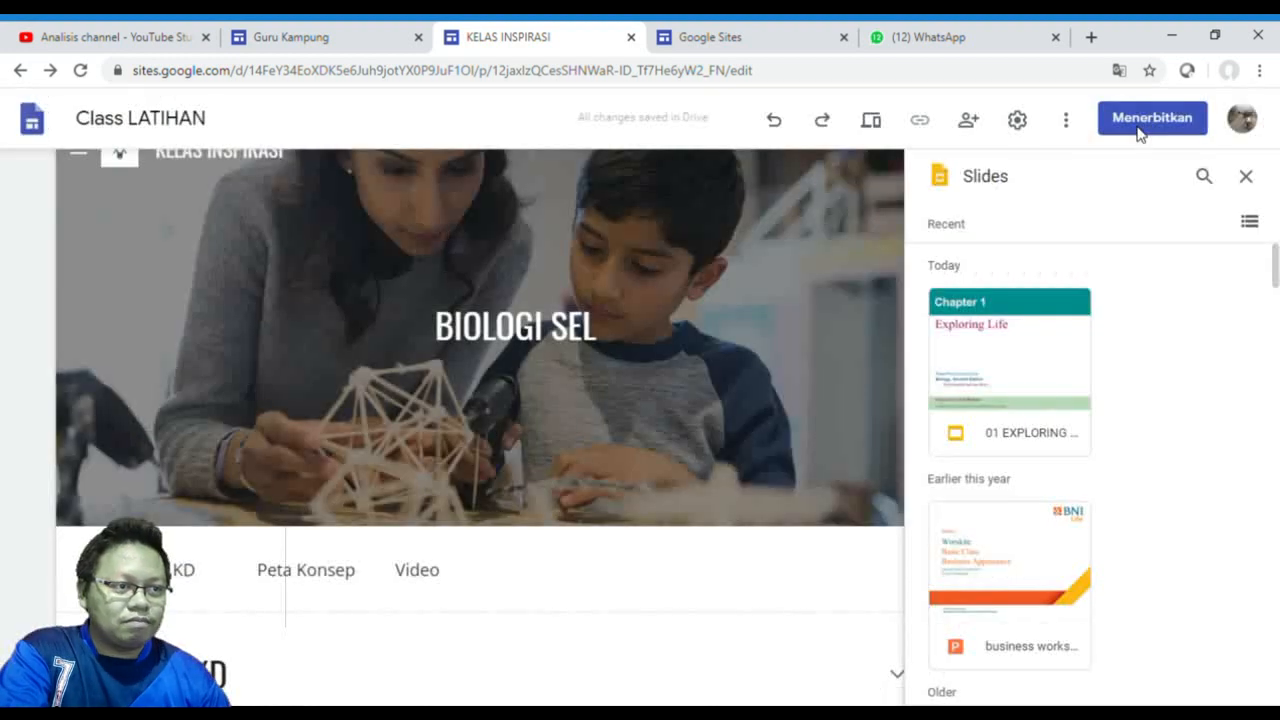
click(1145, 135)
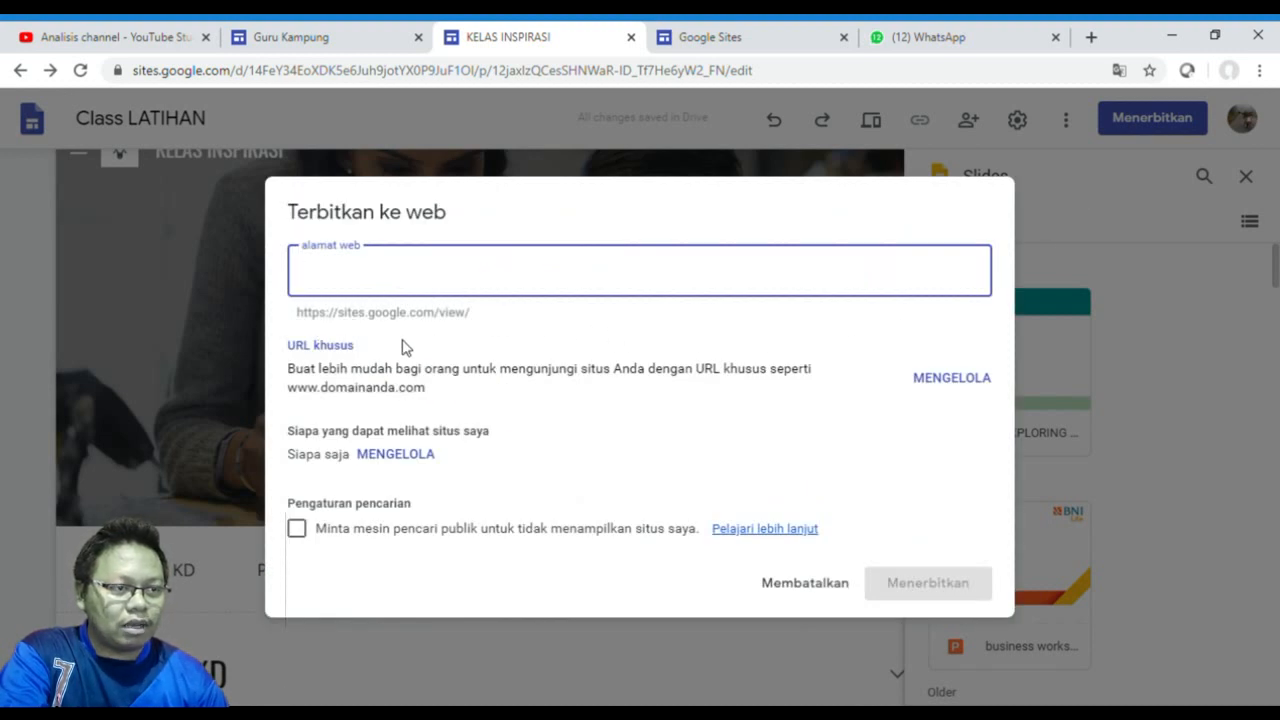
click(434, 336)
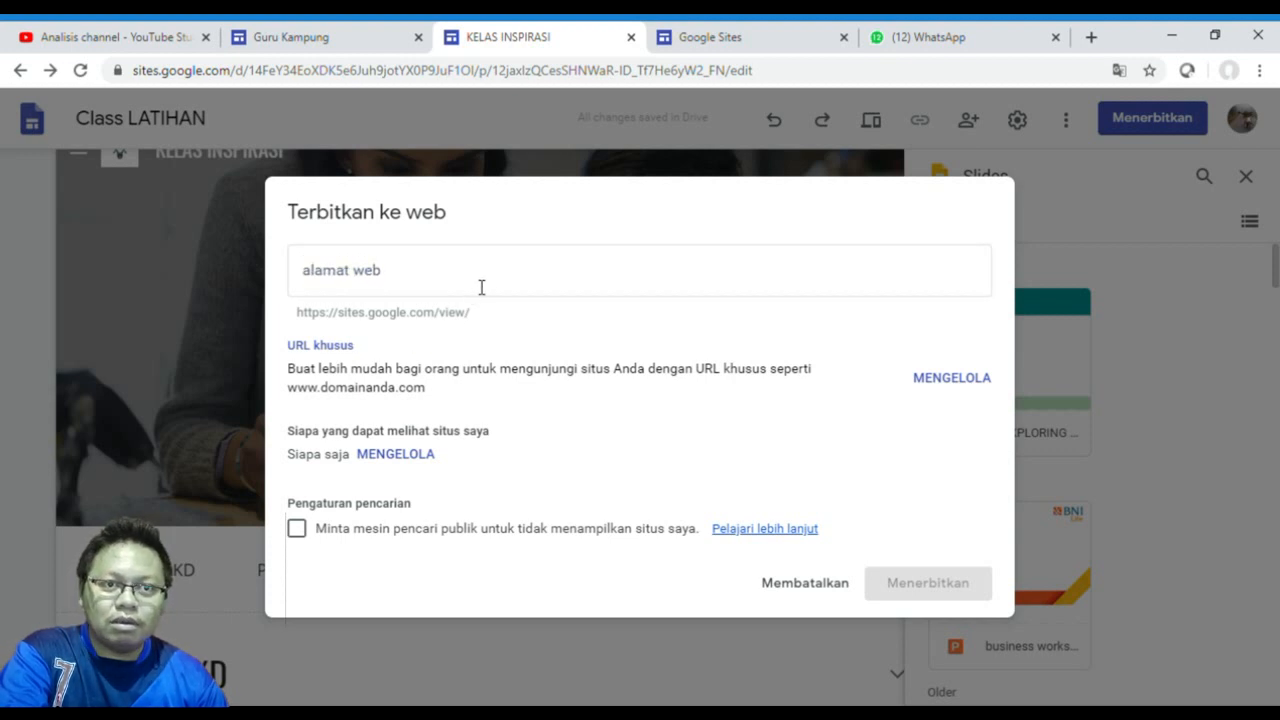
click(738, 292)
click(803, 585)
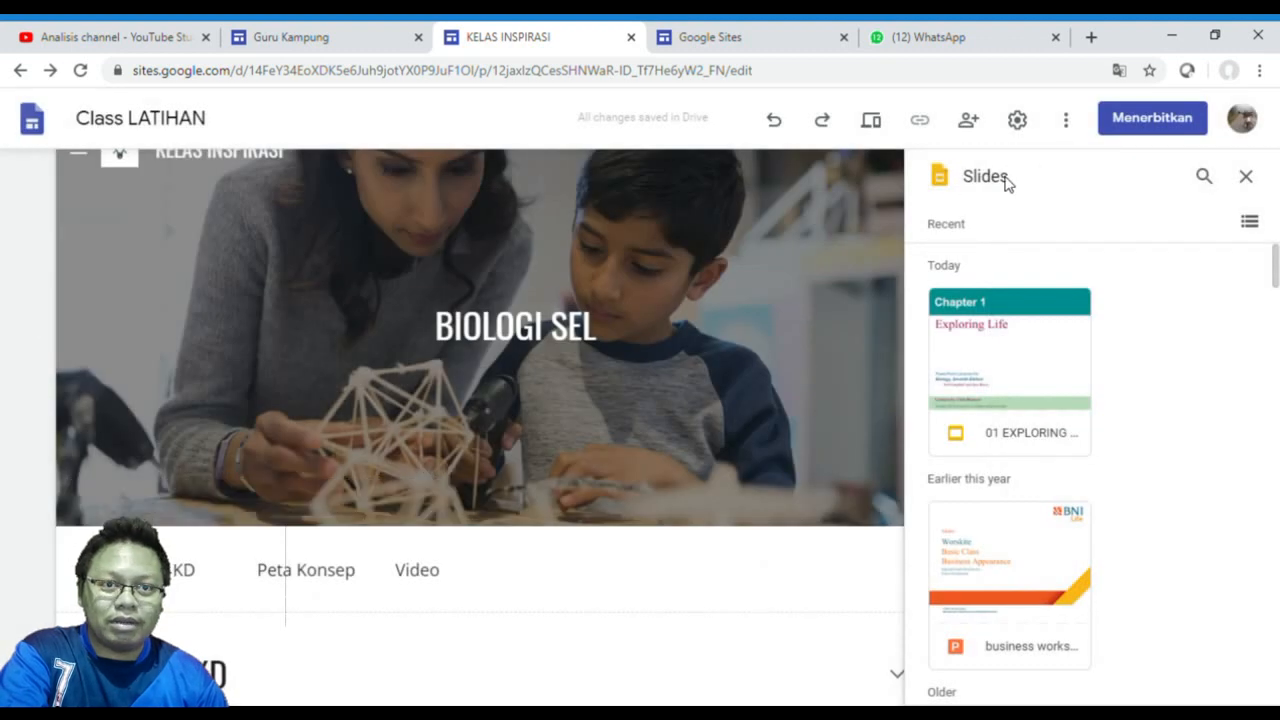
Close the Slides file picker and open the site's Home page for editing
click(1246, 176)
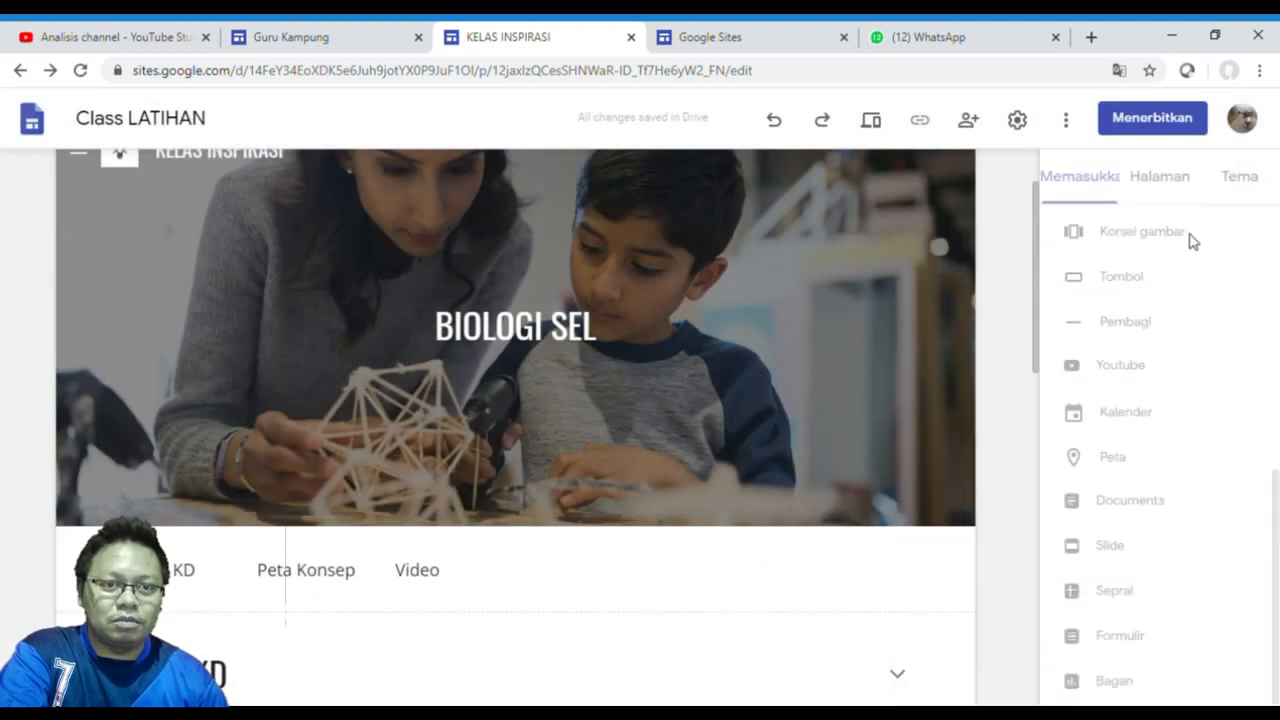
click(1153, 178)
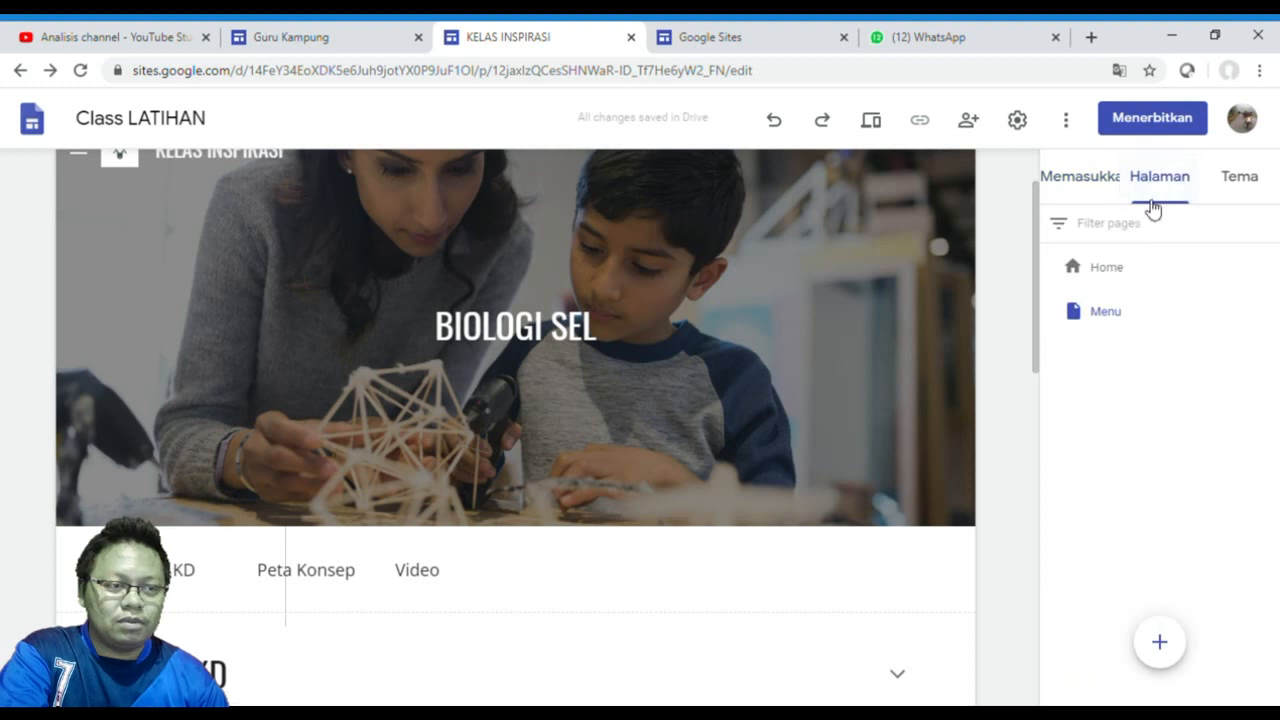
click(1110, 270)
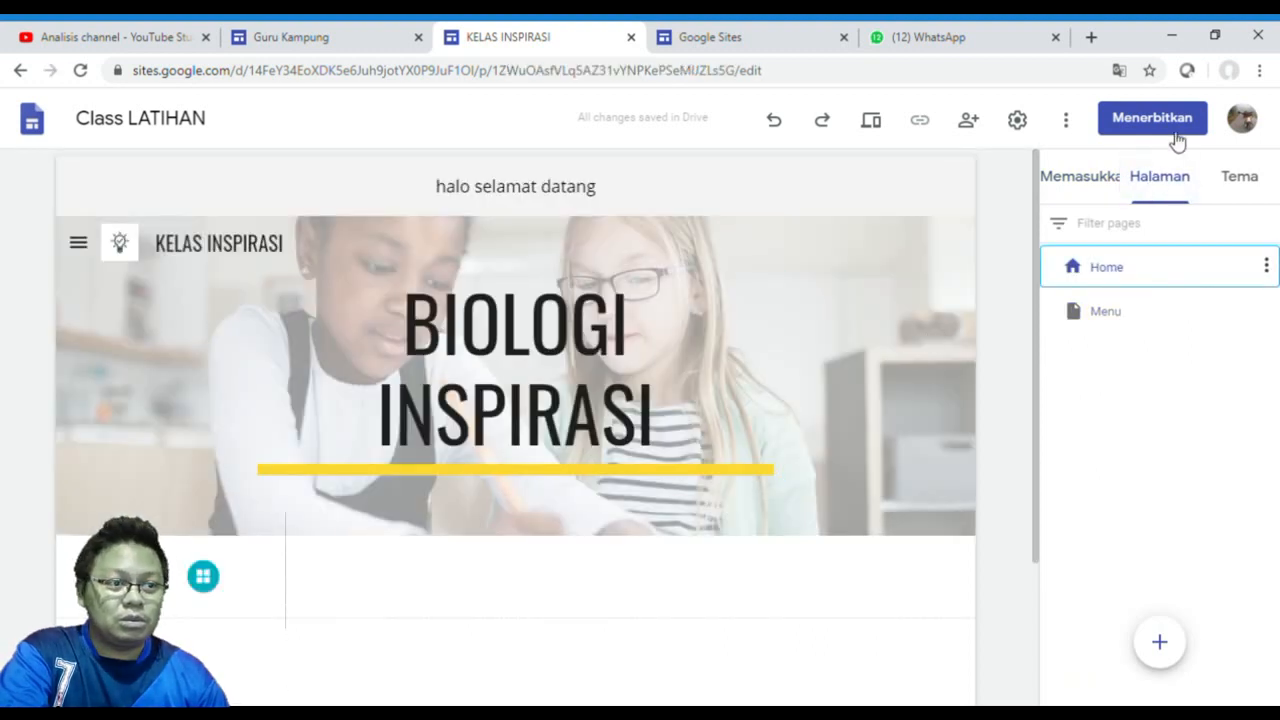
Publish the site to the web under the address "kelasinspirasi2020"
click(1140, 120)
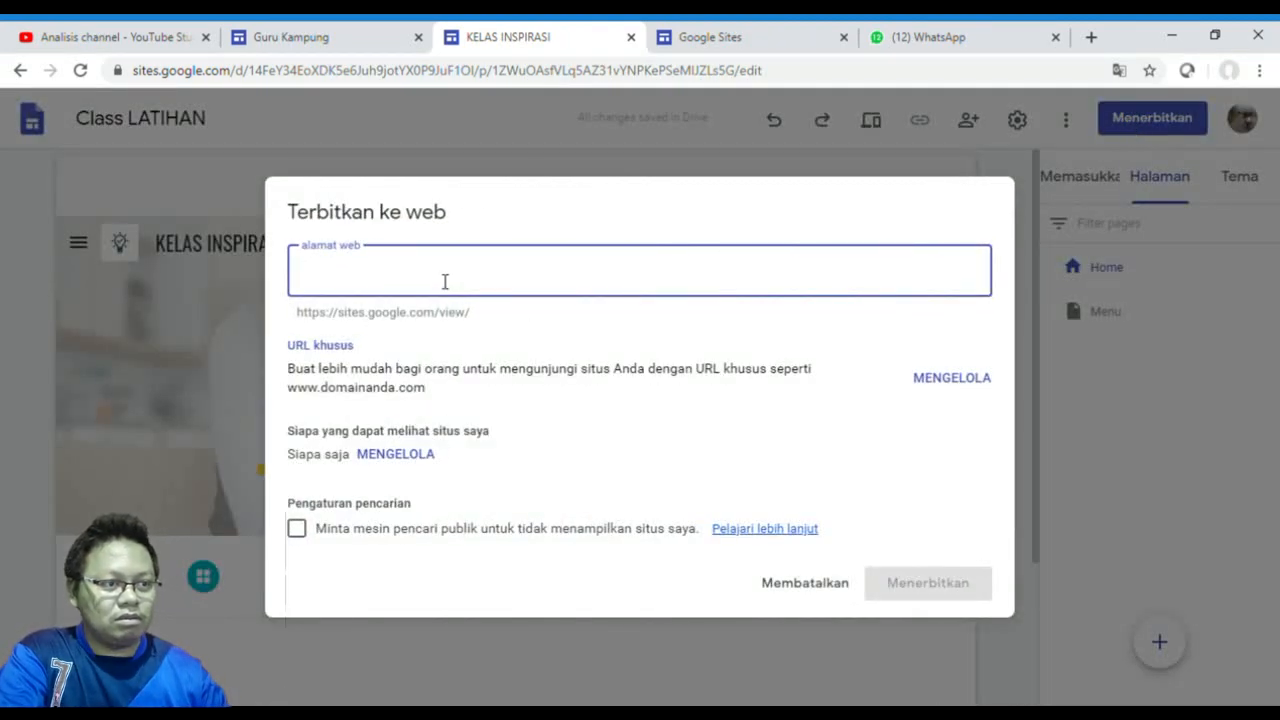
drag(477, 313, 286, 316)
click(286, 316)
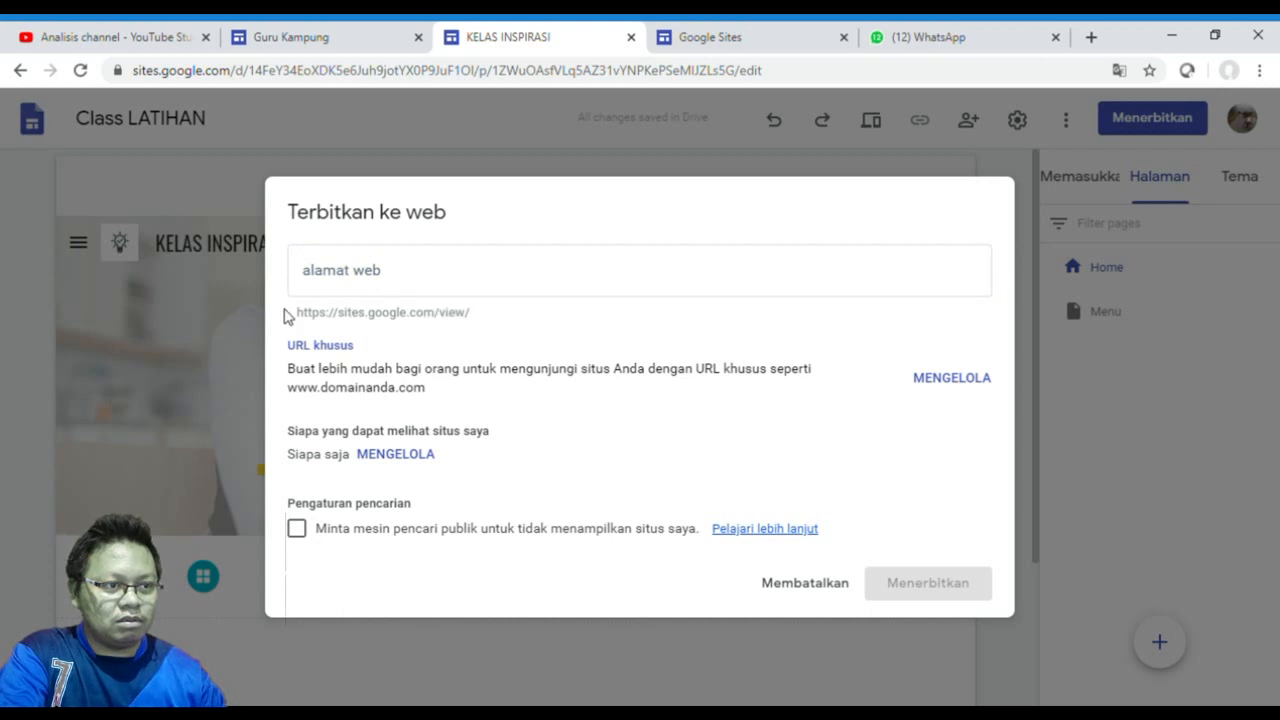
drag(471, 313, 296, 328)
click(296, 328)
triple_click(306, 316)
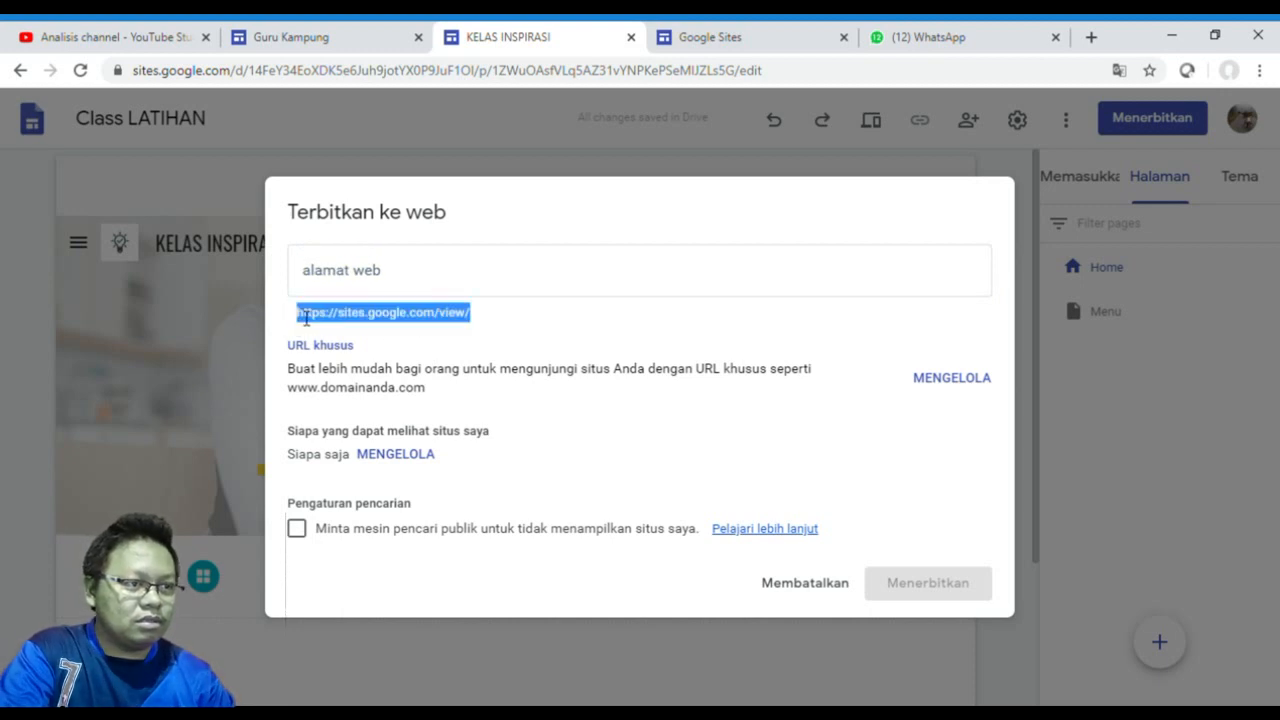
click(343, 276)
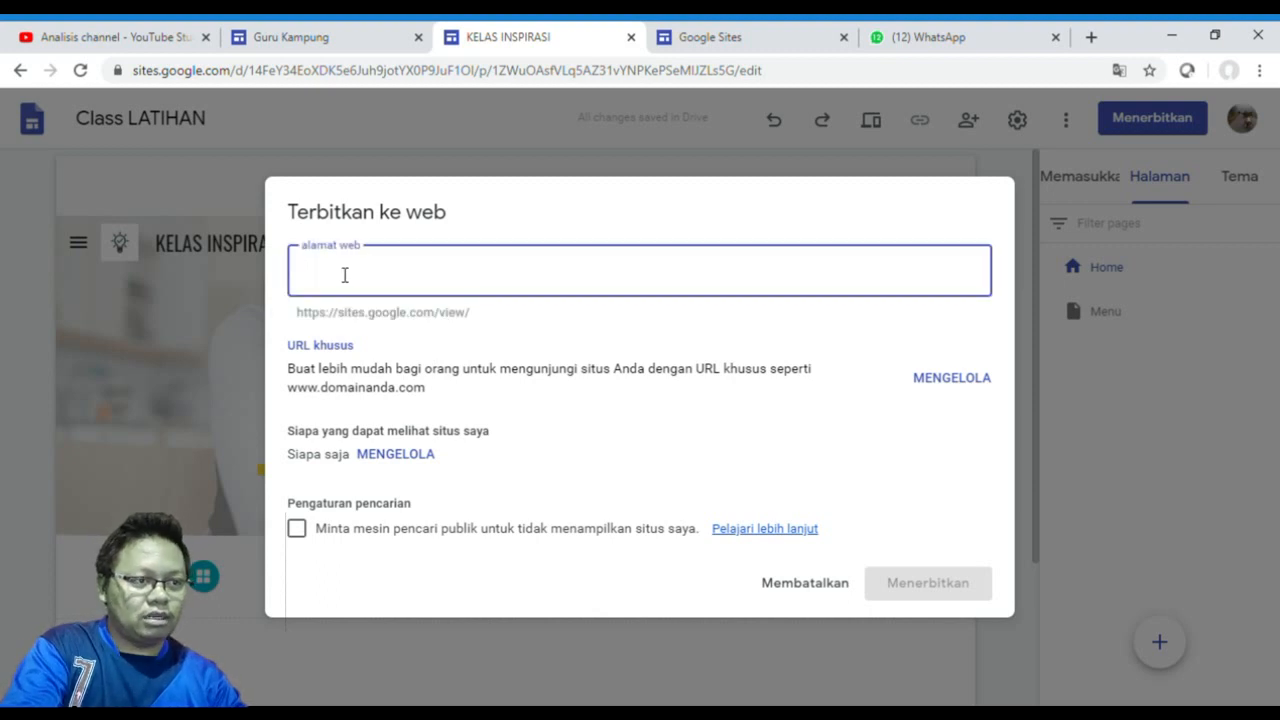
text(k)
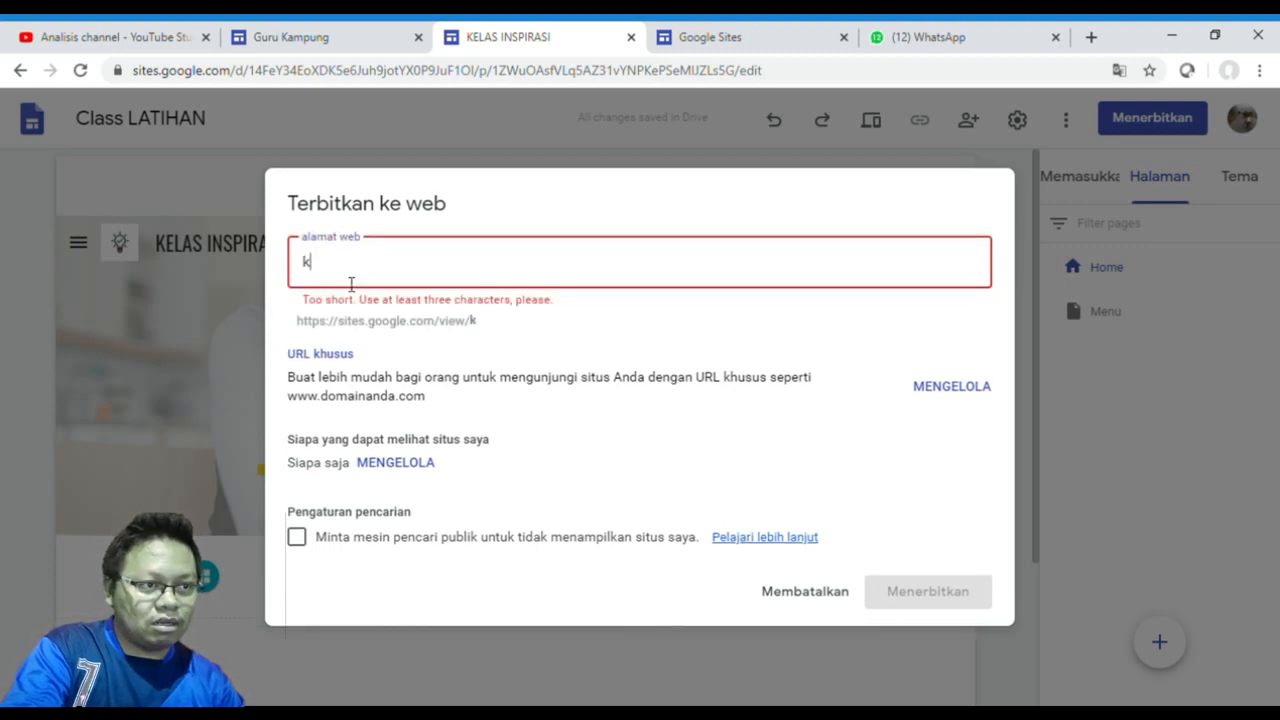
text(elasinspirasi)
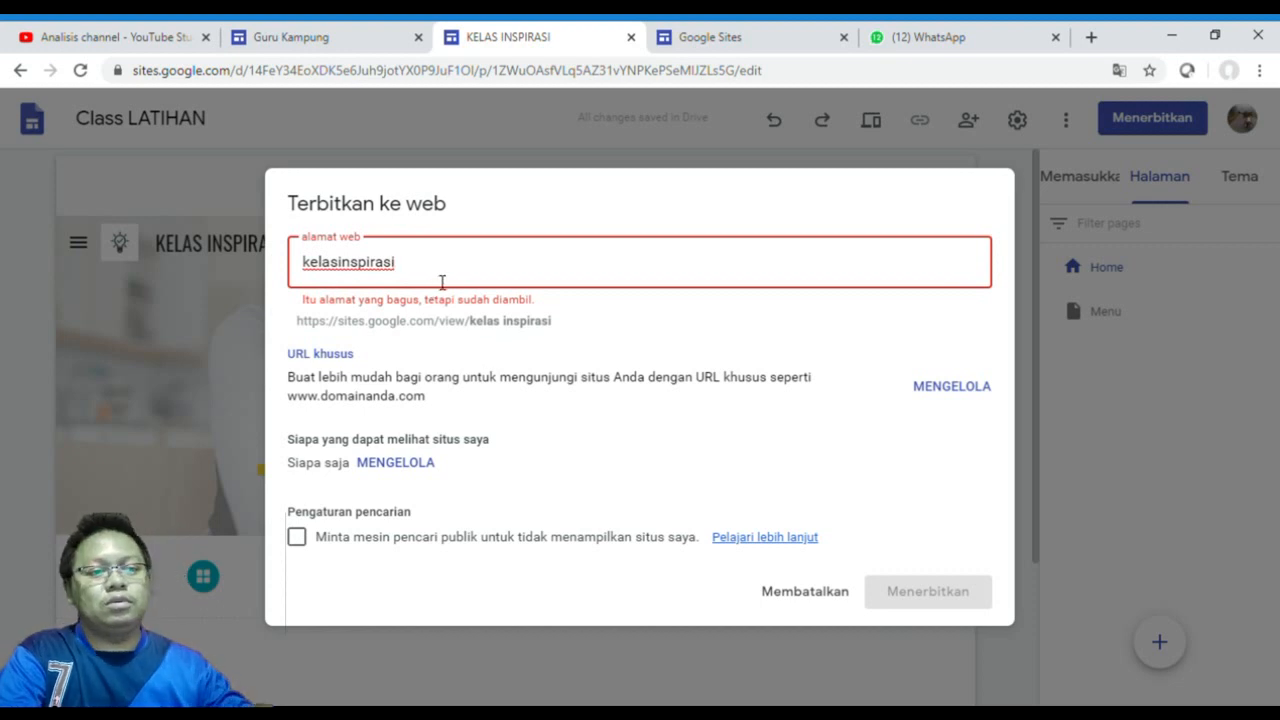
text(2020)
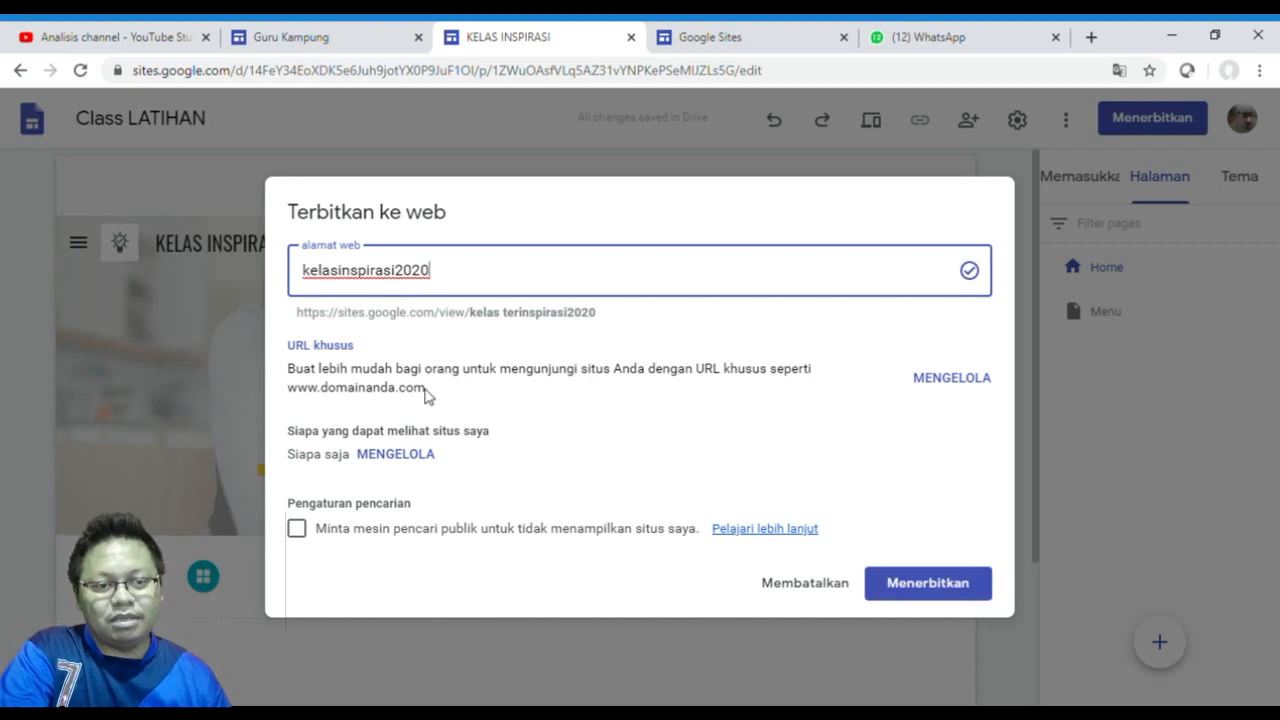
click(894, 588)
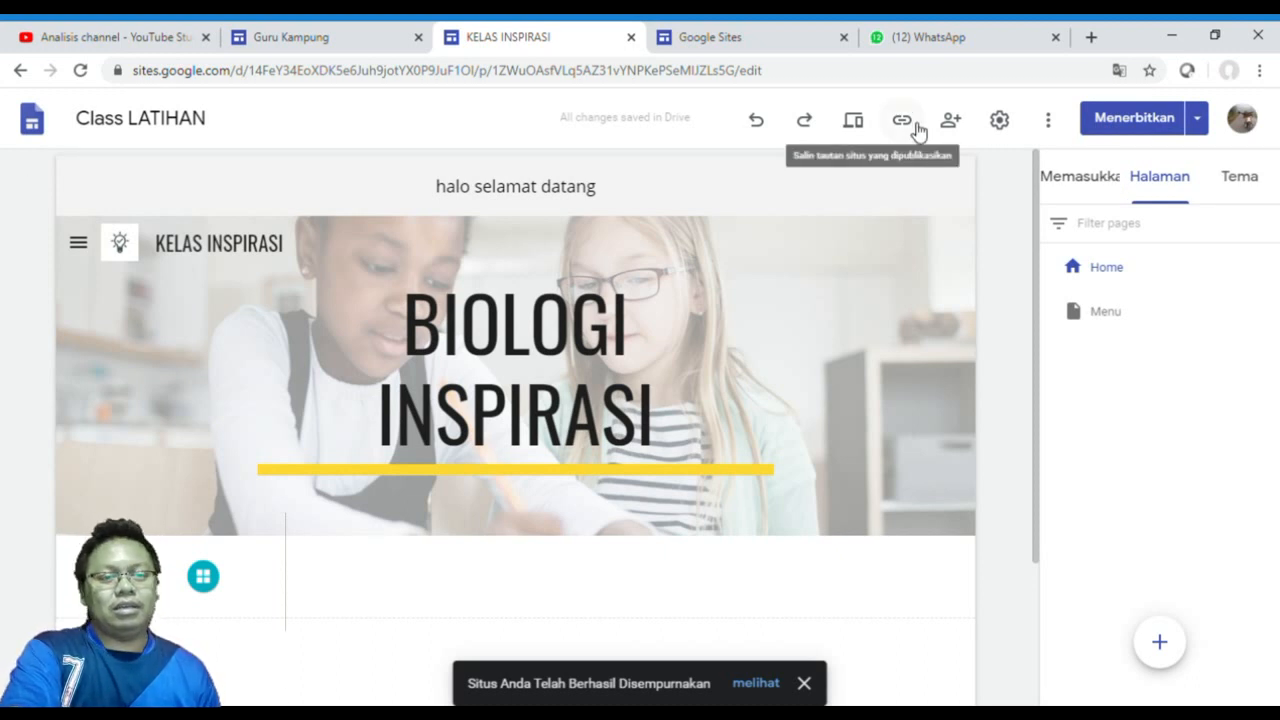
Preview the site in the phone layout, follow the Menu icon link and examine the Biologi Sel page down to the embedded slides
click(856, 125)
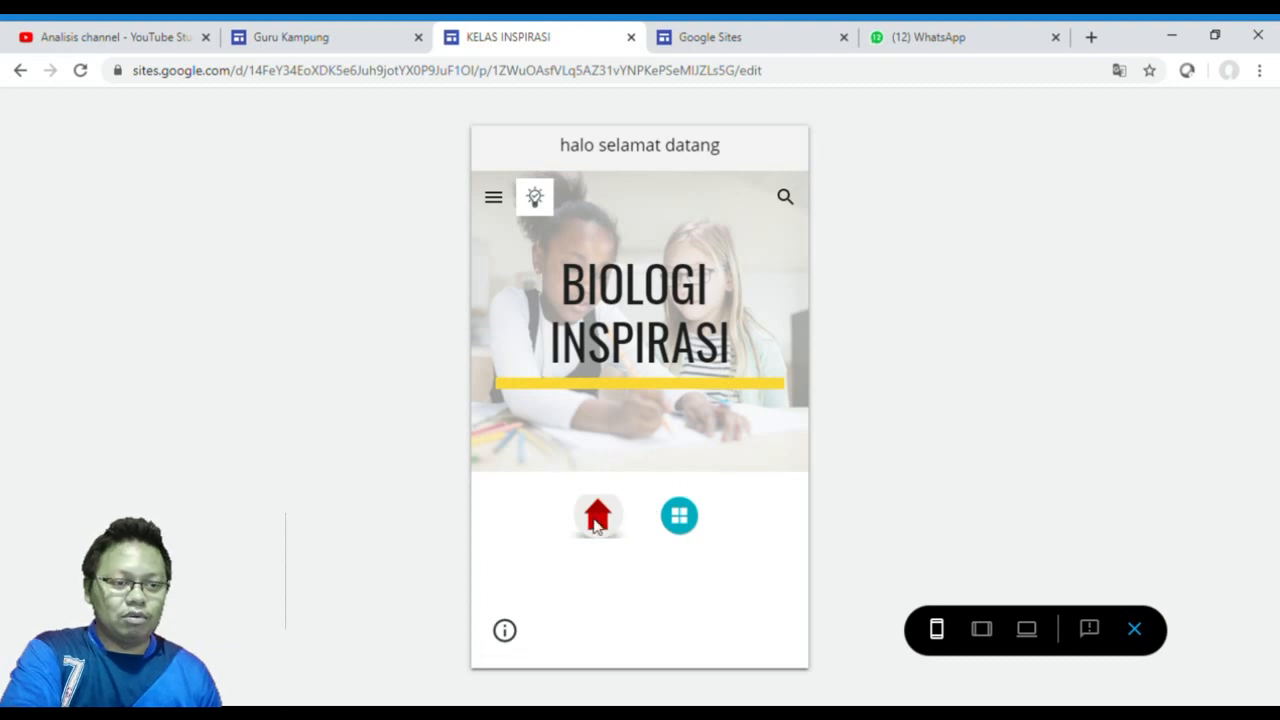
click(680, 518)
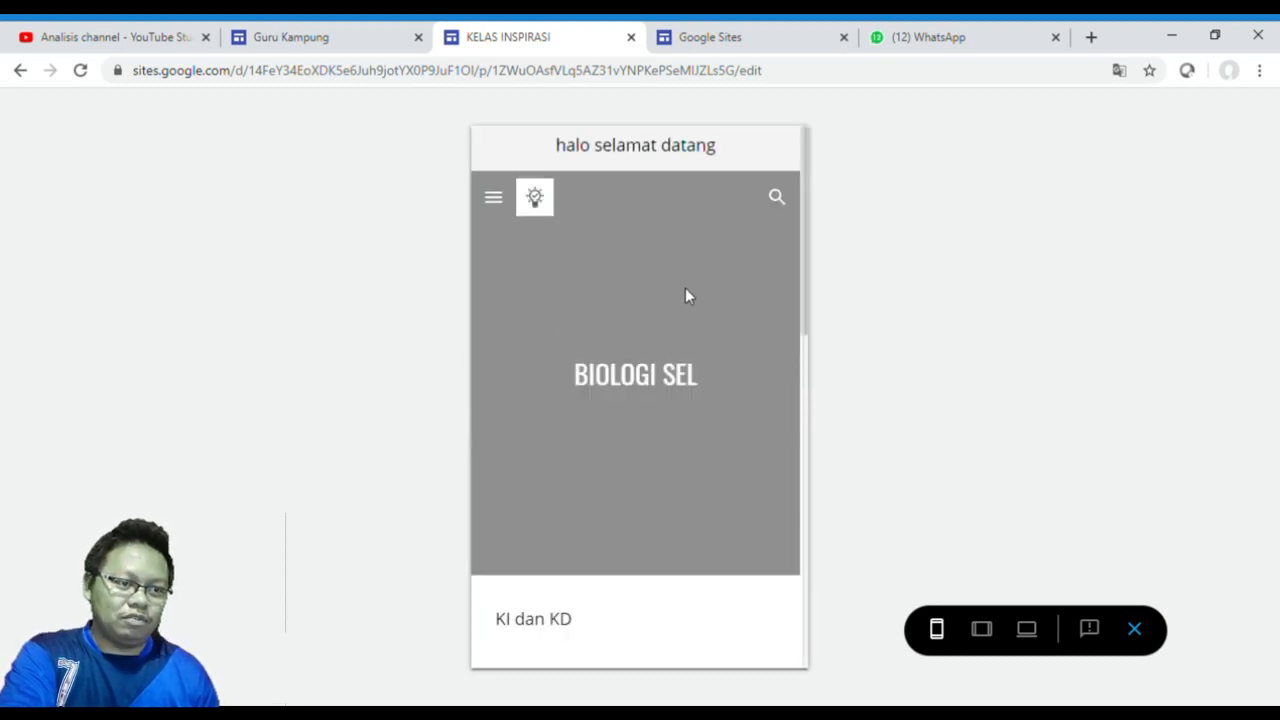
scroll(686, 294, down, 3)
scroll(629, 422, down, 3)
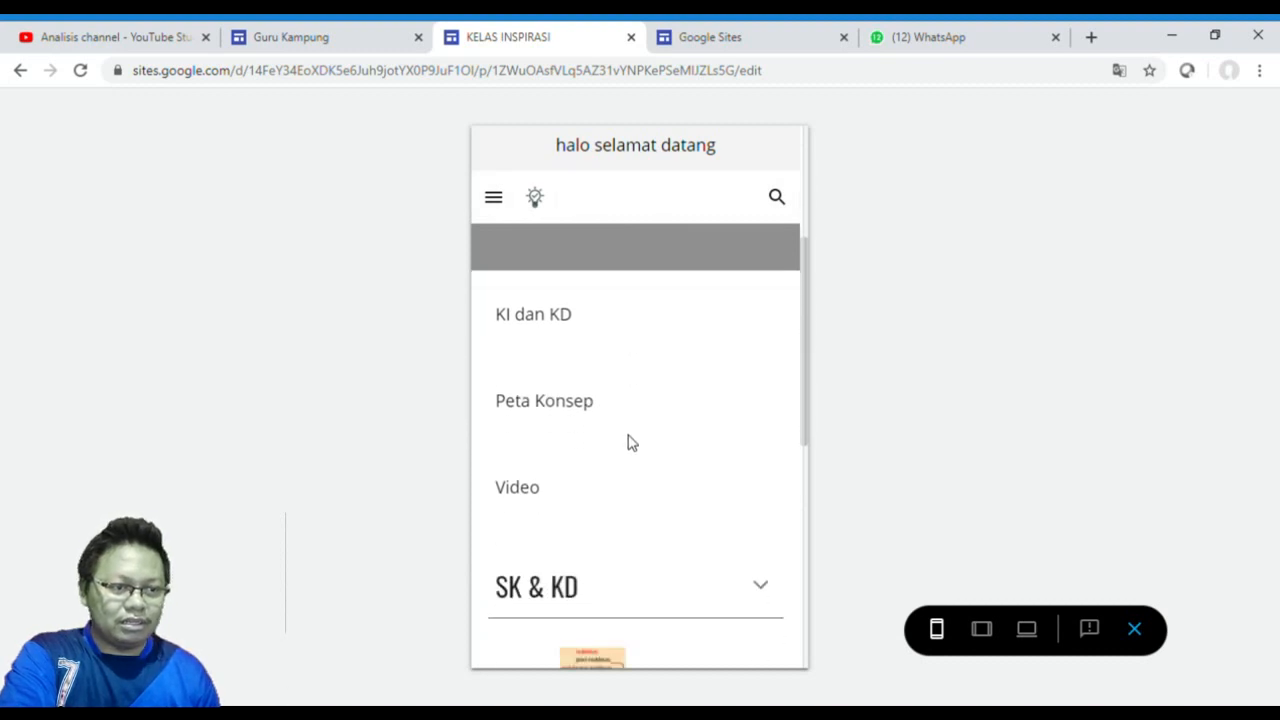
scroll(630, 430, down, 5)
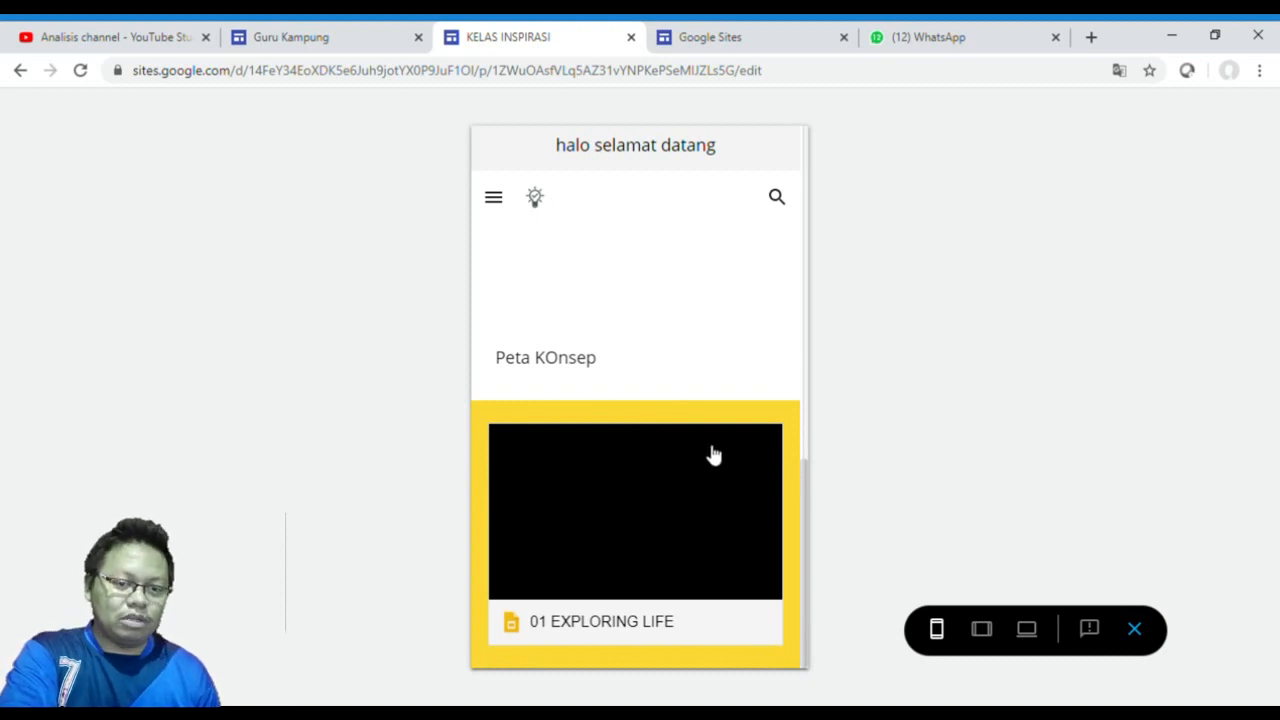
Exit the phone preview and look over the Menu page in the editor down to its end
click(1135, 632)
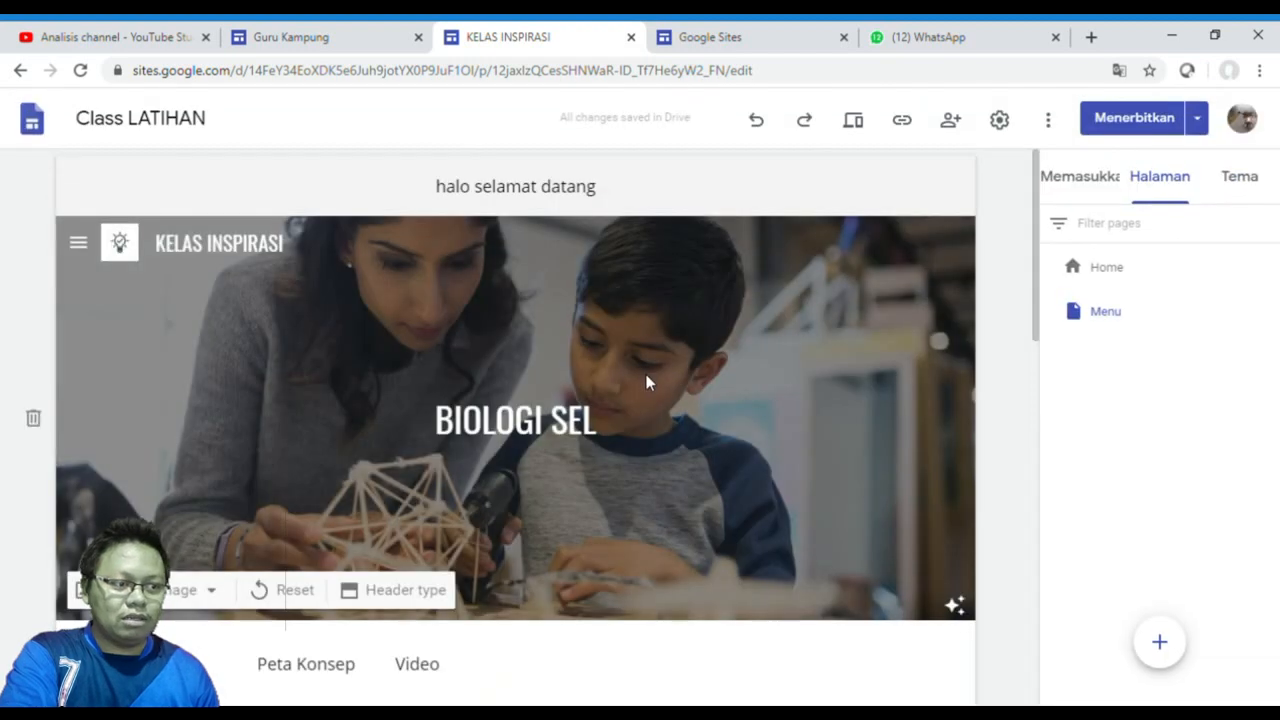
scroll(648, 378, down, 10)
scroll(652, 378, down, 5)
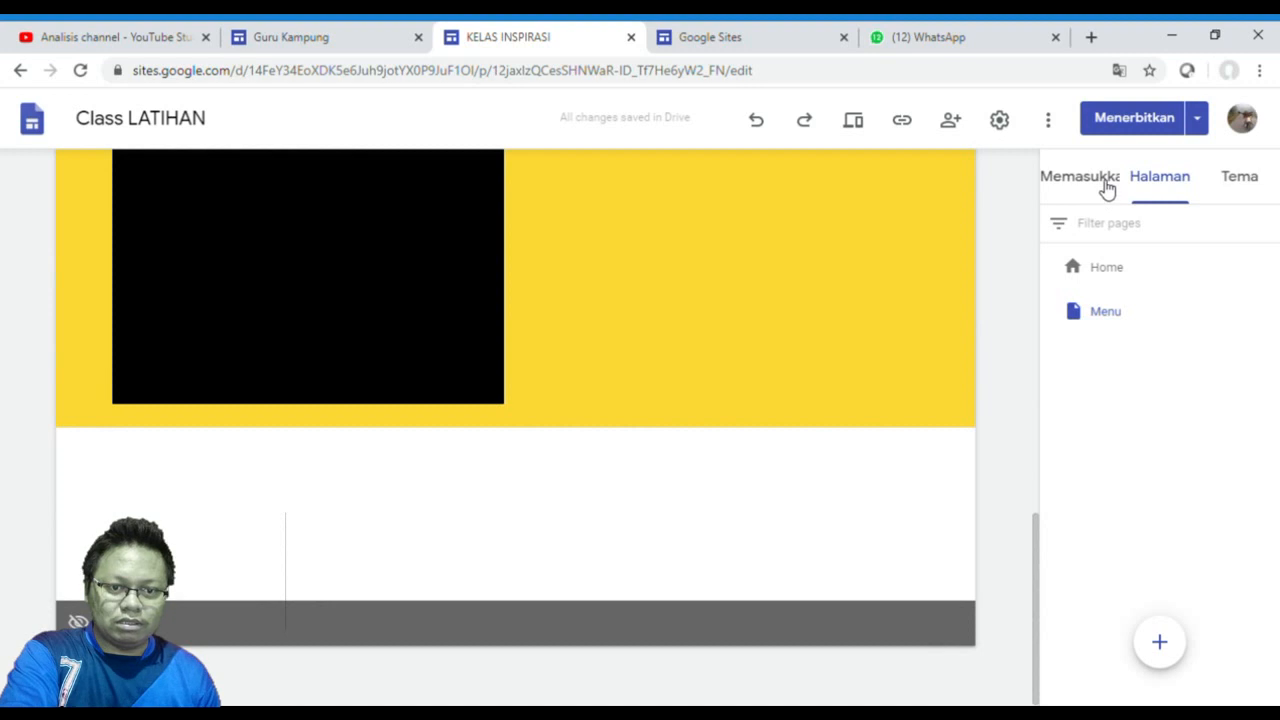
click(1072, 184)
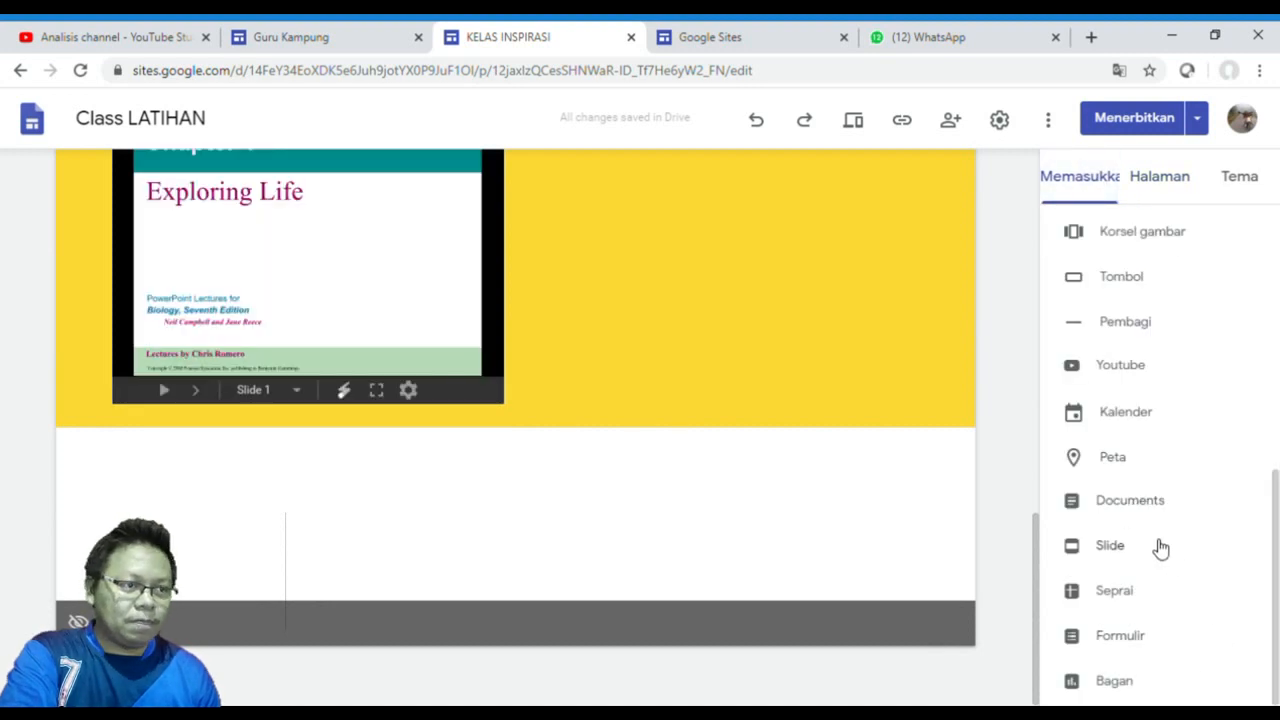
click(1154, 376)
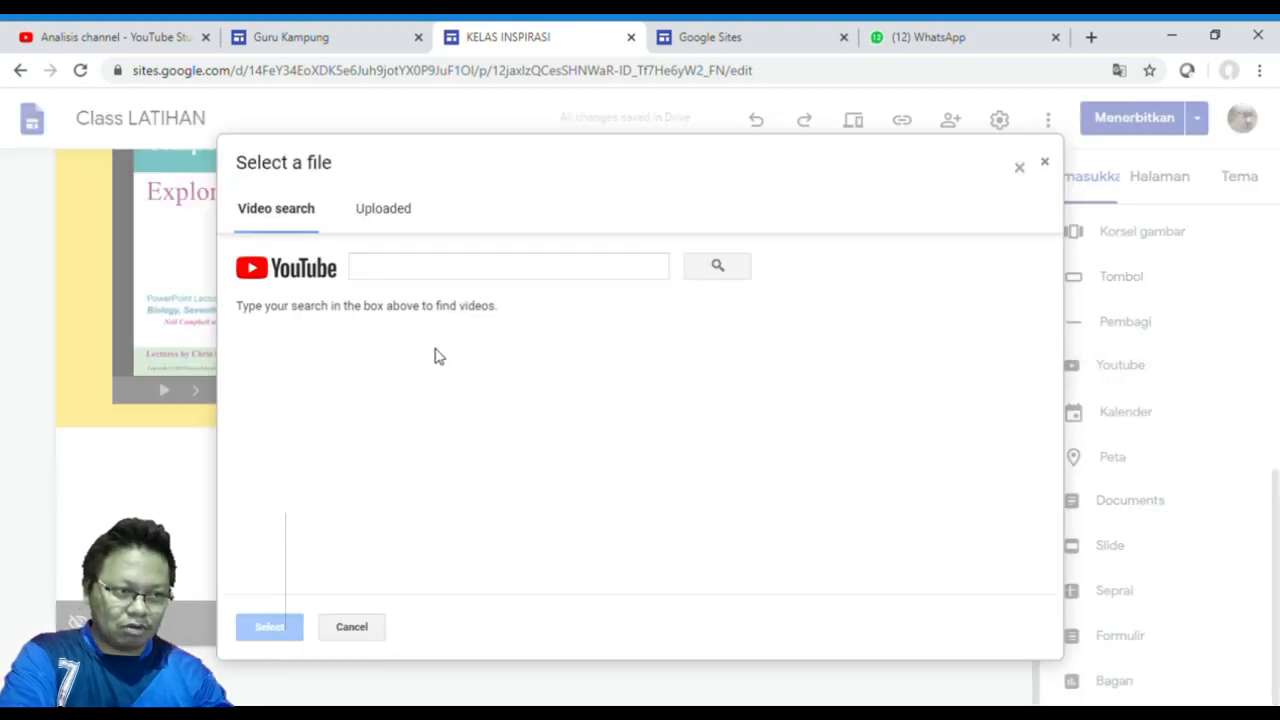
click(523, 278)
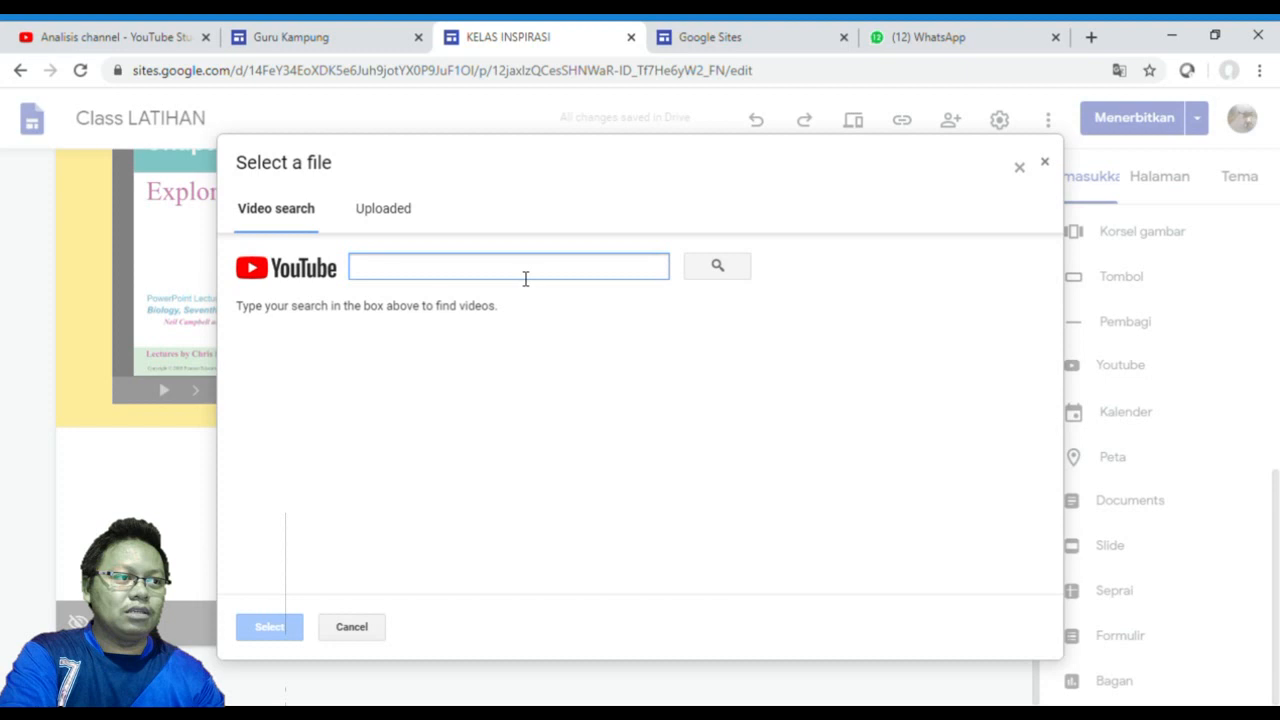
click(510, 285)
click(154, 40)
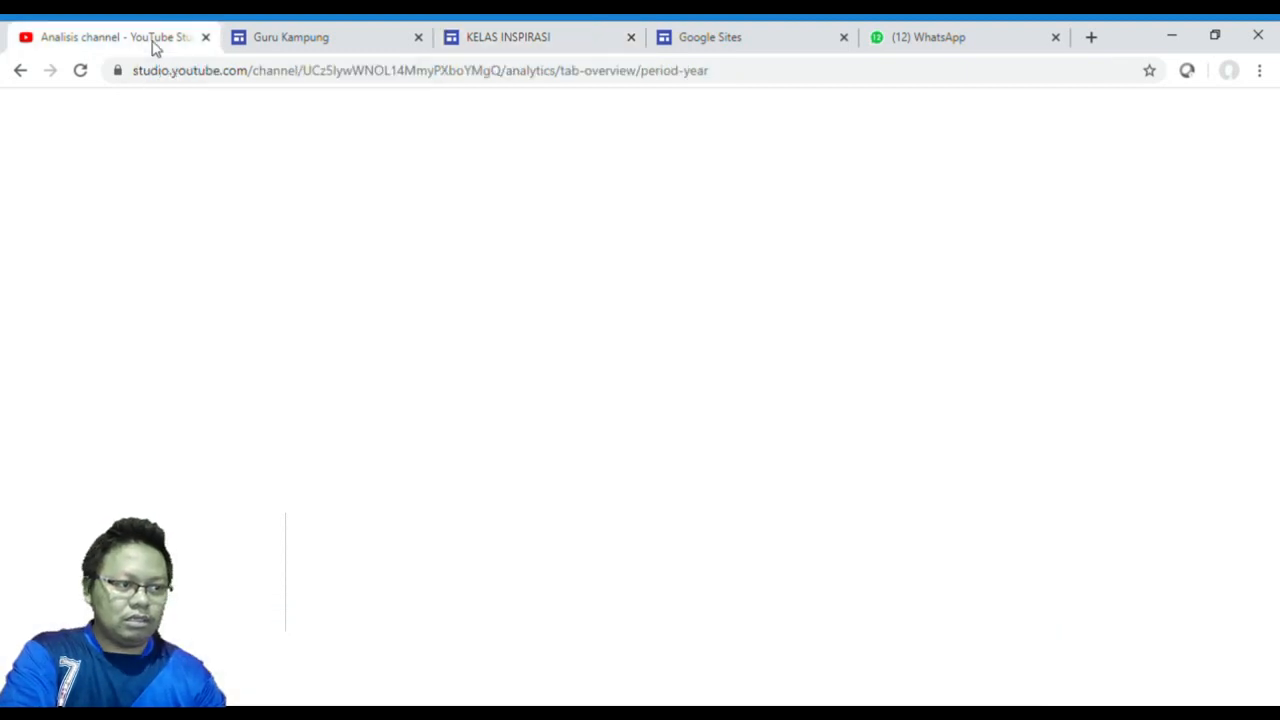
scroll(248, 322, down, 1)
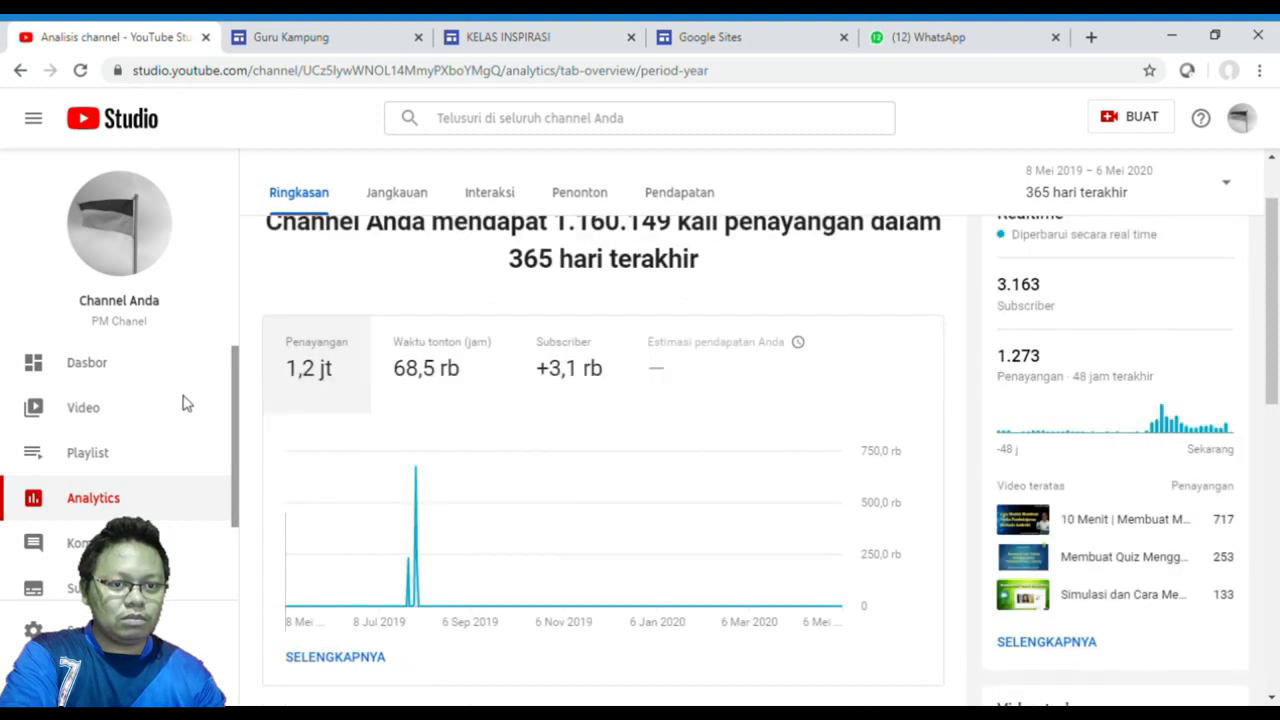
click(113, 409)
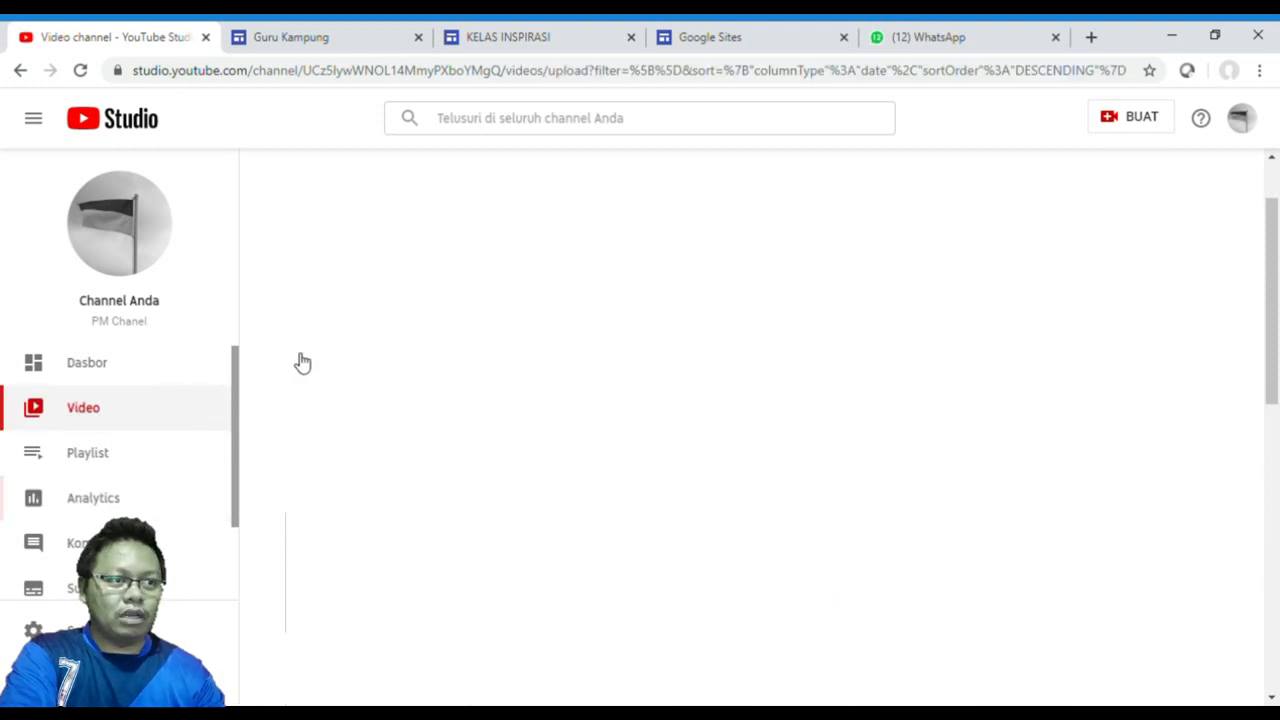
click(285, 40)
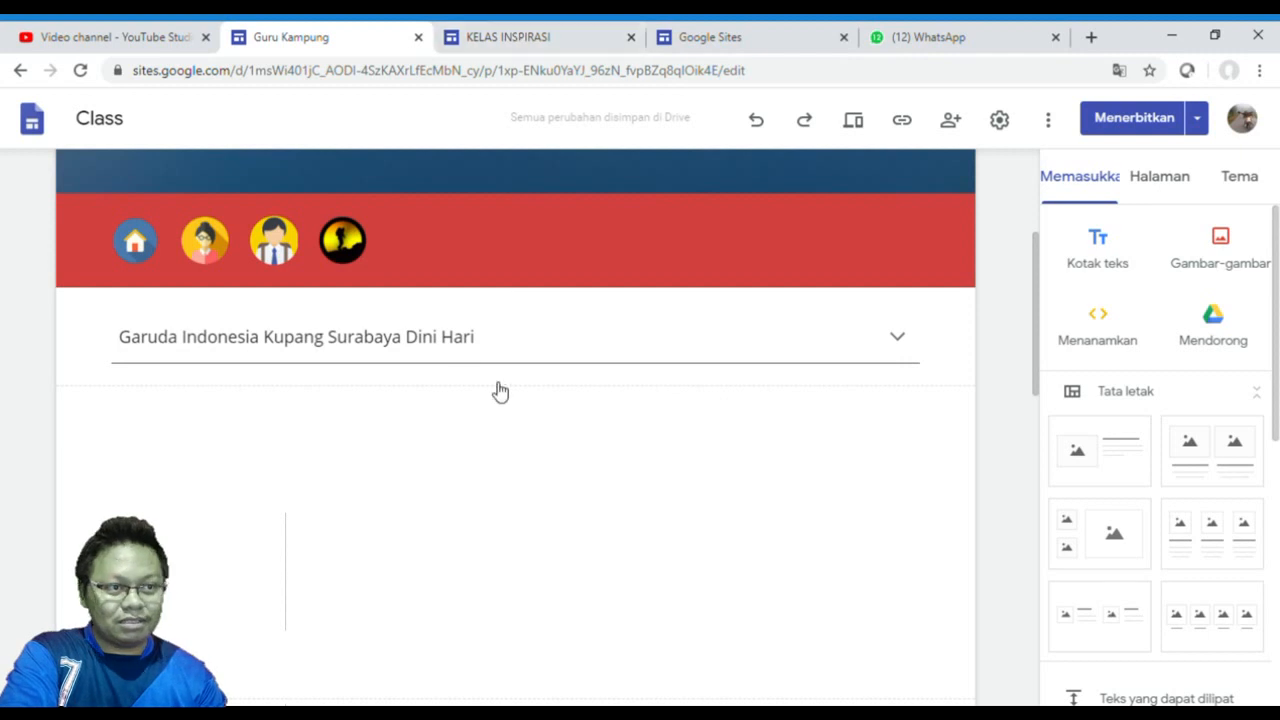
scroll(500, 391, up, 3)
click(580, 38)
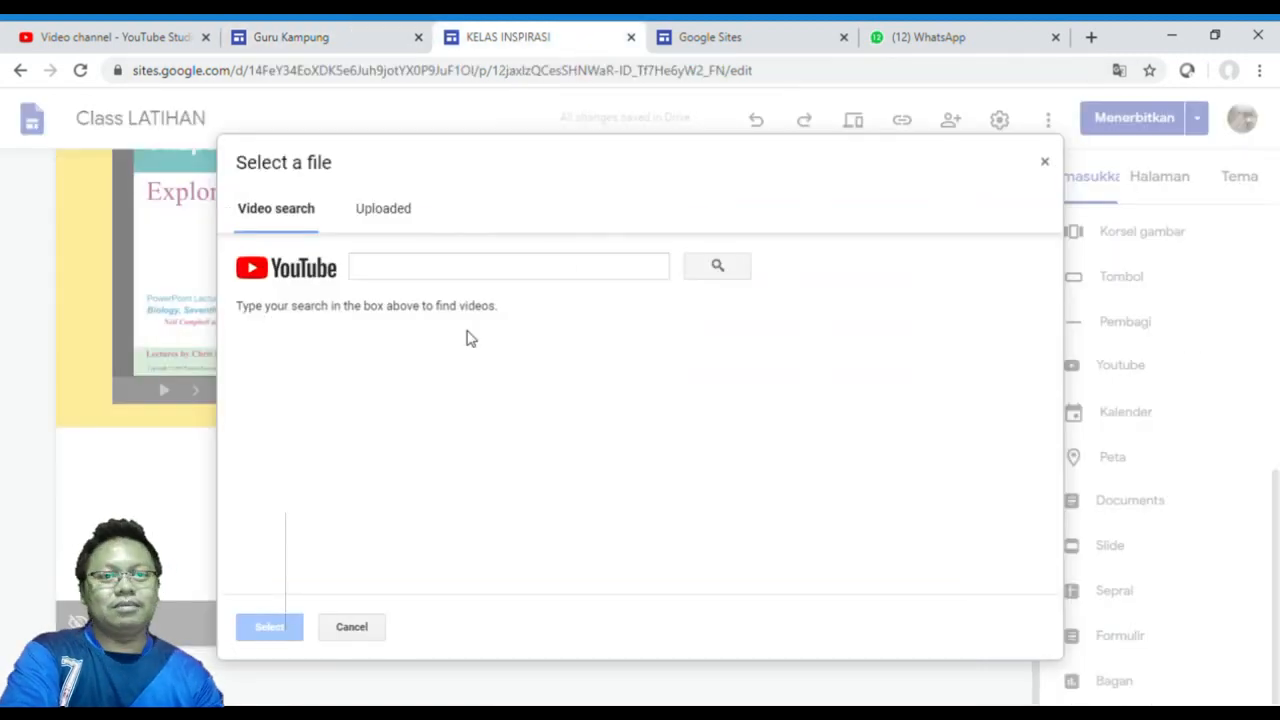
click(523, 266)
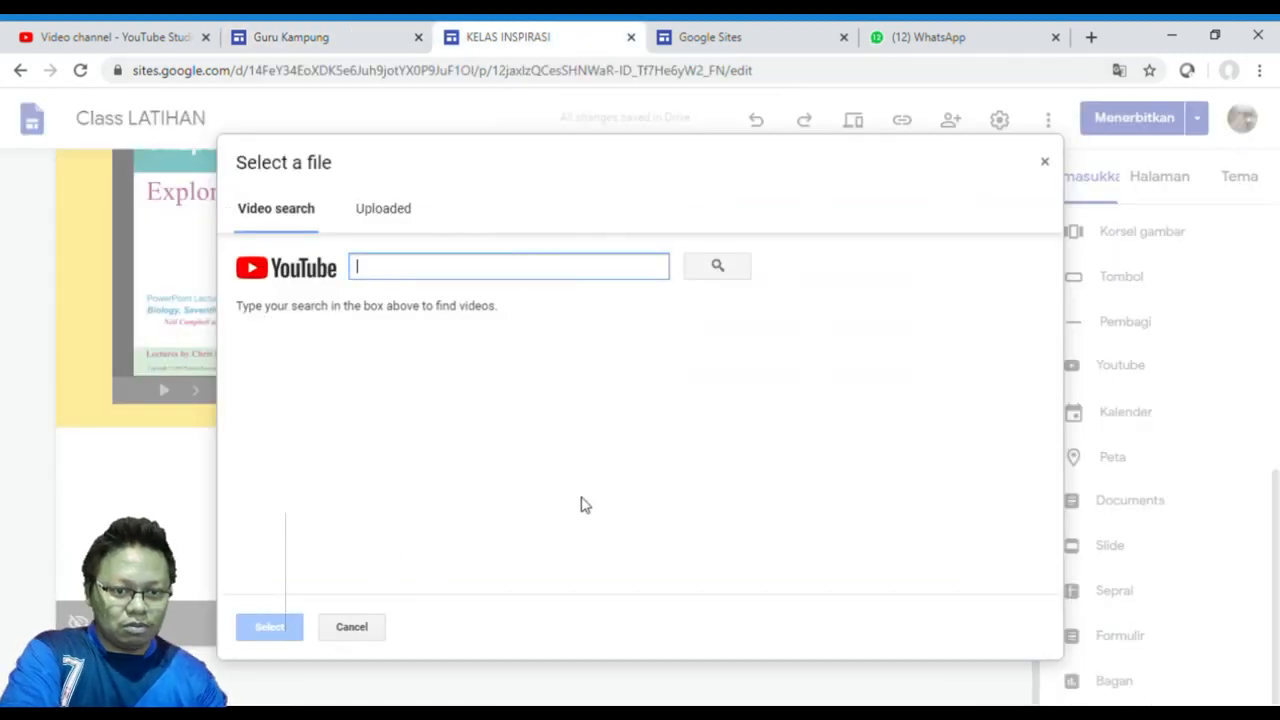
click(1047, 164)
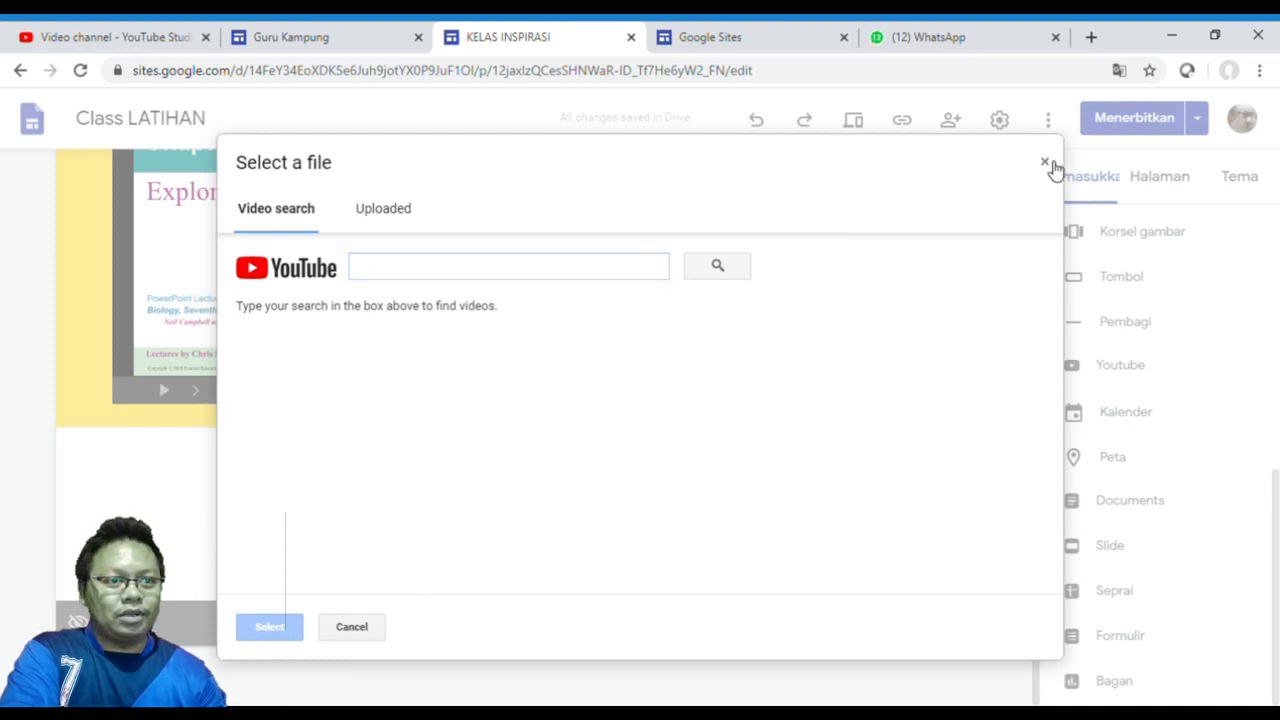
click(1047, 164)
Open the site's Home page for editing and check the site for unpublished changes
scroll(437, 420, up, 10)
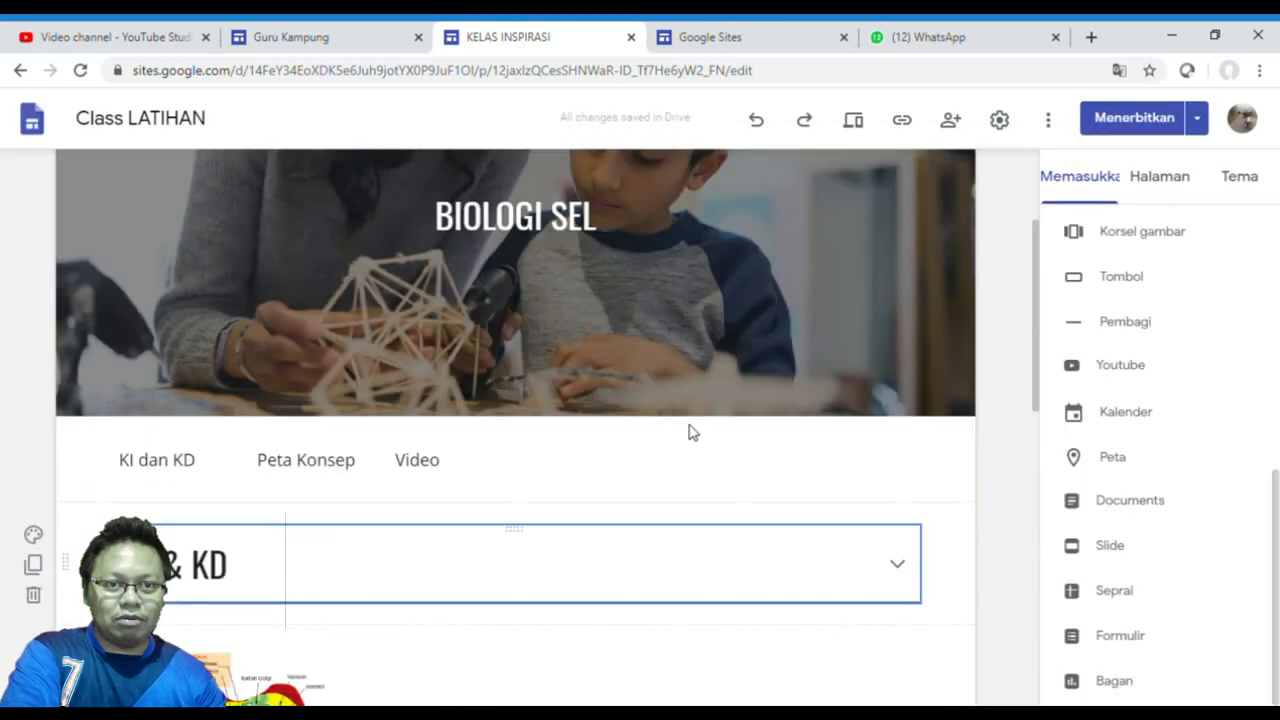
scroll(688, 432, up, 3)
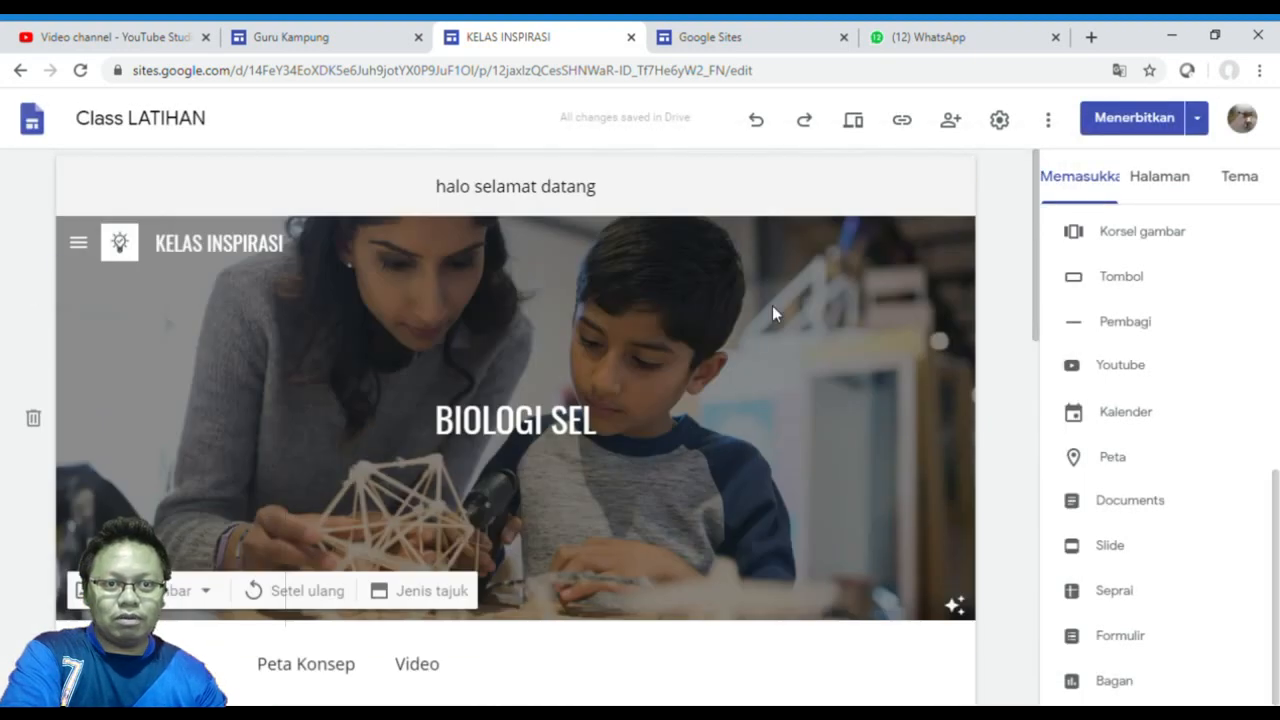
click(1160, 178)
click(1128, 273)
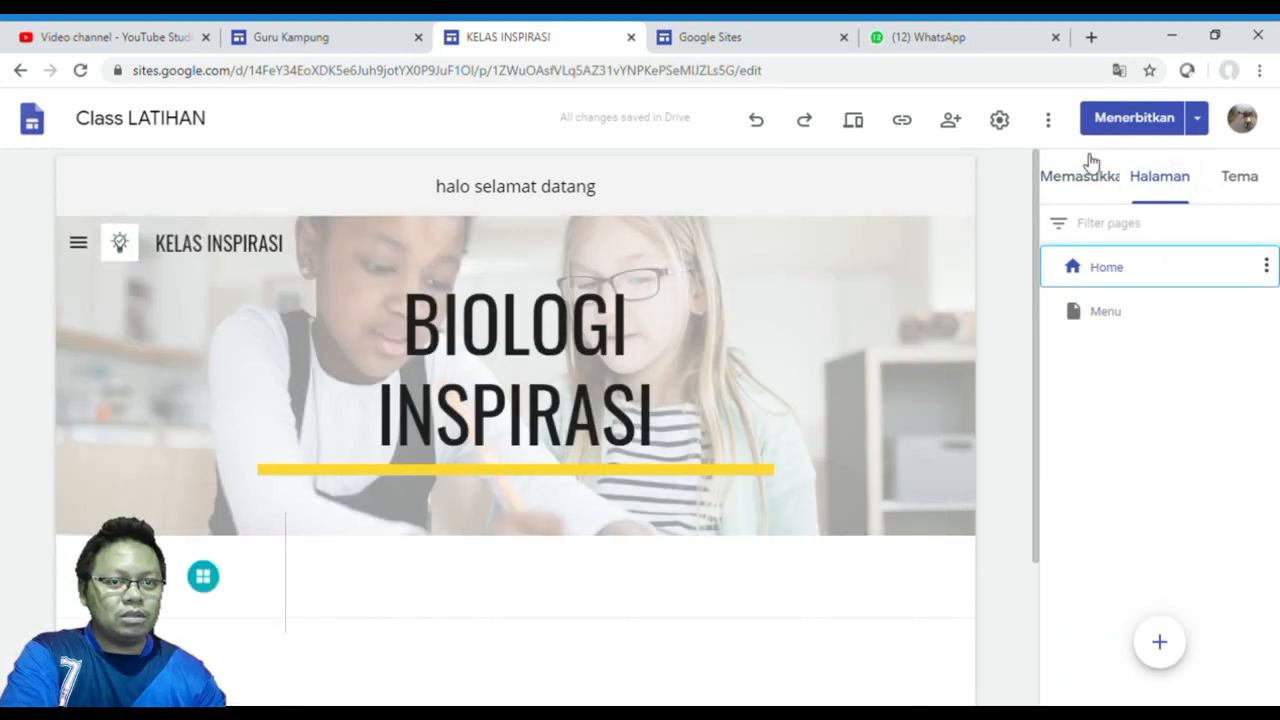
click(1132, 128)
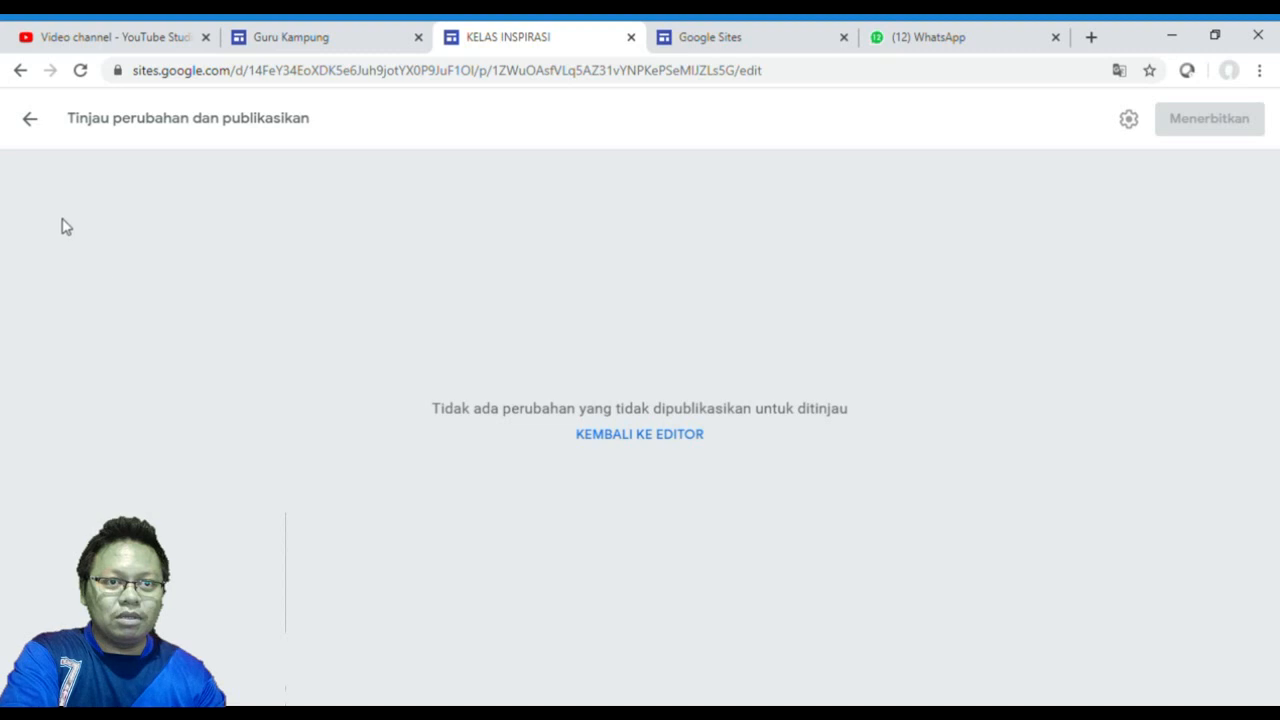
click(40, 124)
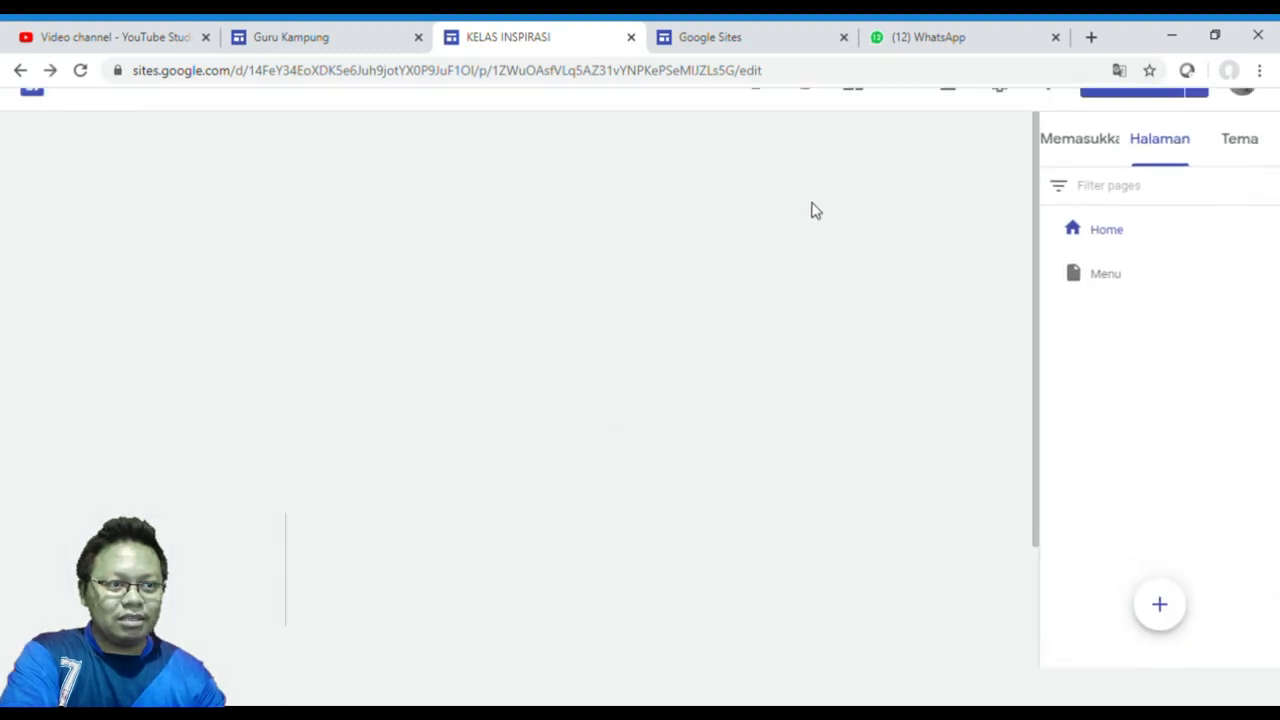
Look up the web link of the published site
click(902, 122)
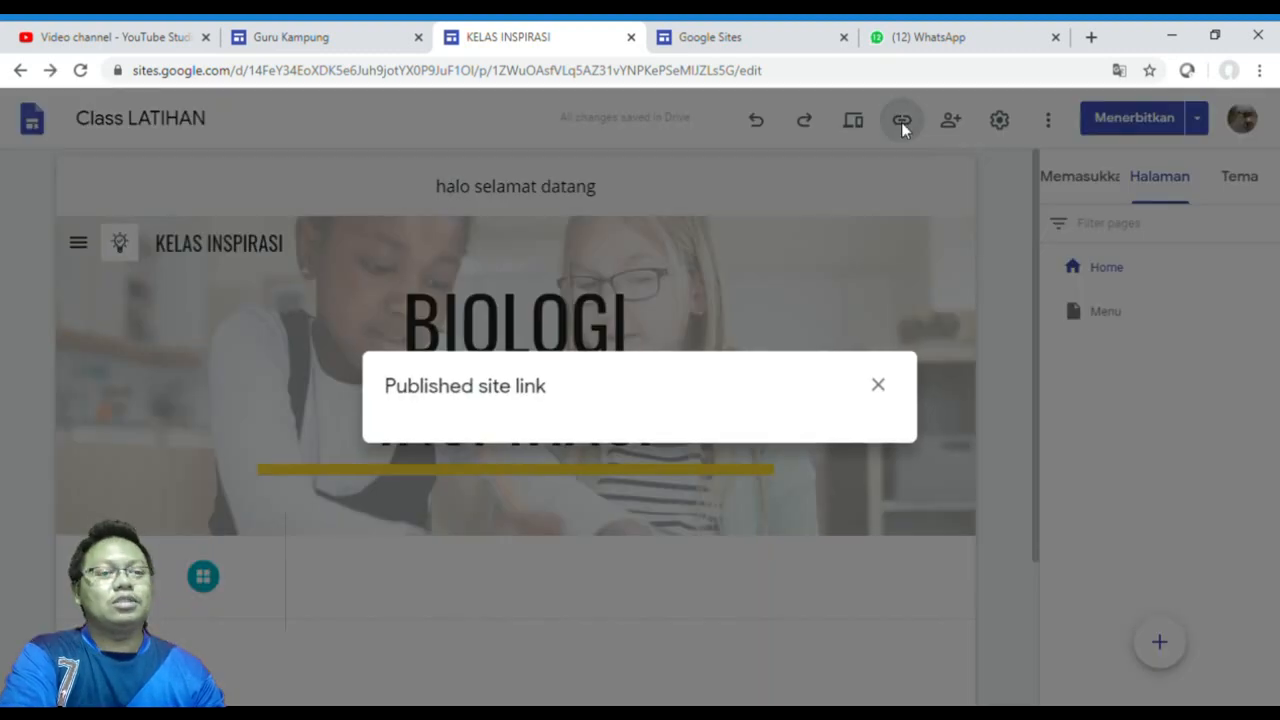
click(563, 412)
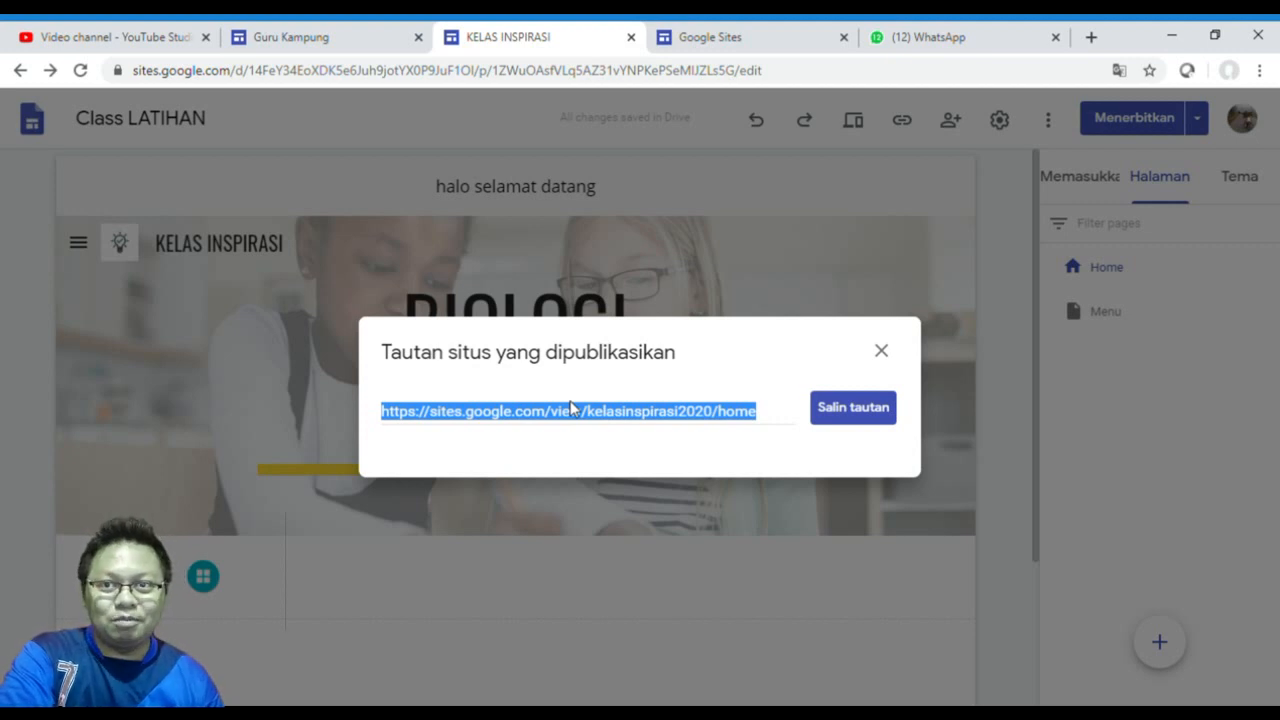
click(881, 350)
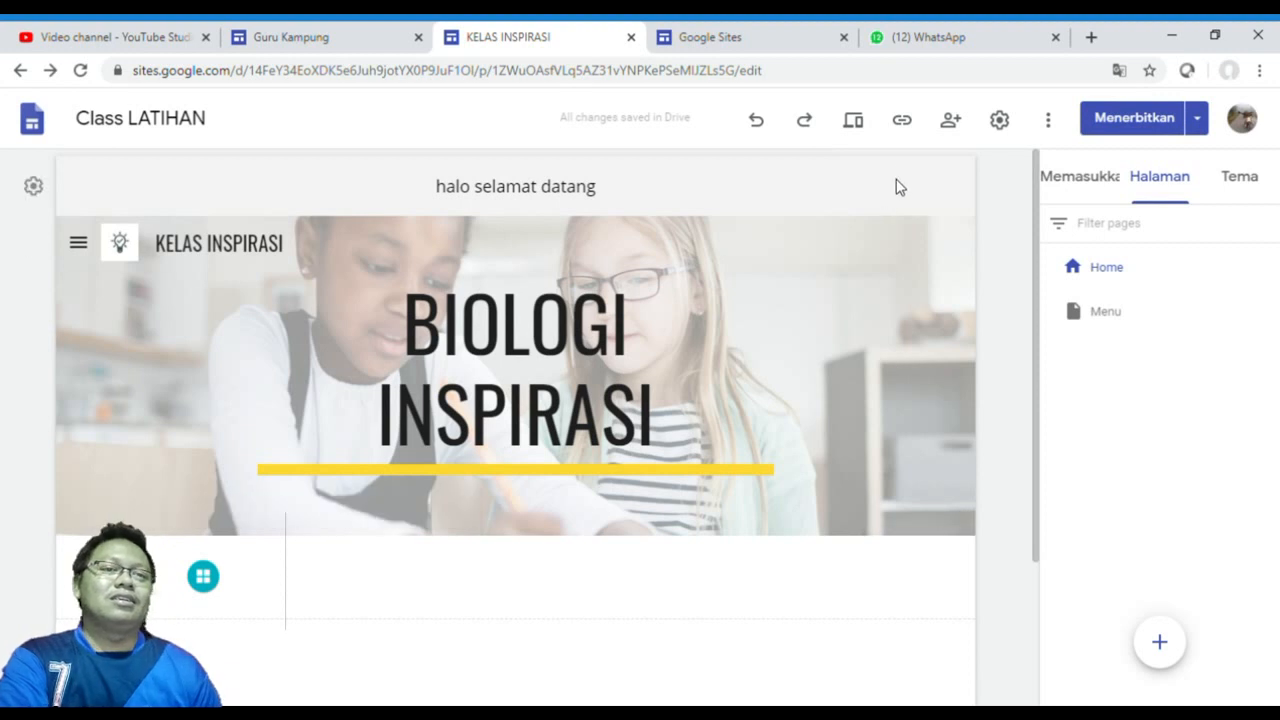
Preview the site starting from its Home page
click(855, 135)
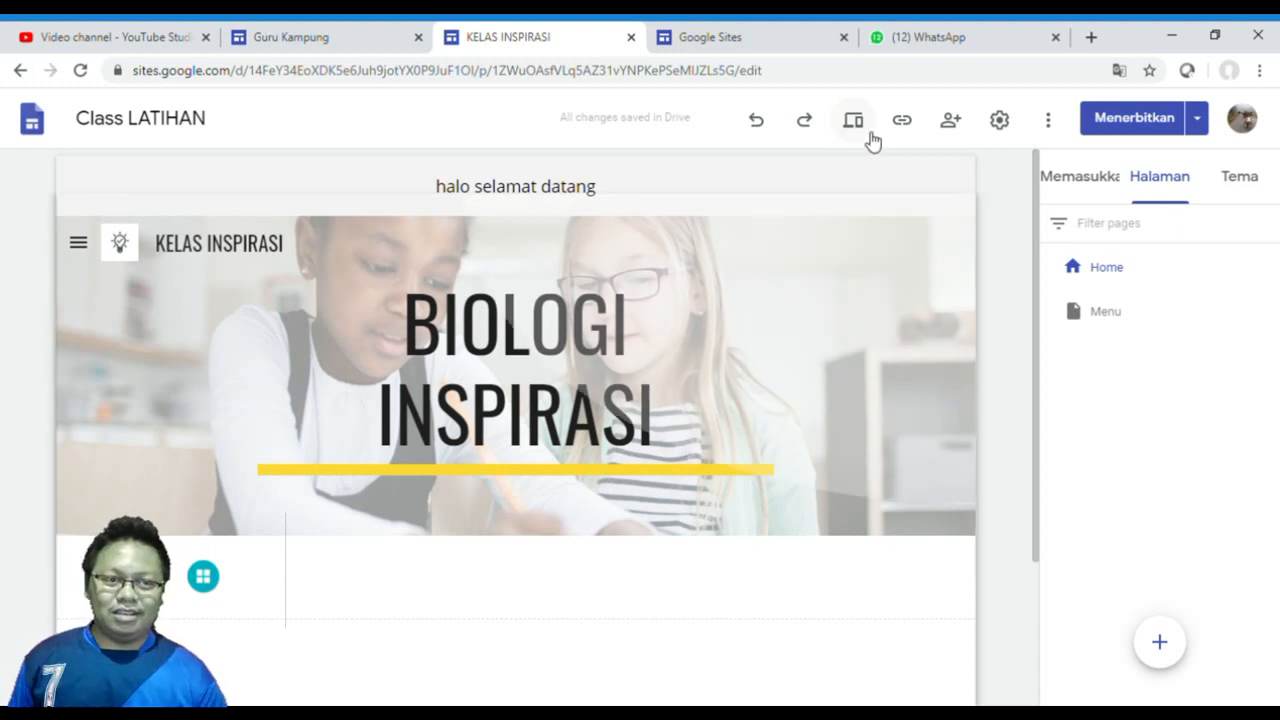